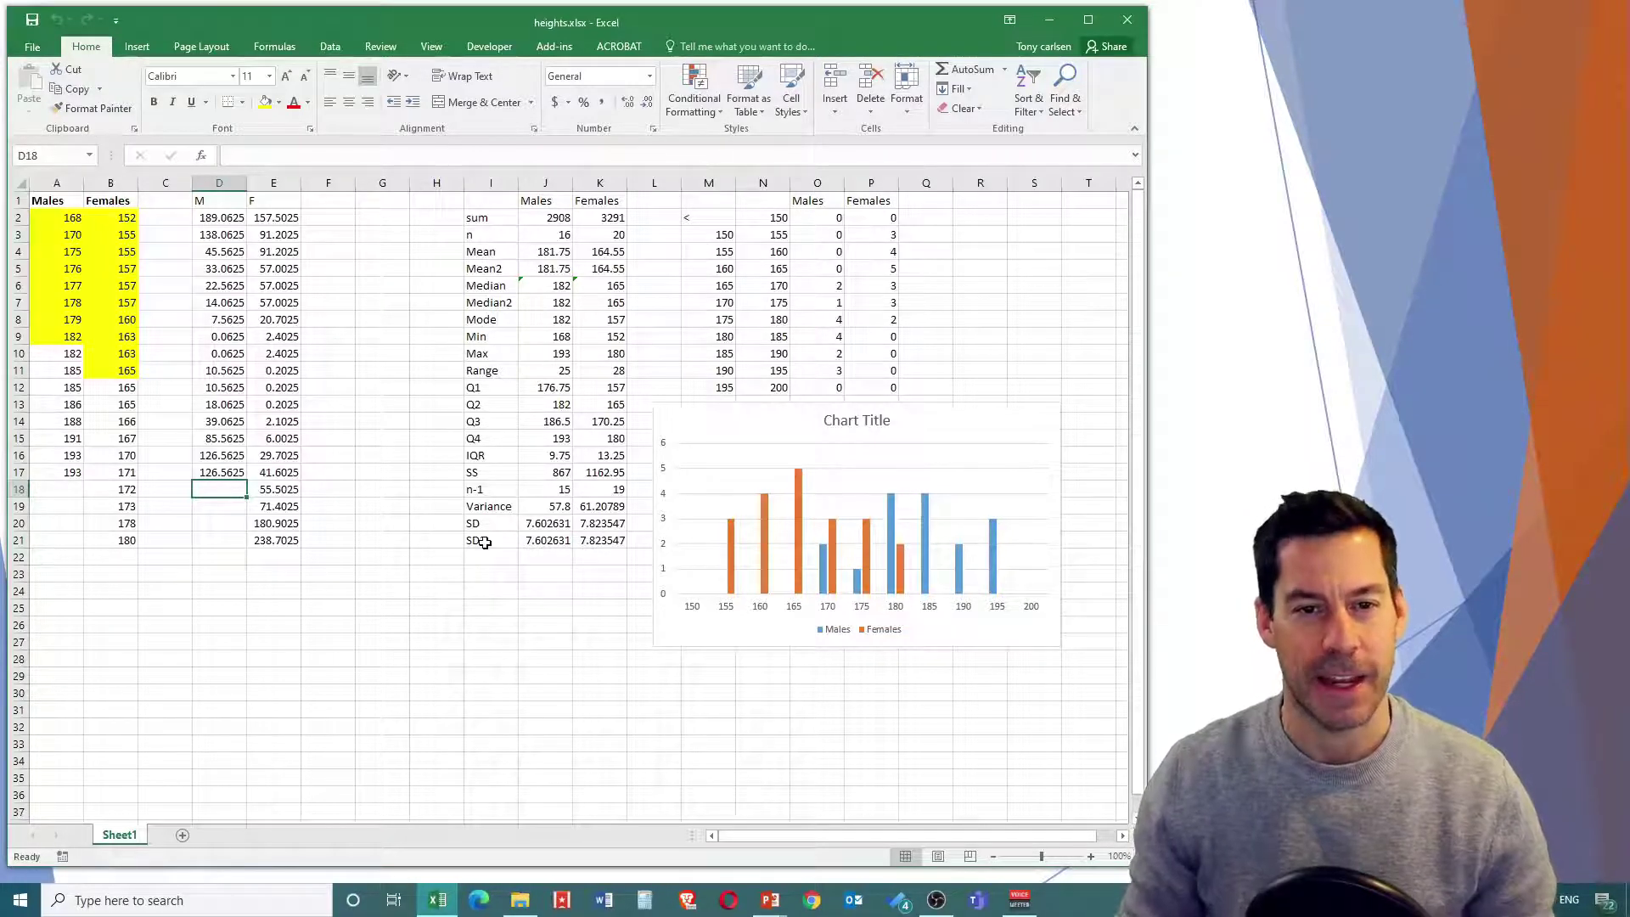
Step: Add a 229 height below the male heights and check the male sum formula's range
{"action": "left_click", "coordinate": [38, 490]}
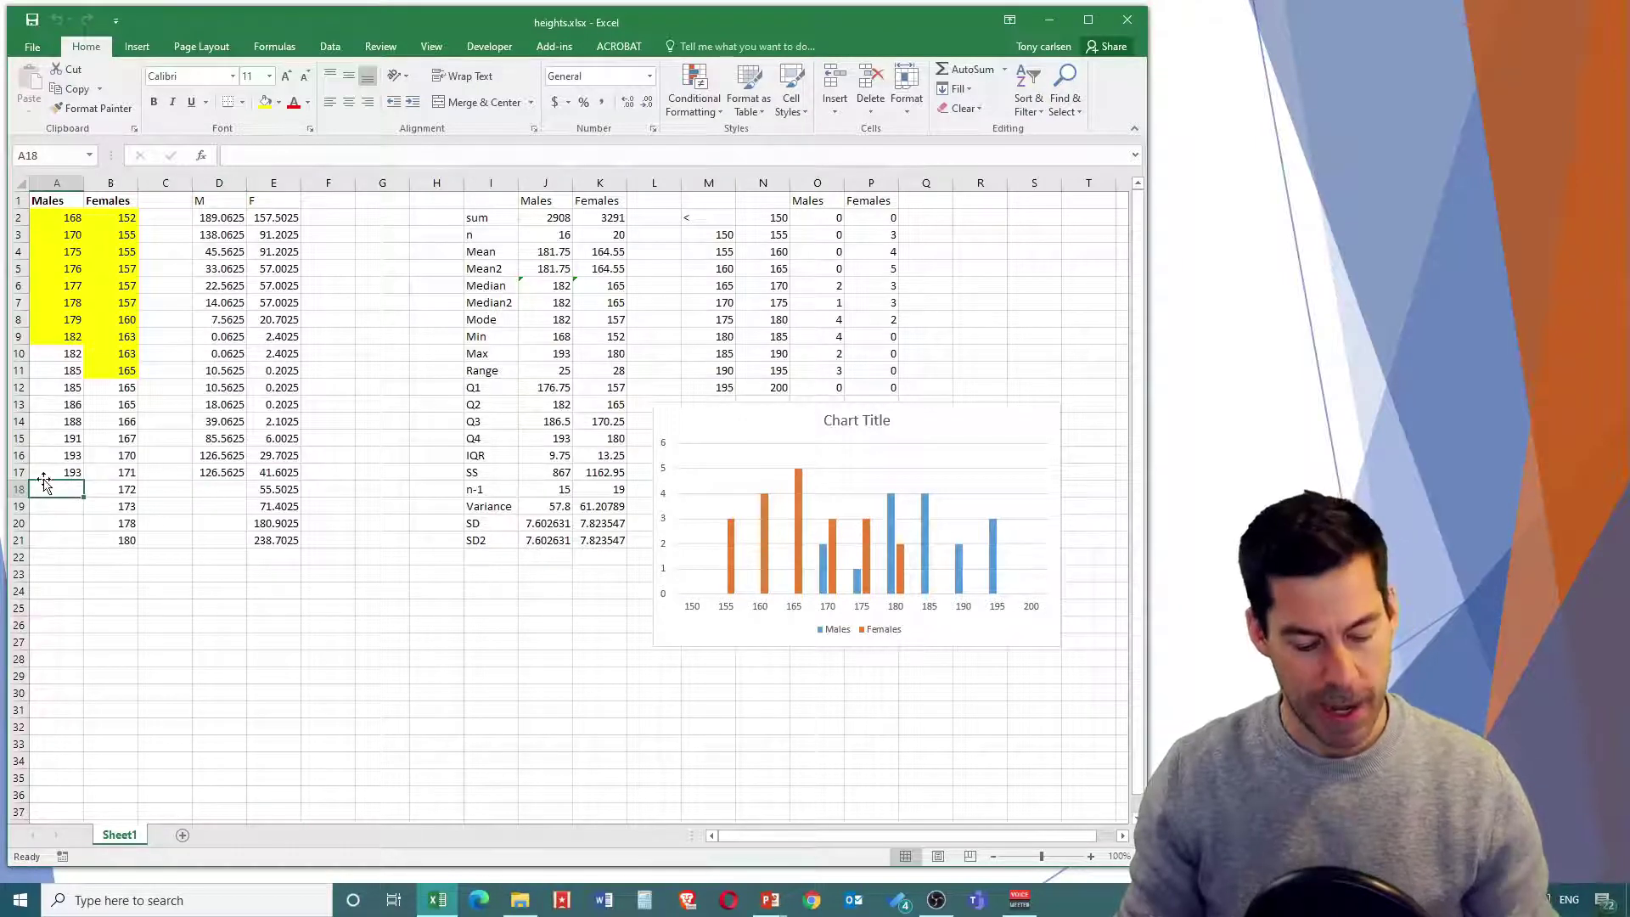
{"action": "type", "text": "229"}
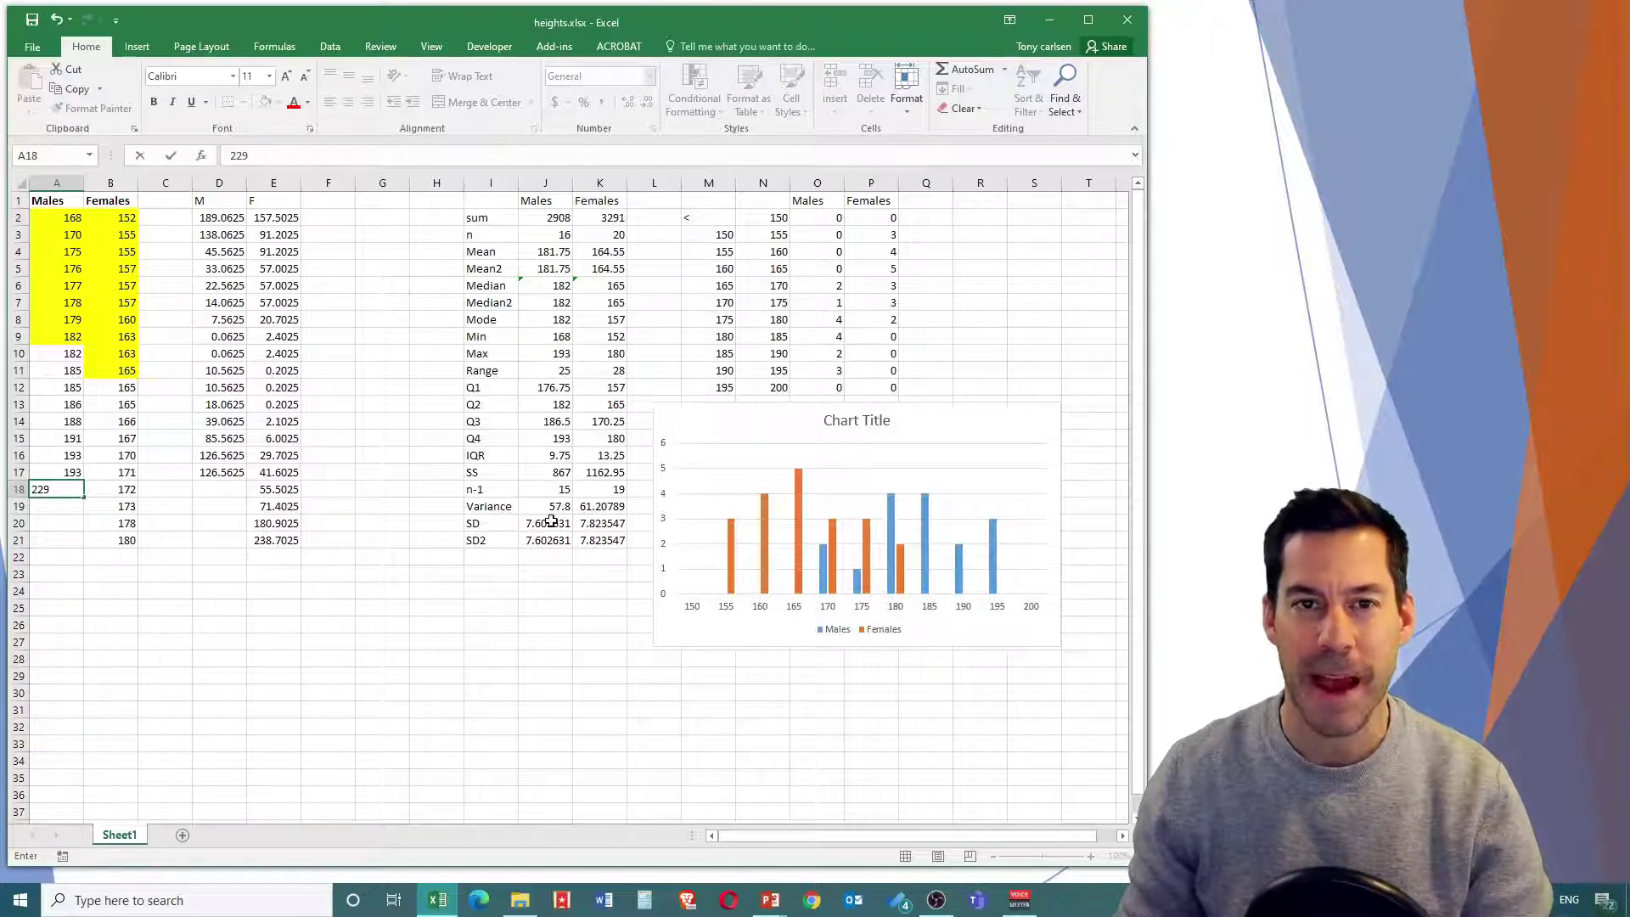
{"action": "key", "text": "Return"}
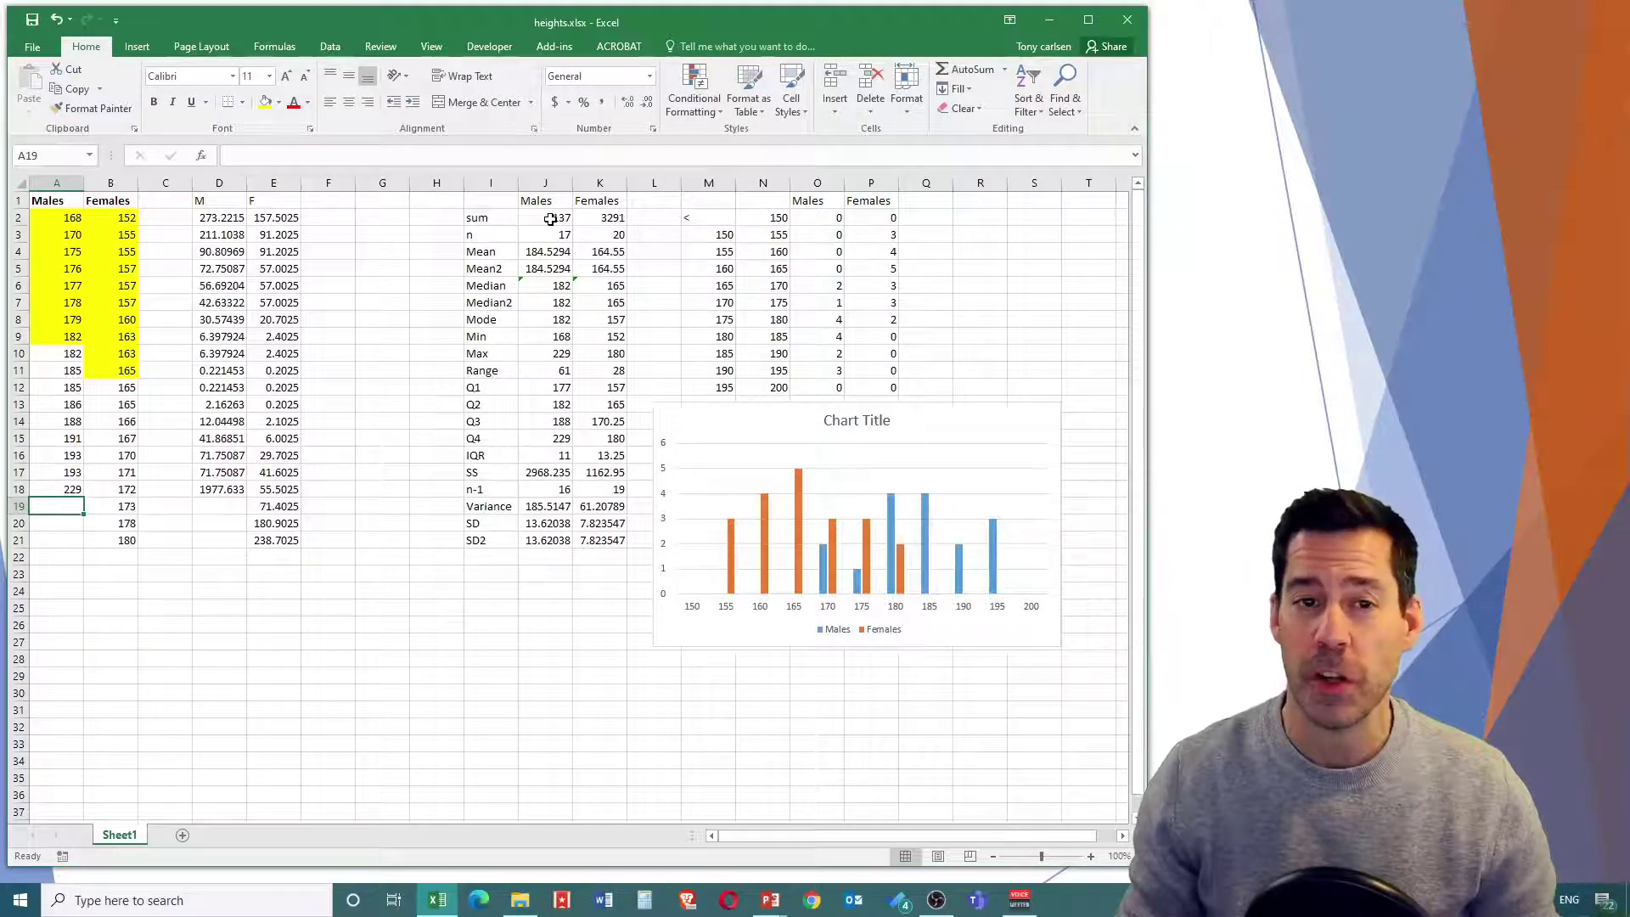
{"action": "double_click", "coordinate": [550, 219]}
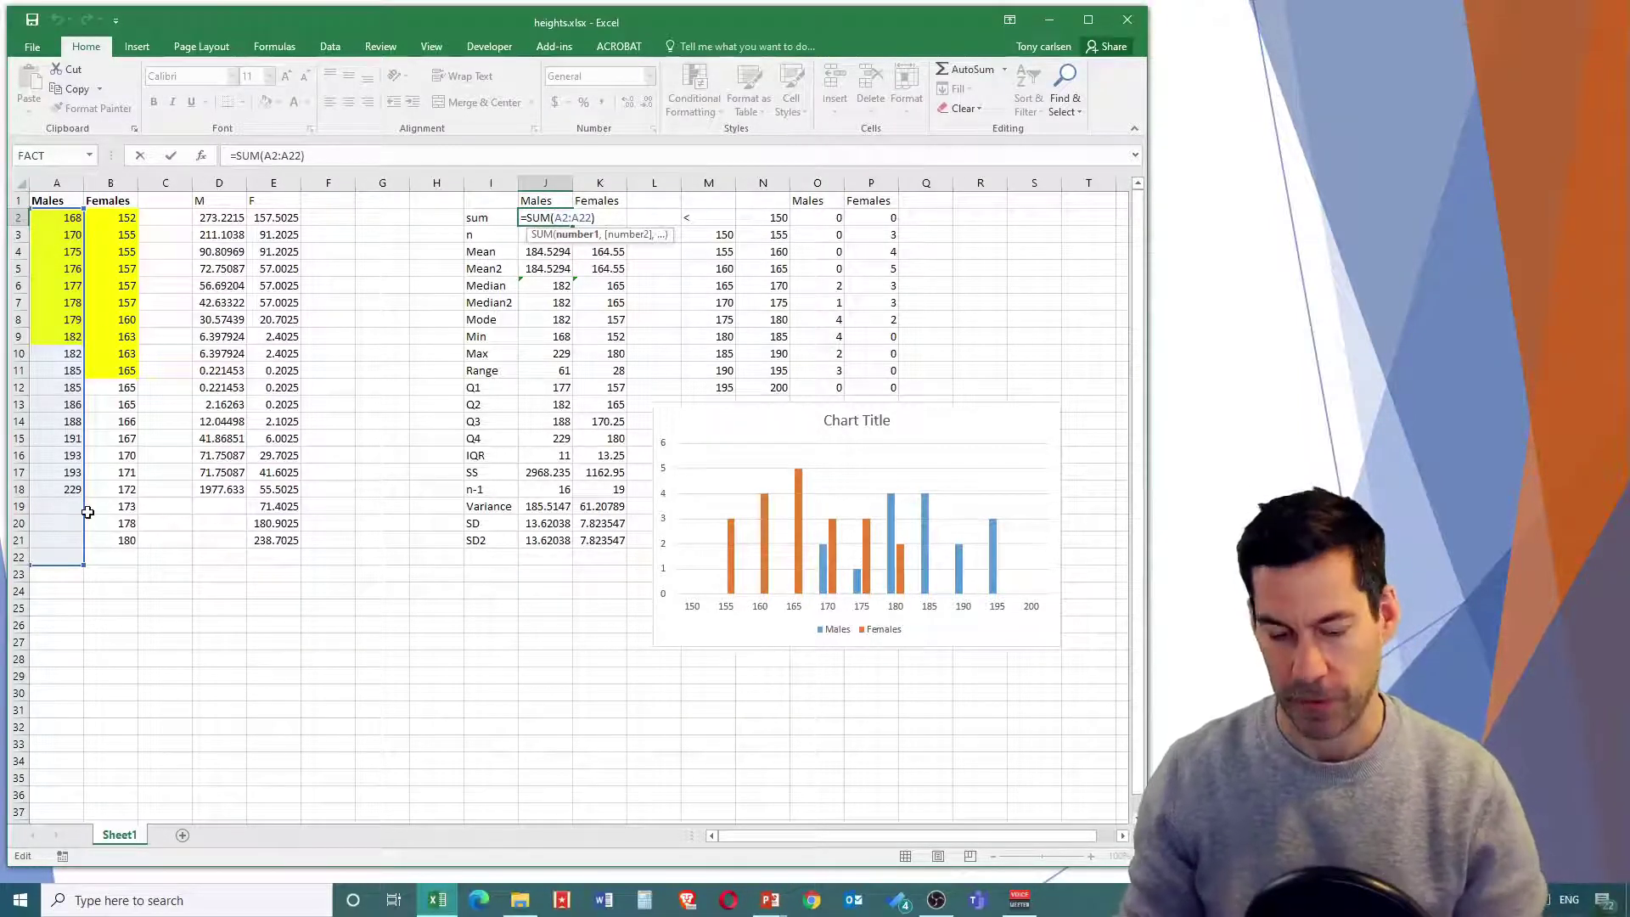
{"action": "key", "text": "Return"}
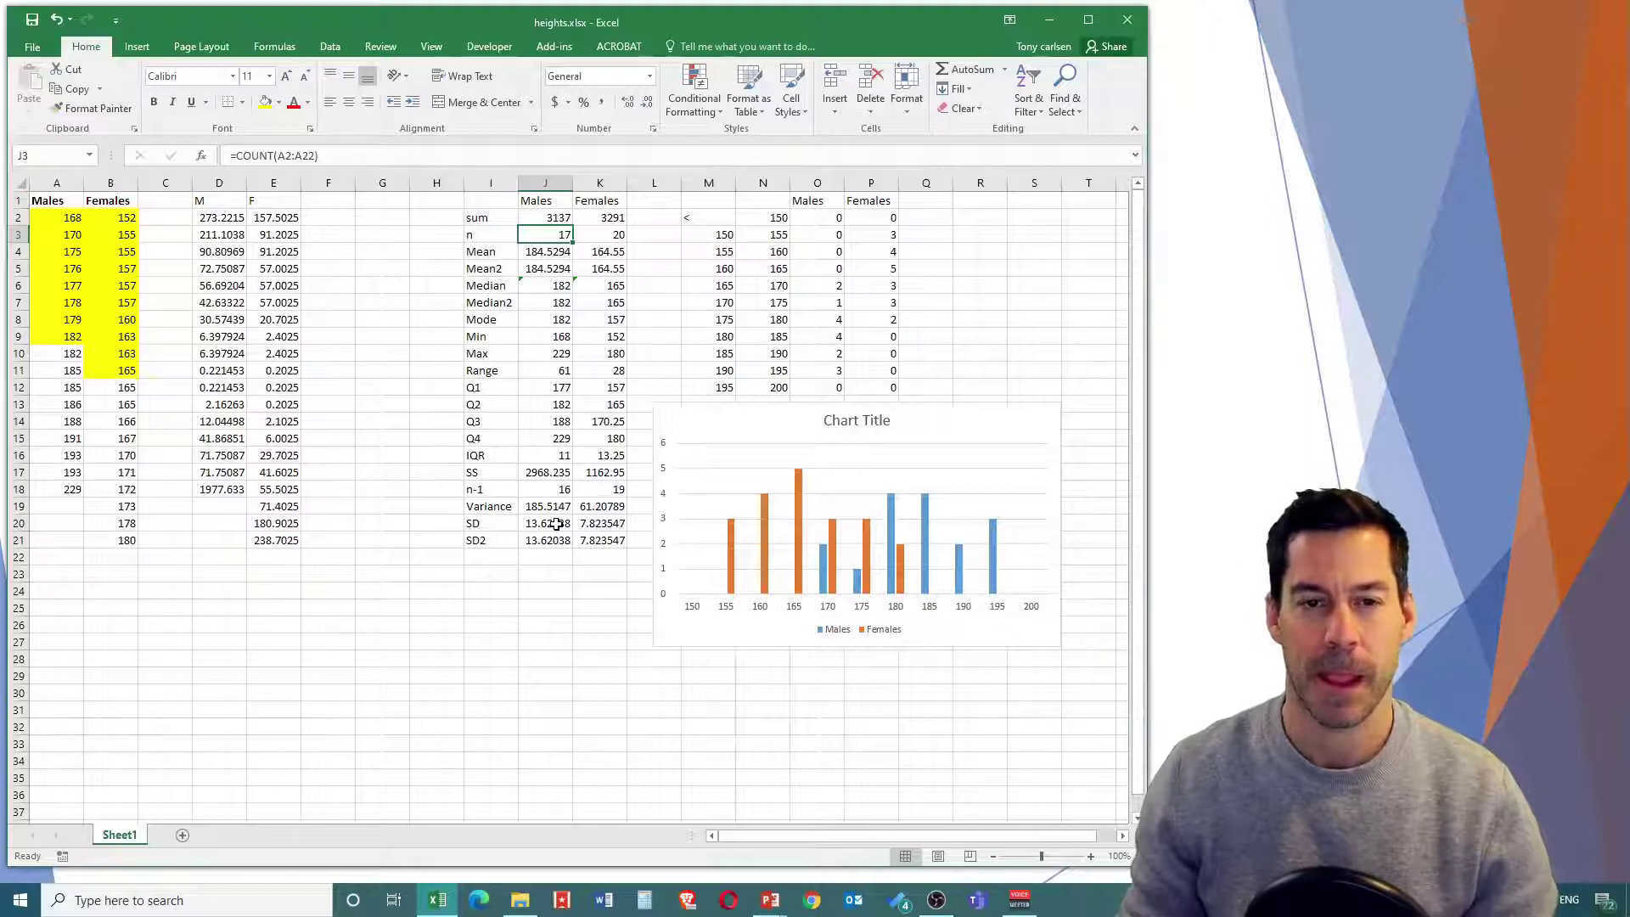
Step: Delete the 229 outlier height and clear the stray squared-deviation value in D18
{"action": "left_click", "coordinate": [80, 490]}
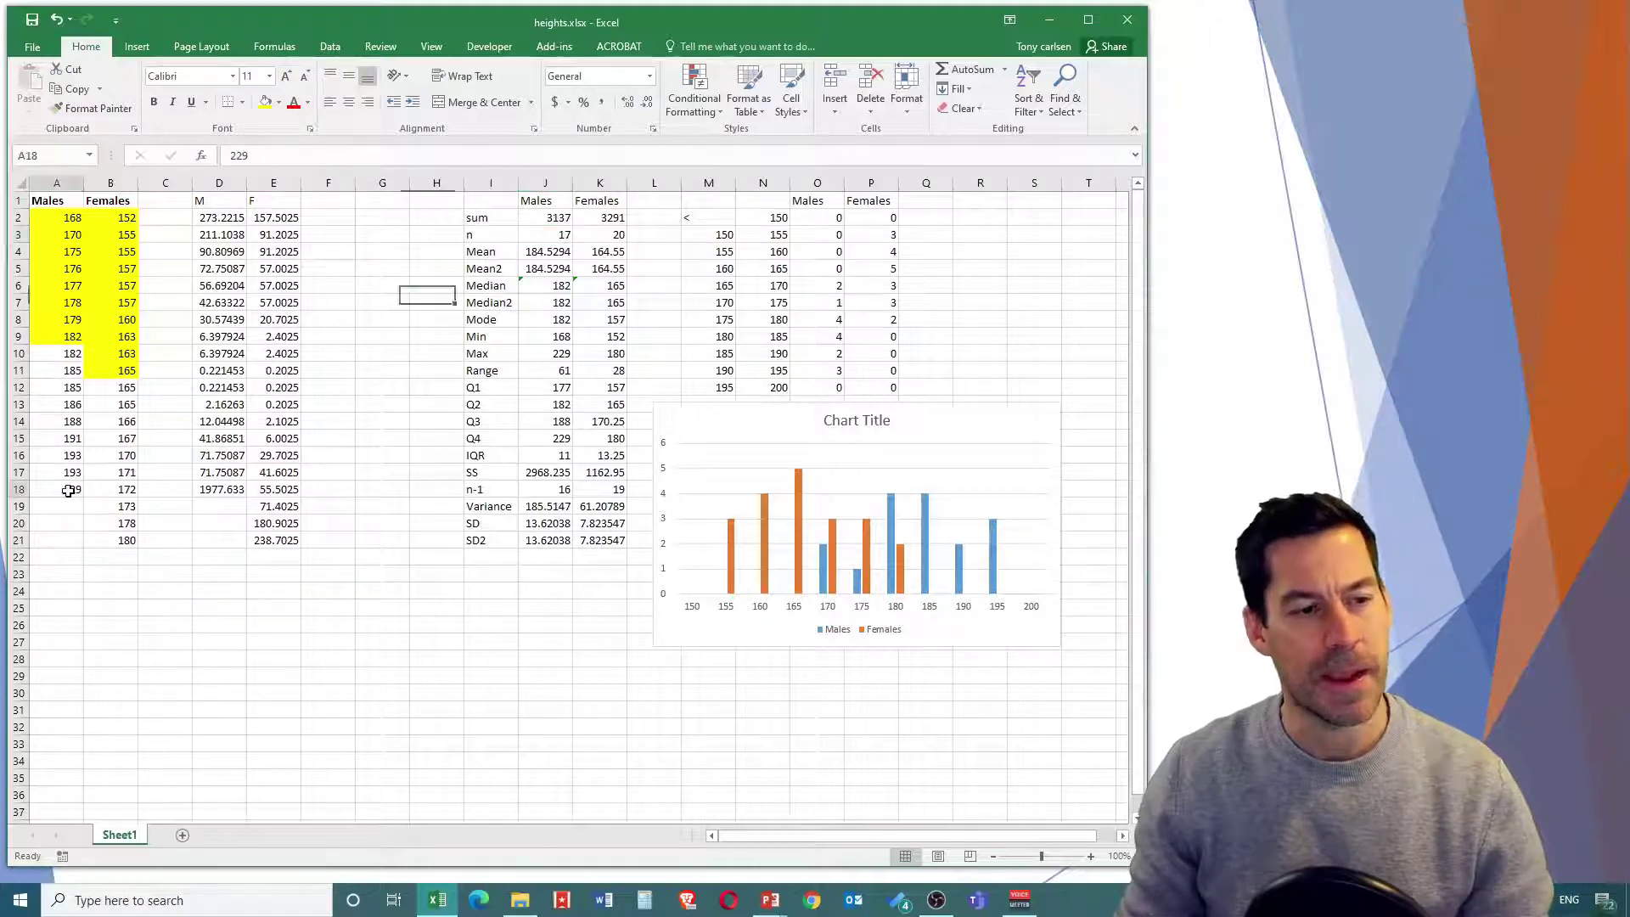
{"action": "key", "text": "Delete"}
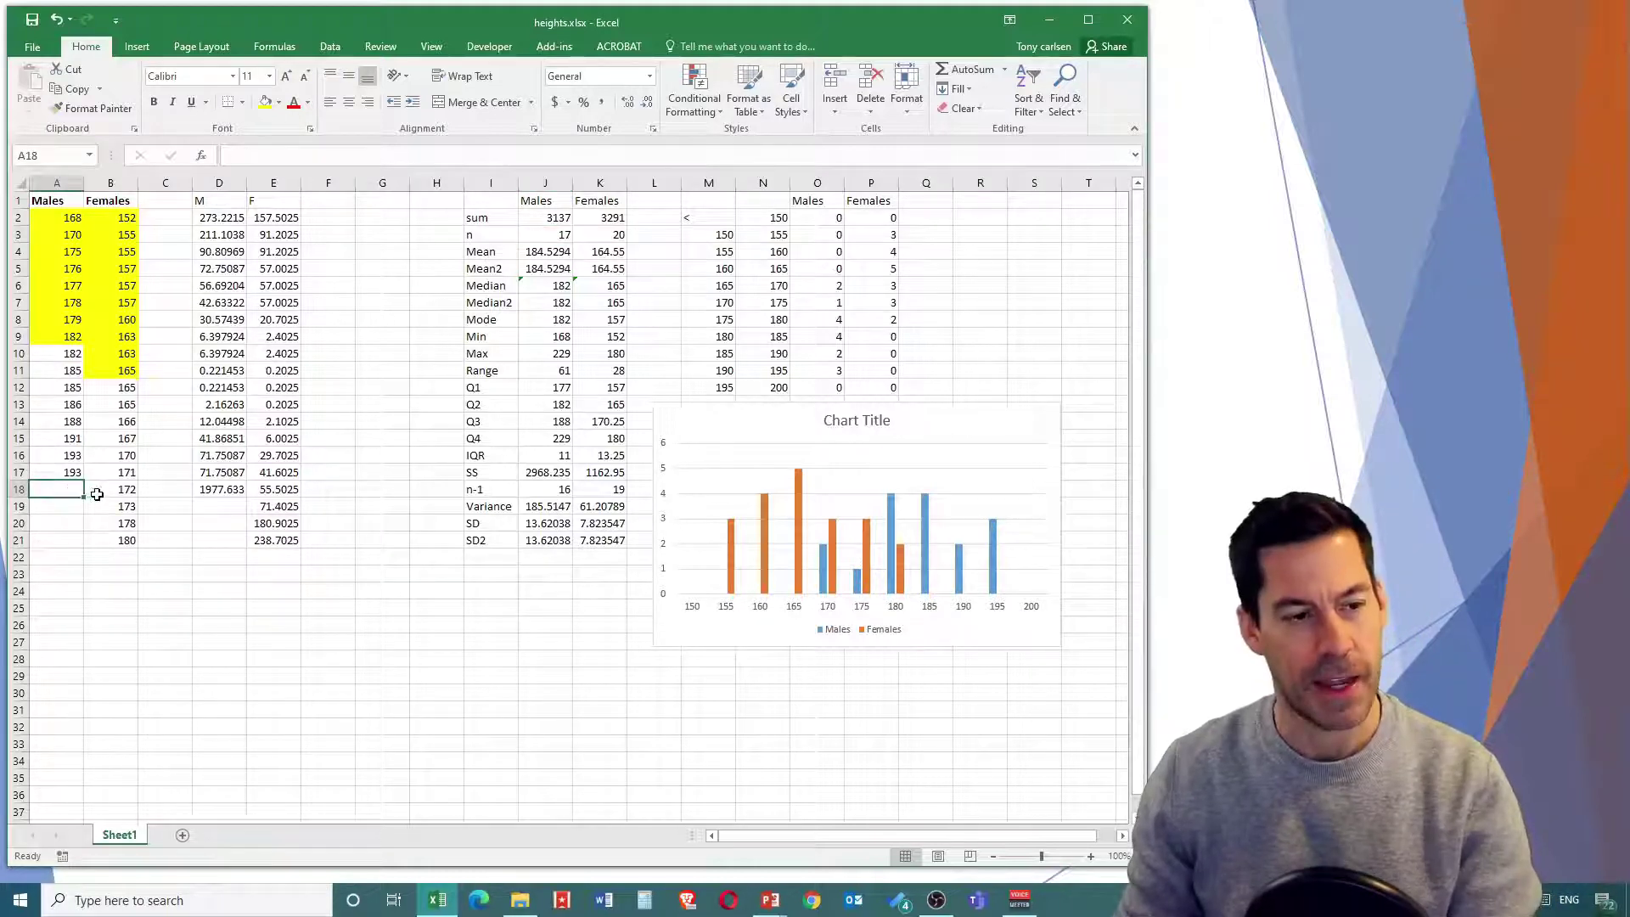
{"action": "left_click", "coordinate": [351, 627]}
{"action": "left_click", "coordinate": [219, 490]}
{"action": "key", "text": "Delete"}
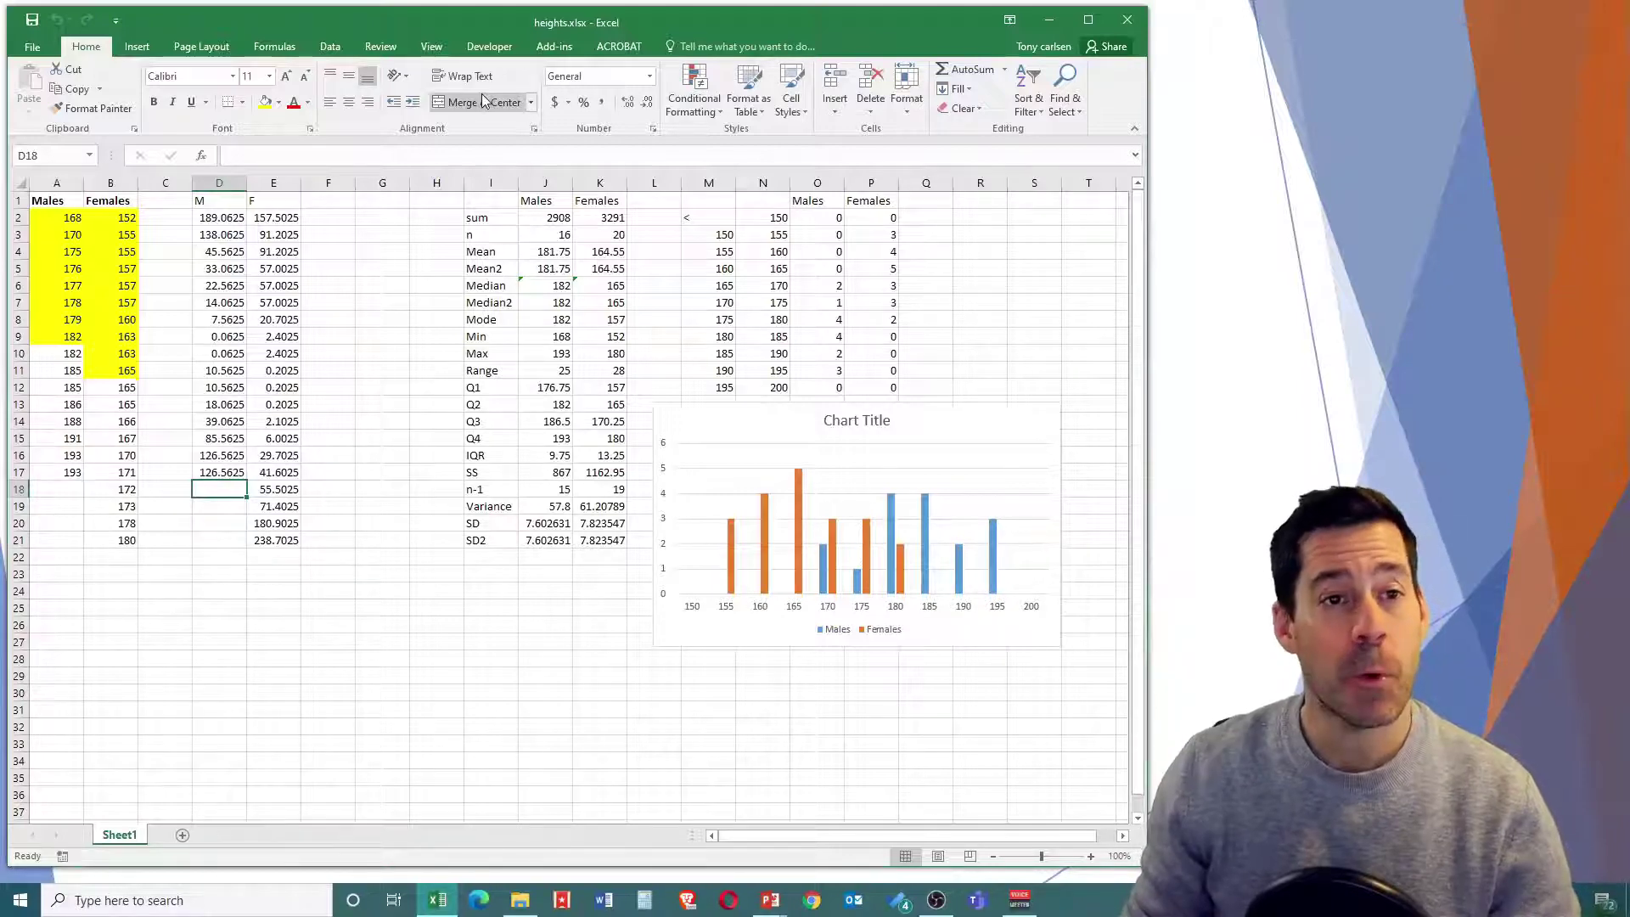
Step: Enable the Analysis ToolPak through Excel Options' Add-ins settings
{"action": "left_click", "coordinate": [42, 42]}
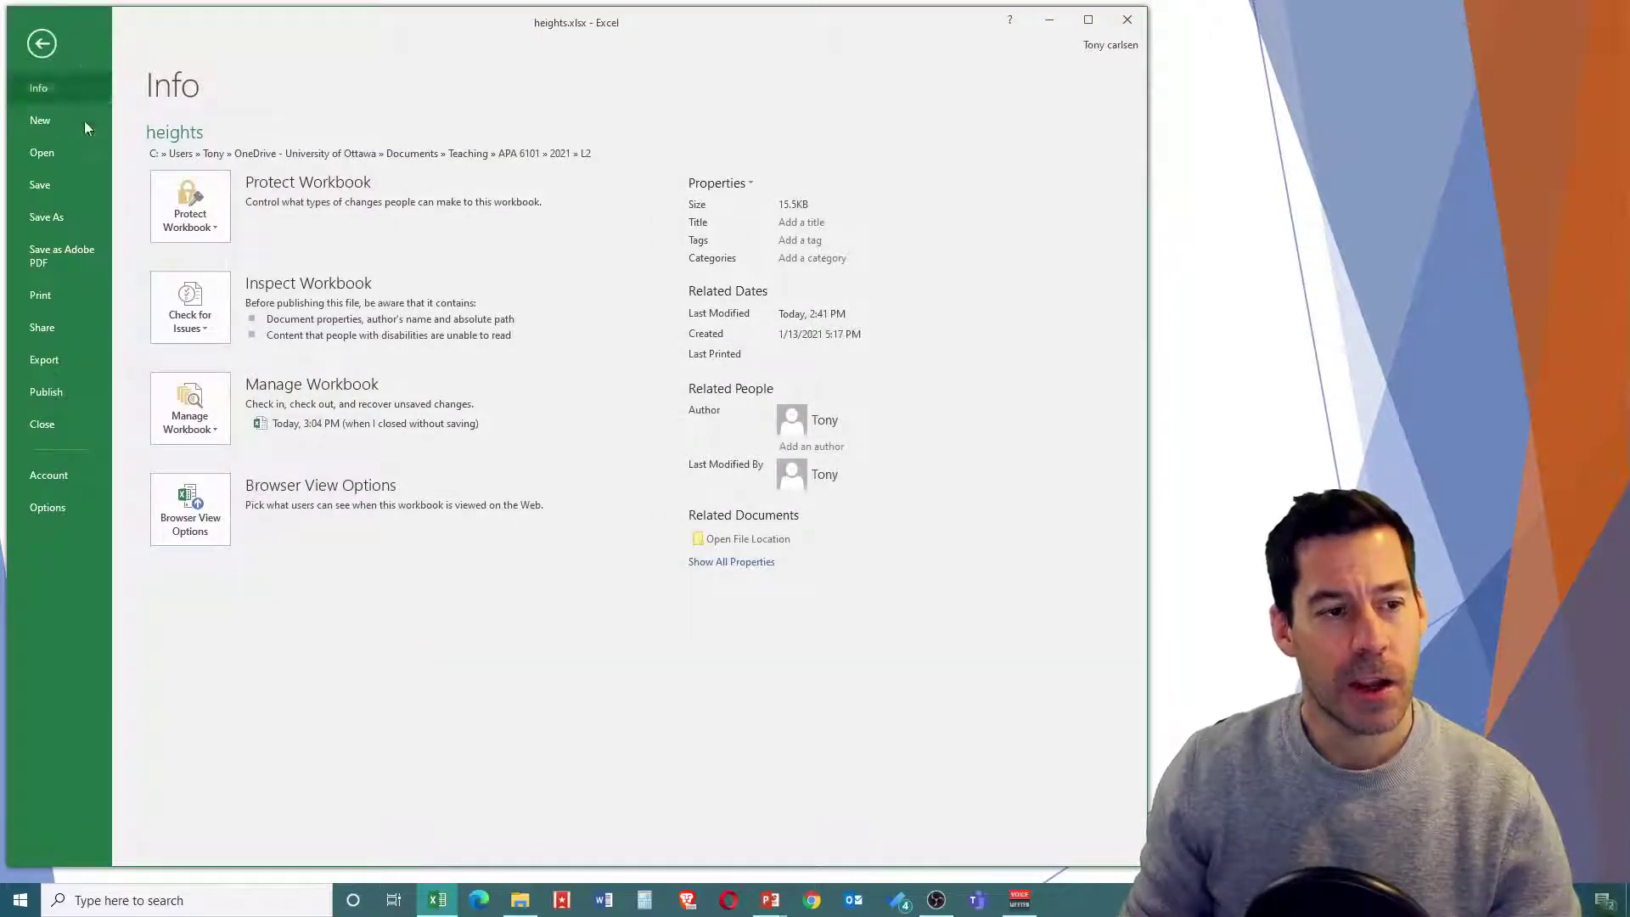
{"action": "left_click", "coordinate": [58, 511]}
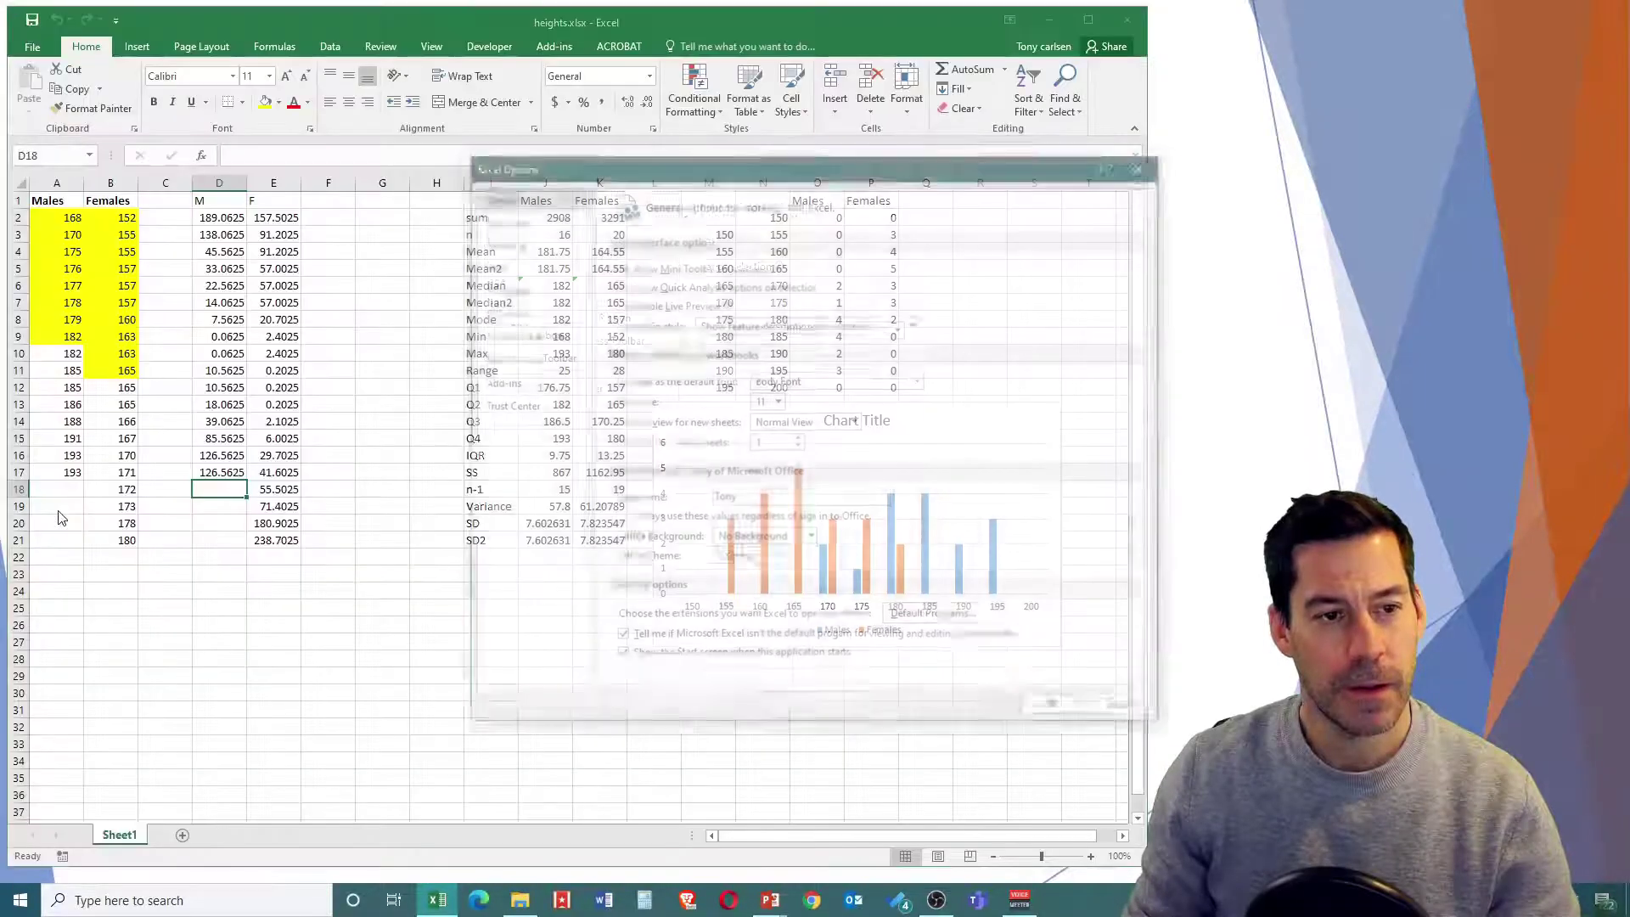
{"action": "left_click_drag", "start_coordinate": [802, 180], "coordinate": [723, 137]}
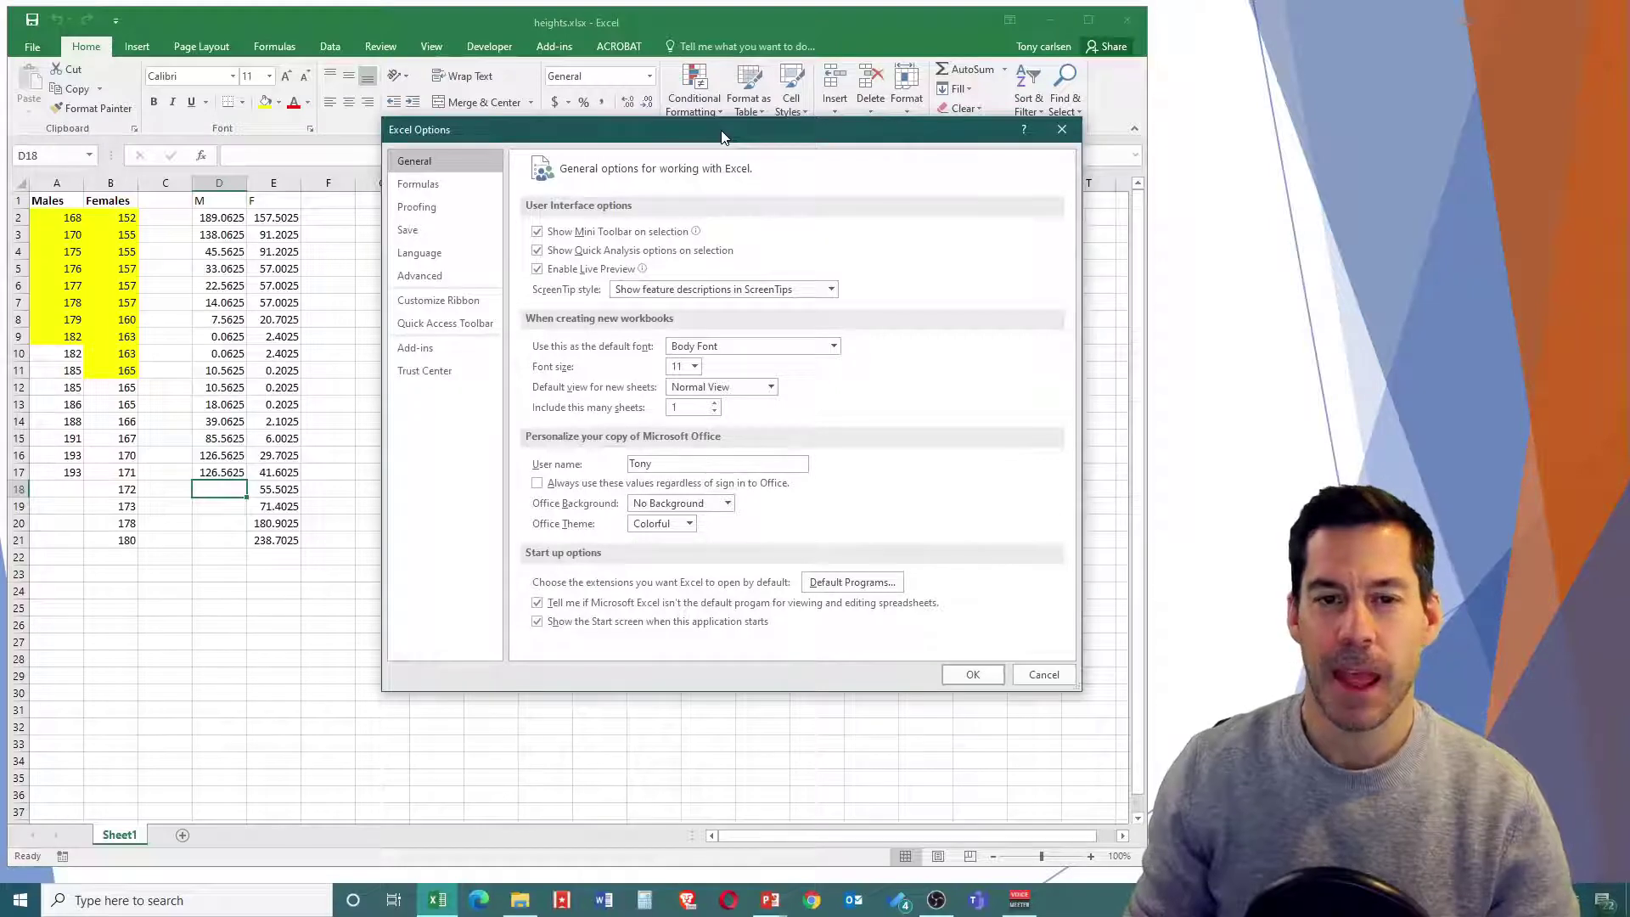
{"action": "left_click", "coordinate": [433, 348]}
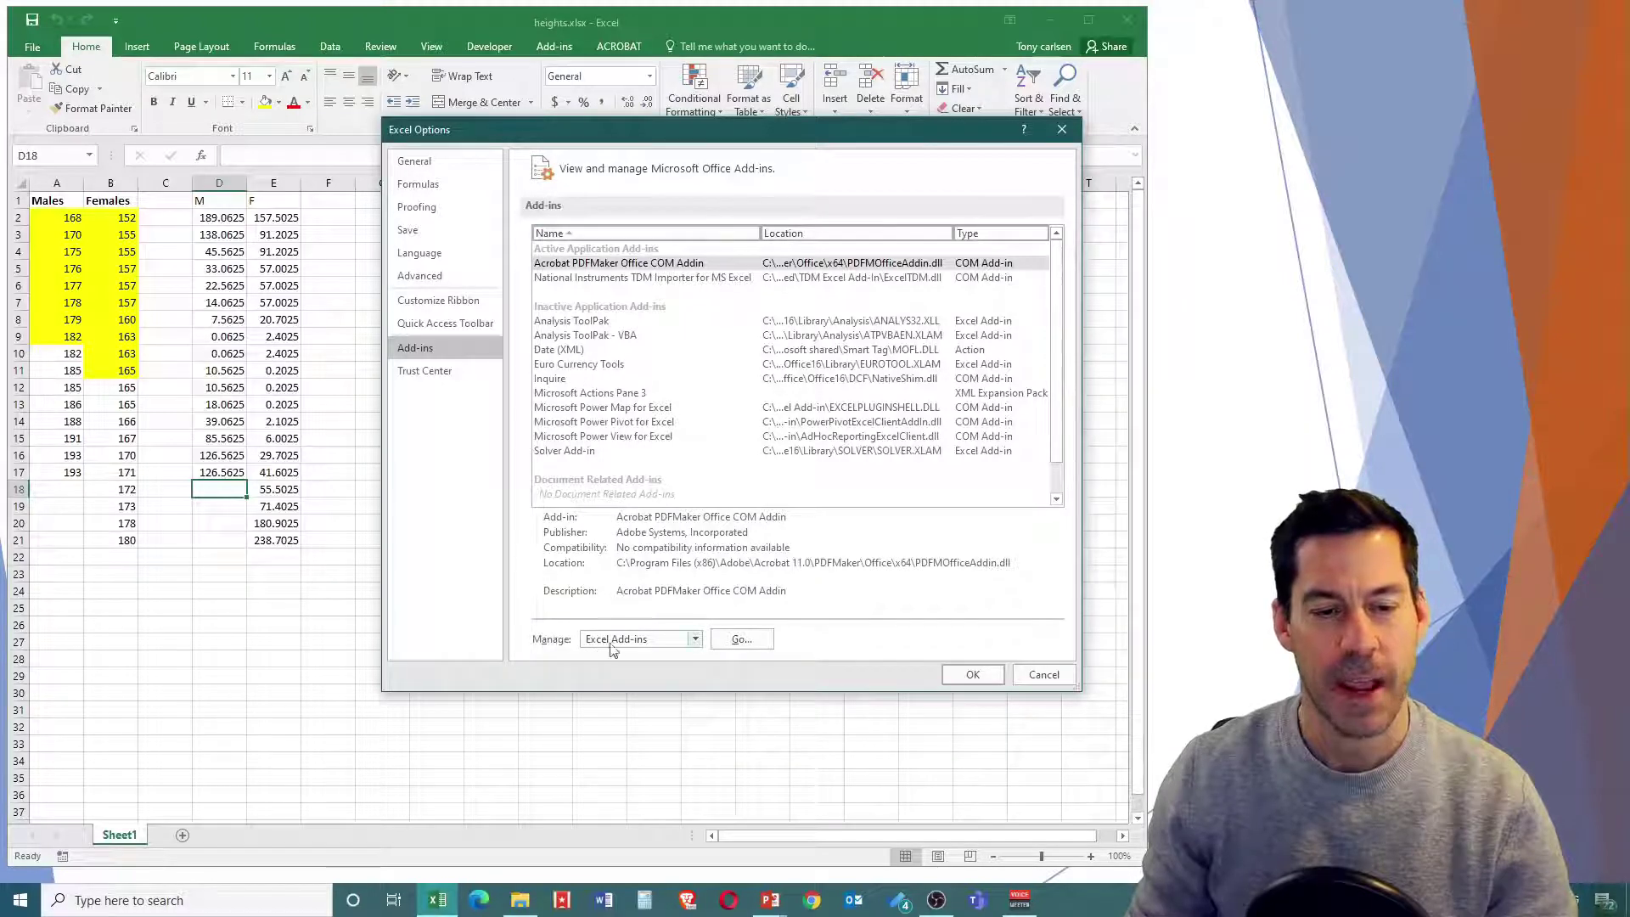
{"action": "left_click", "coordinate": [741, 640]}
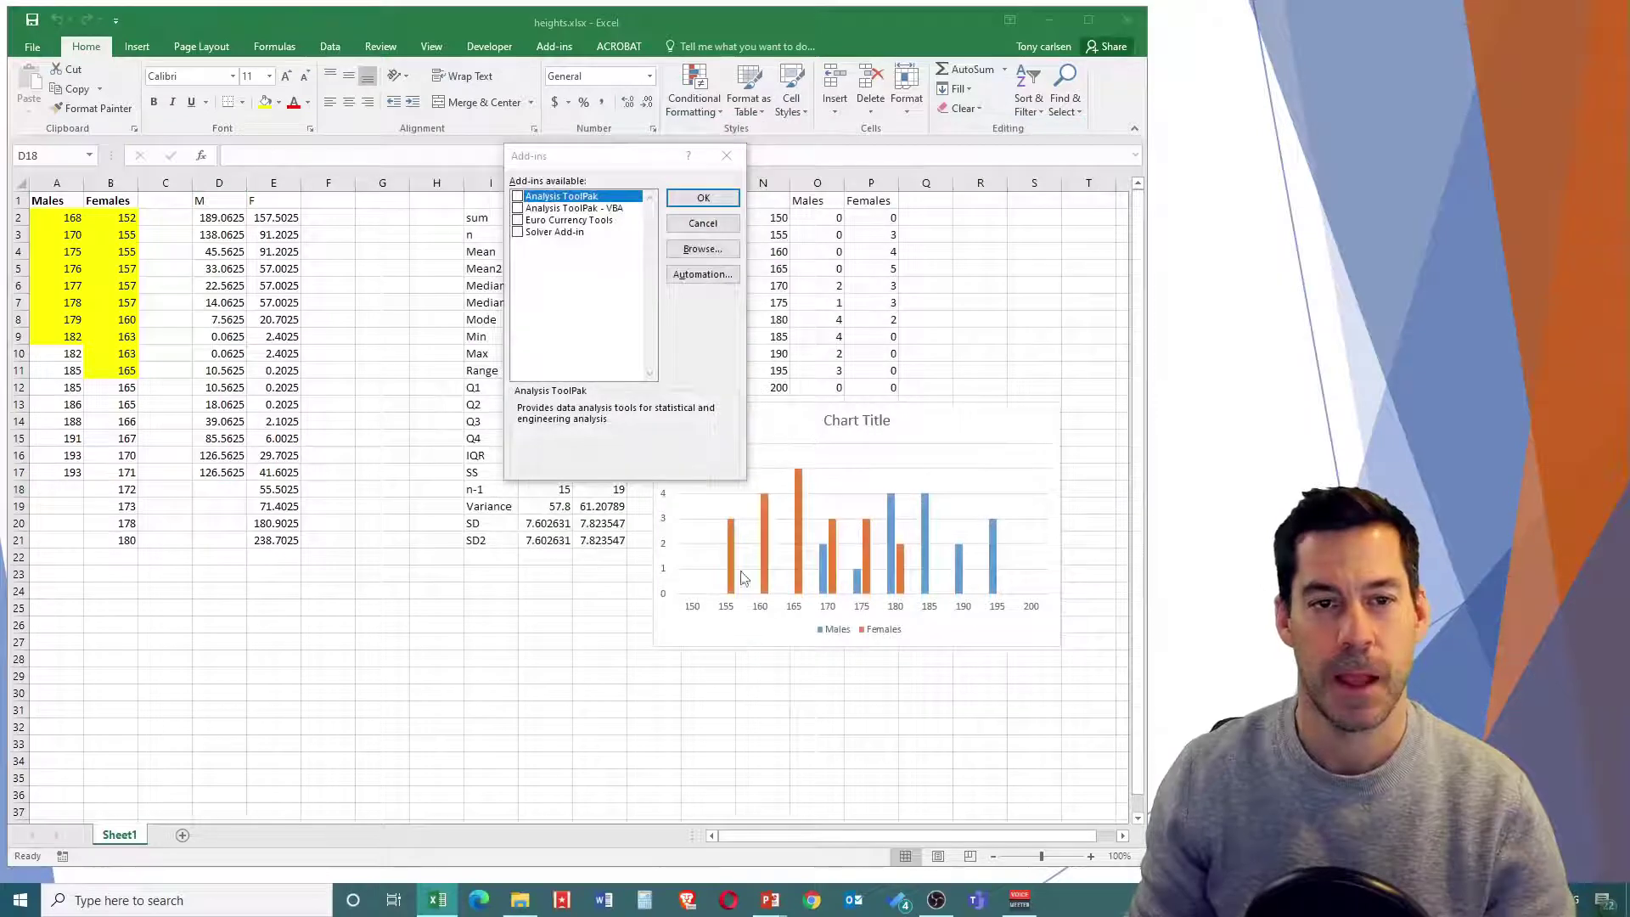
{"action": "left_click", "coordinate": [518, 198]}
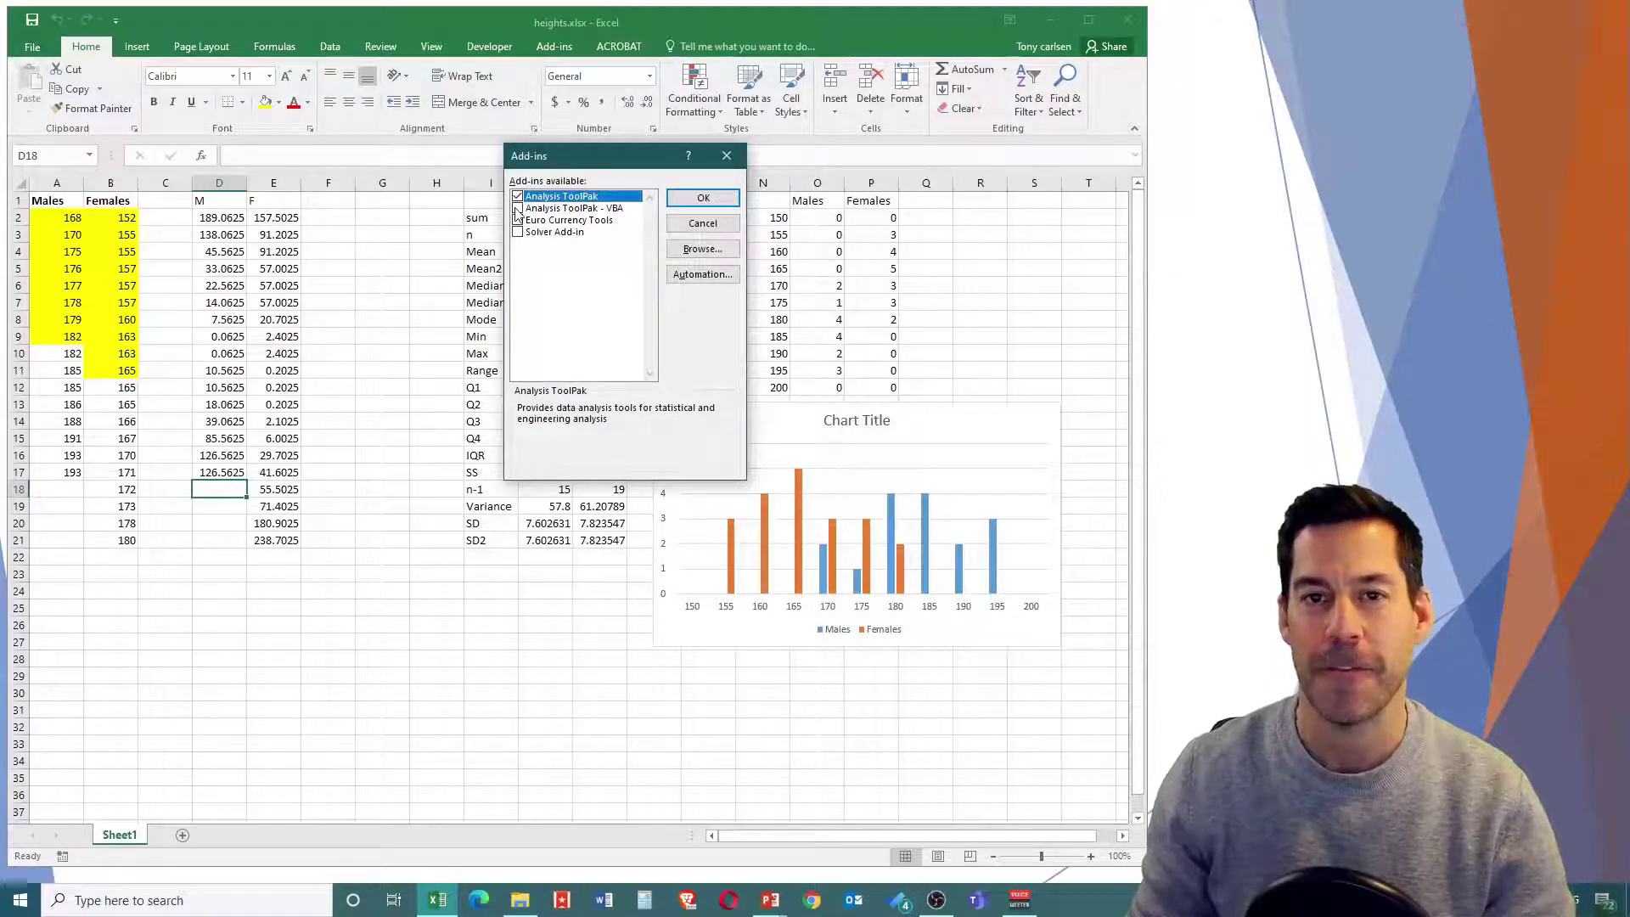
{"action": "left_click", "coordinate": [685, 199]}
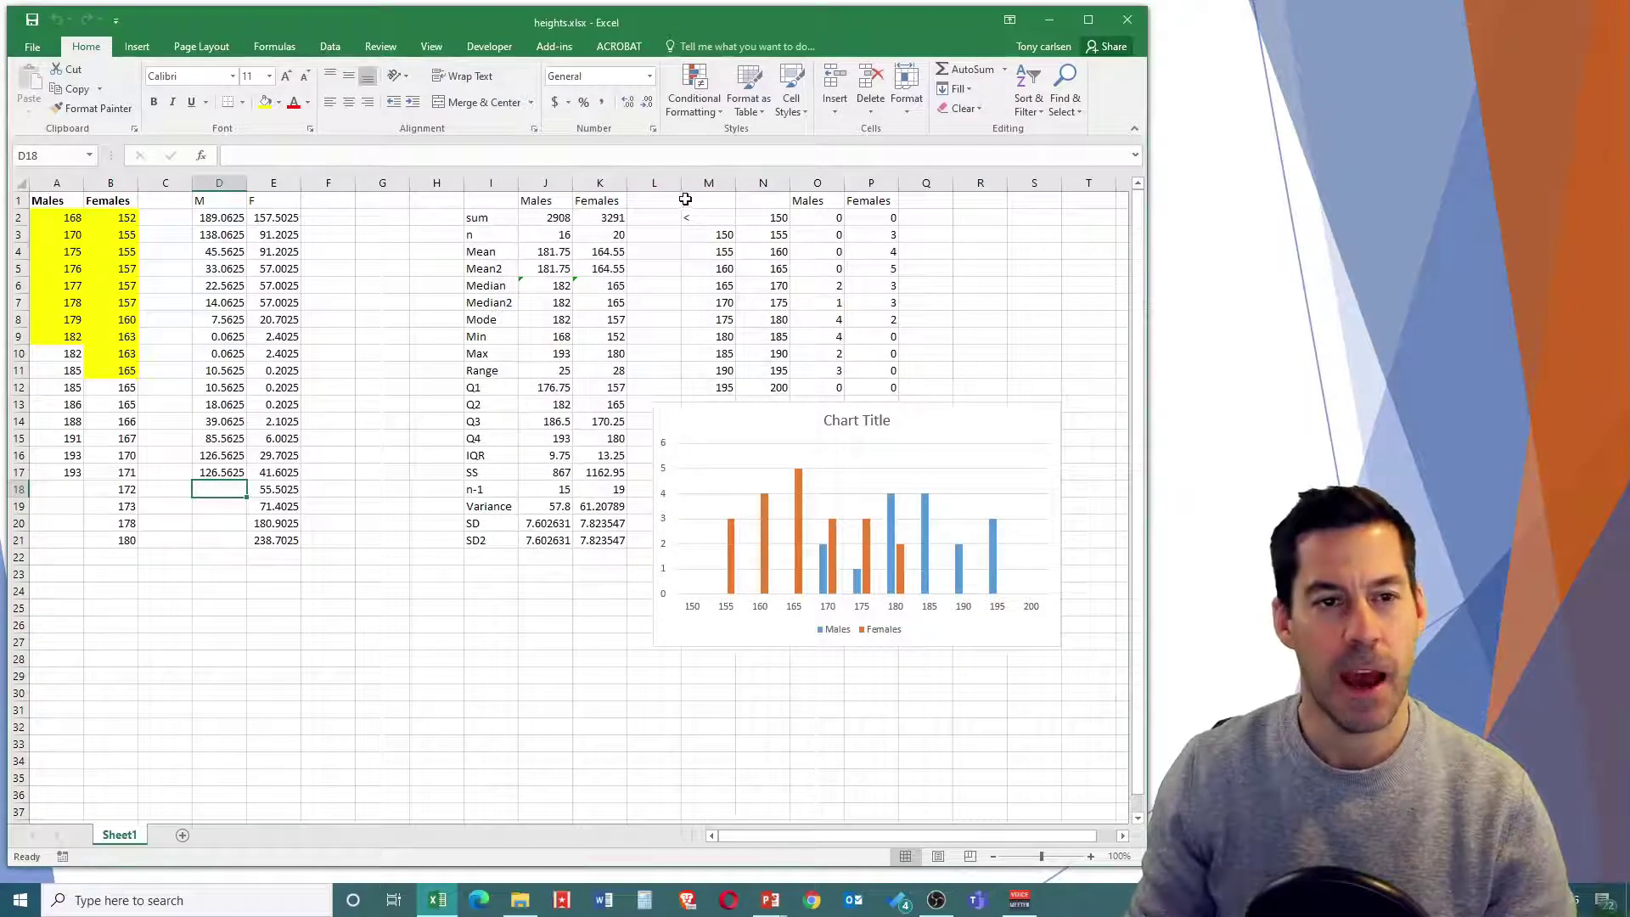
Step: Choose Descriptive Statistics from the Data tab's Data Analysis tools list
{"action": "left_click", "coordinate": [330, 47]}
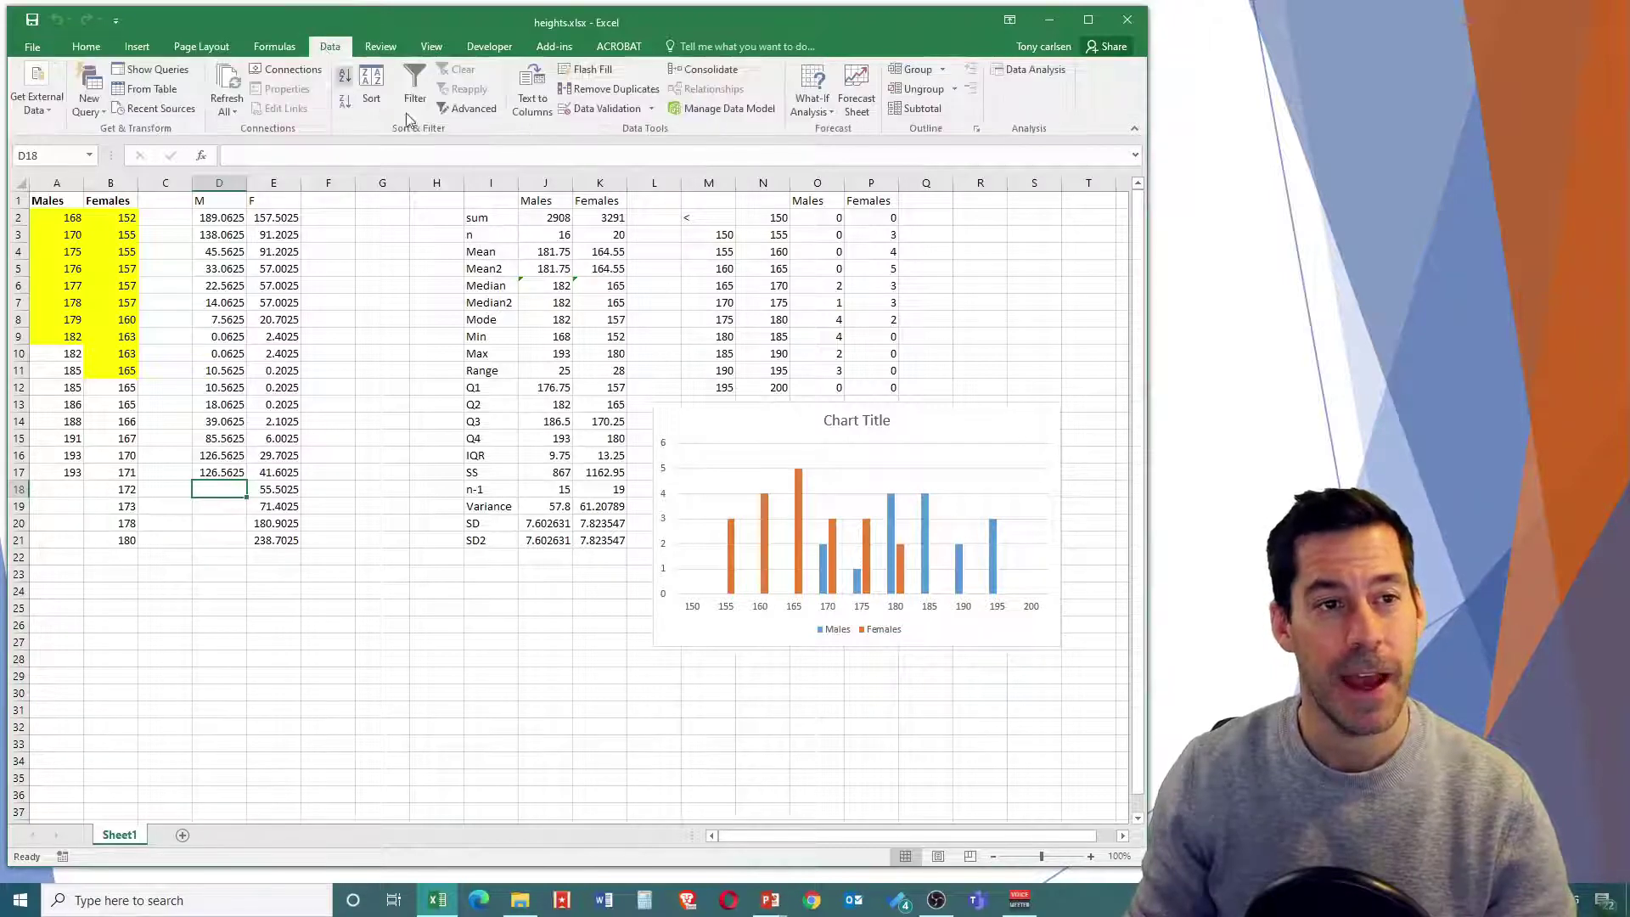
{"action": "left_click", "coordinate": [1029, 70]}
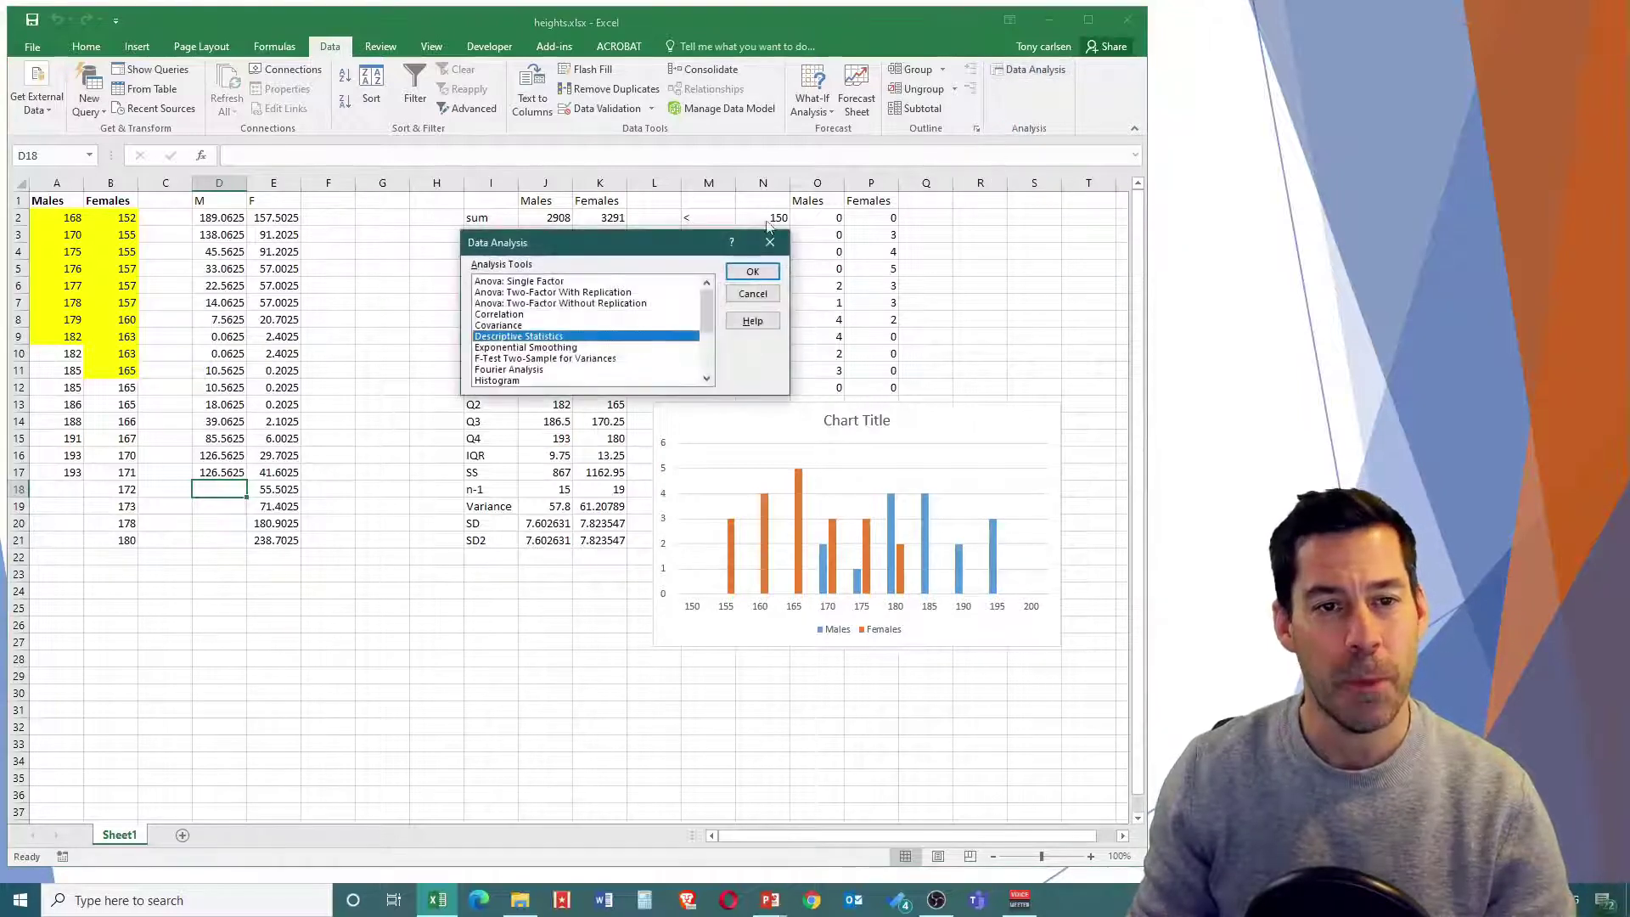
{"action": "left_click_drag", "start_coordinate": [686, 249], "coordinate": [660, 188]}
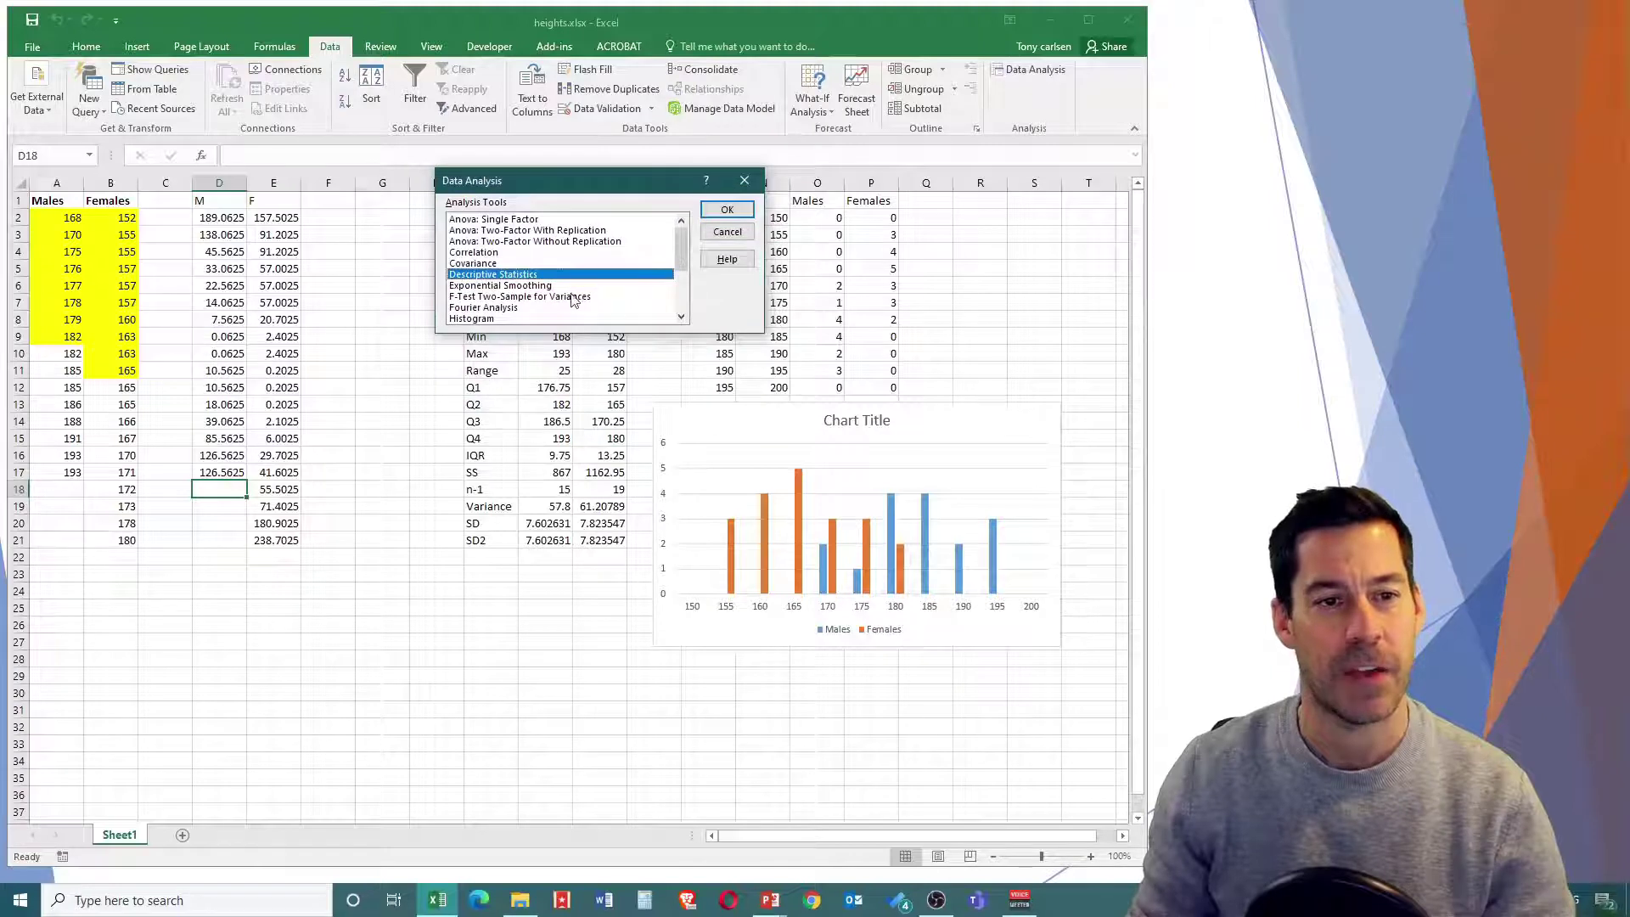
{"action": "left_click", "coordinate": [530, 219]}
{"action": "left_click", "coordinate": [527, 230]}
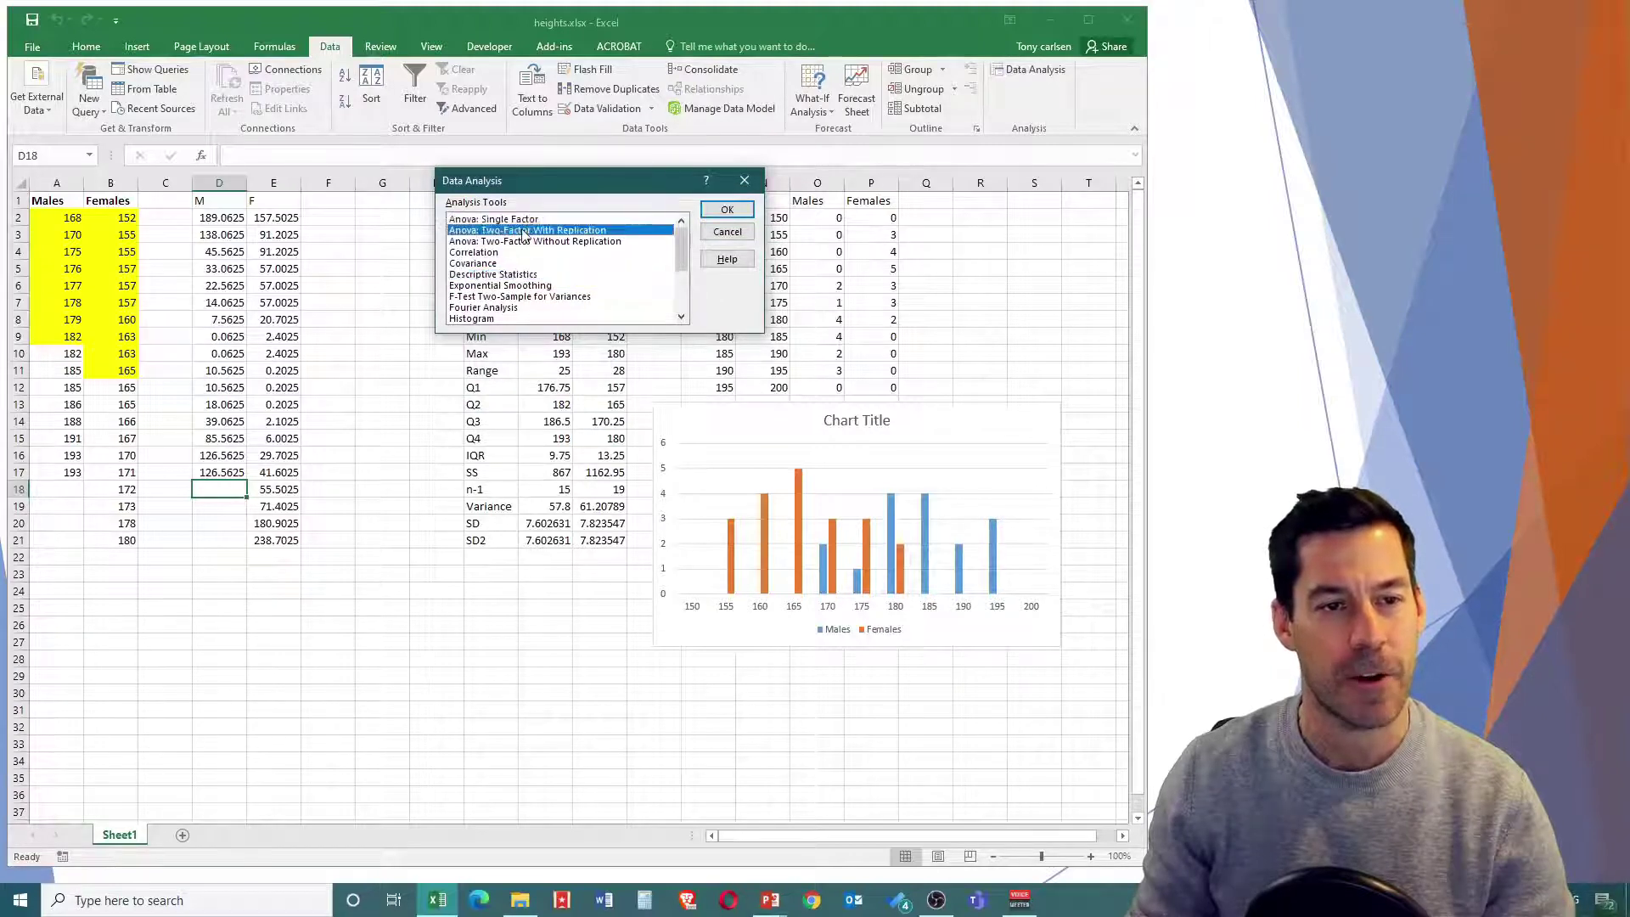
{"action": "left_click", "coordinate": [522, 241]}
{"action": "left_click", "coordinate": [515, 252]}
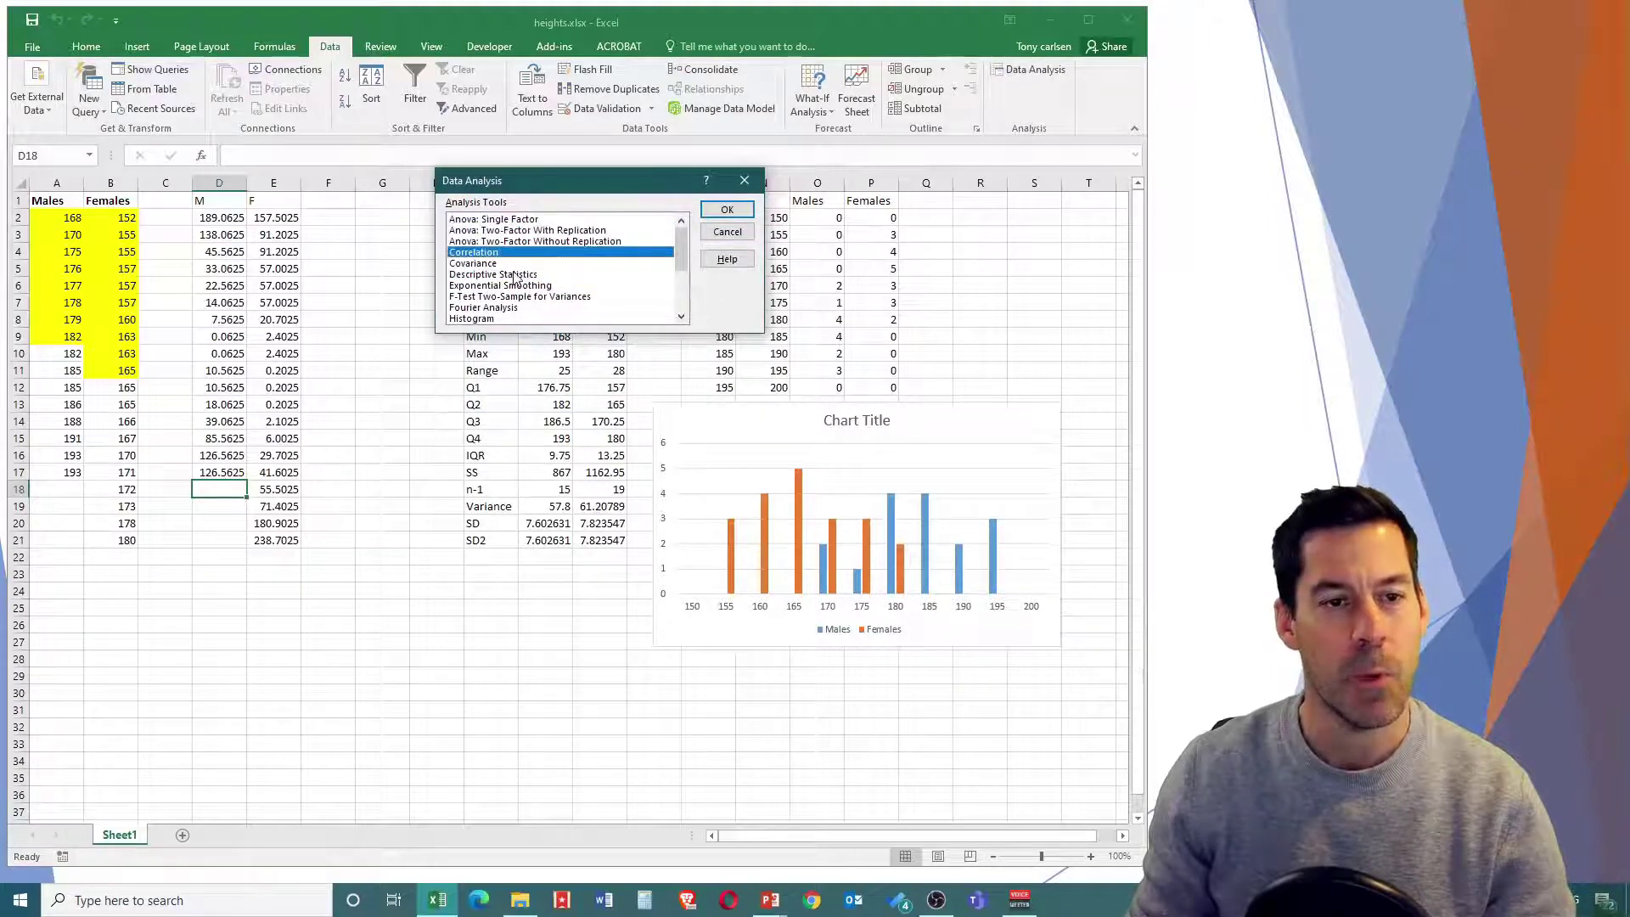
{"action": "left_click", "coordinate": [515, 274]}
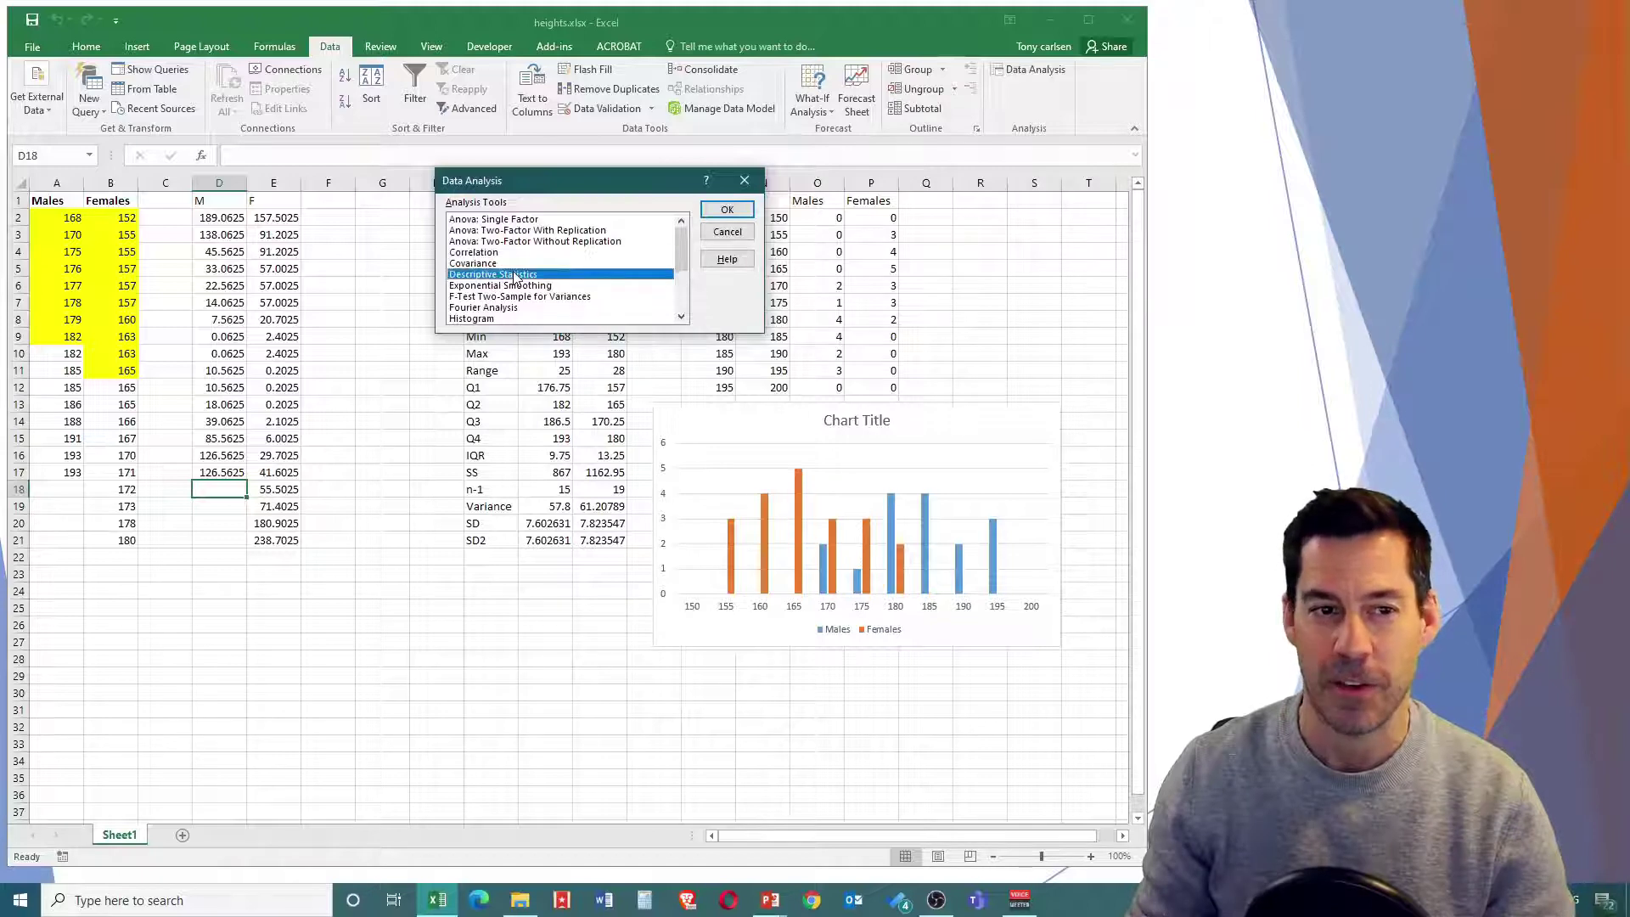
{"action": "left_click", "coordinate": [726, 209]}
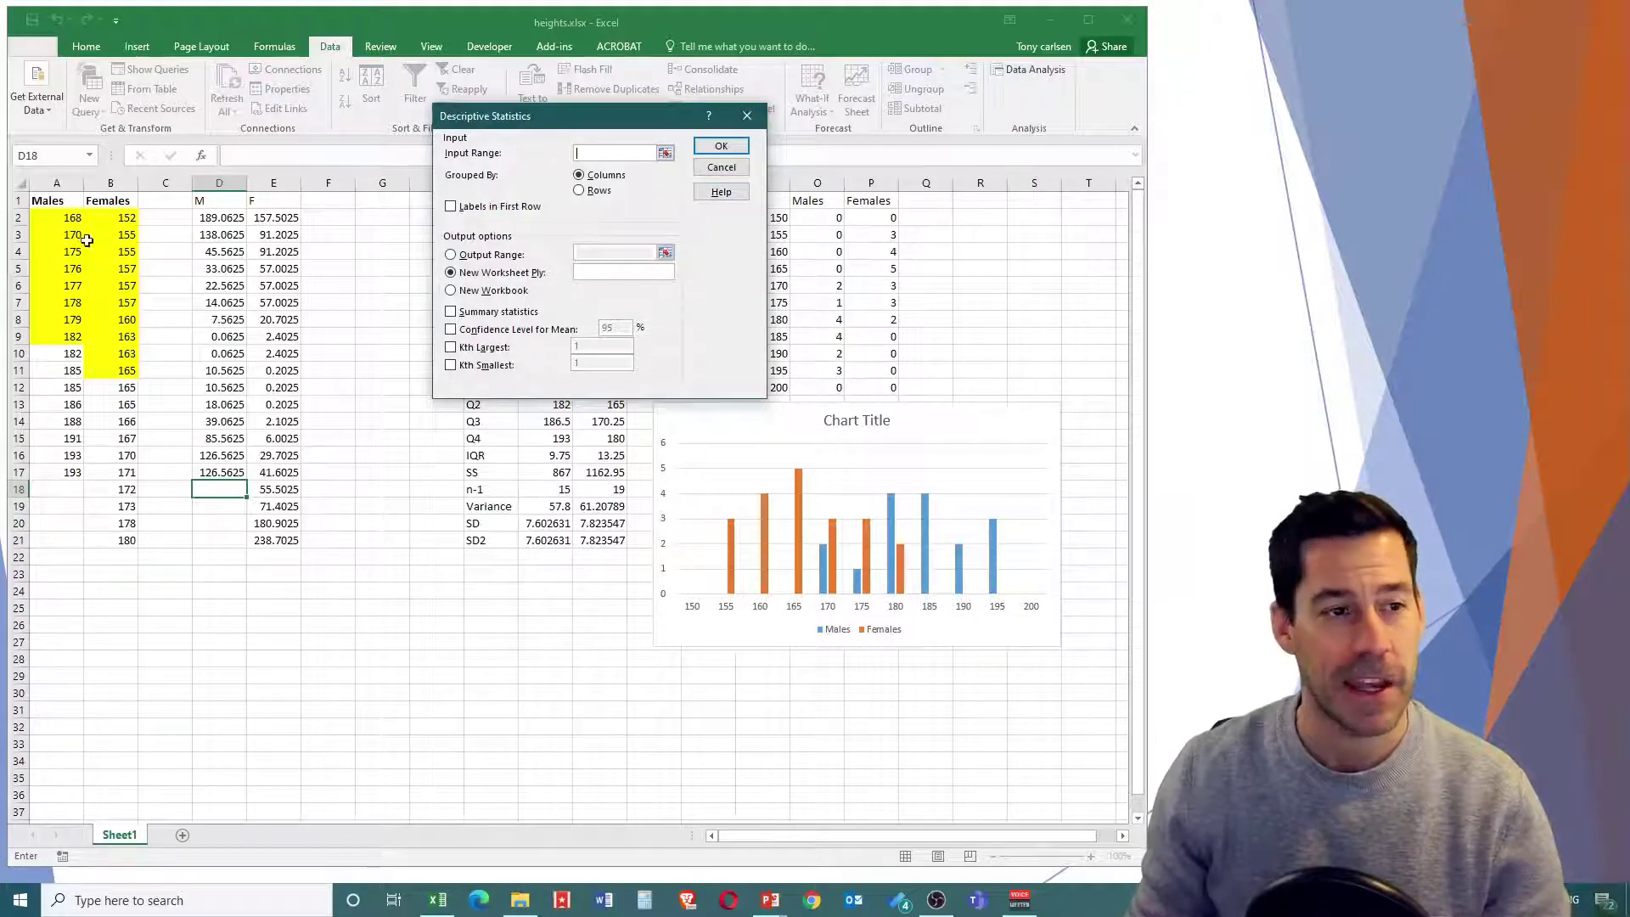
Step: Run Descriptive Statistics on A1:B21 with first-row labels and summary statistics to a new sheet
{"action": "left_click", "coordinate": [43, 203]}
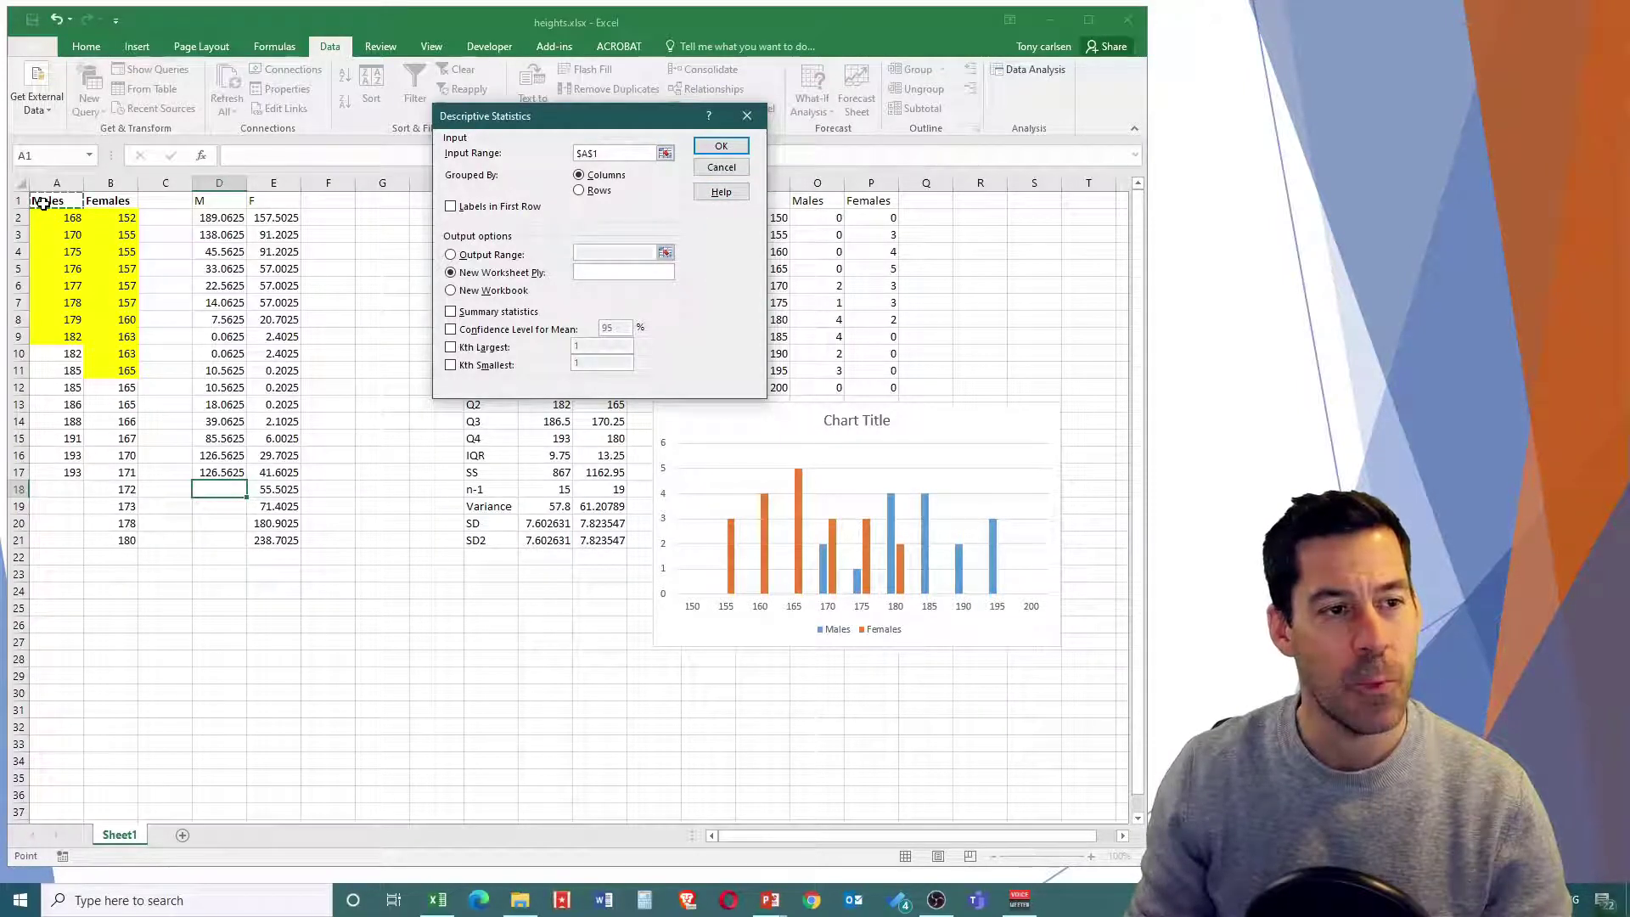
{"action": "left_click", "coordinate": [127, 555]}
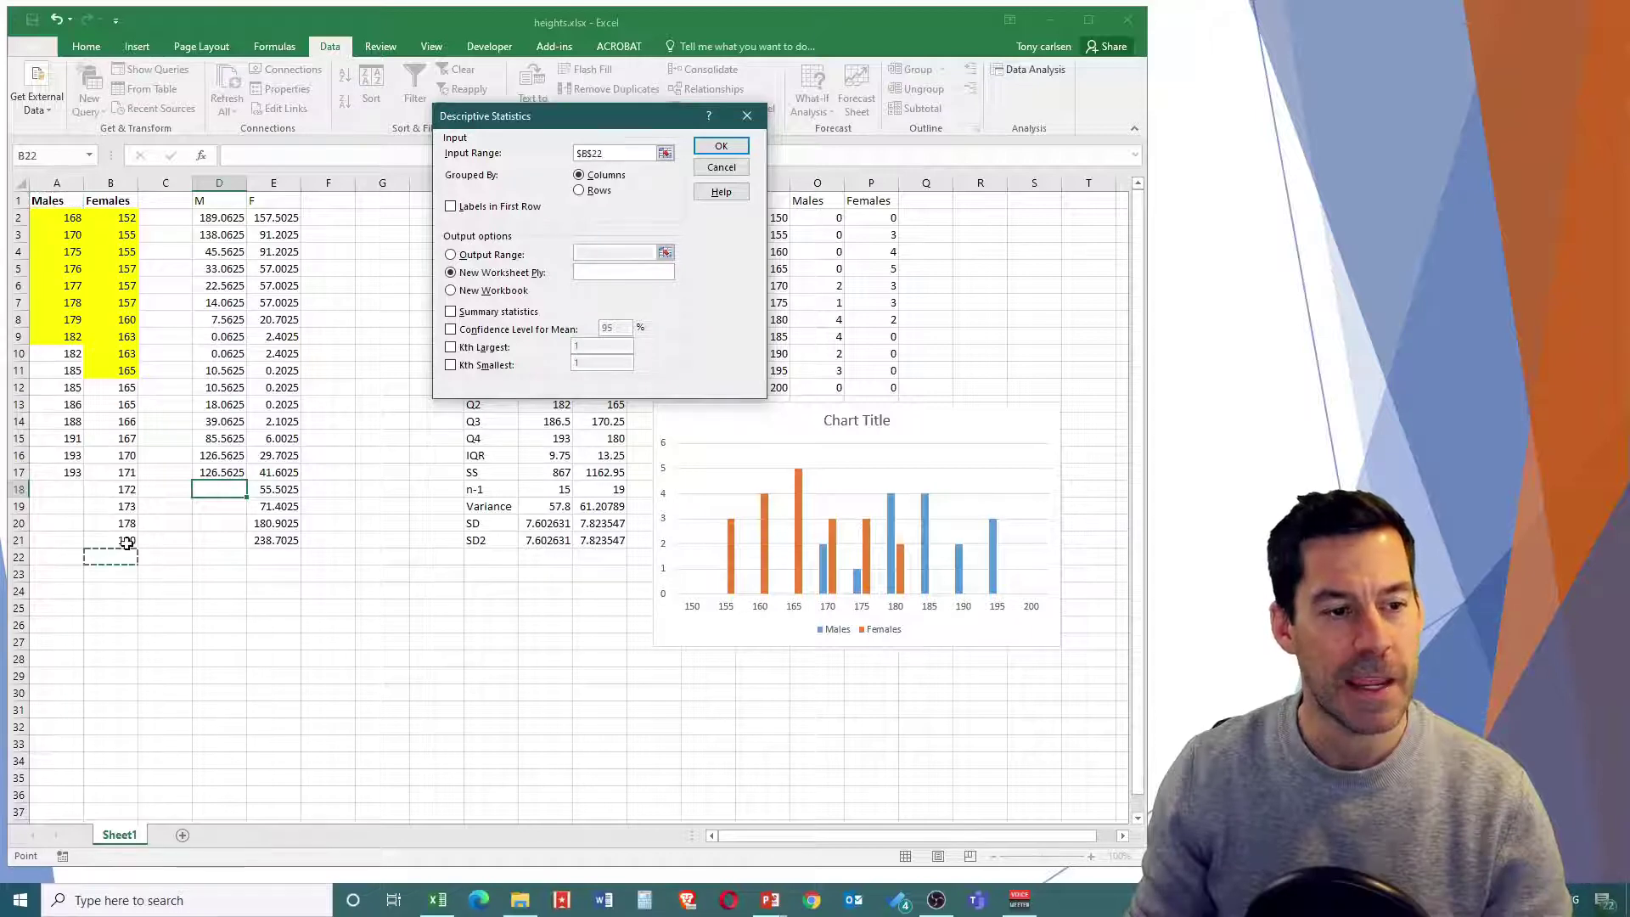
{"action": "left_click", "coordinate": [127, 541]}
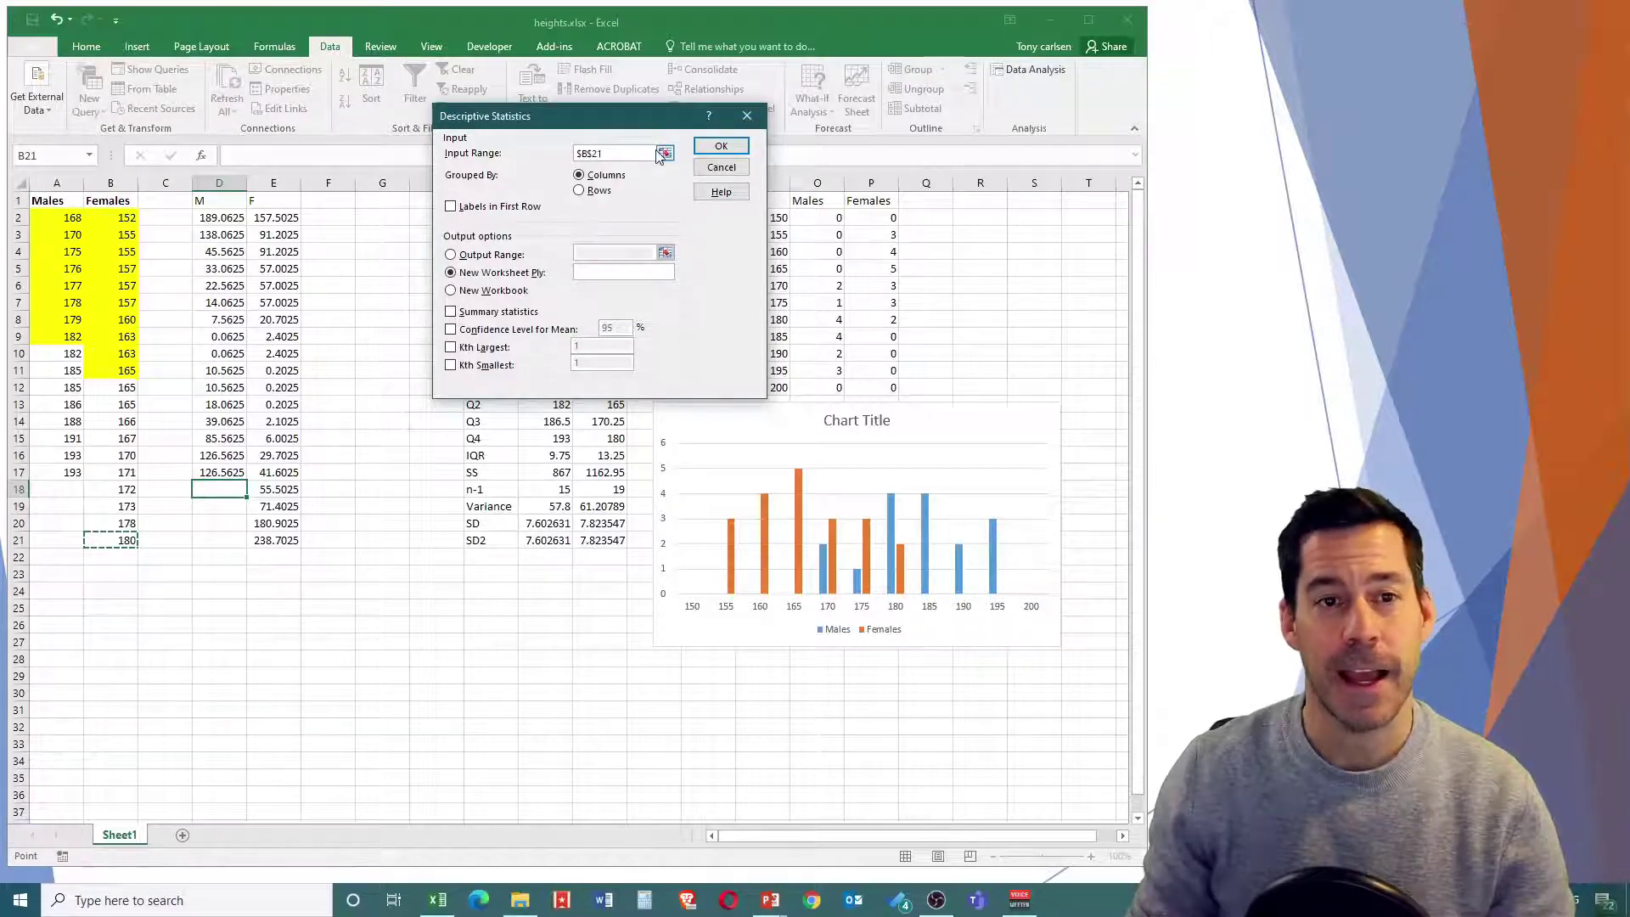
{"action": "left_click", "coordinate": [662, 152]}
{"action": "left_click", "coordinate": [440, 138]}
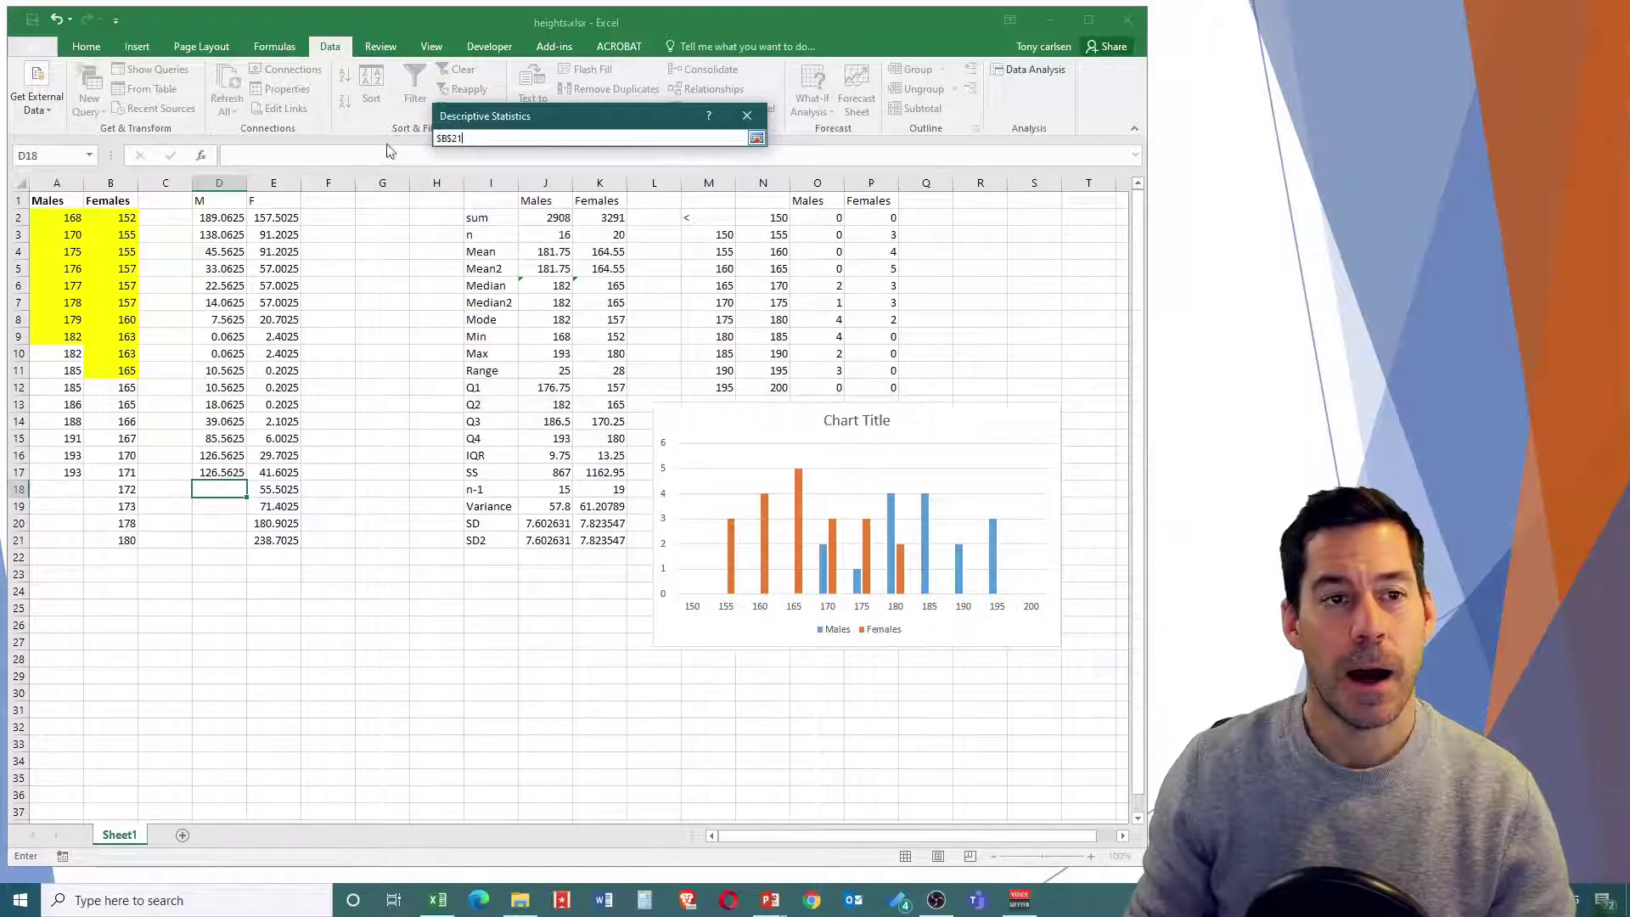
{"action": "left_click_drag", "start_coordinate": [47, 201], "coordinate": [112, 546]}
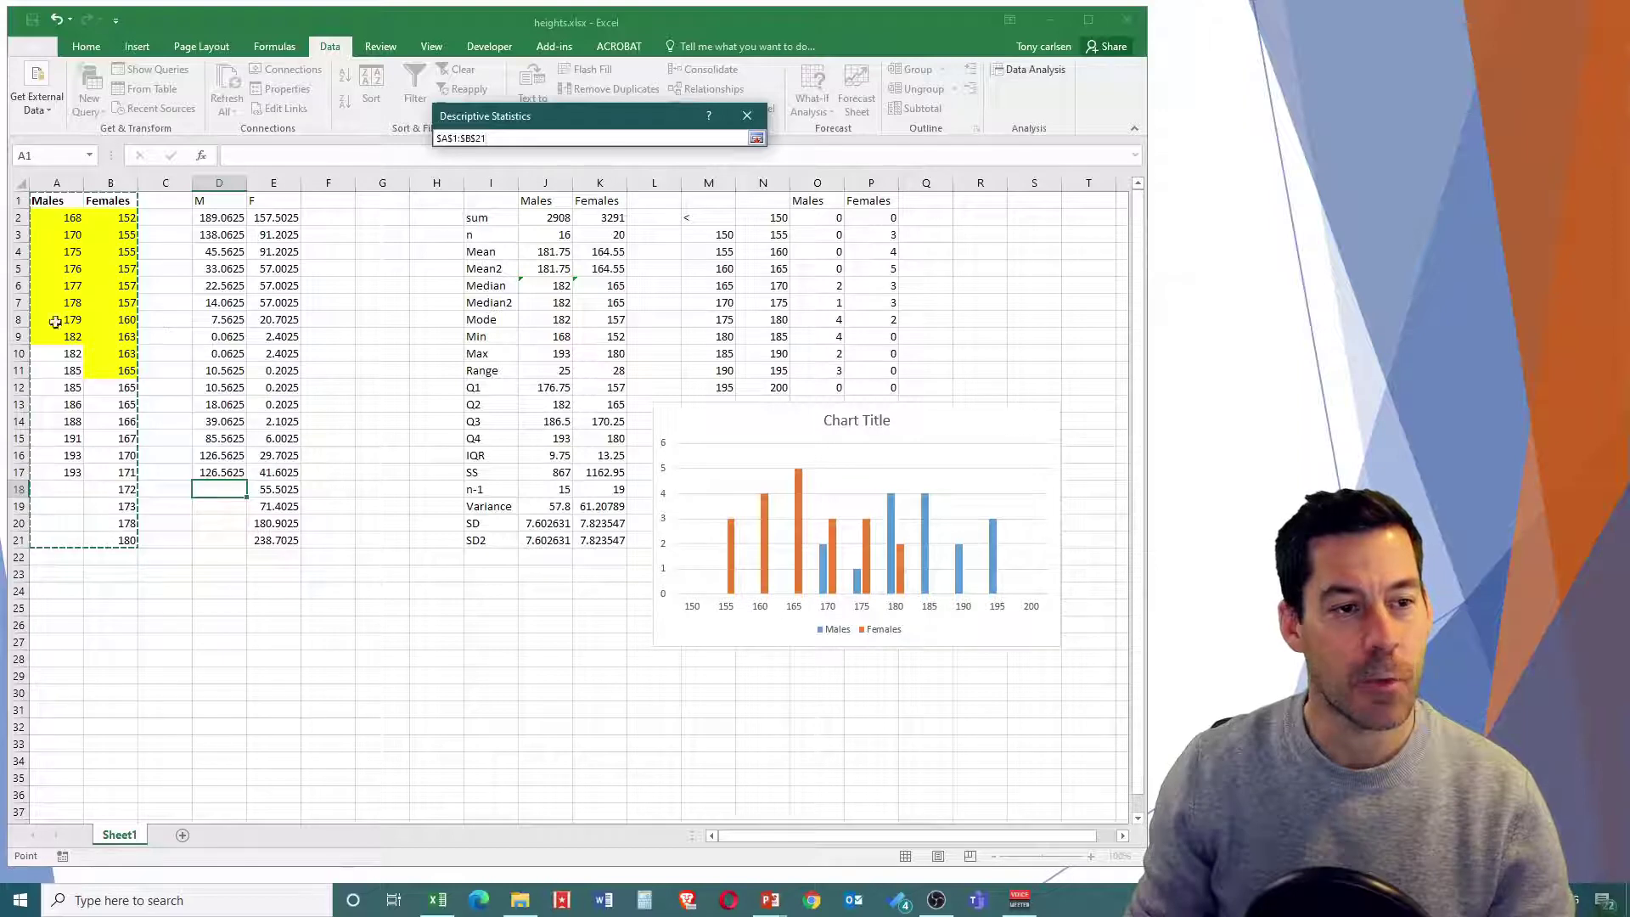
{"action": "left_click", "coordinate": [755, 138]}
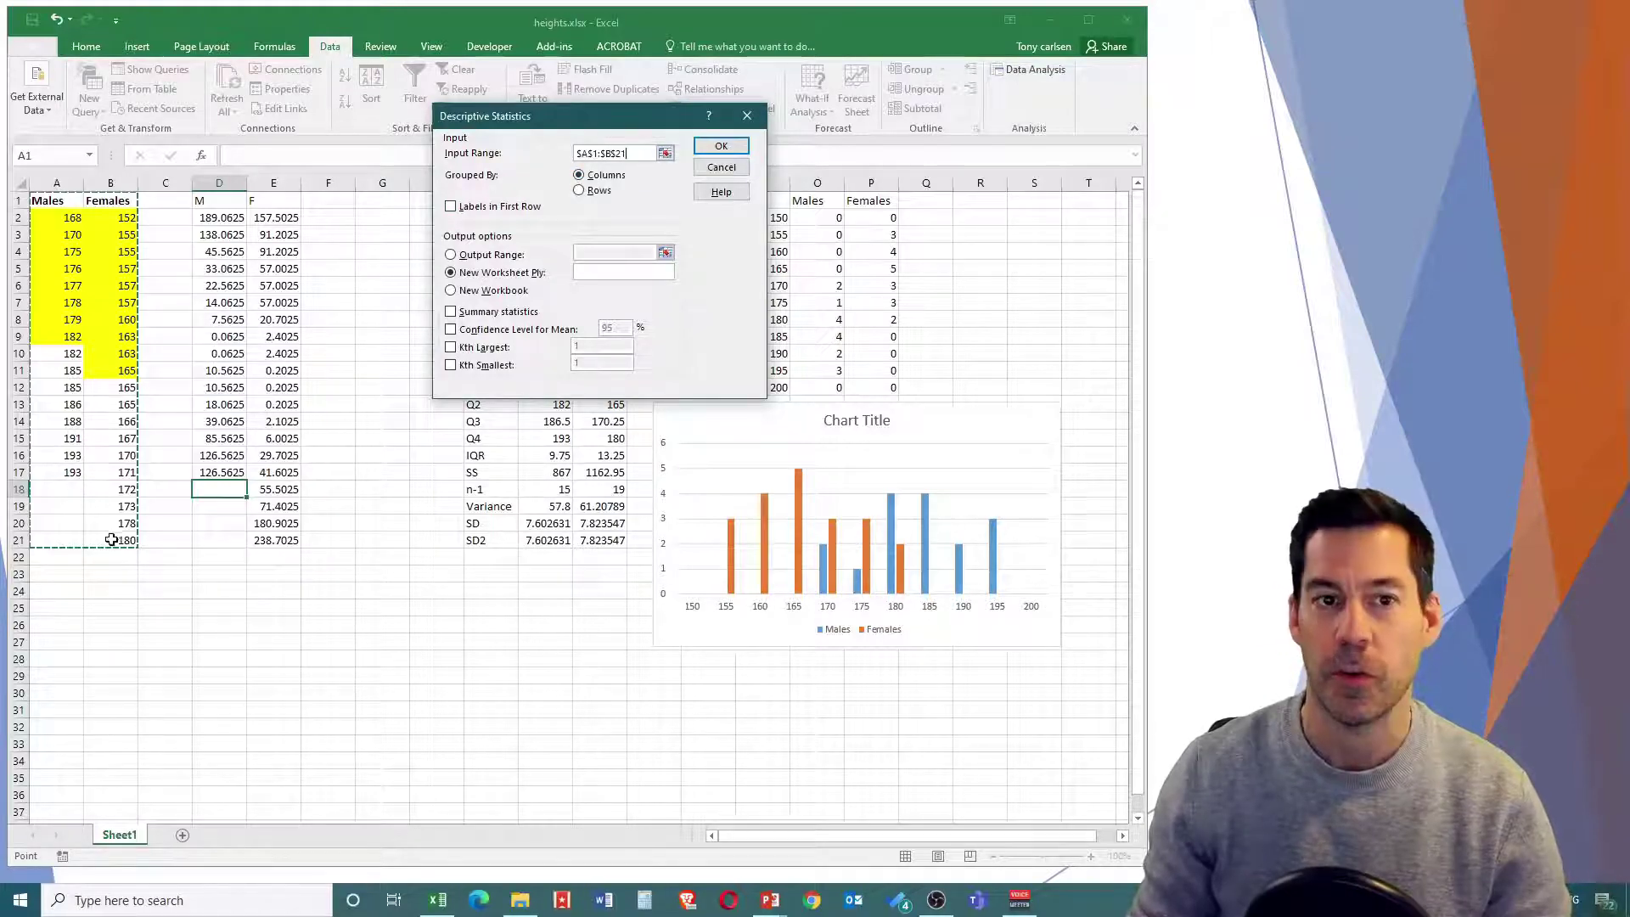
{"action": "left_click", "coordinate": [451, 208]}
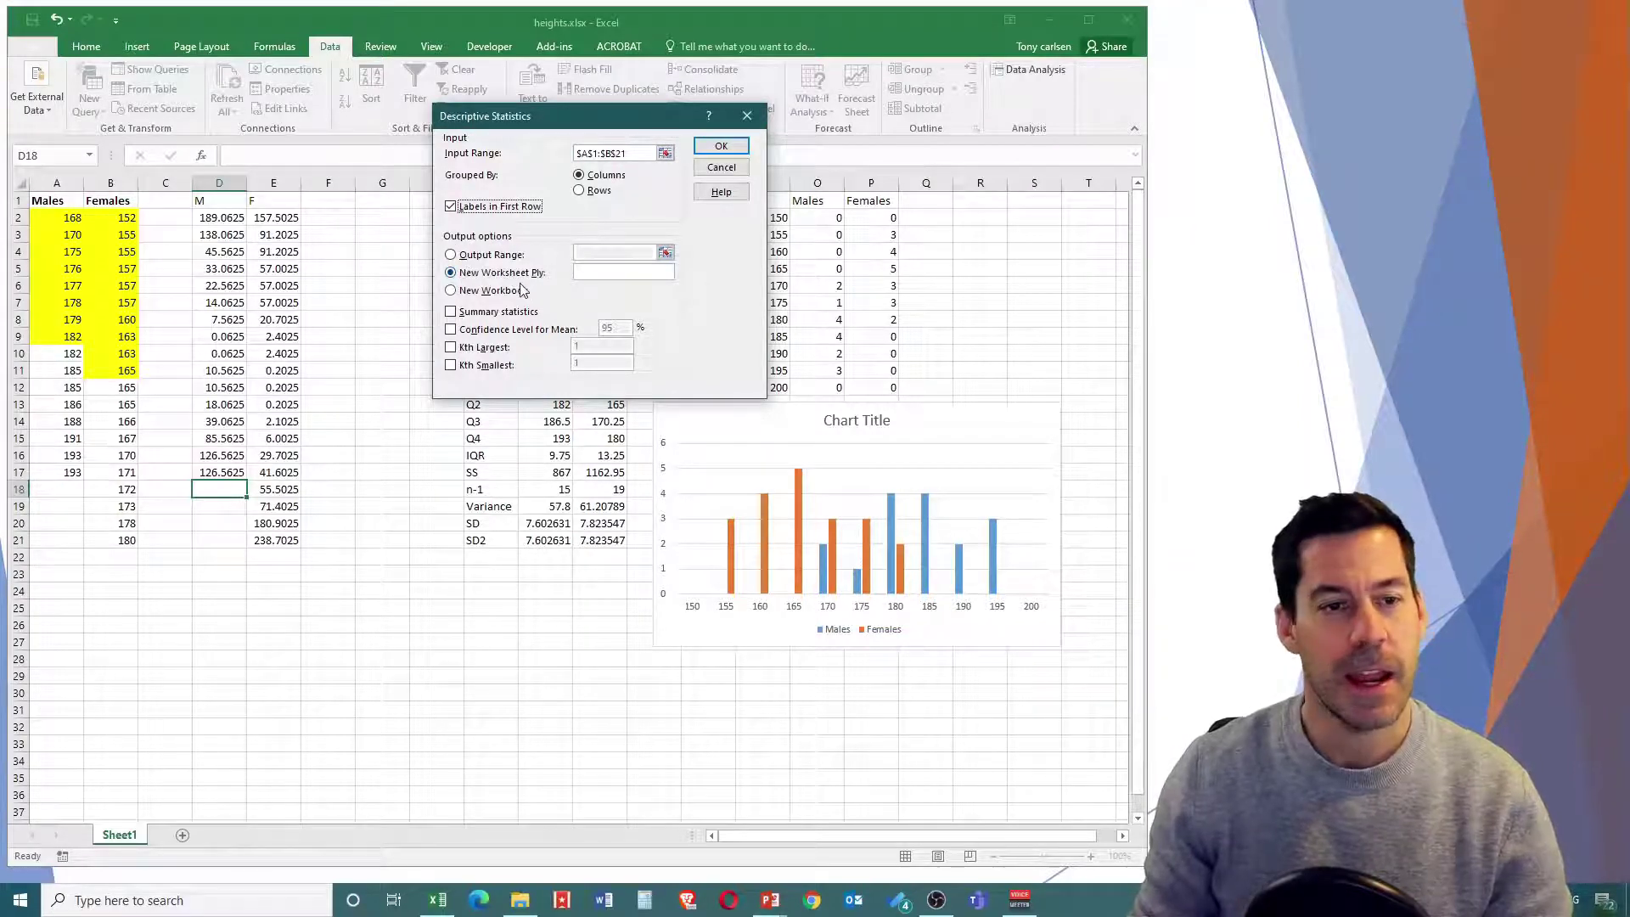
{"action": "left_click", "coordinate": [451, 313]}
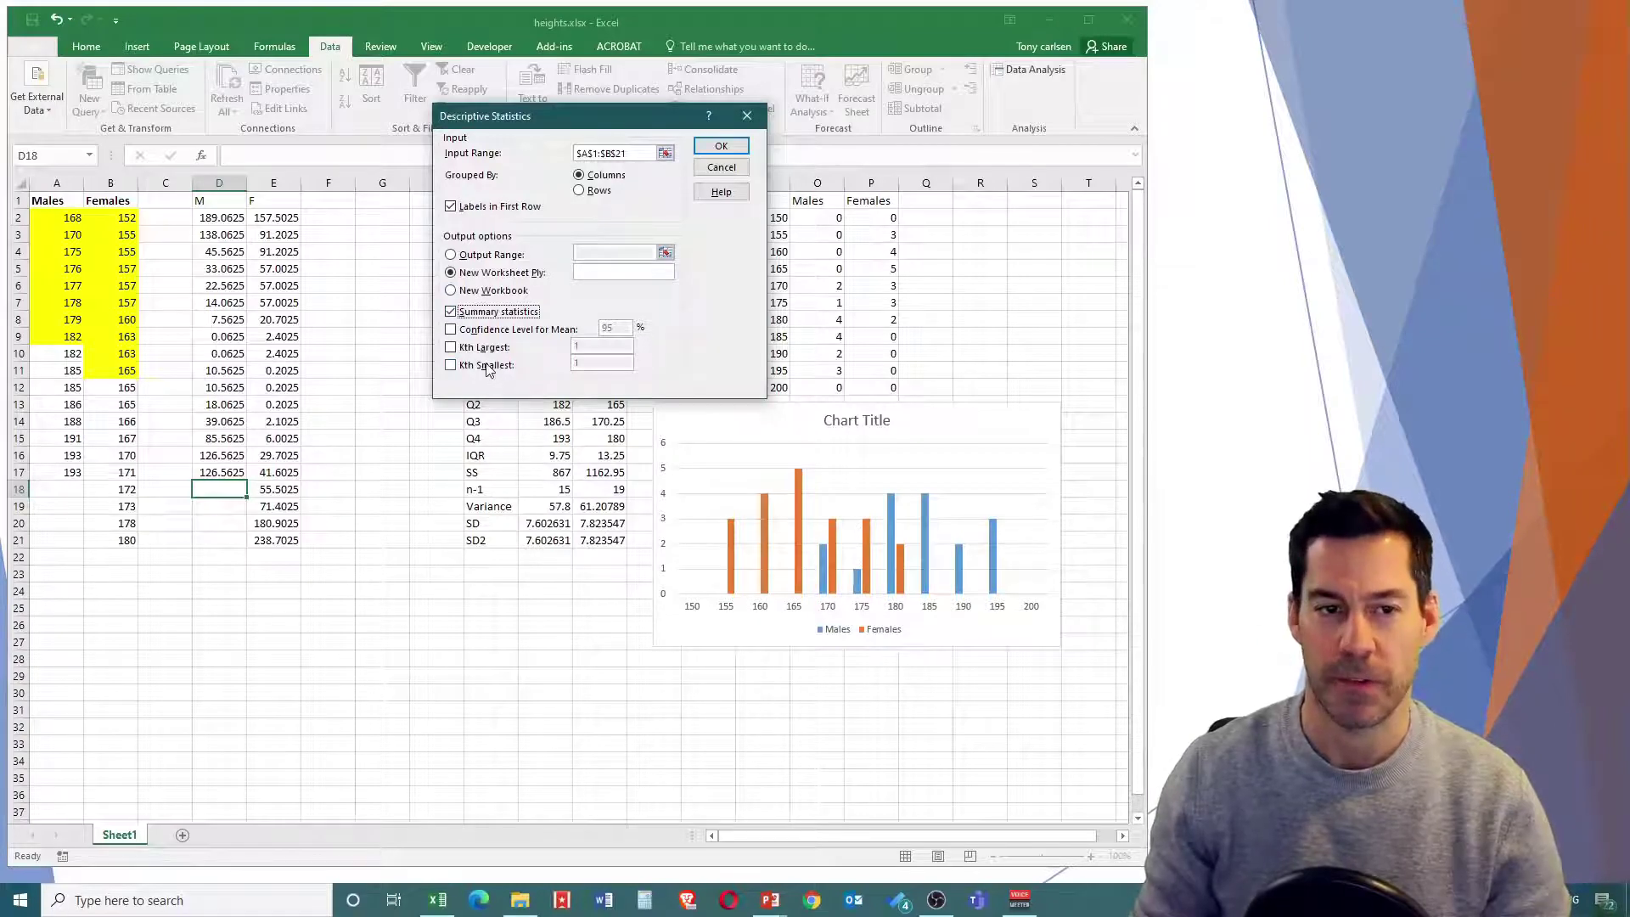
{"action": "left_click", "coordinate": [721, 147]}
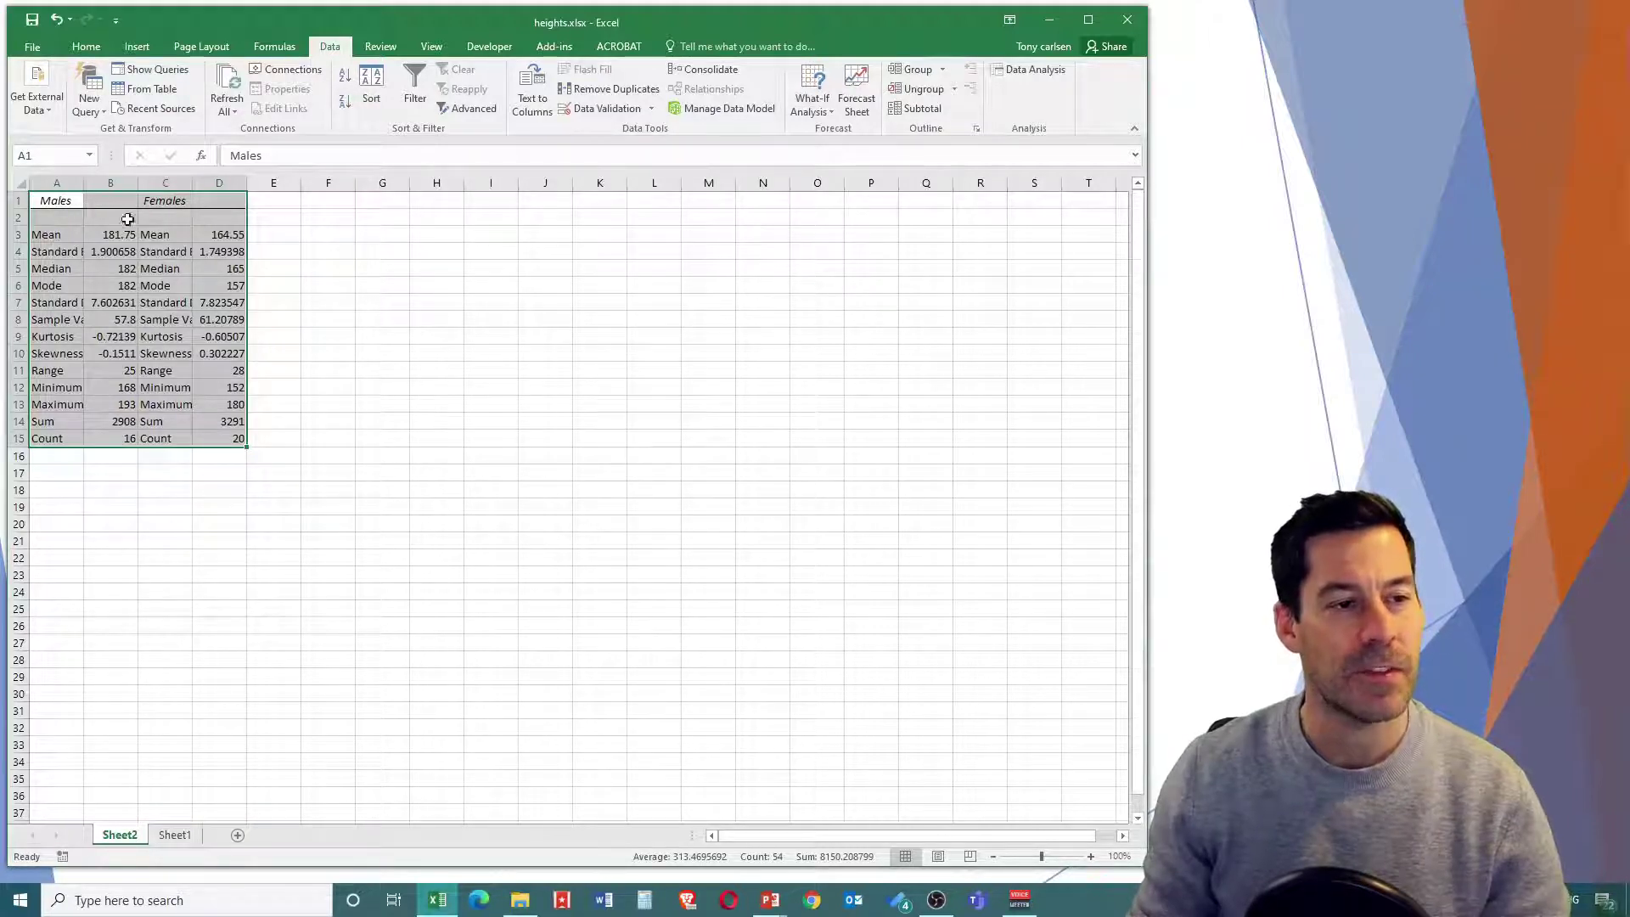
Step: Widen columns A and C for full statistic names, then review Males mean through minimum
{"action": "left_click_drag", "start_coordinate": [84, 185], "coordinate": [136, 186]}
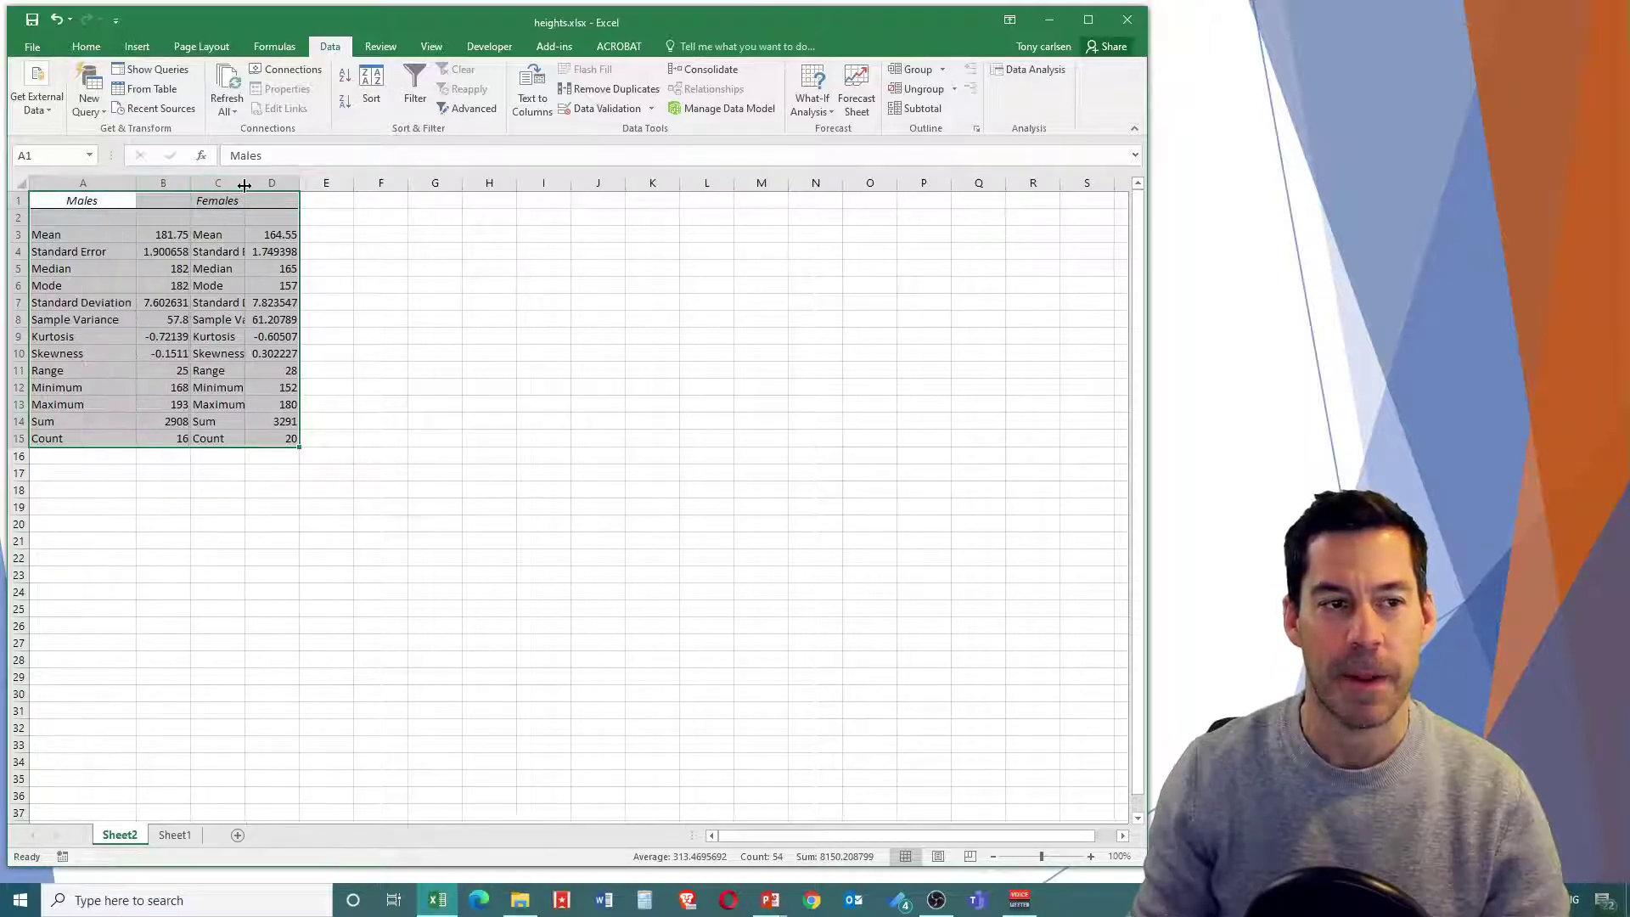
{"action": "left_click_drag", "start_coordinate": [245, 185], "coordinate": [345, 186]}
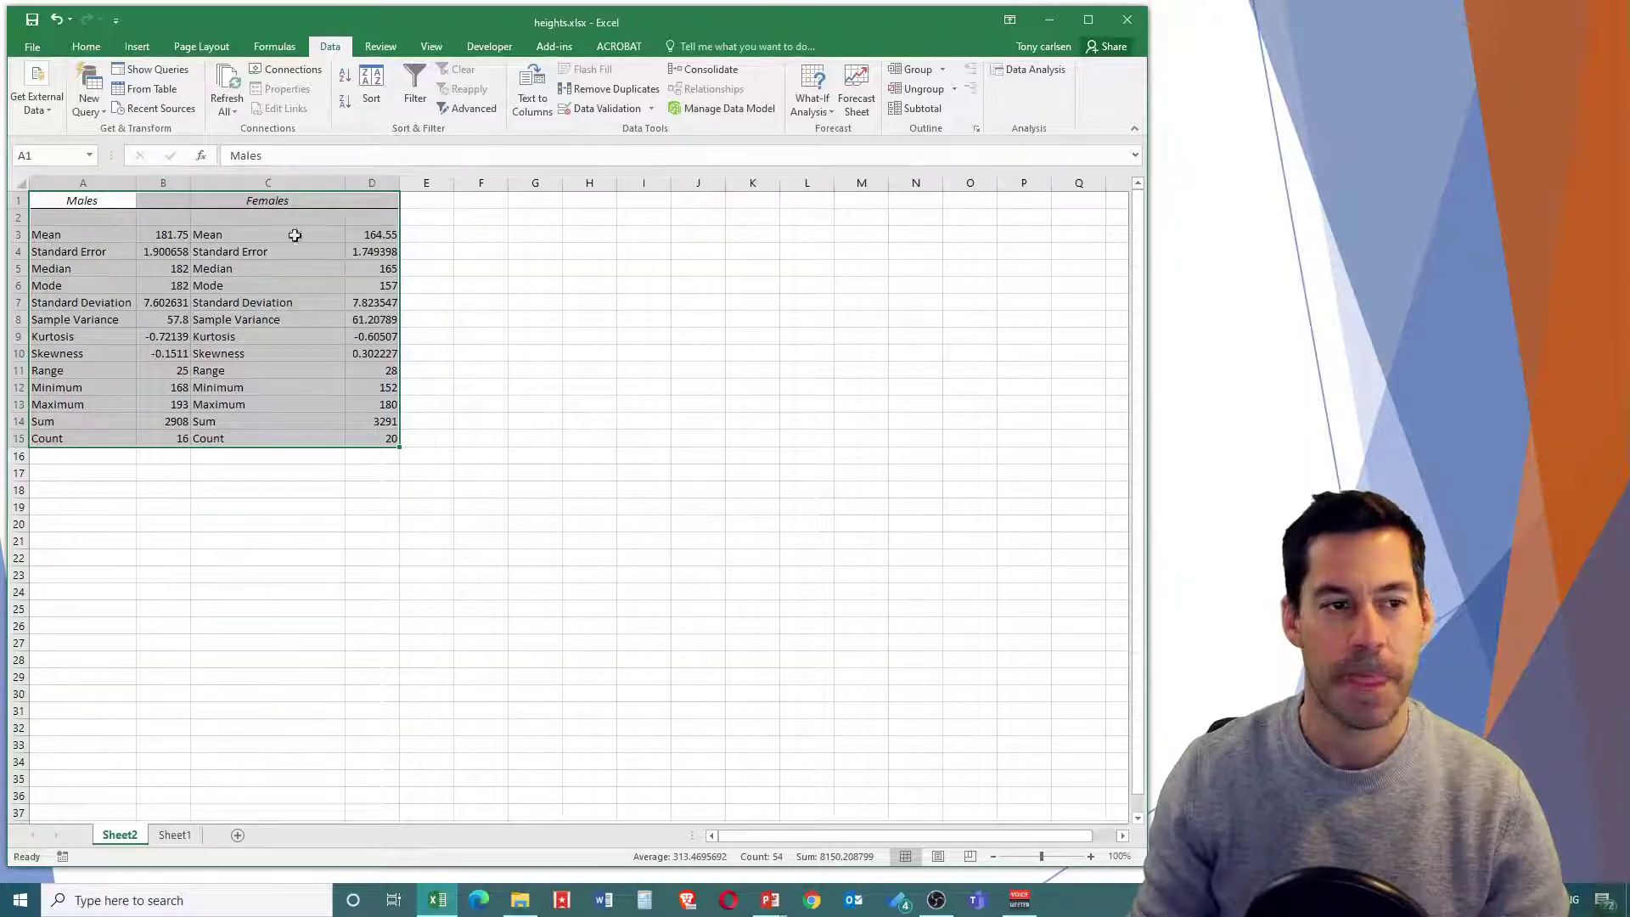
{"action": "left_click", "coordinate": [165, 233]}
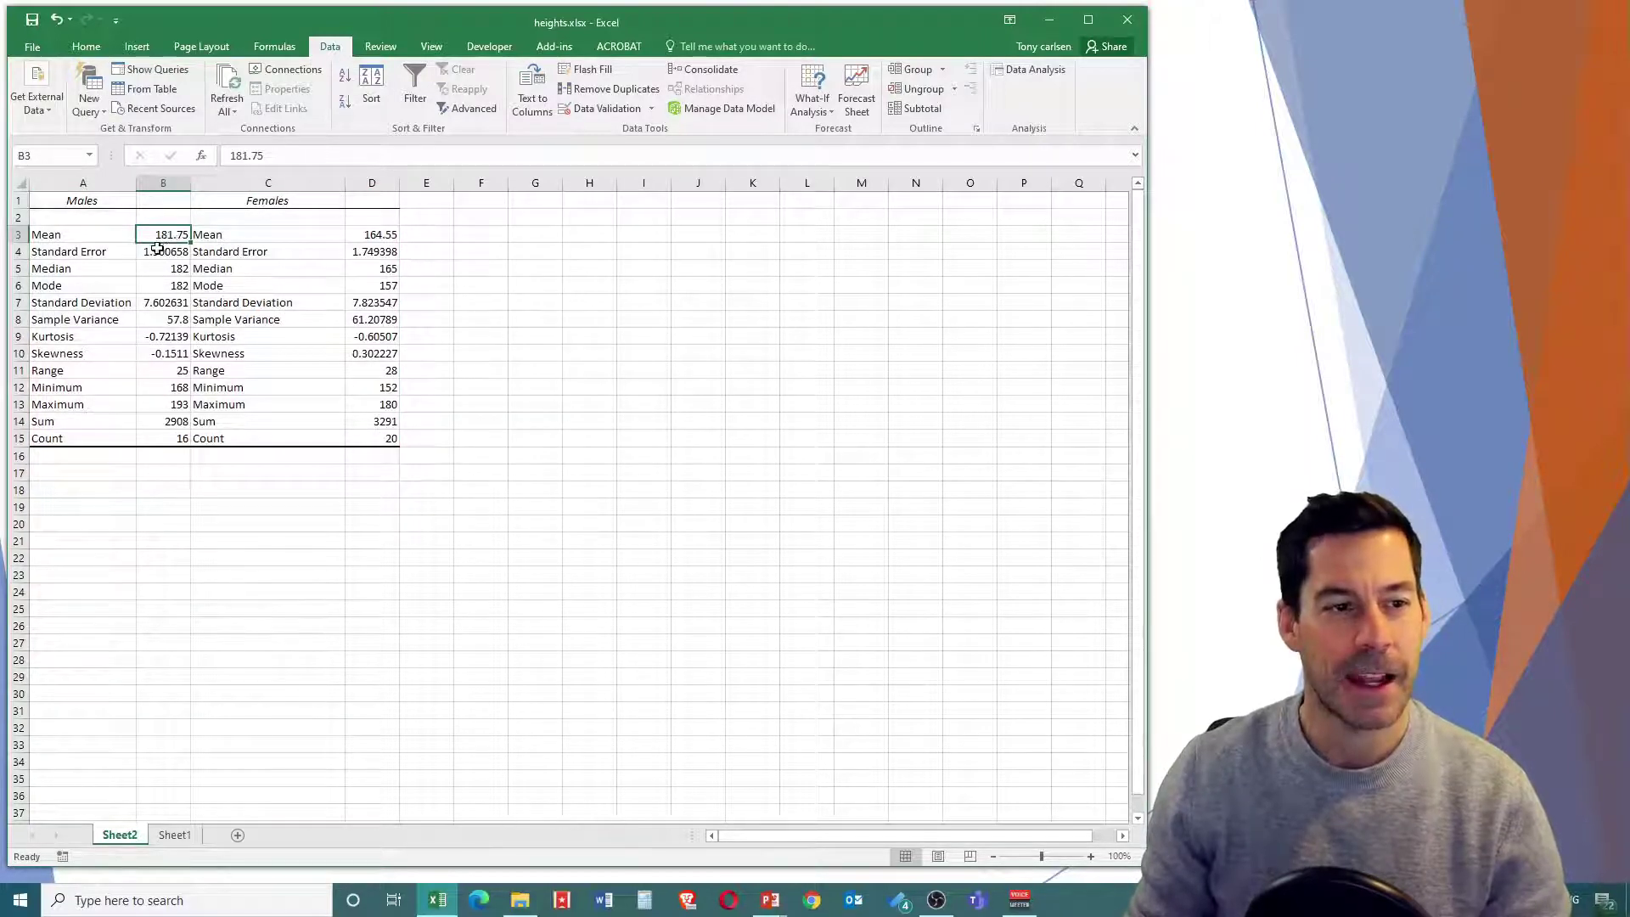
{"action": "left_click", "coordinate": [158, 268]}
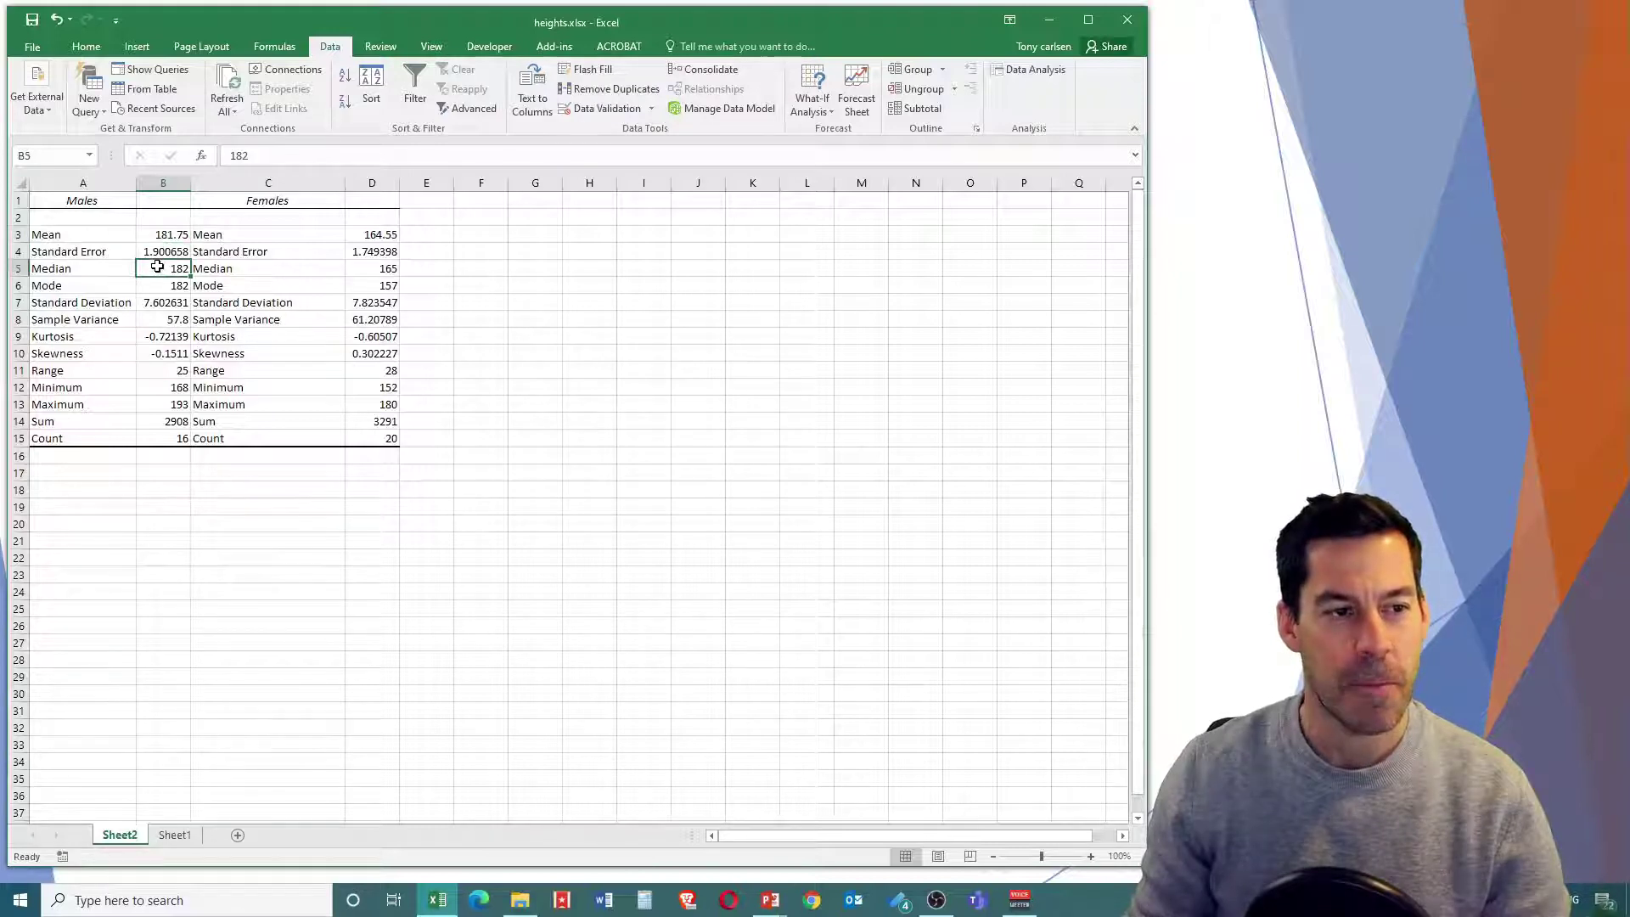
{"action": "left_click", "coordinate": [160, 285]}
{"action": "left_click", "coordinate": [162, 302]}
{"action": "left_click", "coordinate": [162, 320]}
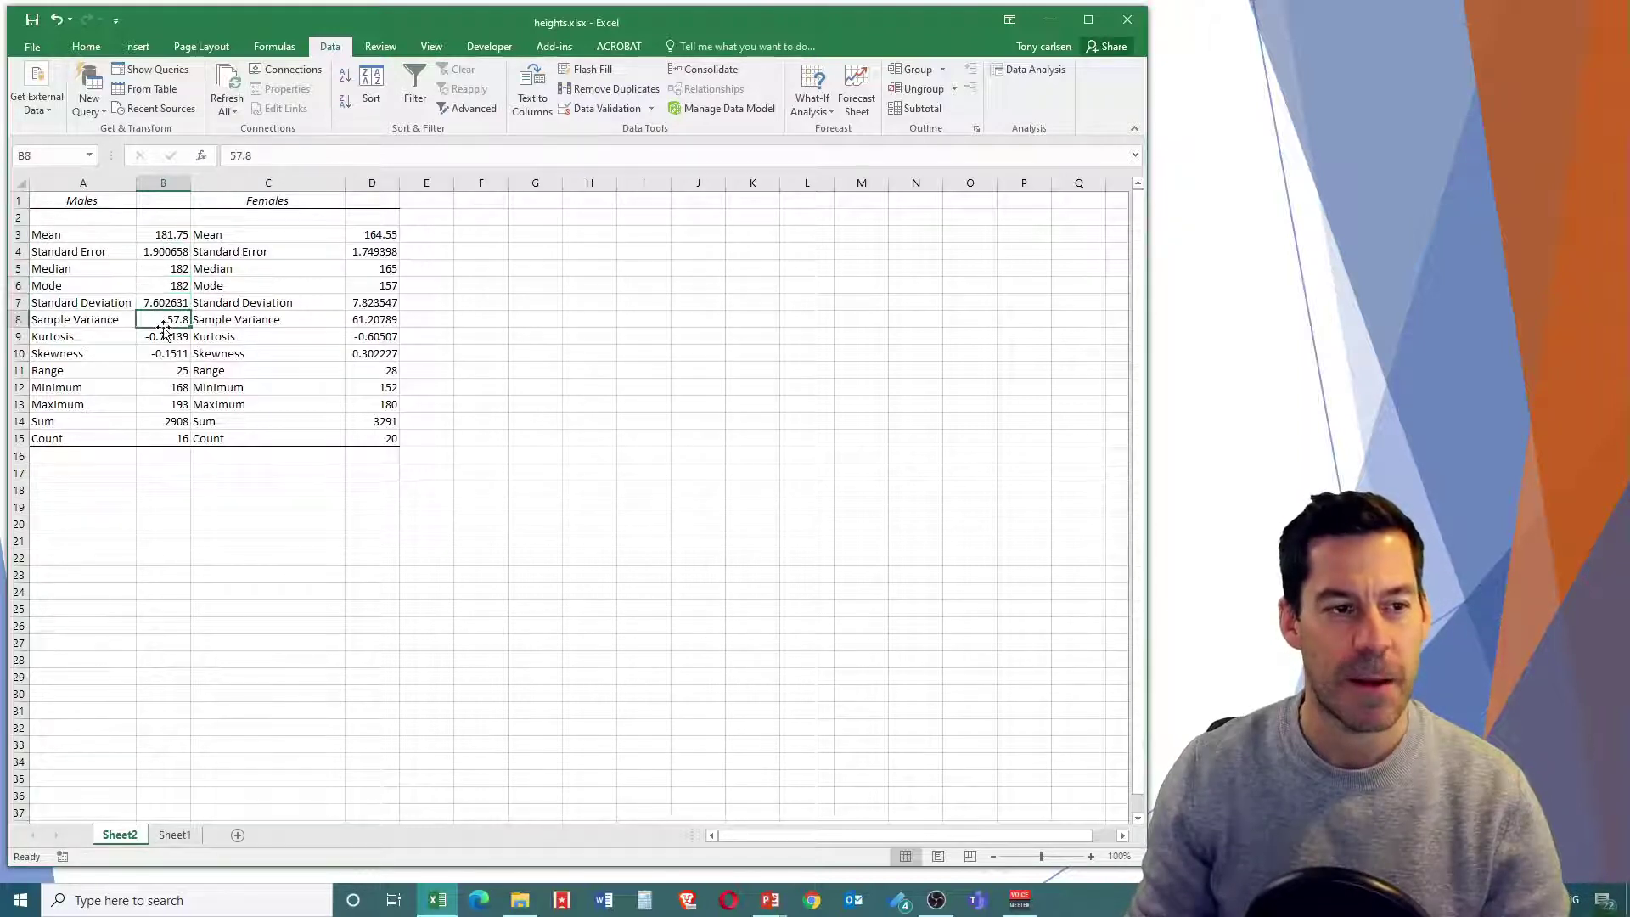
{"action": "left_click", "coordinate": [161, 336]}
{"action": "left_click", "coordinate": [161, 353]}
{"action": "left_click", "coordinate": [160, 371]}
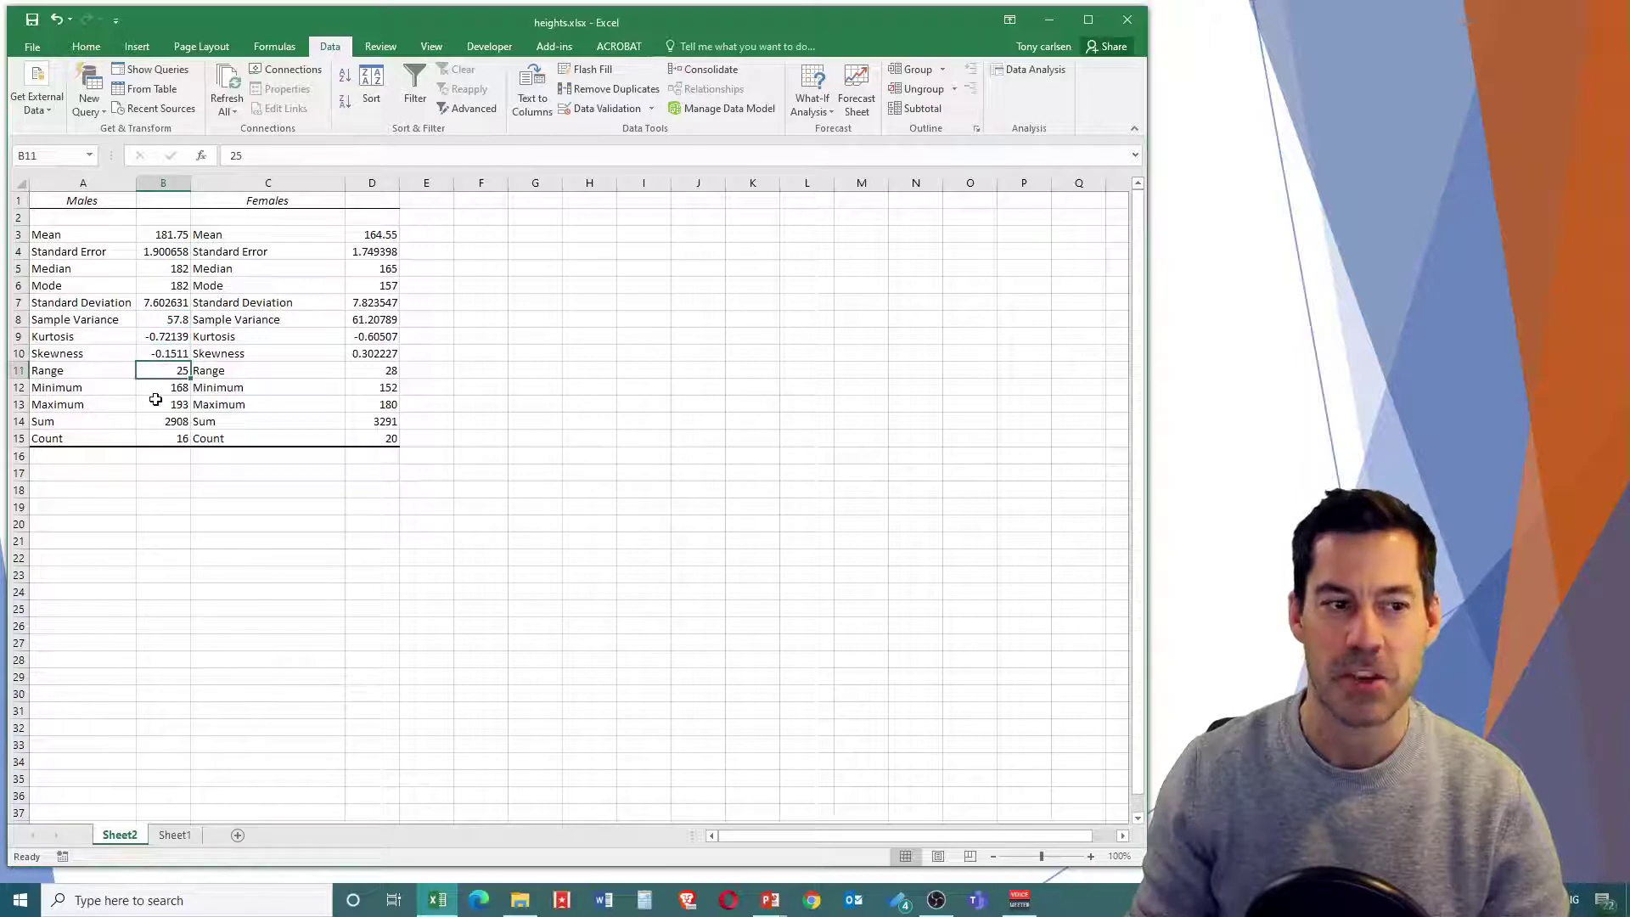
{"action": "left_click", "coordinate": [148, 389]}
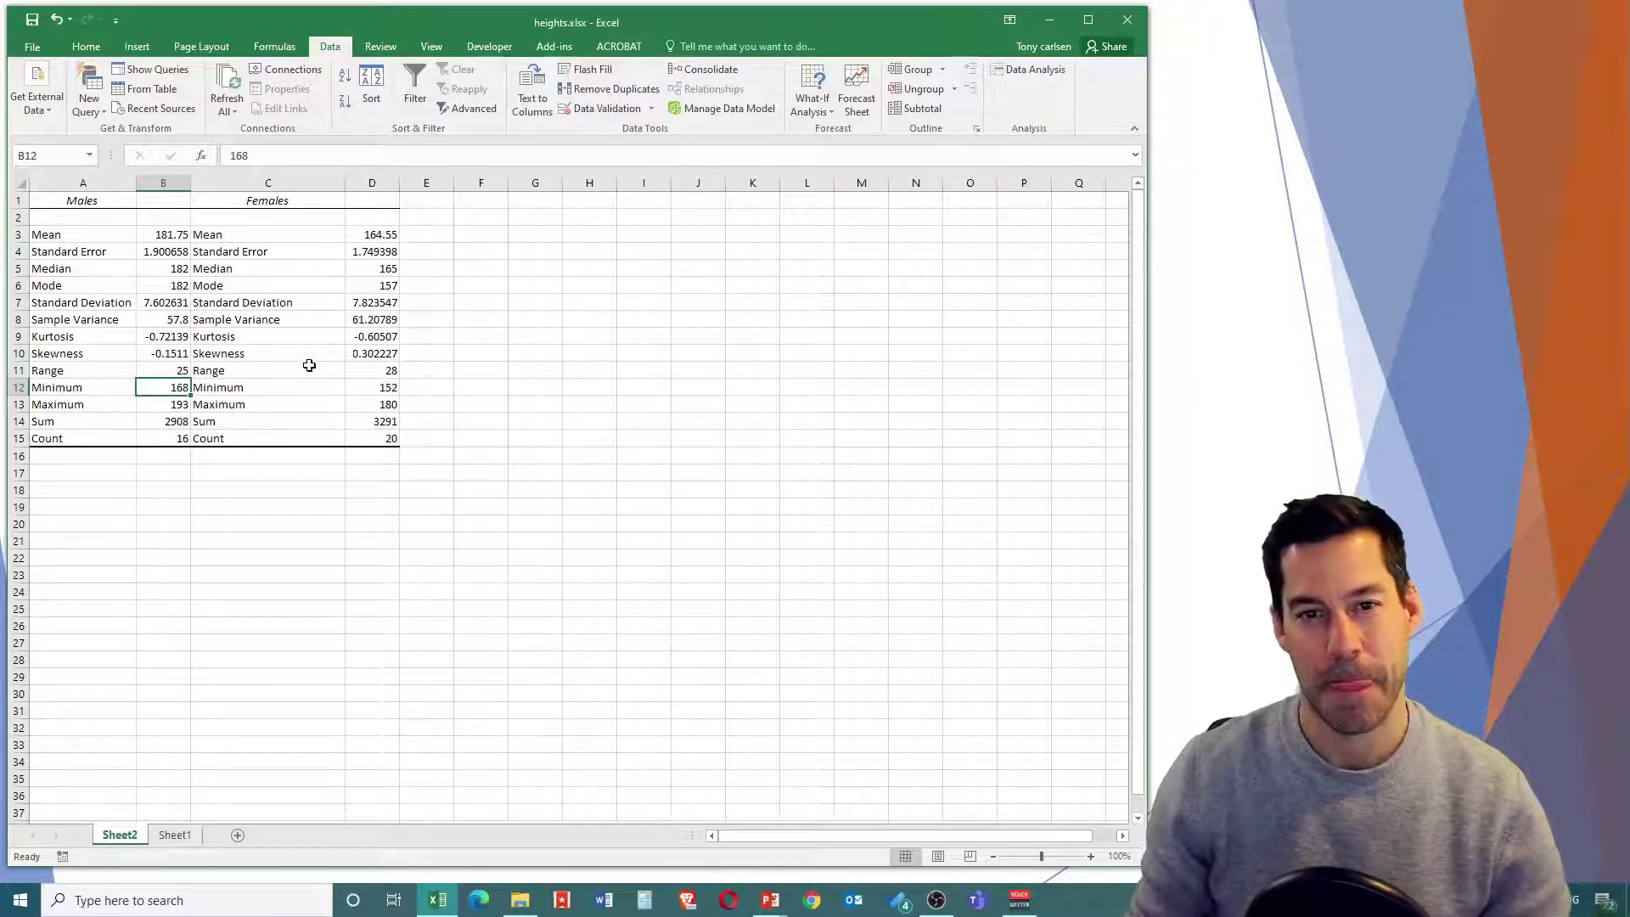
Step: Save and close the heights workbook, advance to the Exercises slide, and open the Start menu
{"action": "left_click", "coordinate": [1127, 20]}
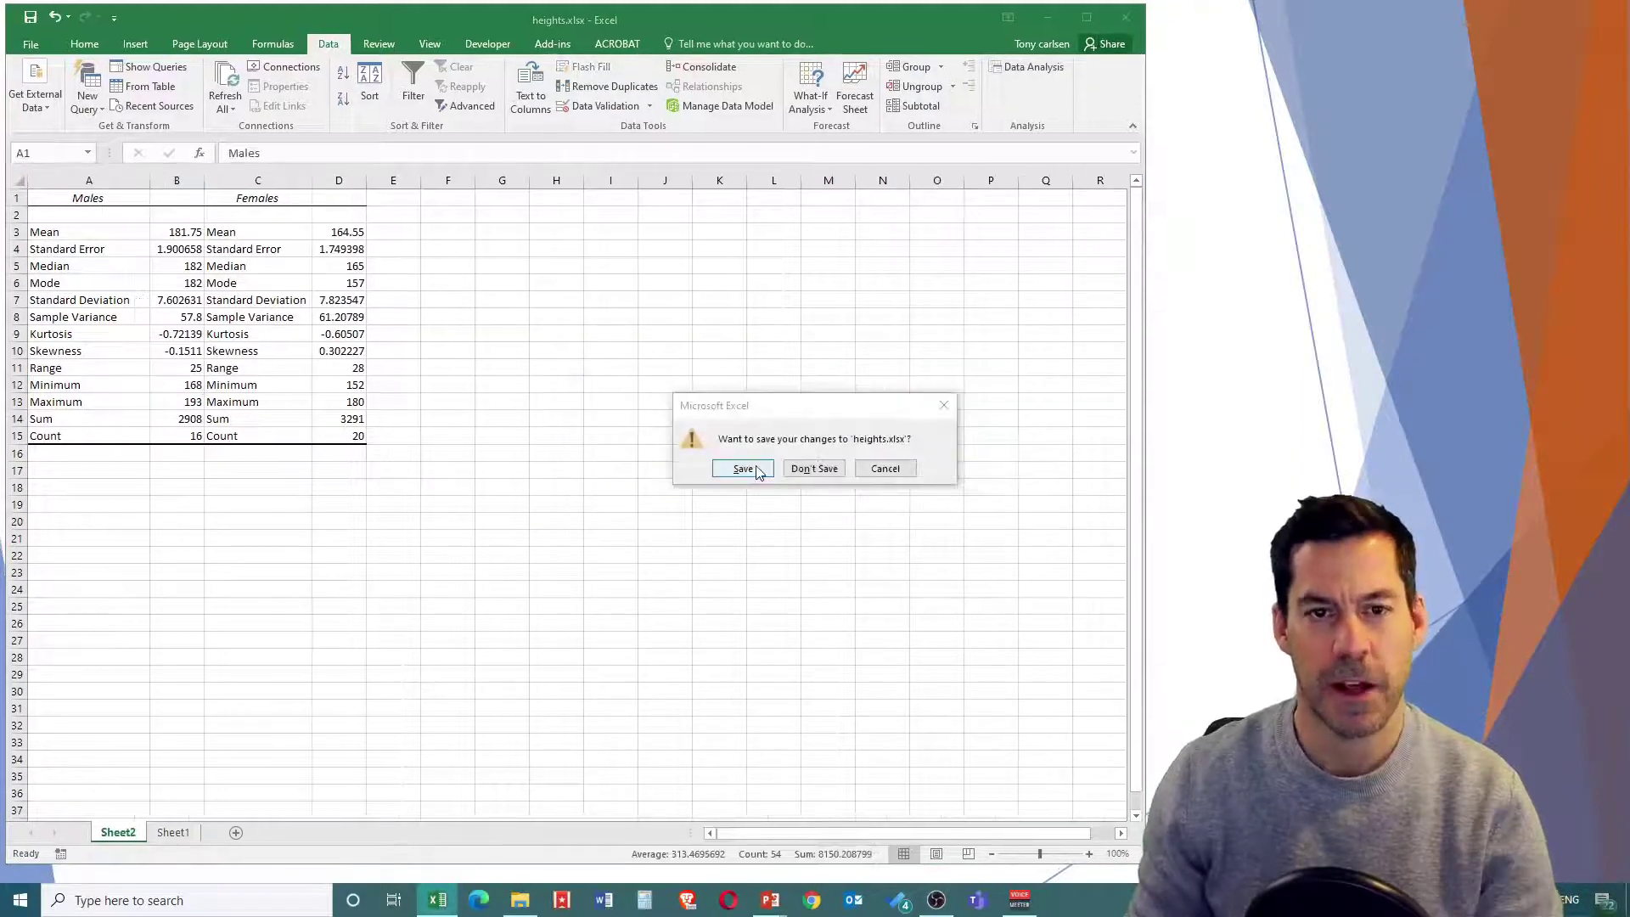
{"action": "left_click", "coordinate": [758, 473]}
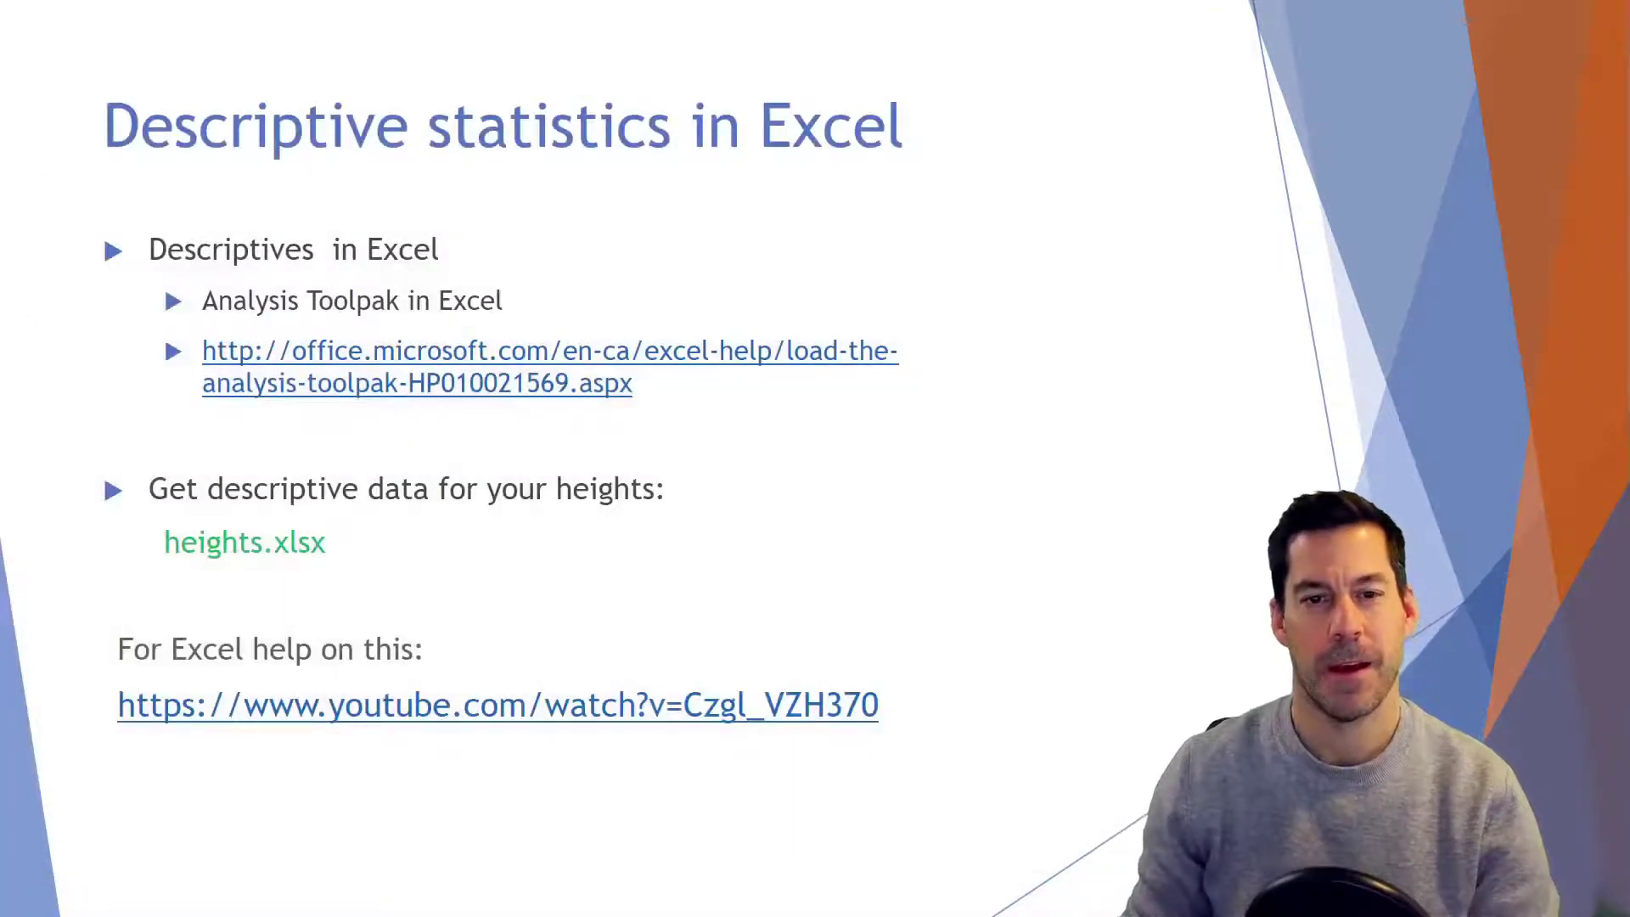
{"action": "key", "text": "Right"}
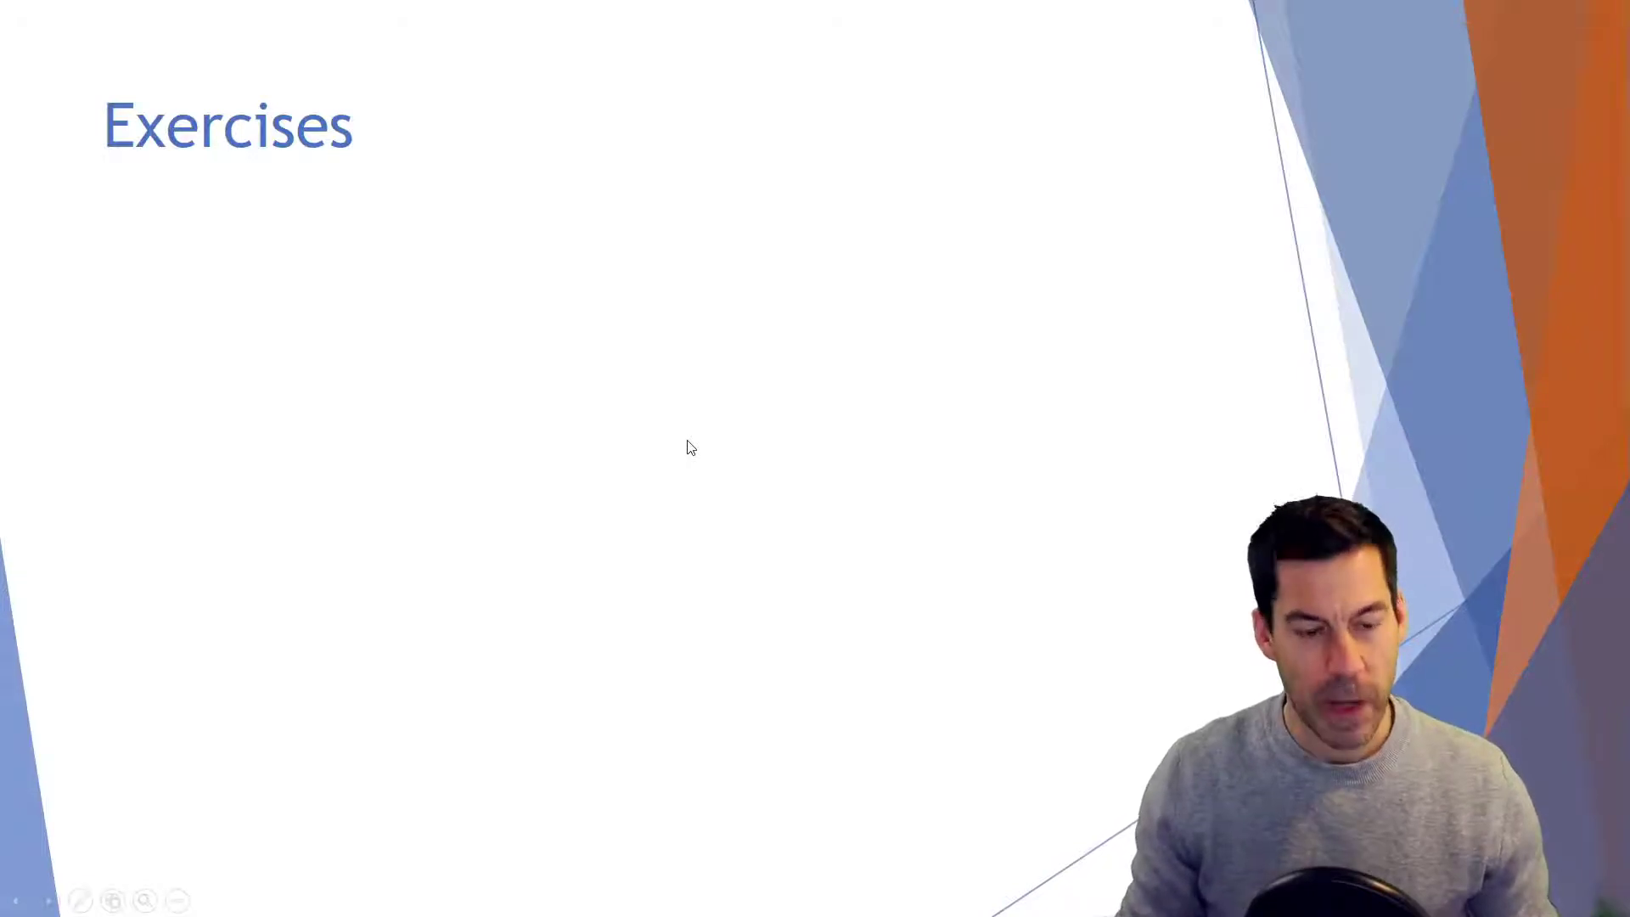
{"action": "key", "text": "super"}
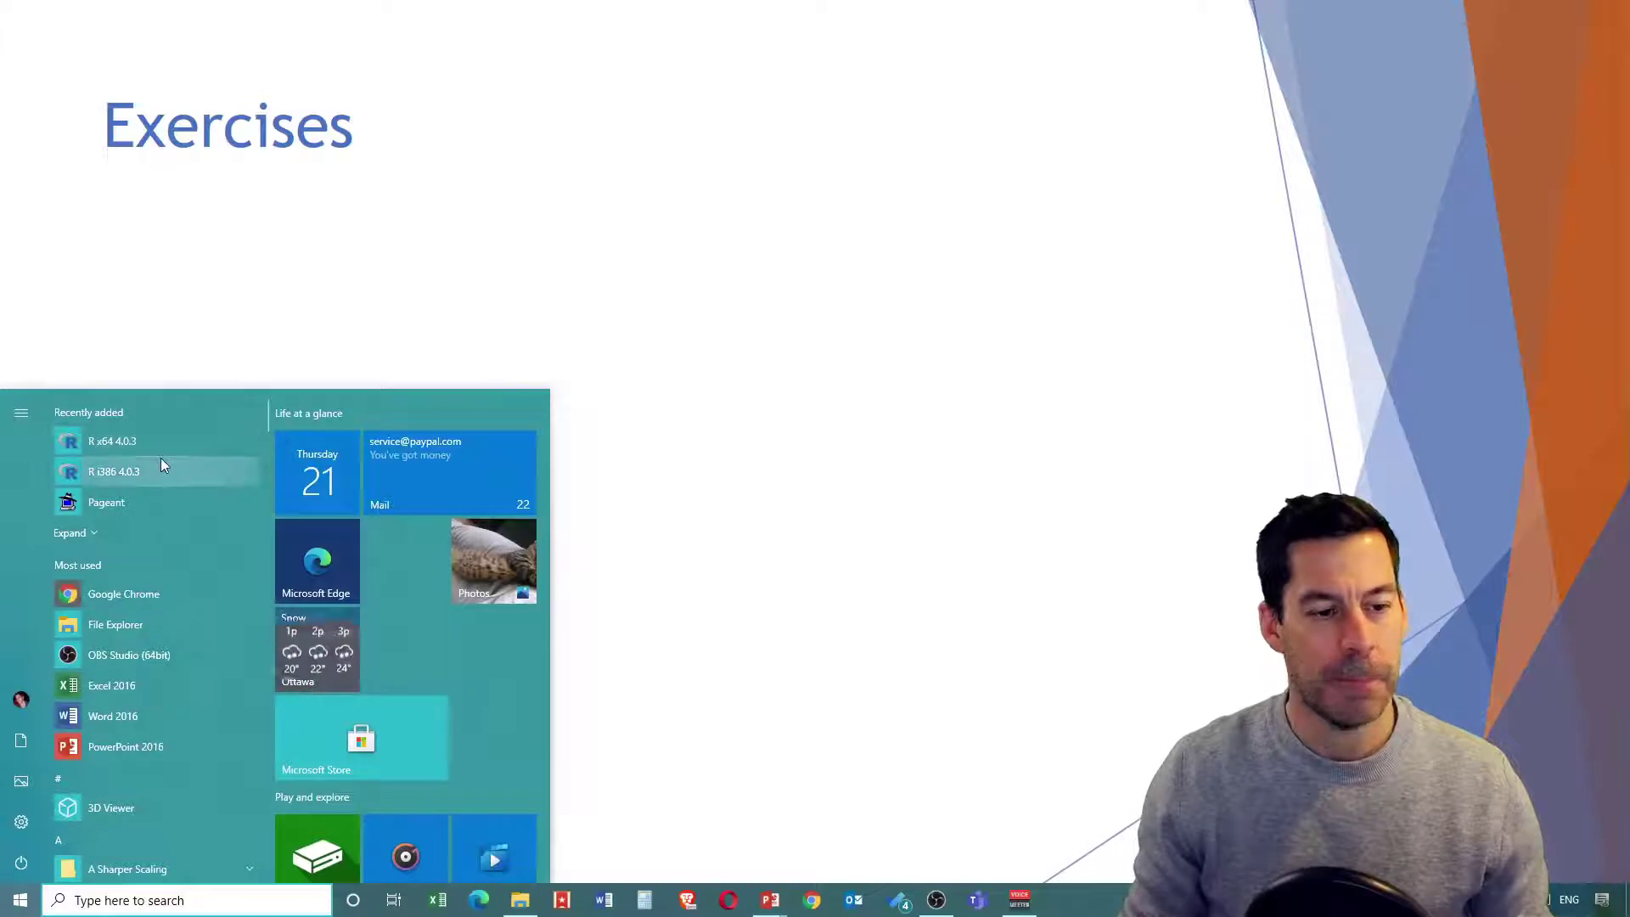
Step: Search for 'jasp' and launch JASP 0.14.1
{"action": "left_click", "coordinate": [167, 898]}
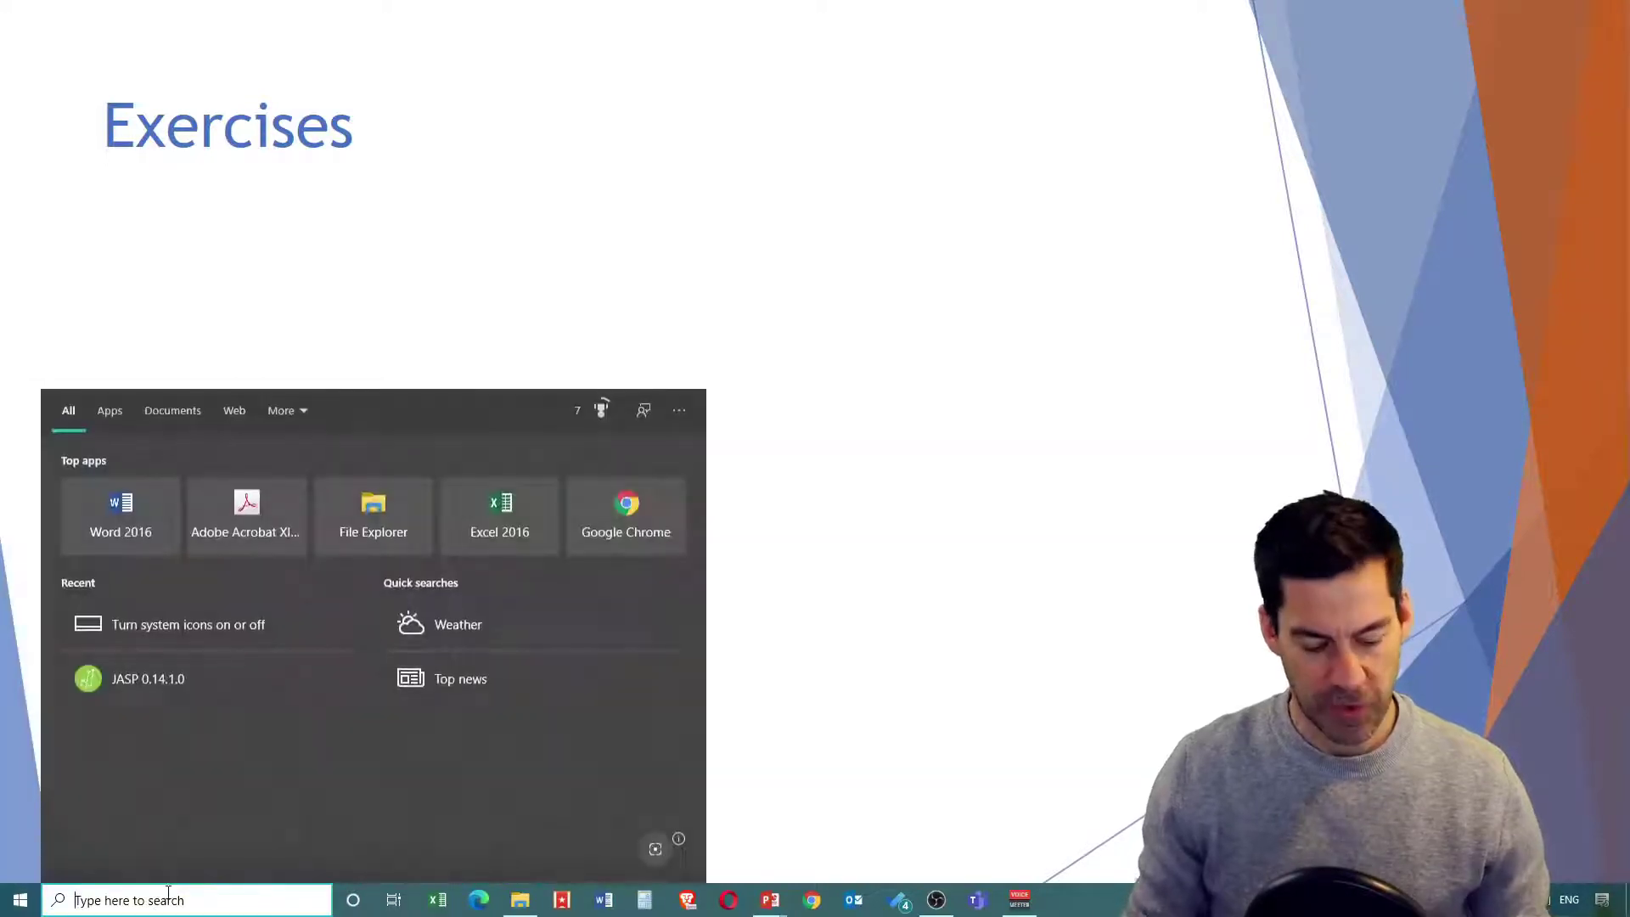
{"action": "type", "text": "jasp"}
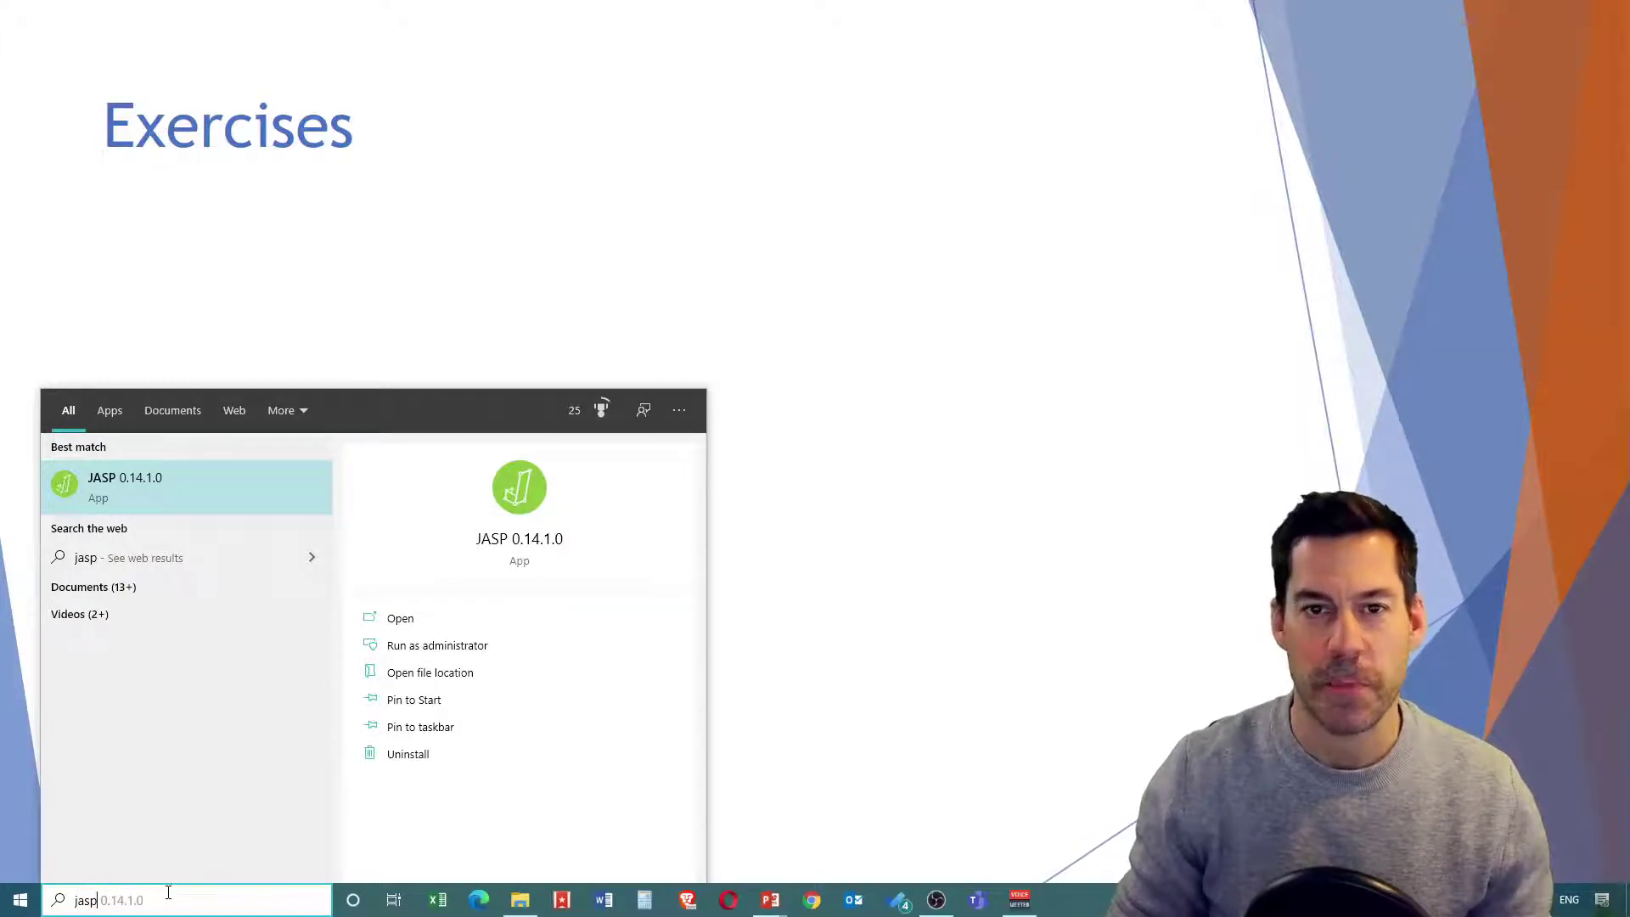
{"action": "key", "text": "Return"}
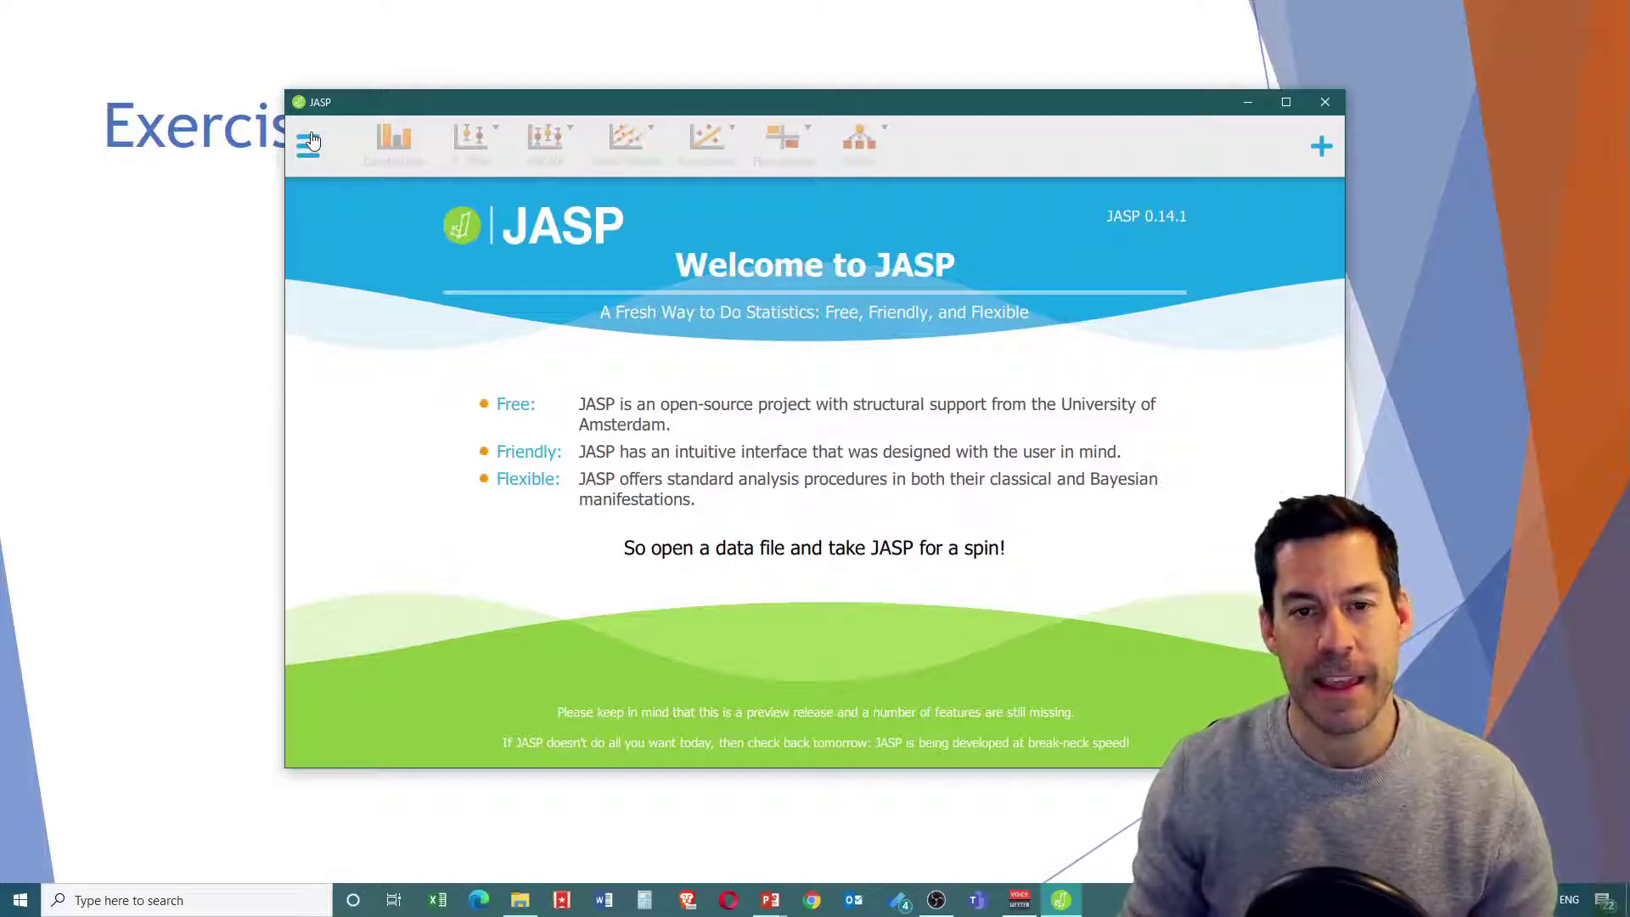
Step: Open heights.csv from JASP's recent files
{"action": "left_click", "coordinate": [308, 161]}
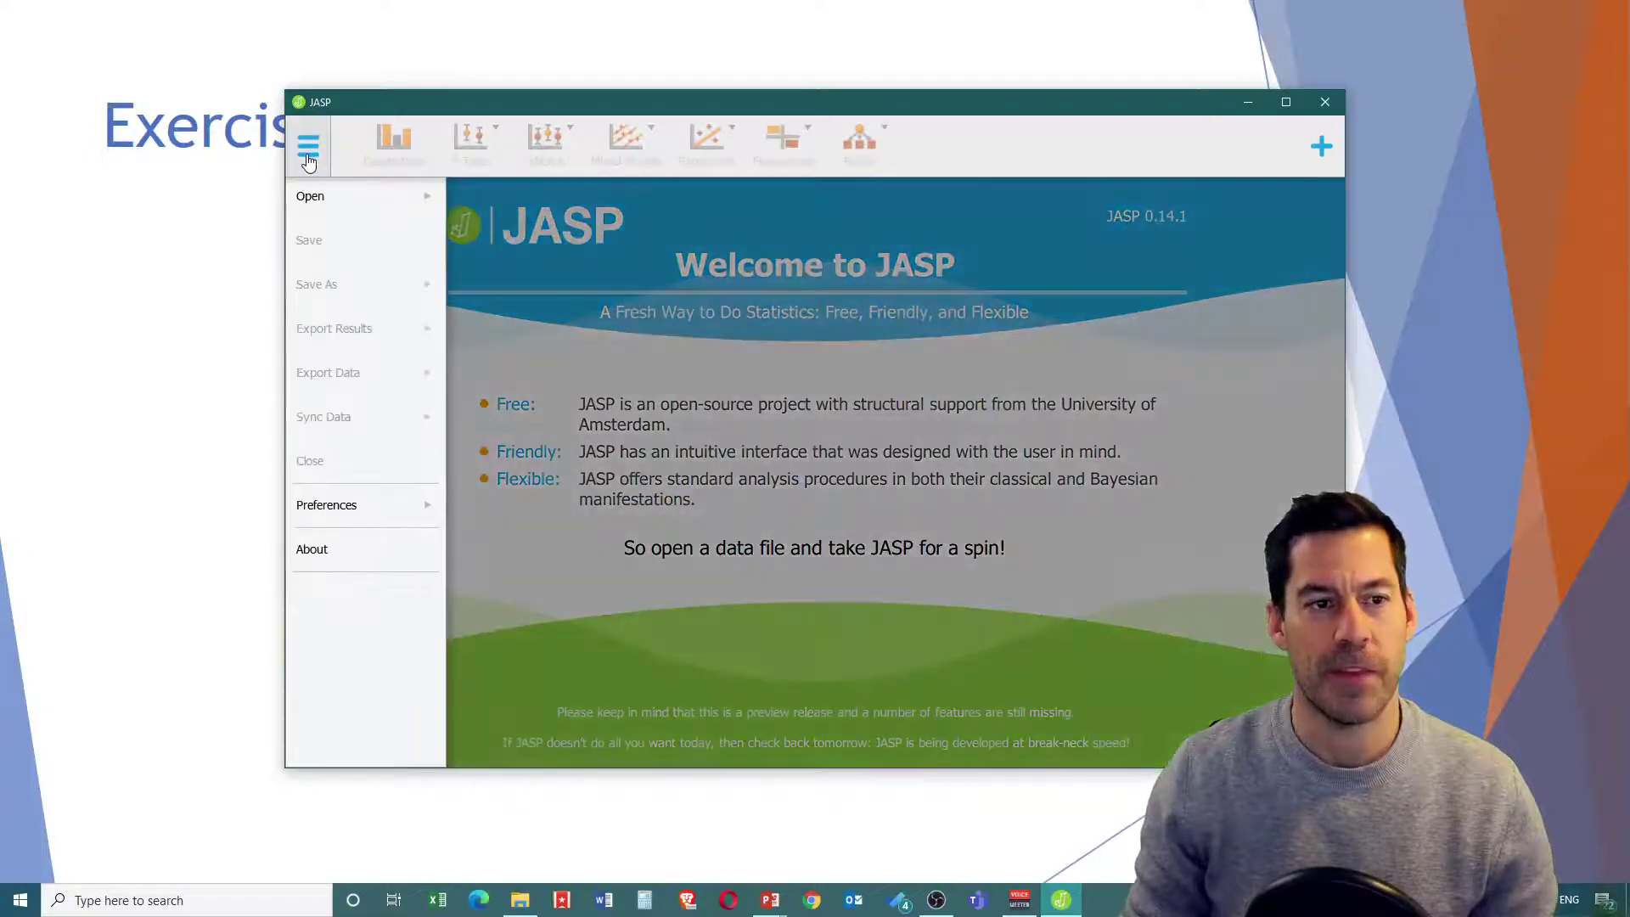
{"action": "left_click", "coordinate": [328, 197]}
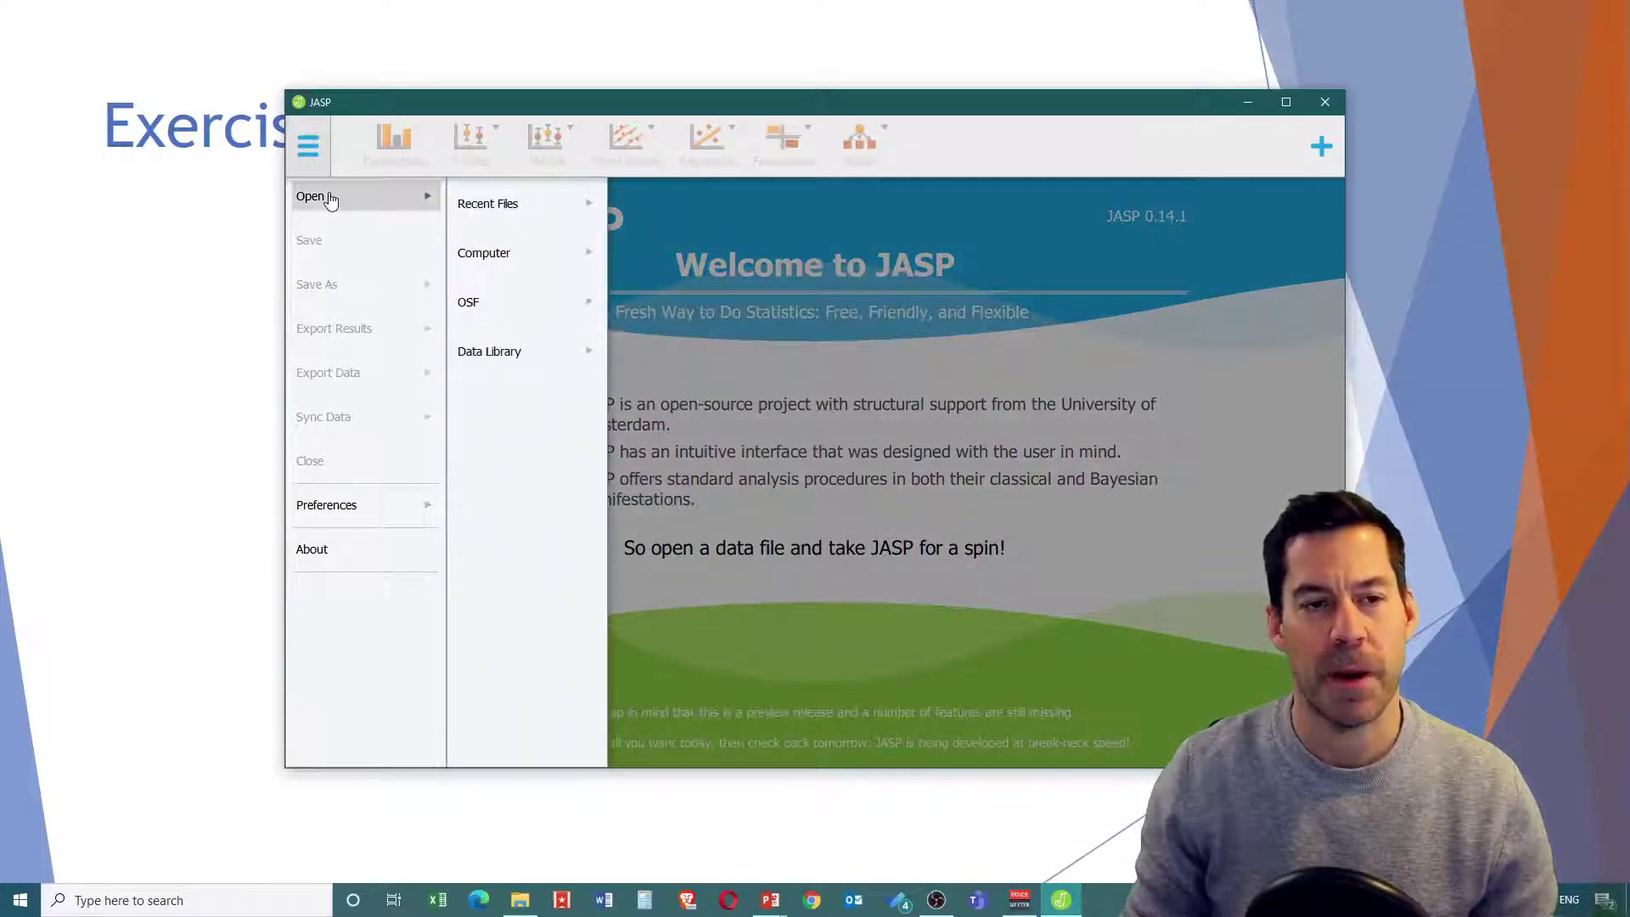
{"action": "left_click", "coordinate": [521, 252]}
{"action": "left_click", "coordinate": [512, 207]}
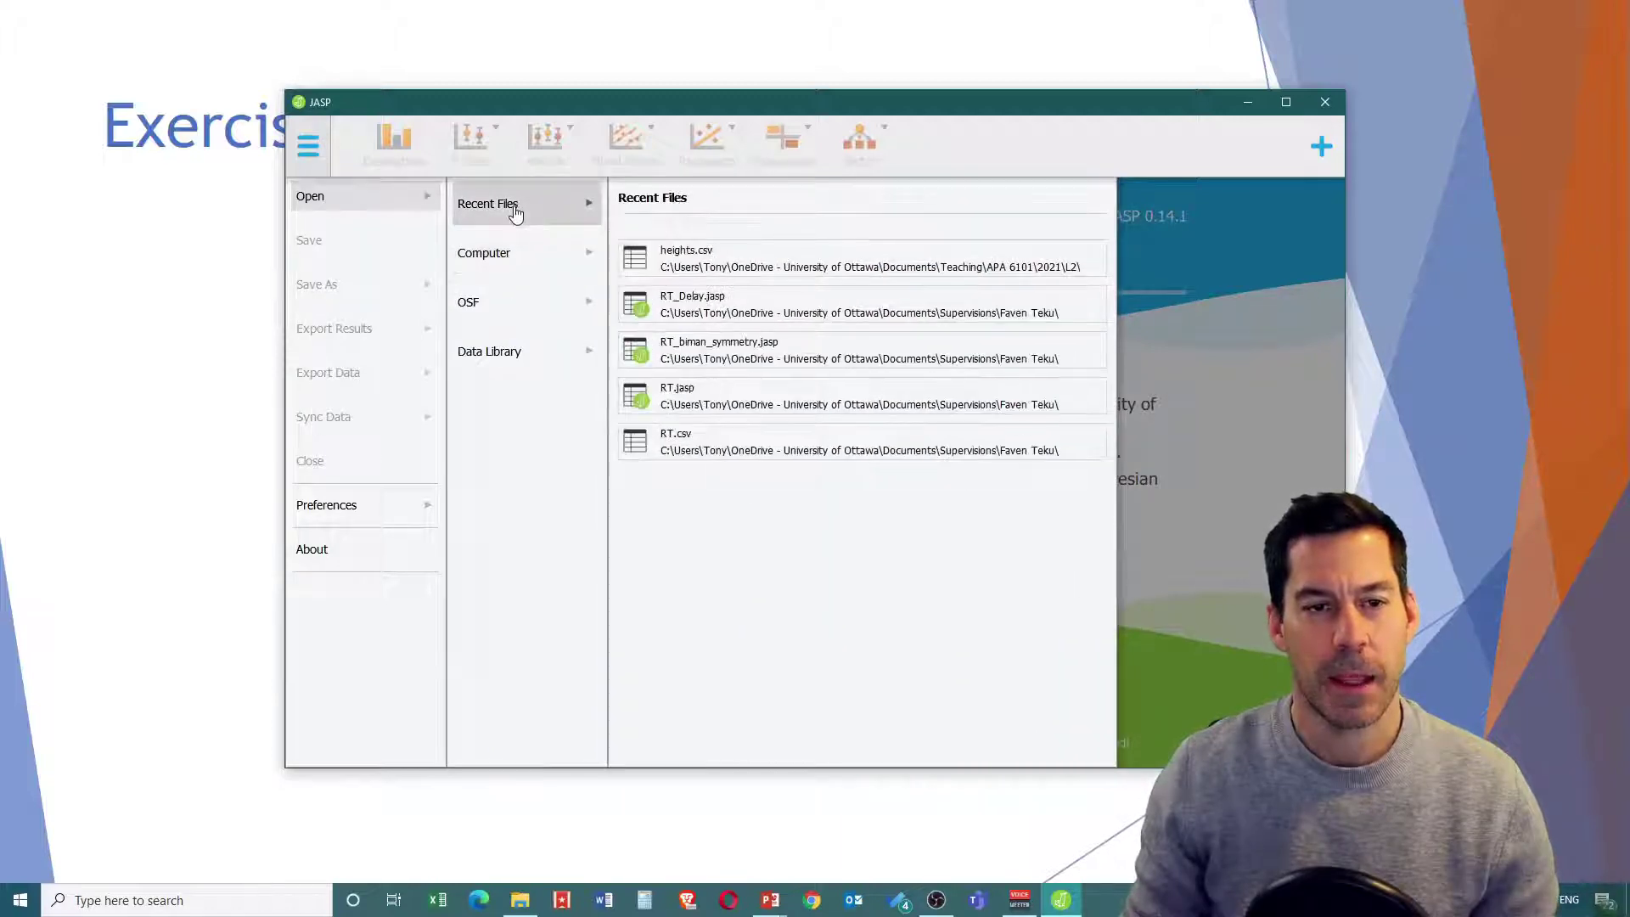
{"action": "left_click", "coordinate": [692, 251]}
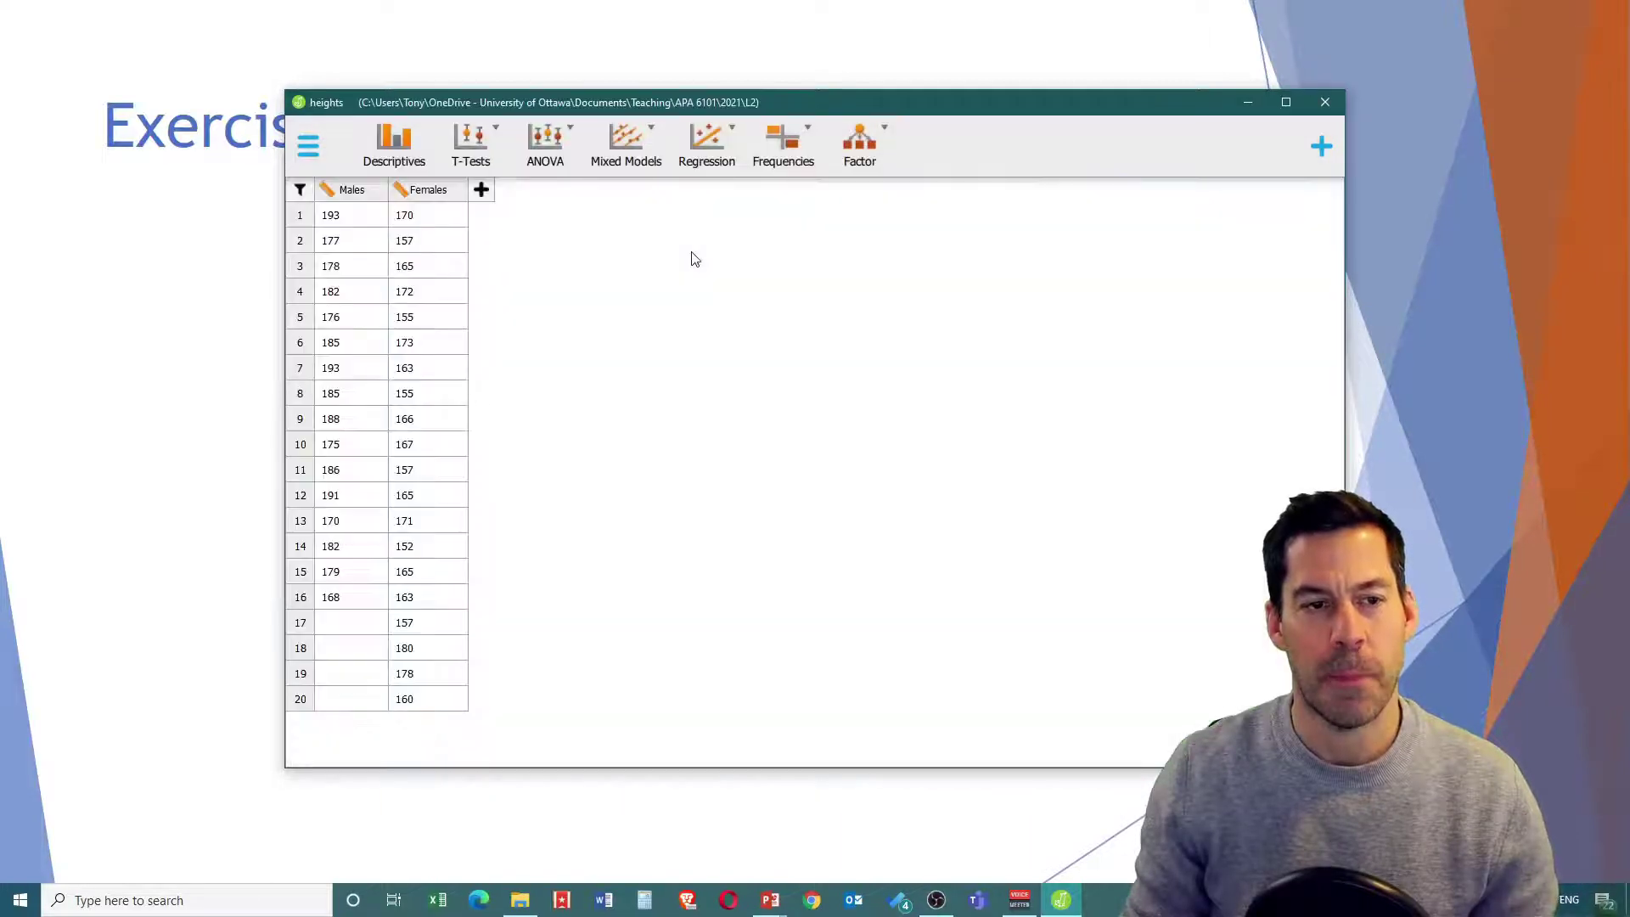
Step: Add Males and Females to a Descriptives analysis, giving means 181.750 and 164.550
{"action": "left_click", "coordinate": [405, 157]}
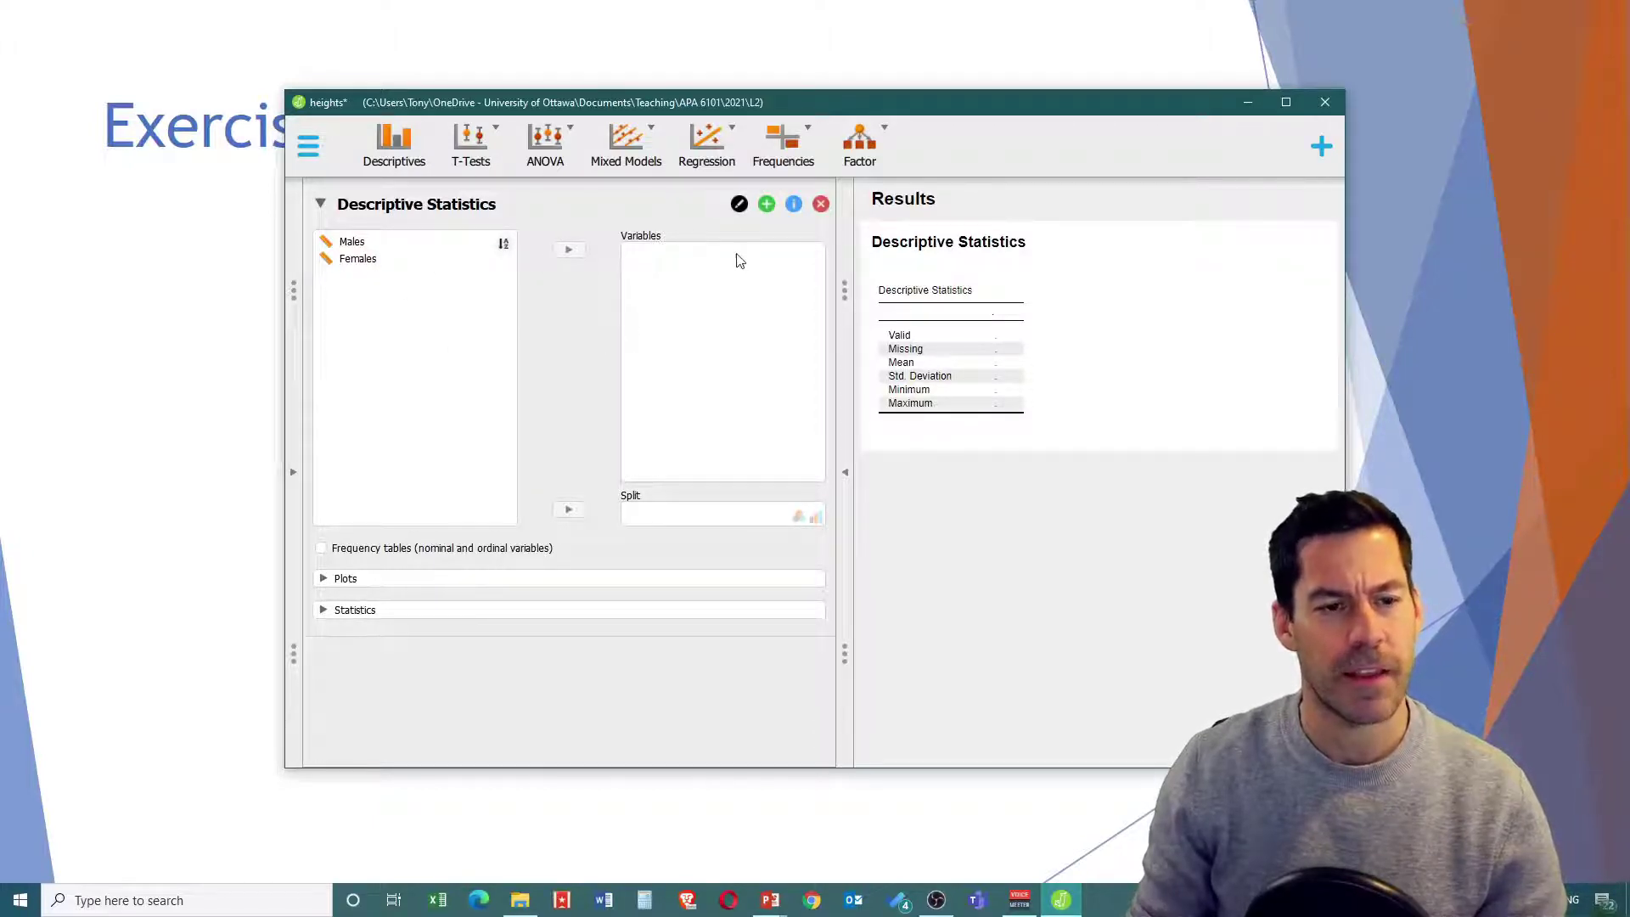
{"action": "left_click", "coordinate": [370, 246]}
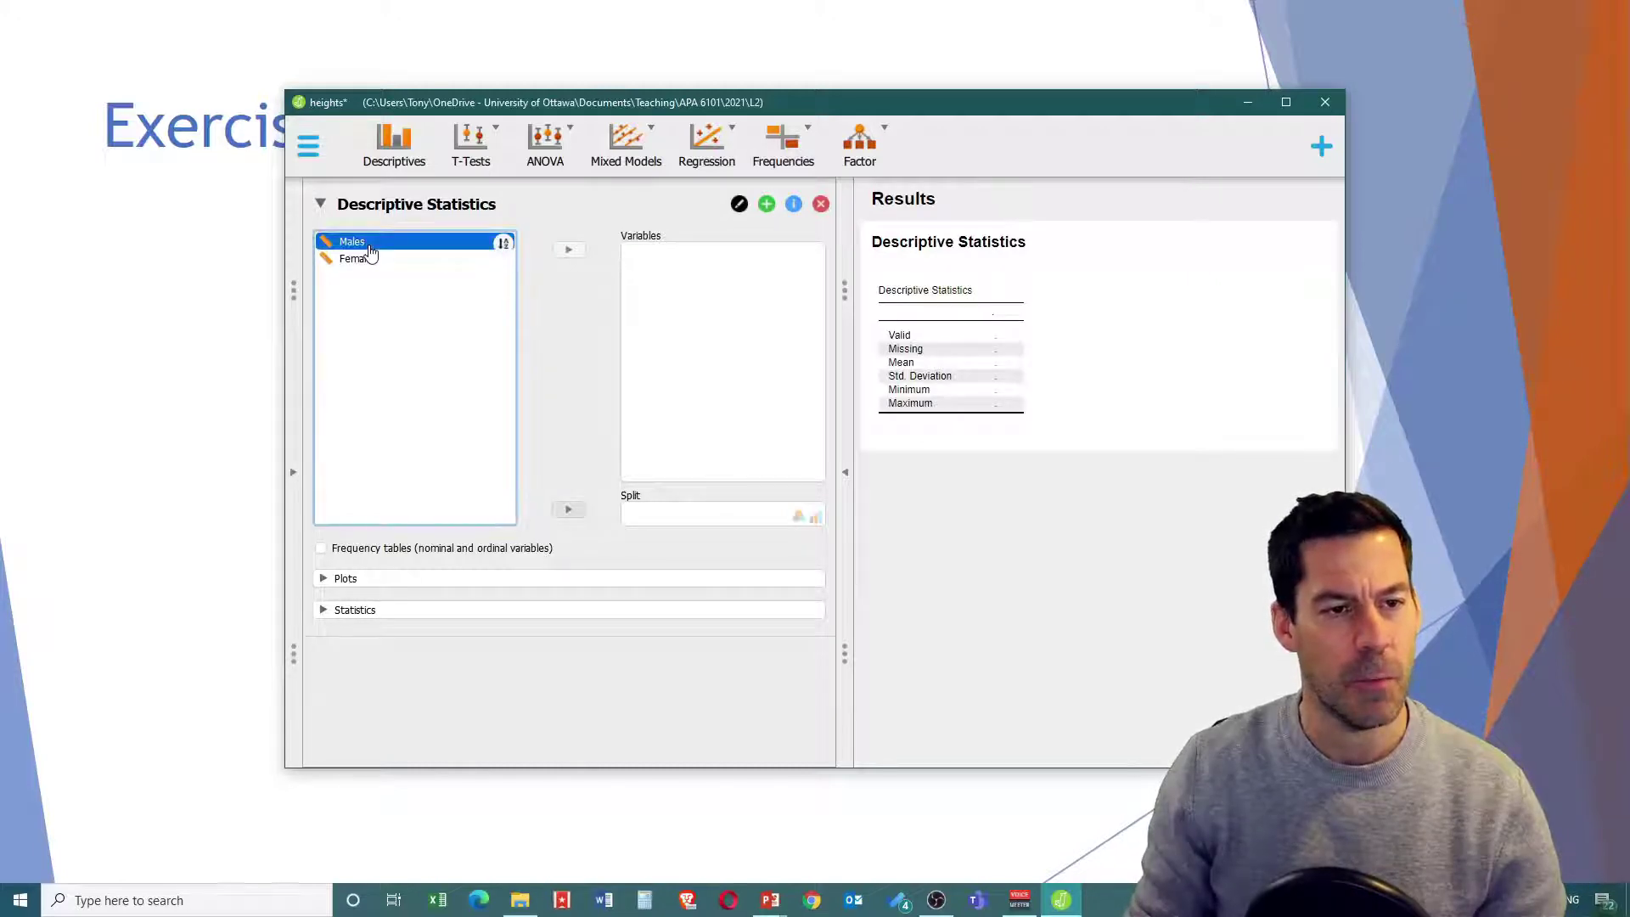
{"action": "left_click", "coordinate": [562, 255]}
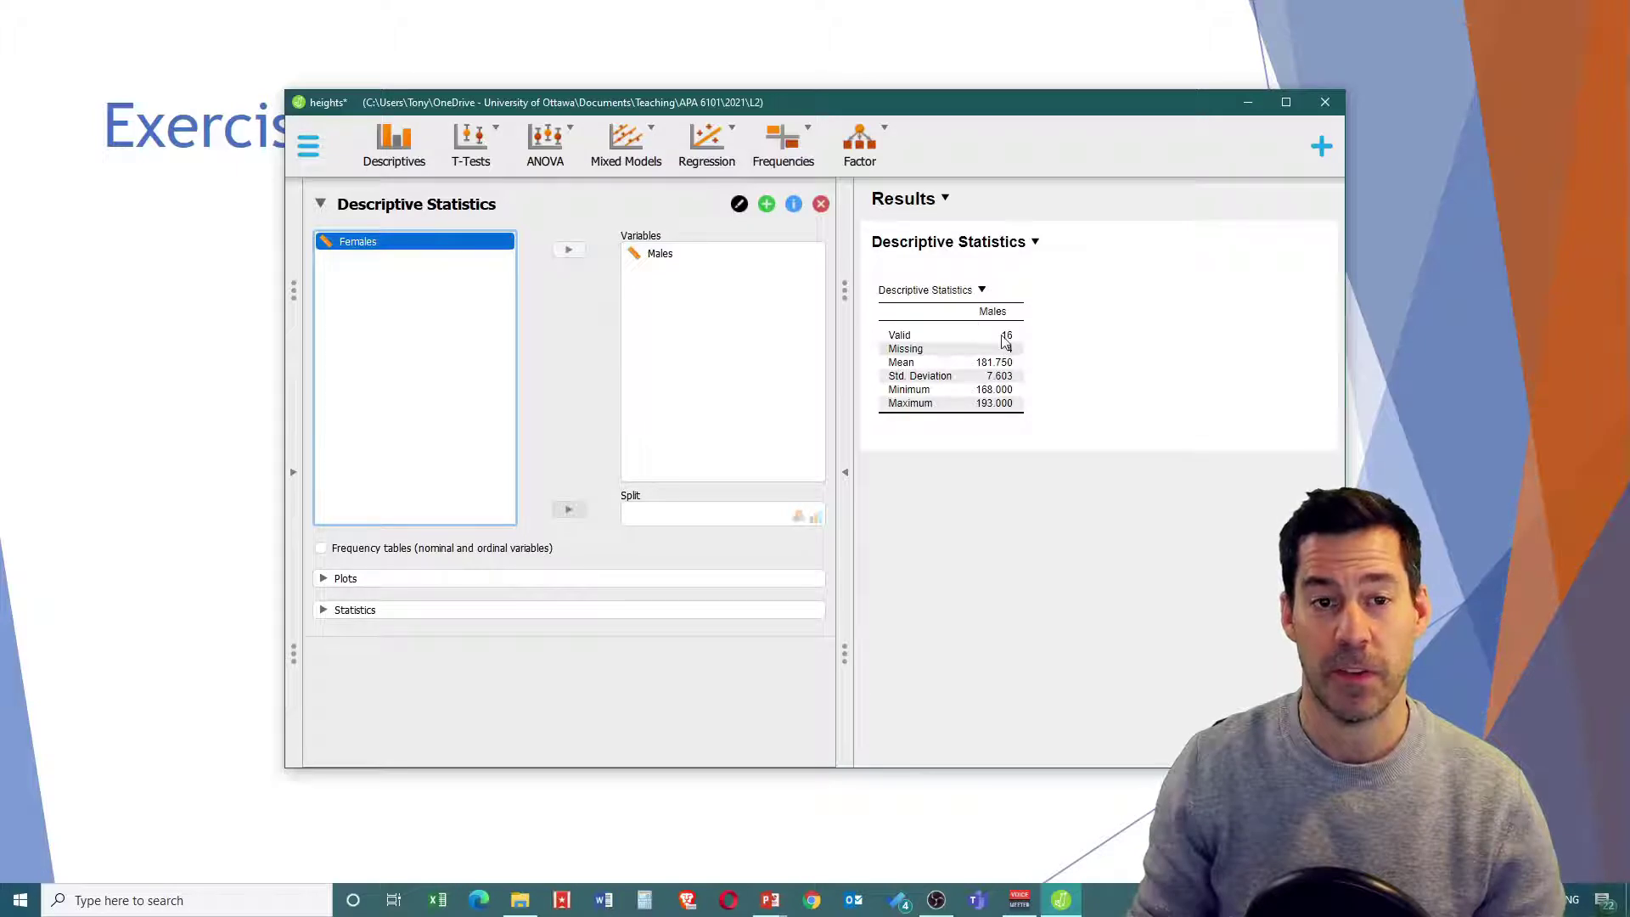
{"action": "left_click", "coordinate": [570, 252]}
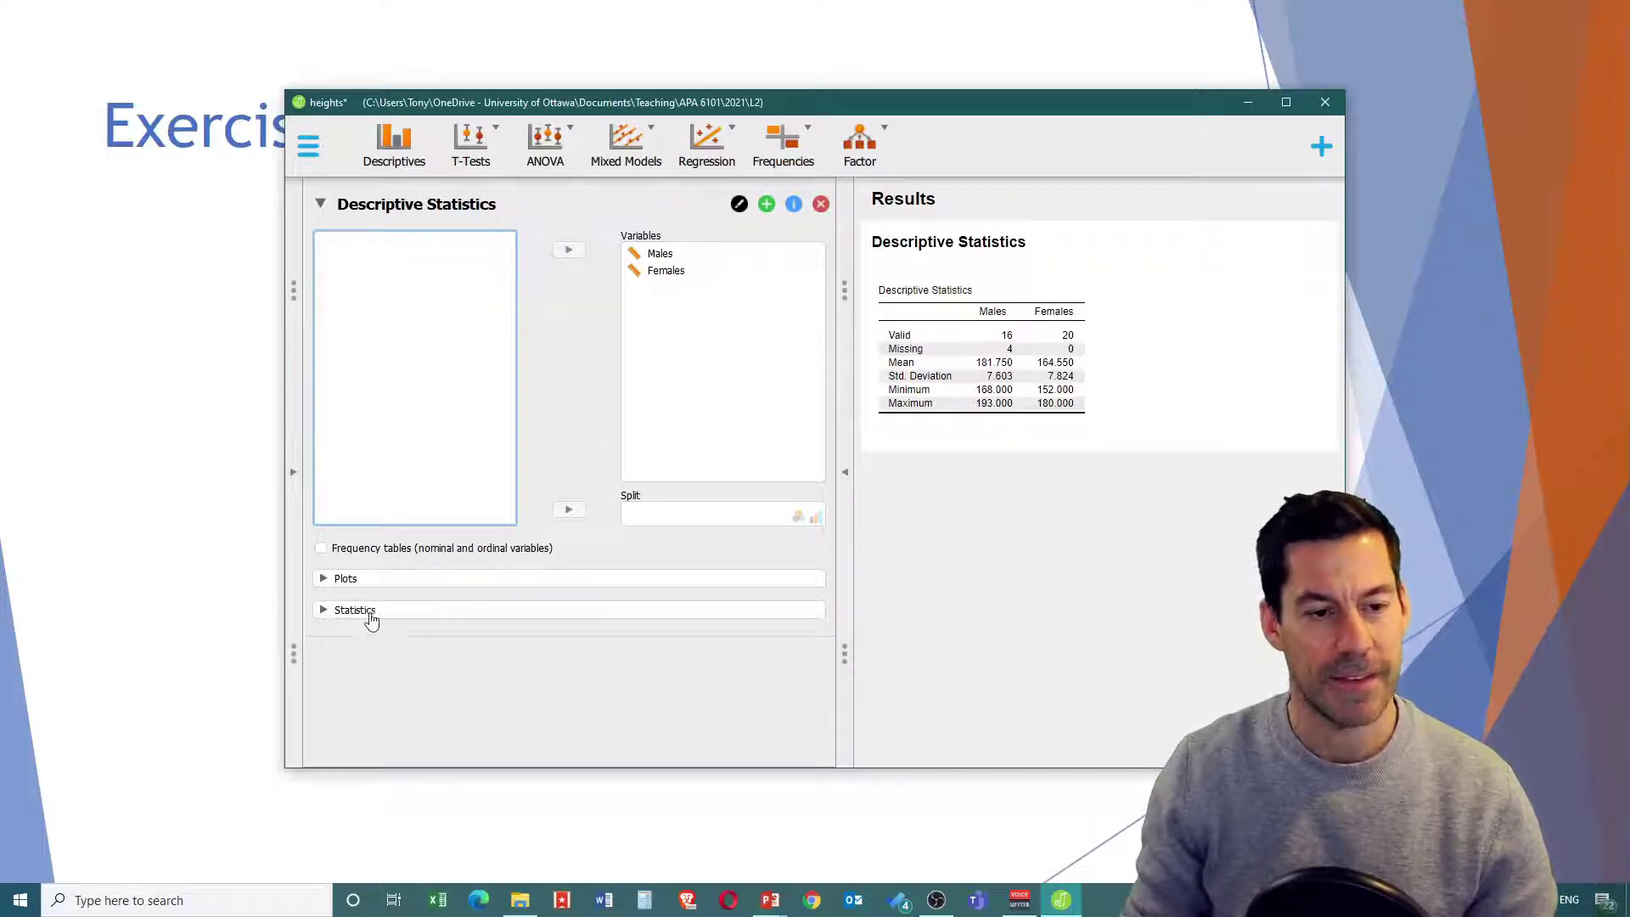
Step: Tick quartiles, median, mode, S.E. mean, IQR, range, variance, skewness and kurtosis in Statistics
{"action": "left_click", "coordinate": [324, 613]}
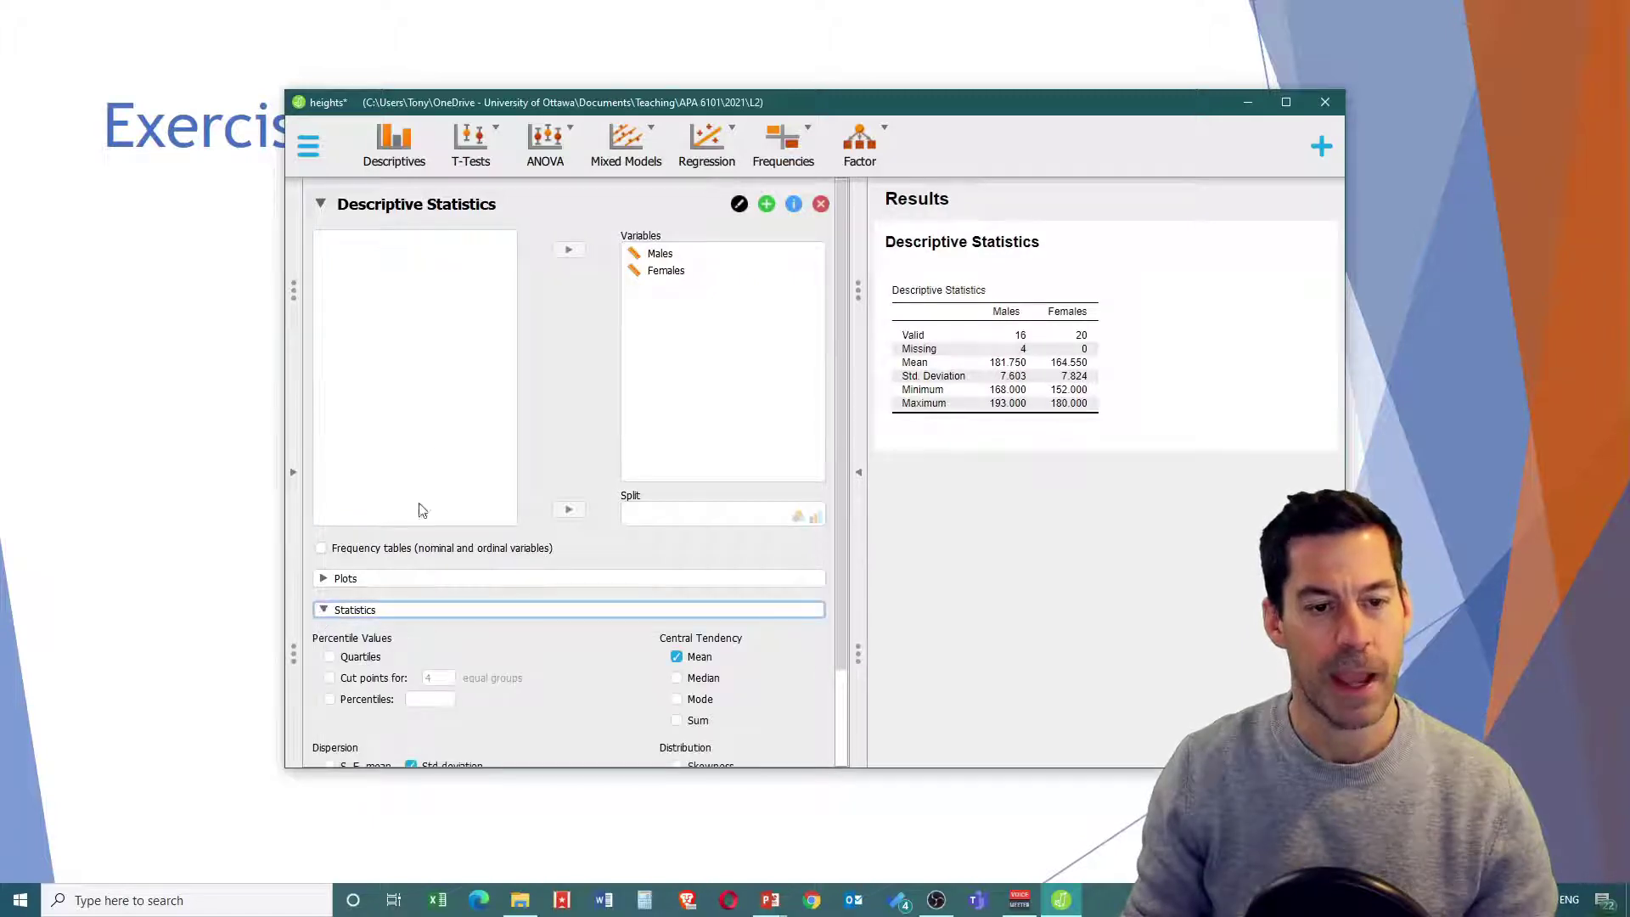
{"action": "scroll", "coordinate": [437, 371], "scroll_direction": "down", "scroll_amount": 2}
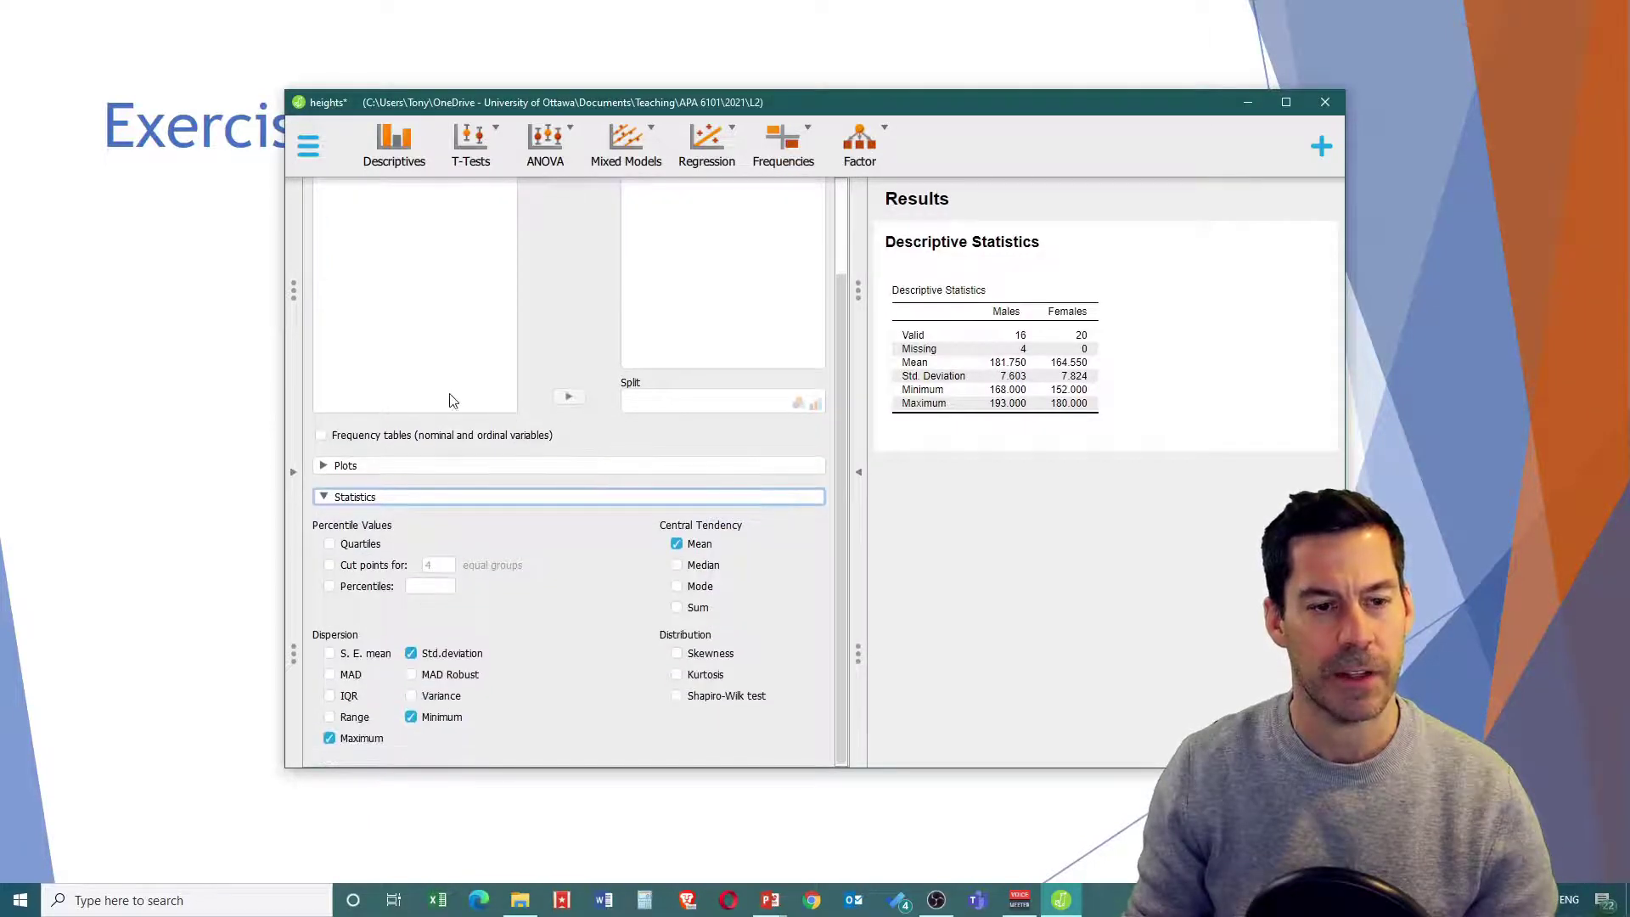
{"action": "left_click", "coordinate": [330, 545]}
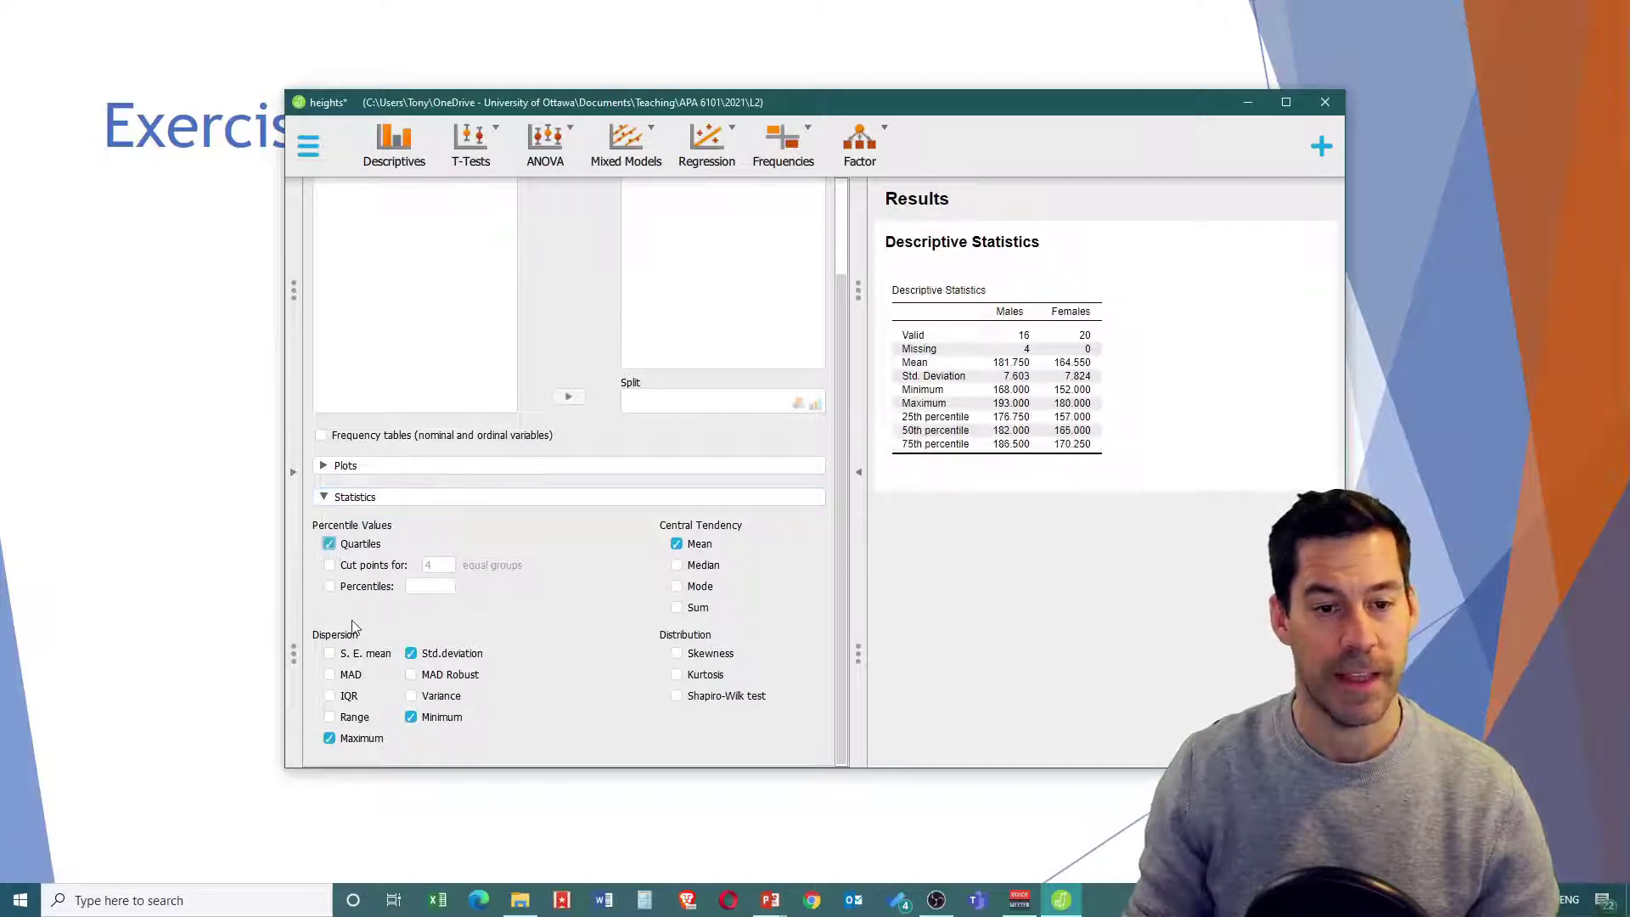
{"action": "left_click", "coordinate": [677, 565]}
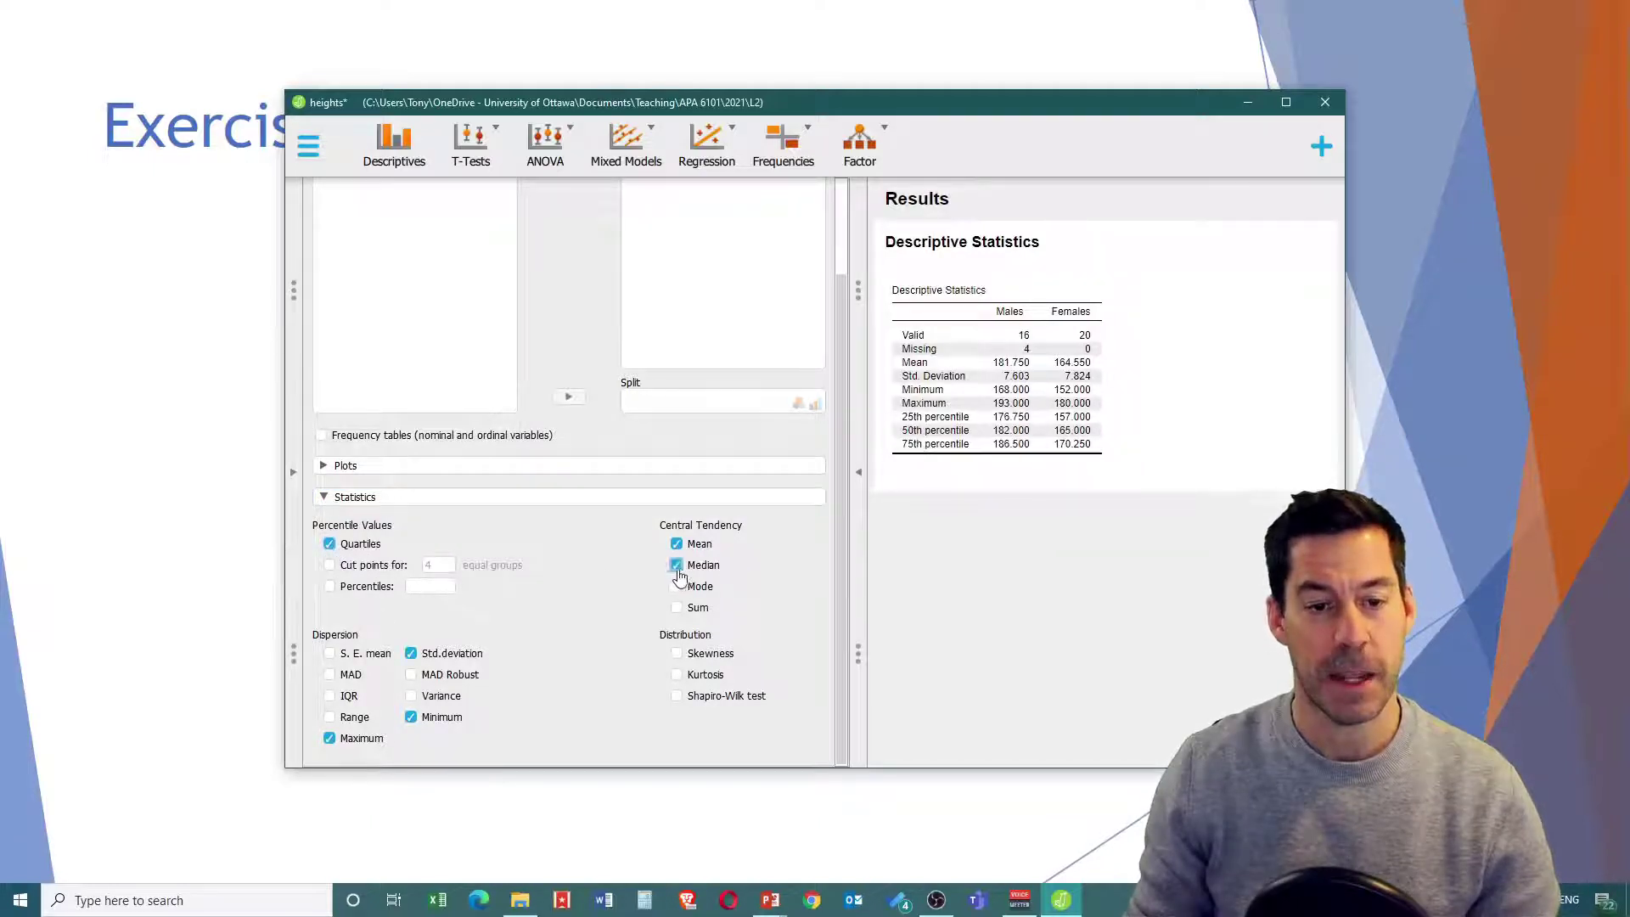
{"action": "left_click", "coordinate": [676, 587]}
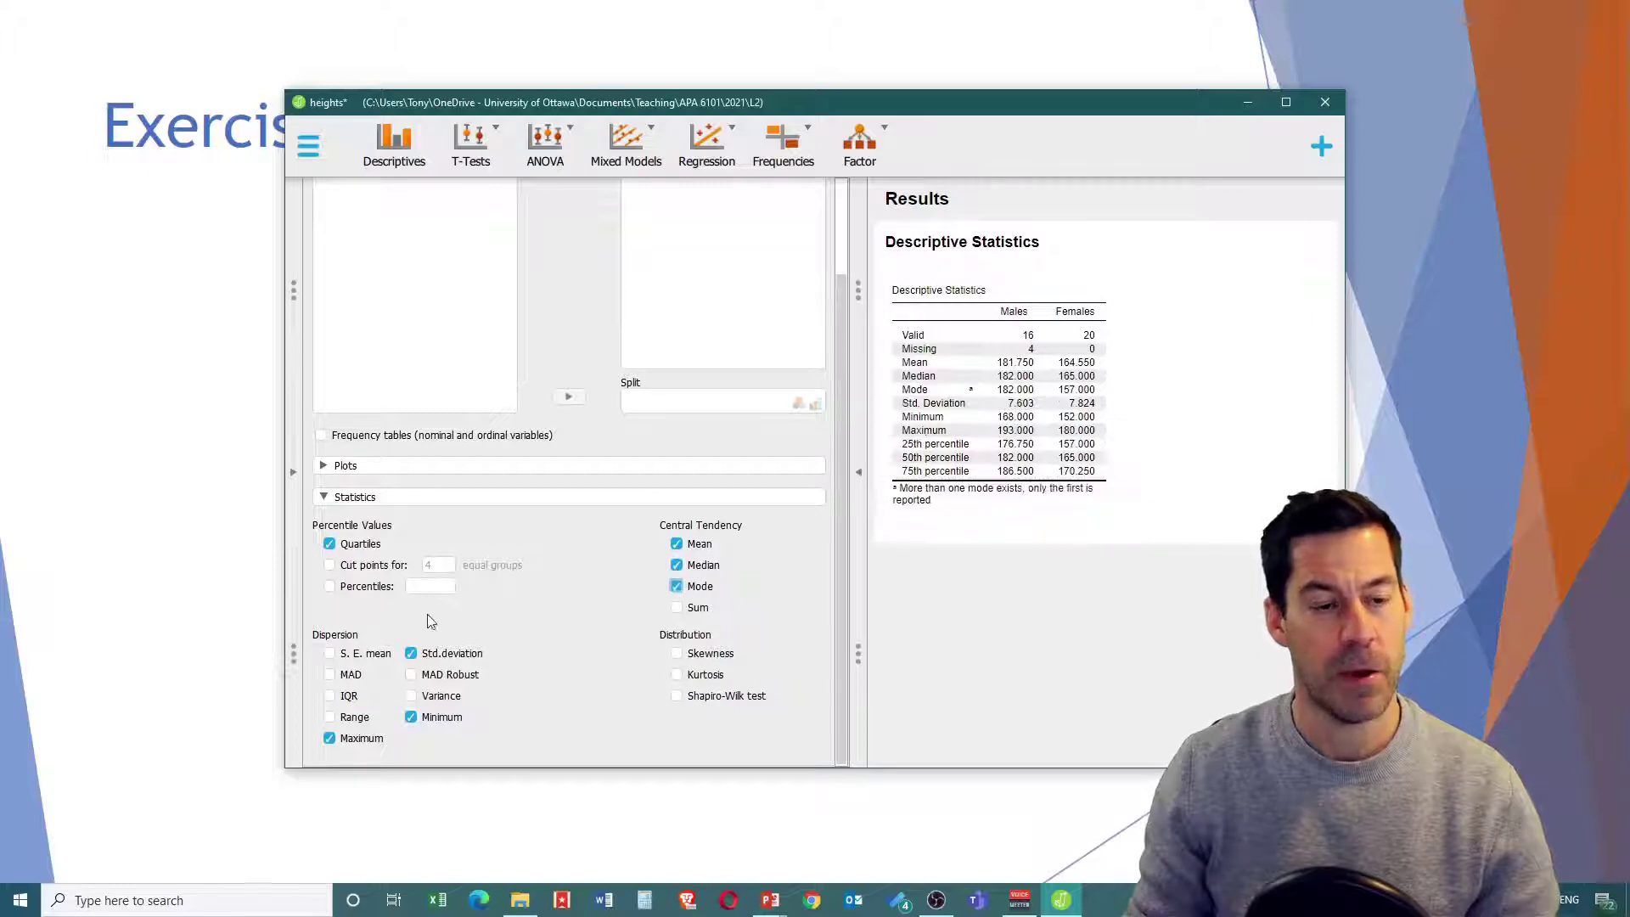
{"action": "left_click", "coordinate": [331, 654]}
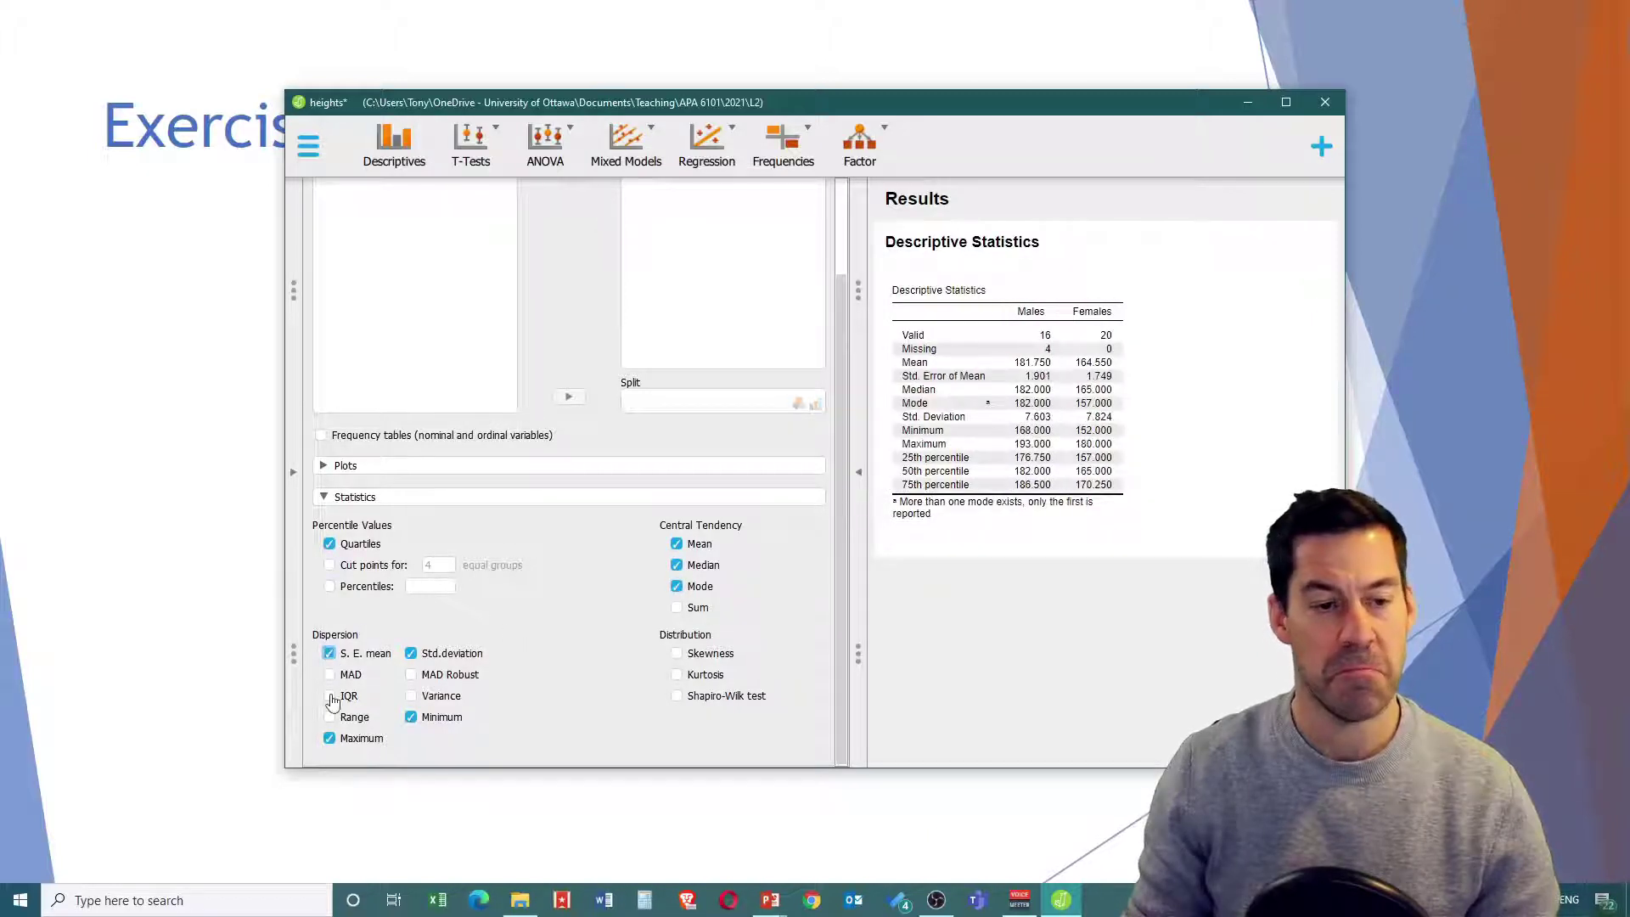
{"action": "left_click", "coordinate": [330, 697]}
{"action": "left_click", "coordinate": [329, 717]}
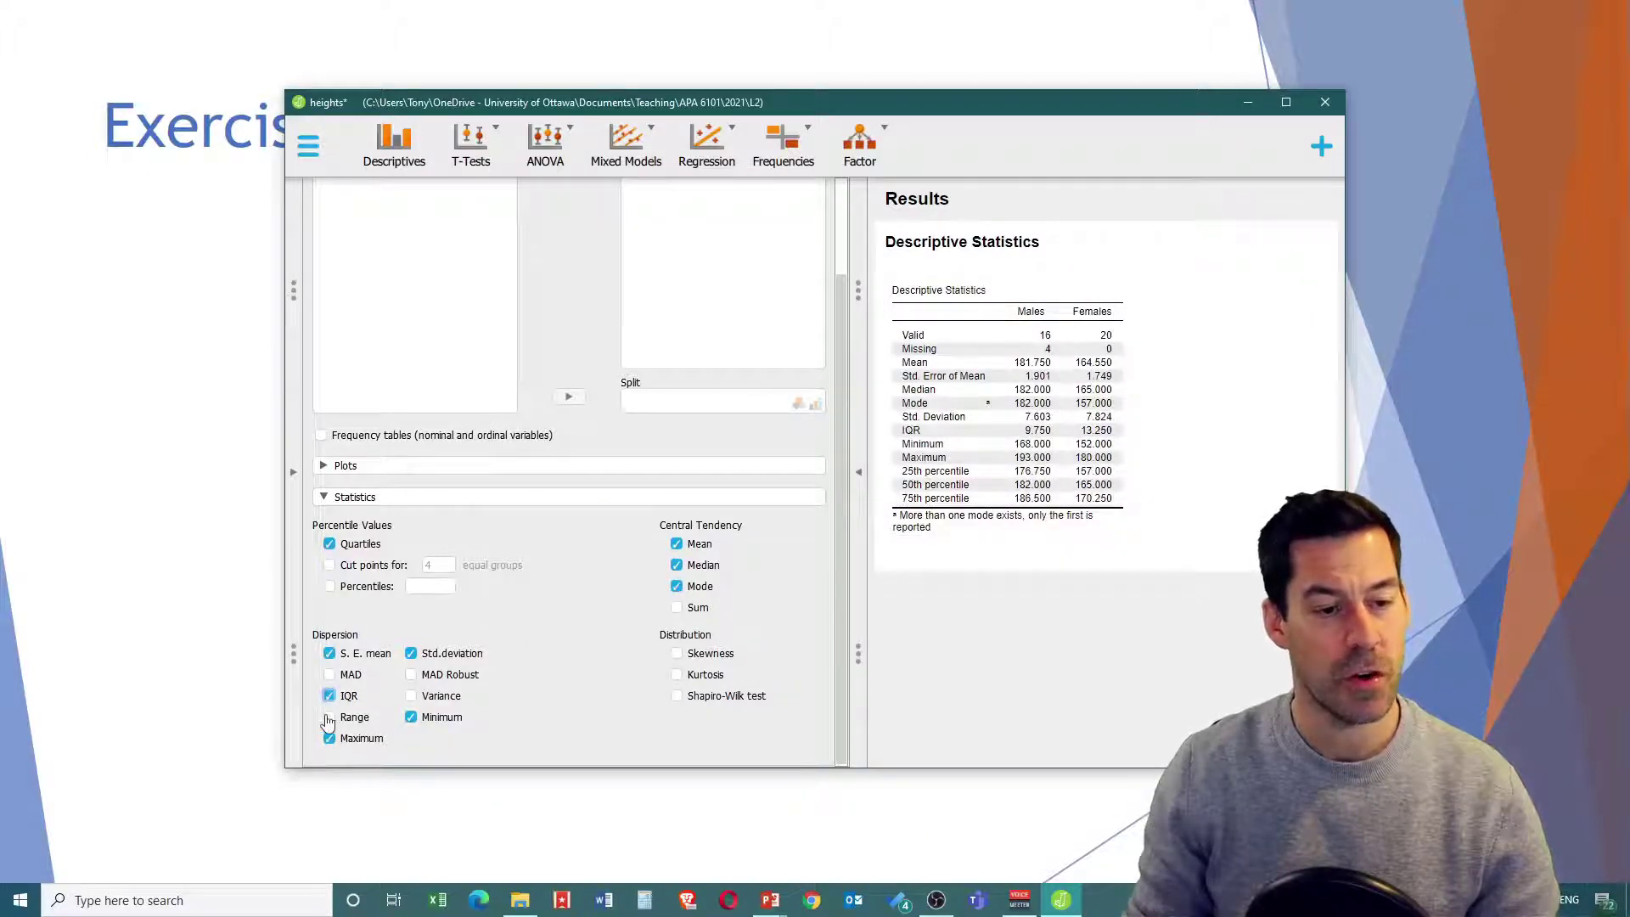
{"action": "left_click", "coordinate": [411, 696]}
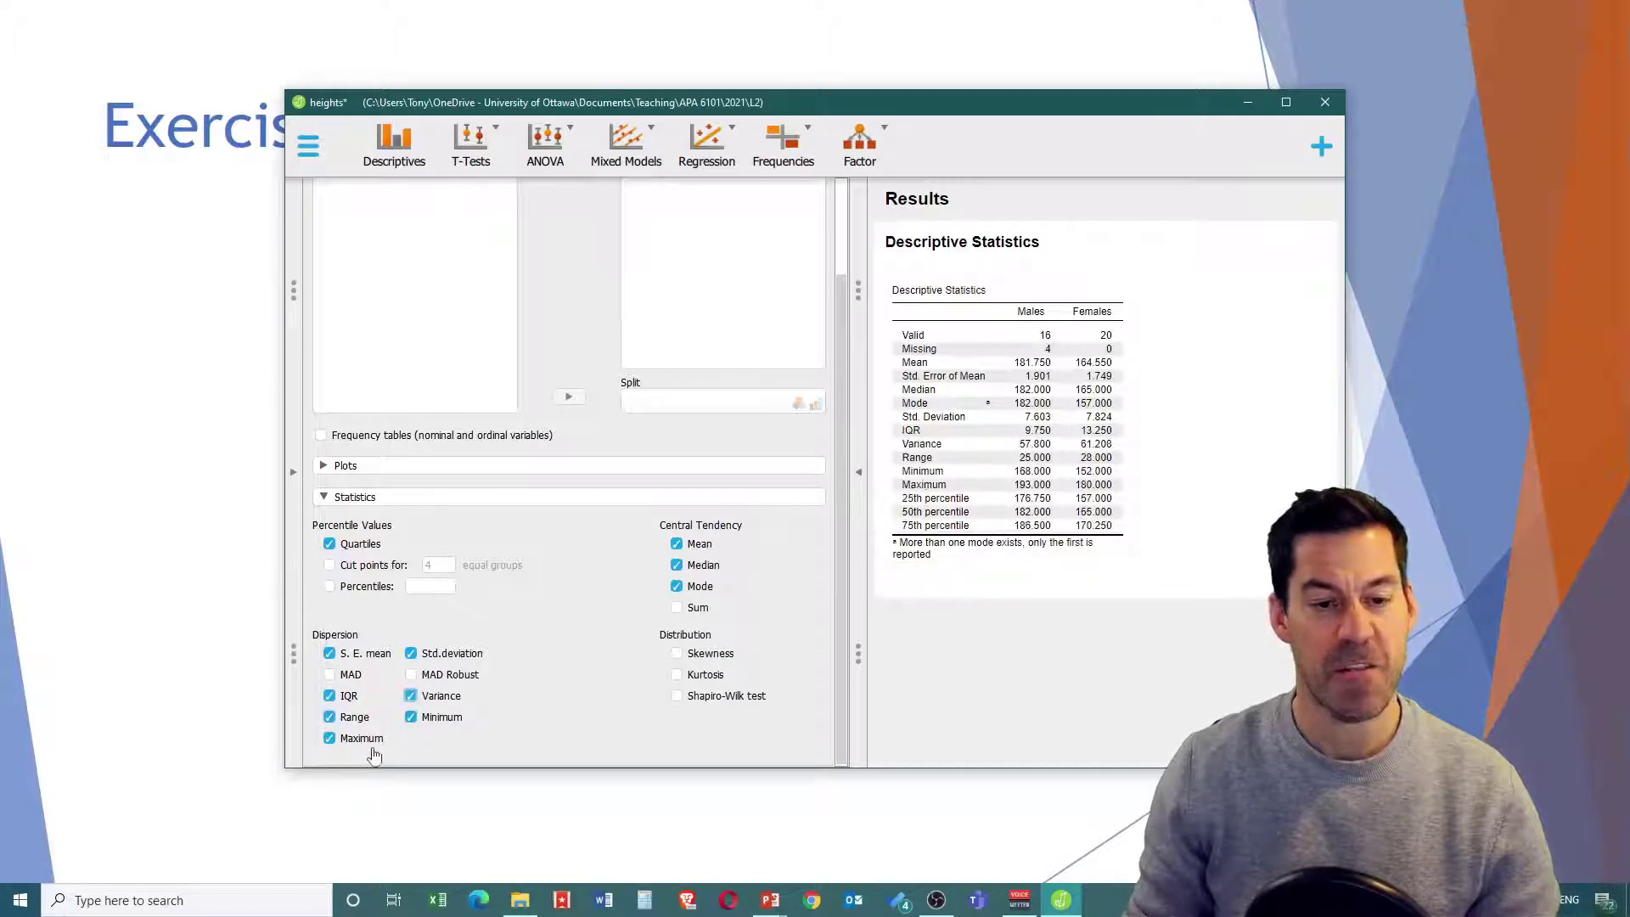
{"action": "left_click", "coordinate": [676, 656]}
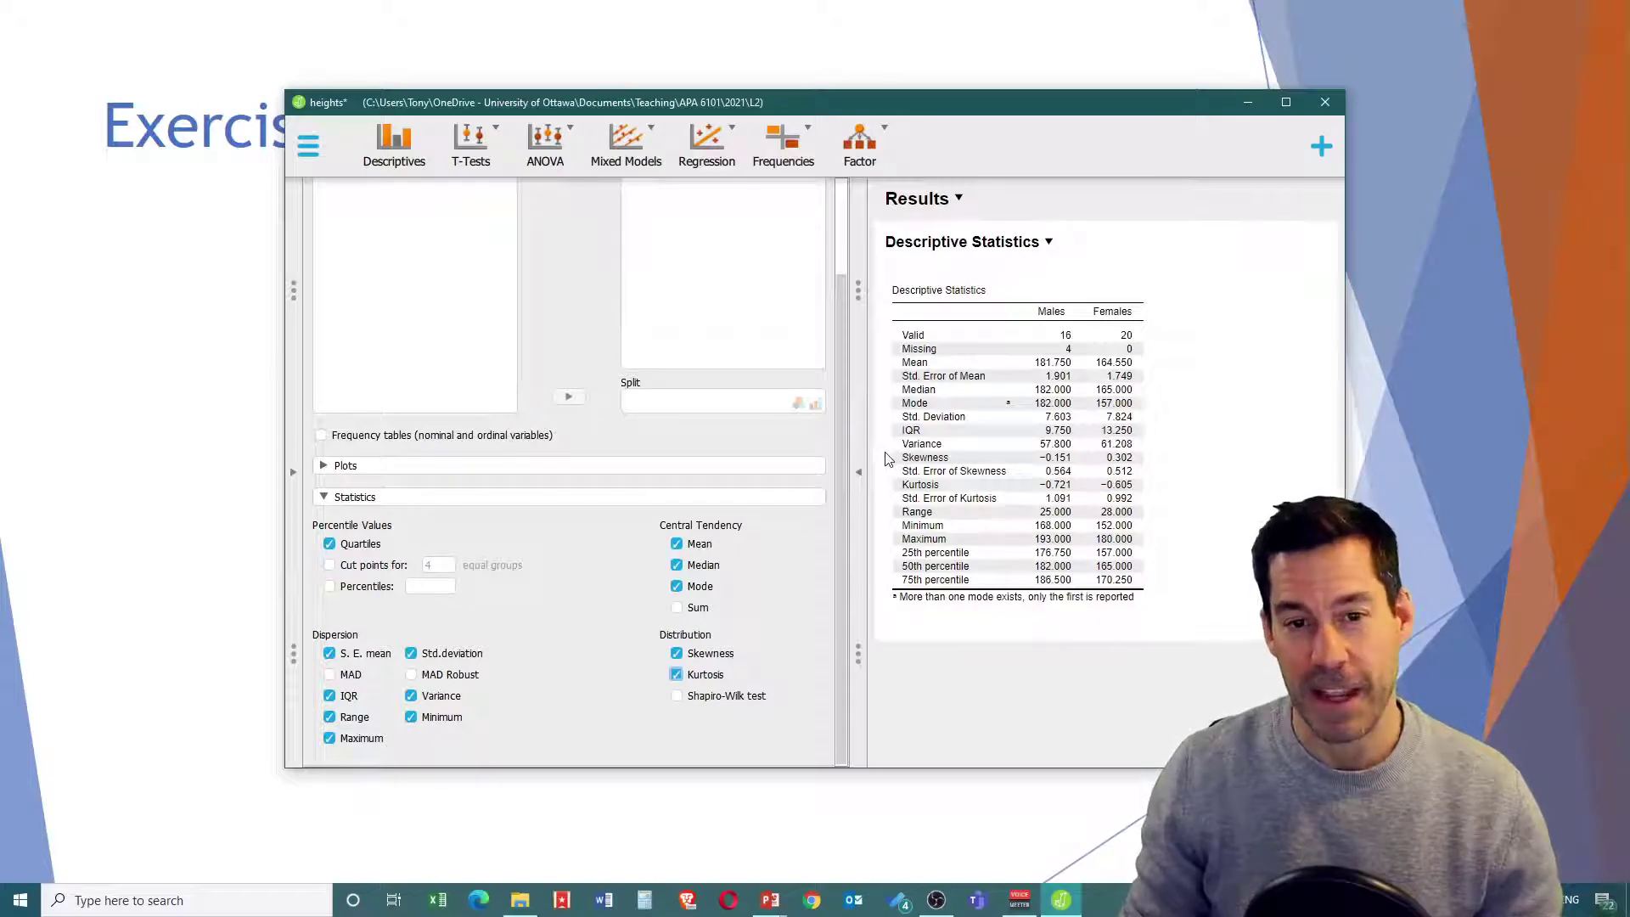
{"action": "left_click", "coordinate": [321, 467]}
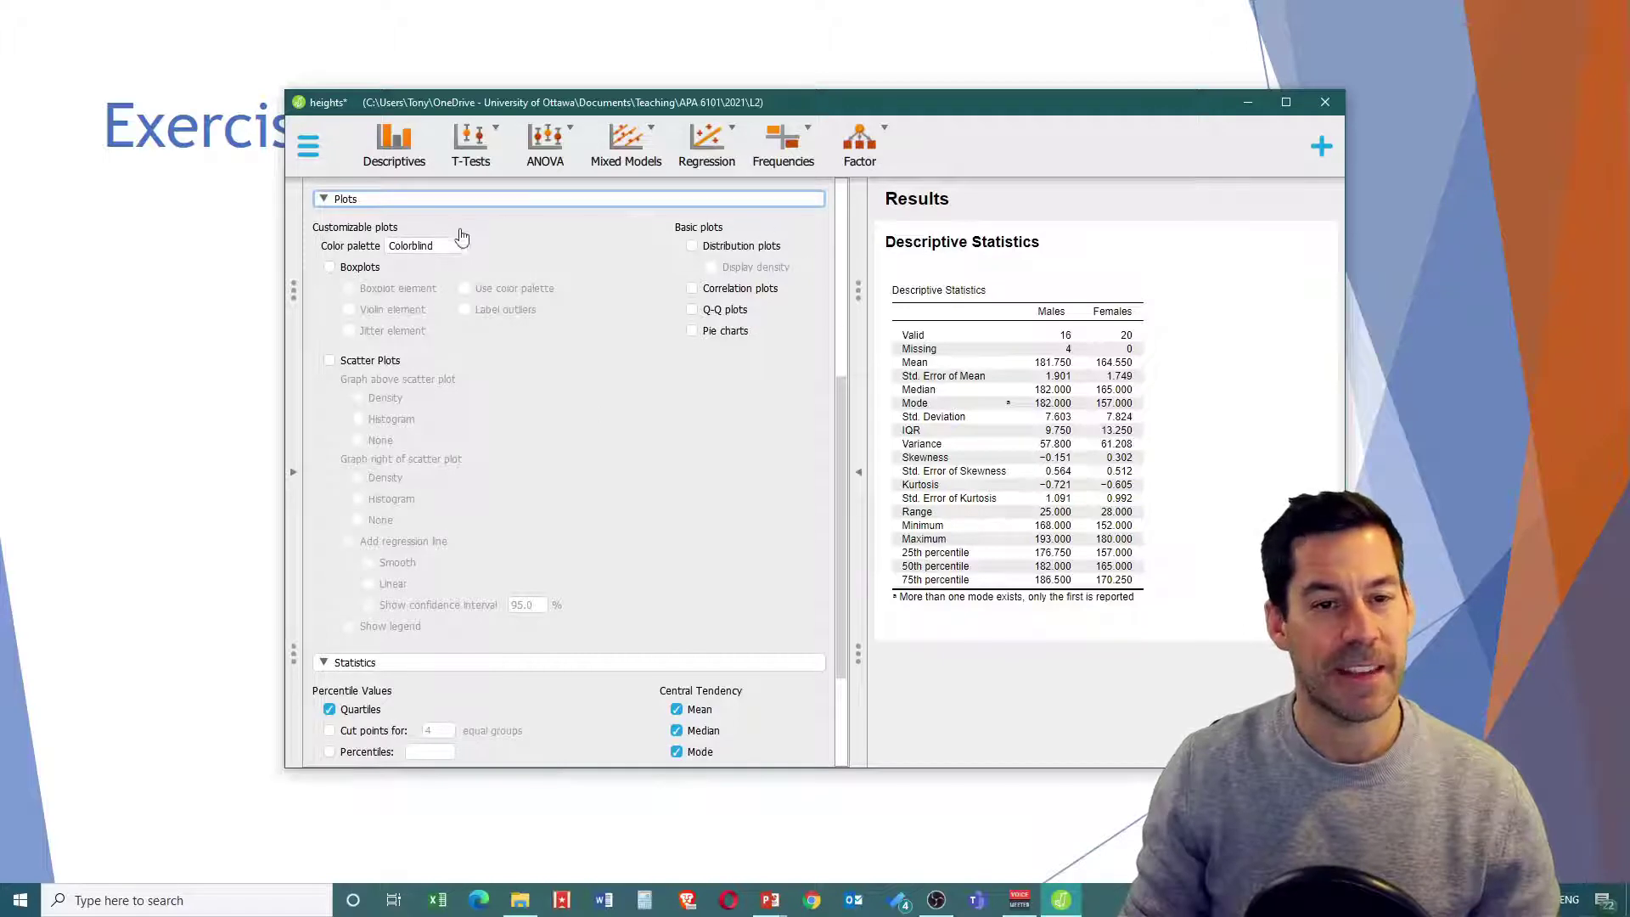
Step: Turn on Distribution plots and scroll down to the Males and Females histograms
{"action": "left_click", "coordinate": [692, 251]}
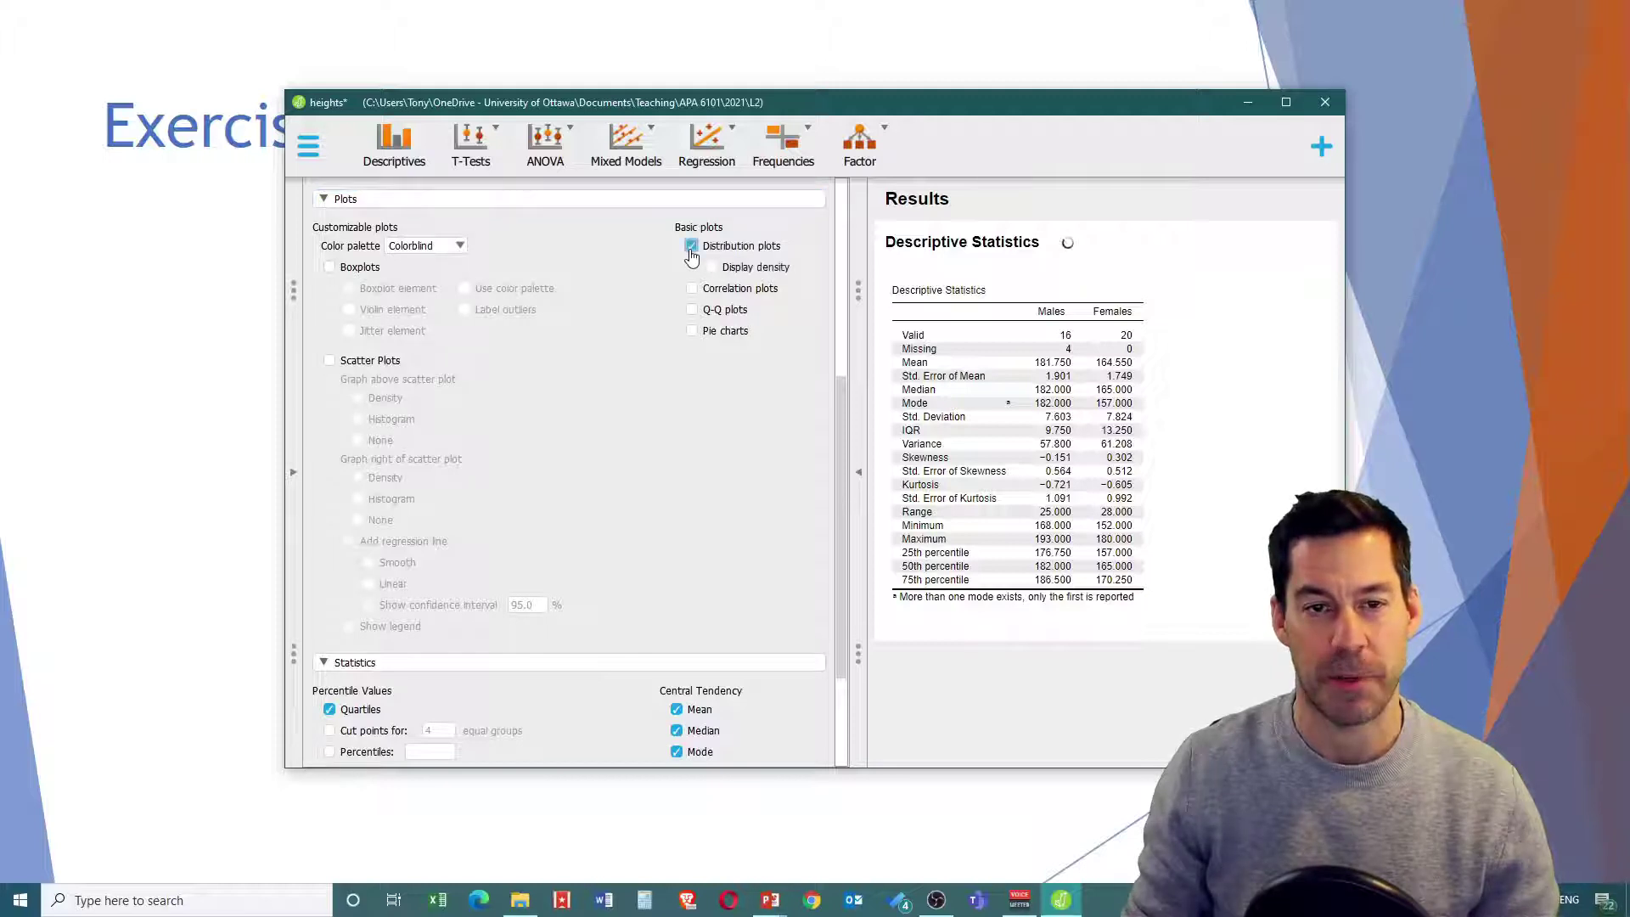
{"action": "scroll", "coordinate": [1087, 275], "scroll_direction": "down", "scroll_amount": 5}
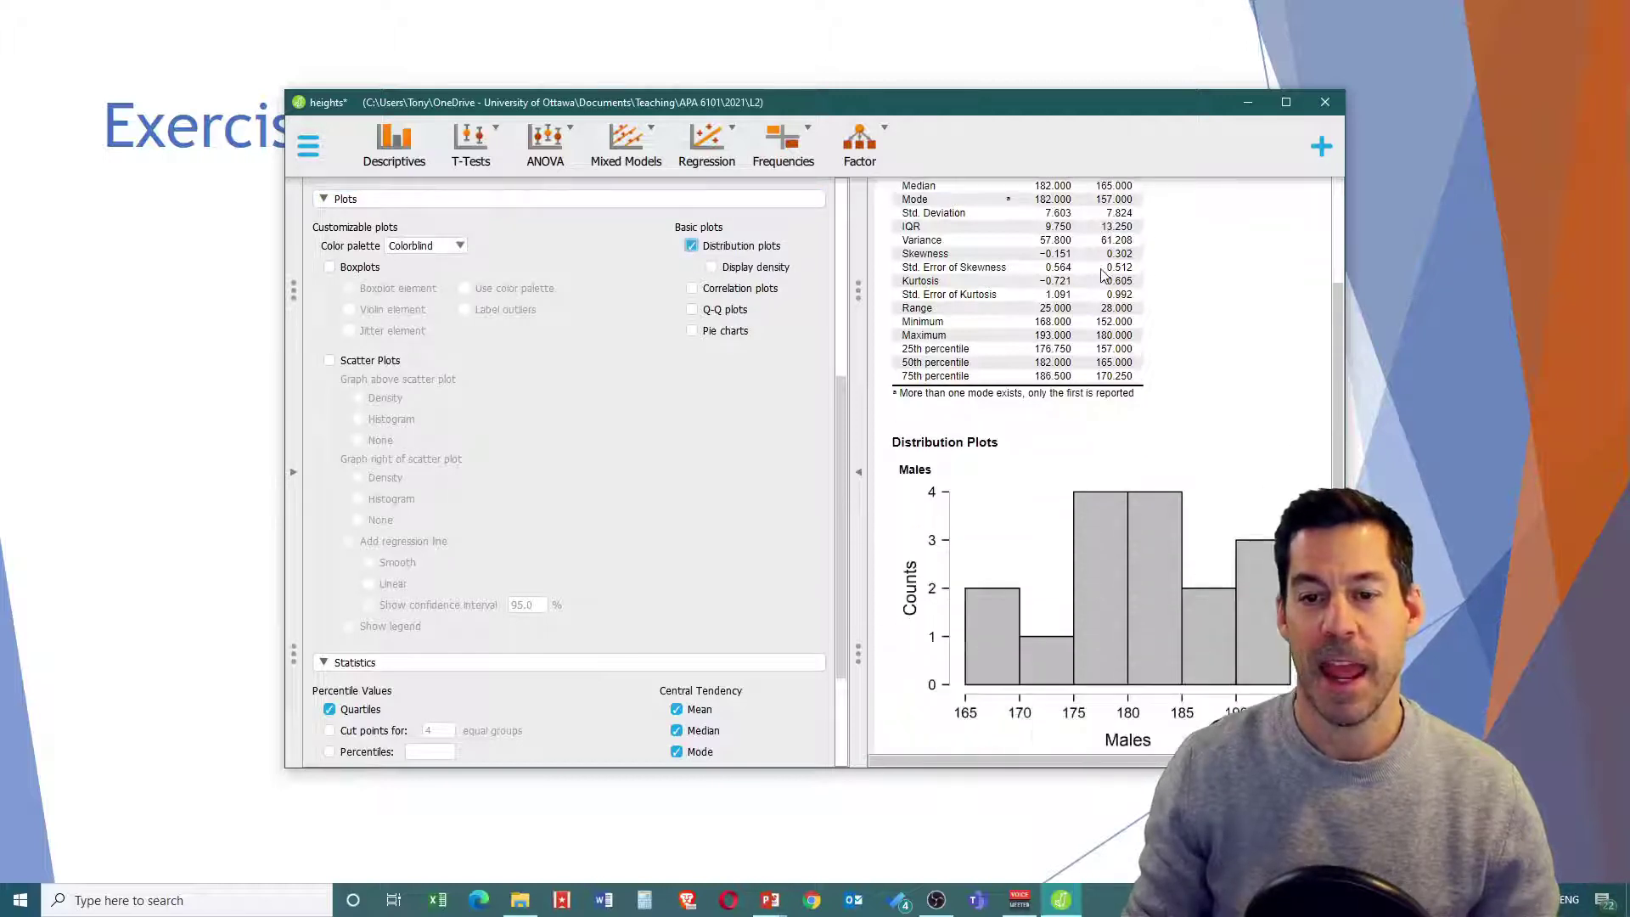
{"action": "scroll", "coordinate": [1104, 276], "scroll_direction": "down", "scroll_amount": 2}
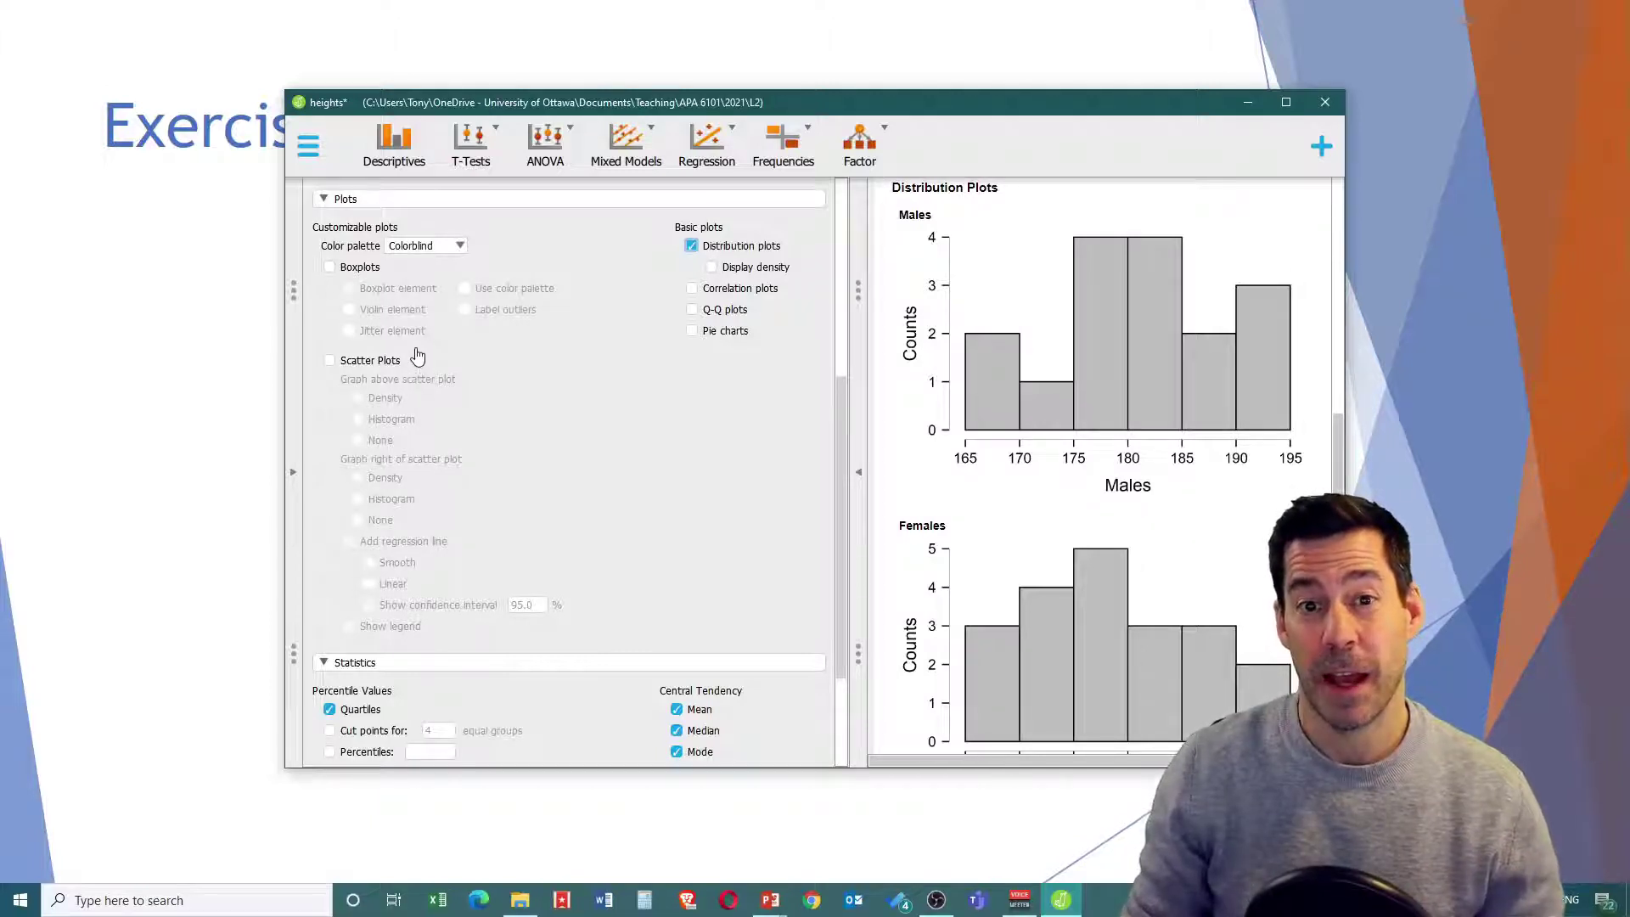
Step: Save the JASP heights analysis as heights.jasp in the L2 folder
{"action": "left_click", "coordinate": [305, 150]}
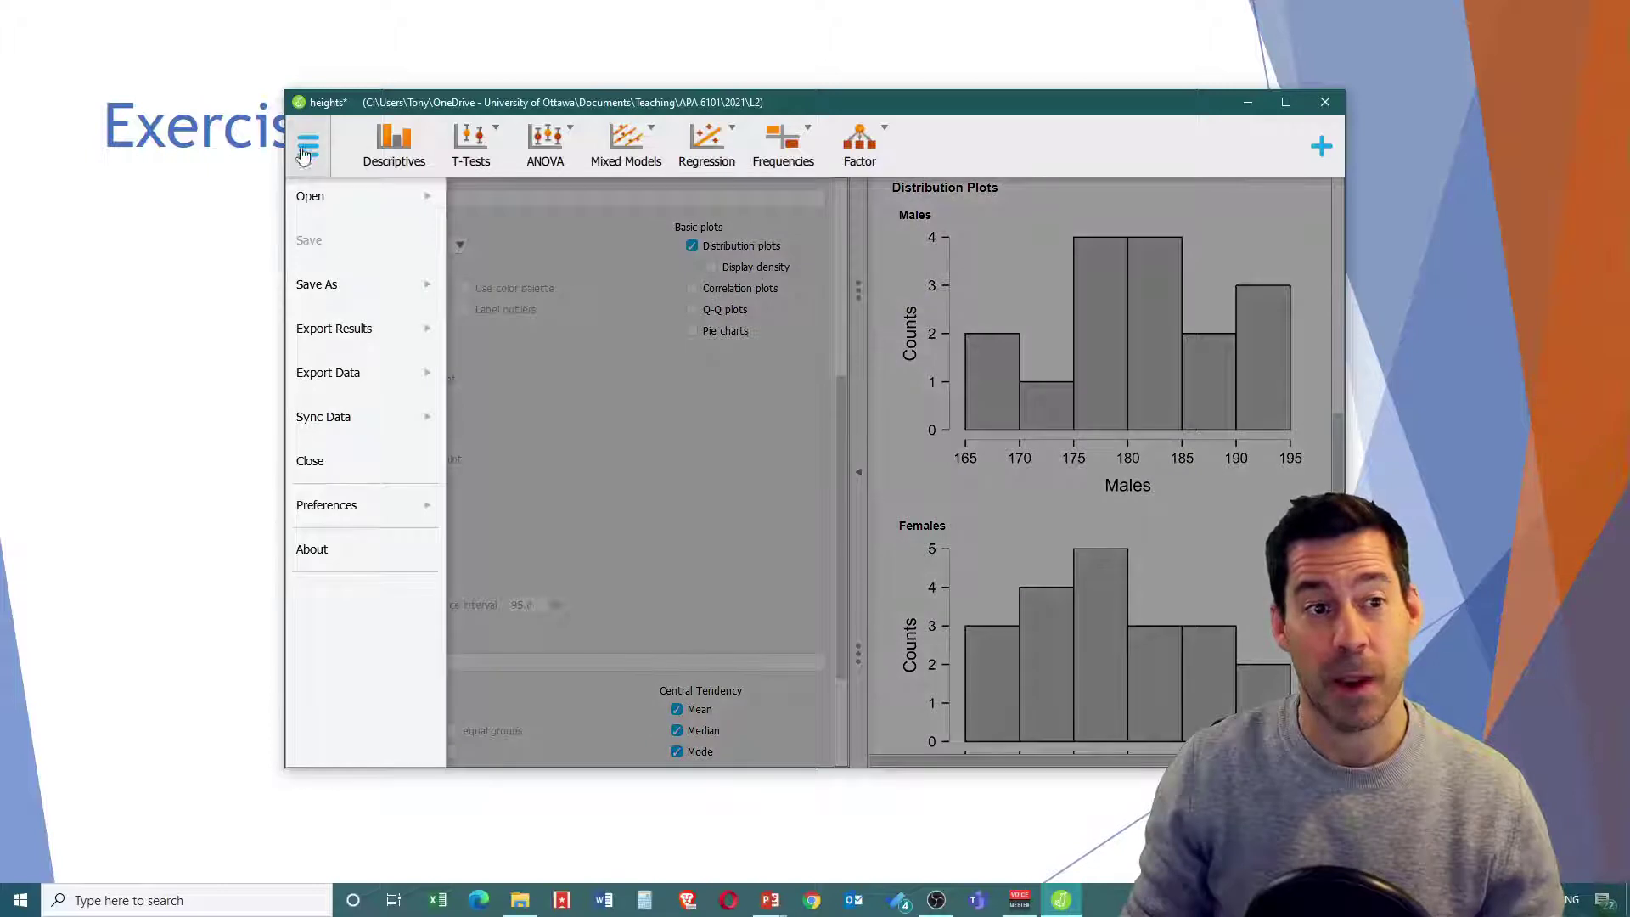
{"action": "left_click", "coordinate": [327, 289]}
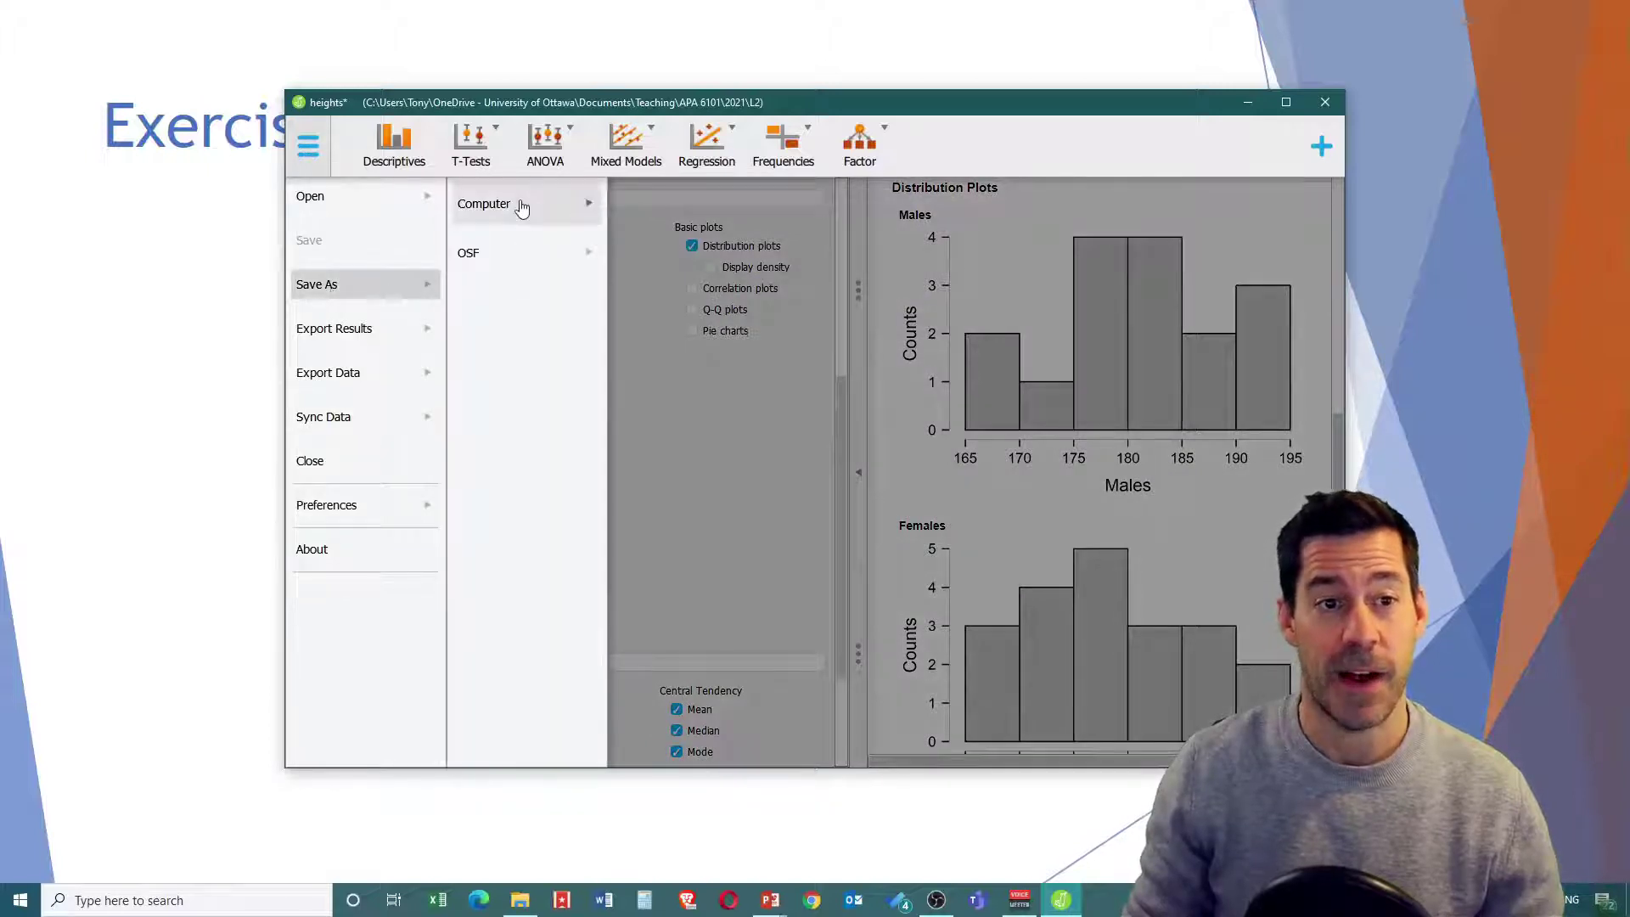
{"action": "left_click", "coordinate": [522, 210]}
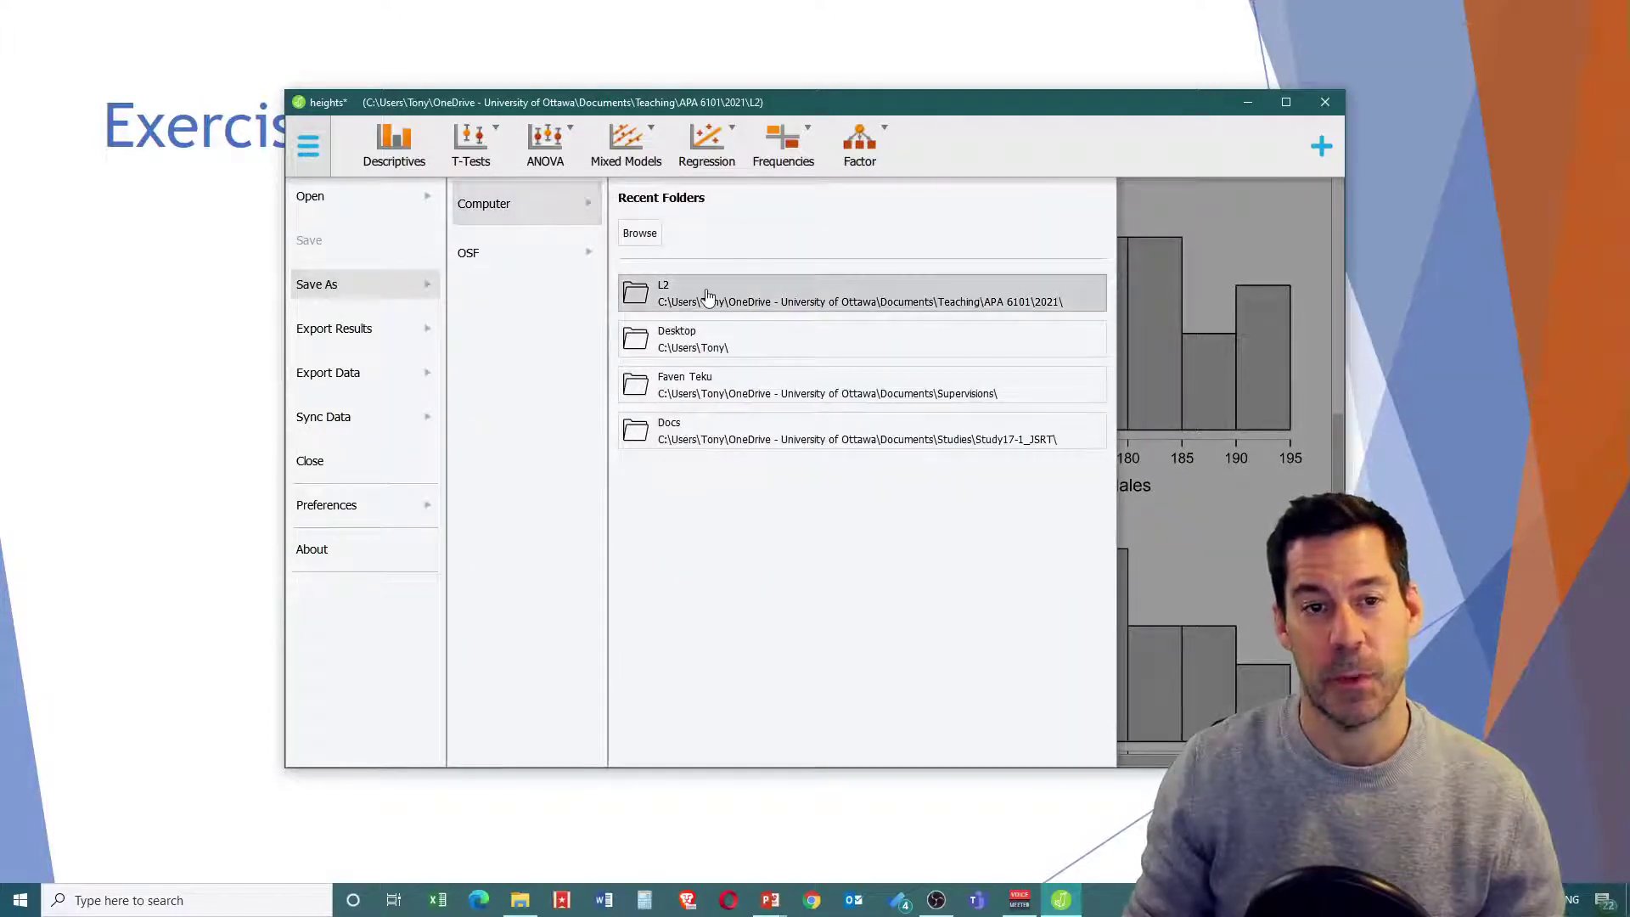
{"action": "left_click", "coordinate": [648, 307]}
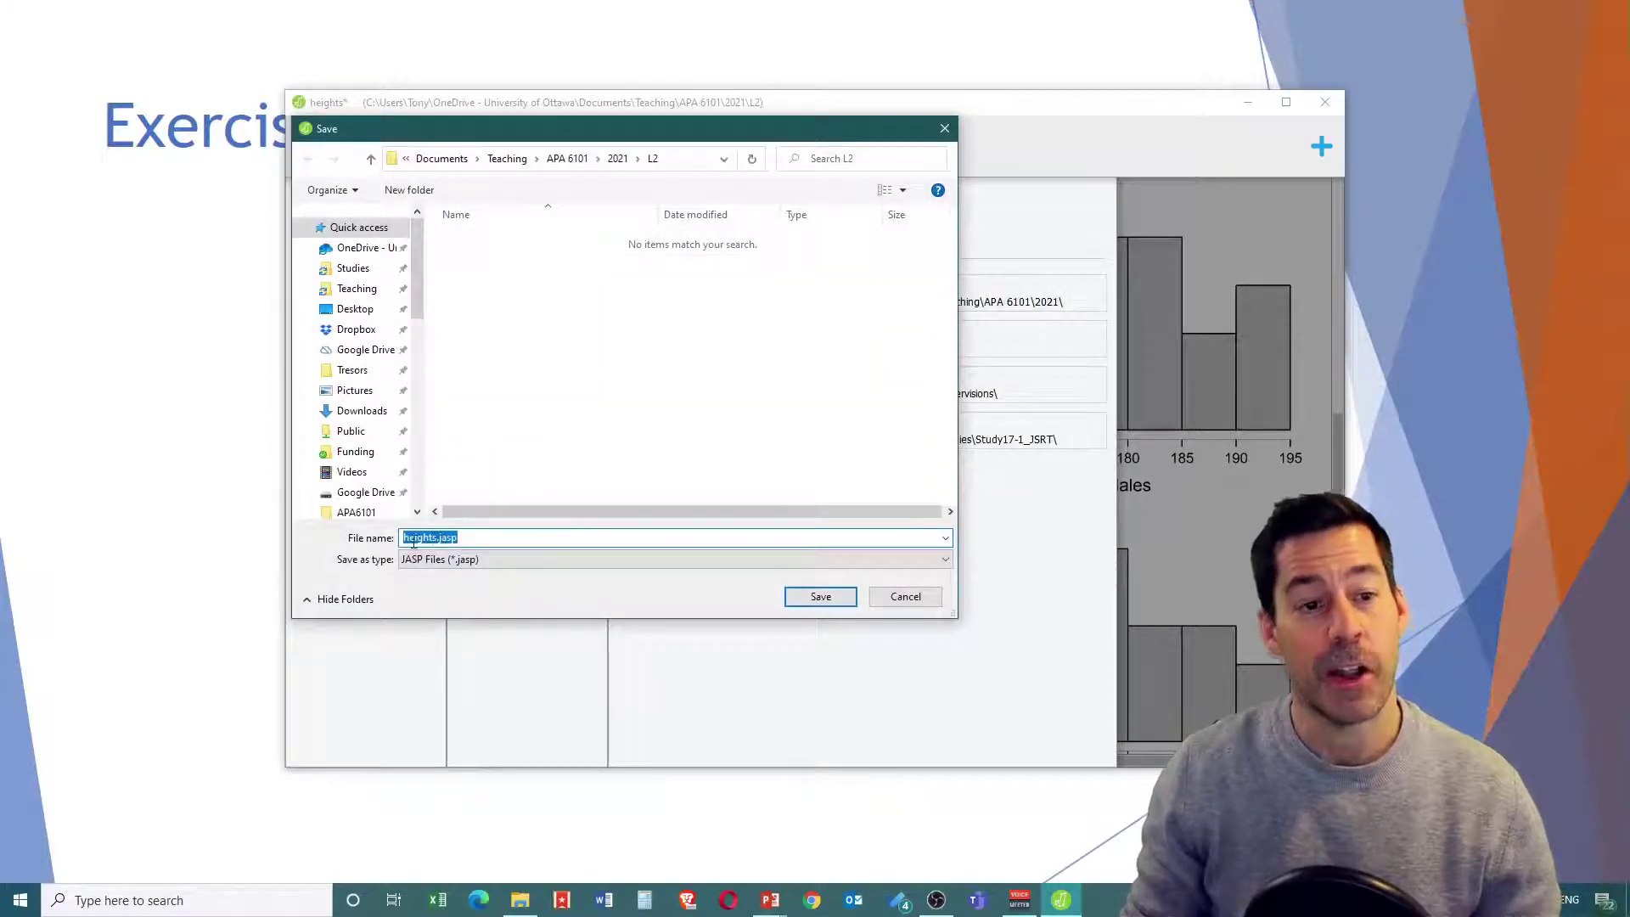
{"action": "left_click", "coordinate": [821, 597]}
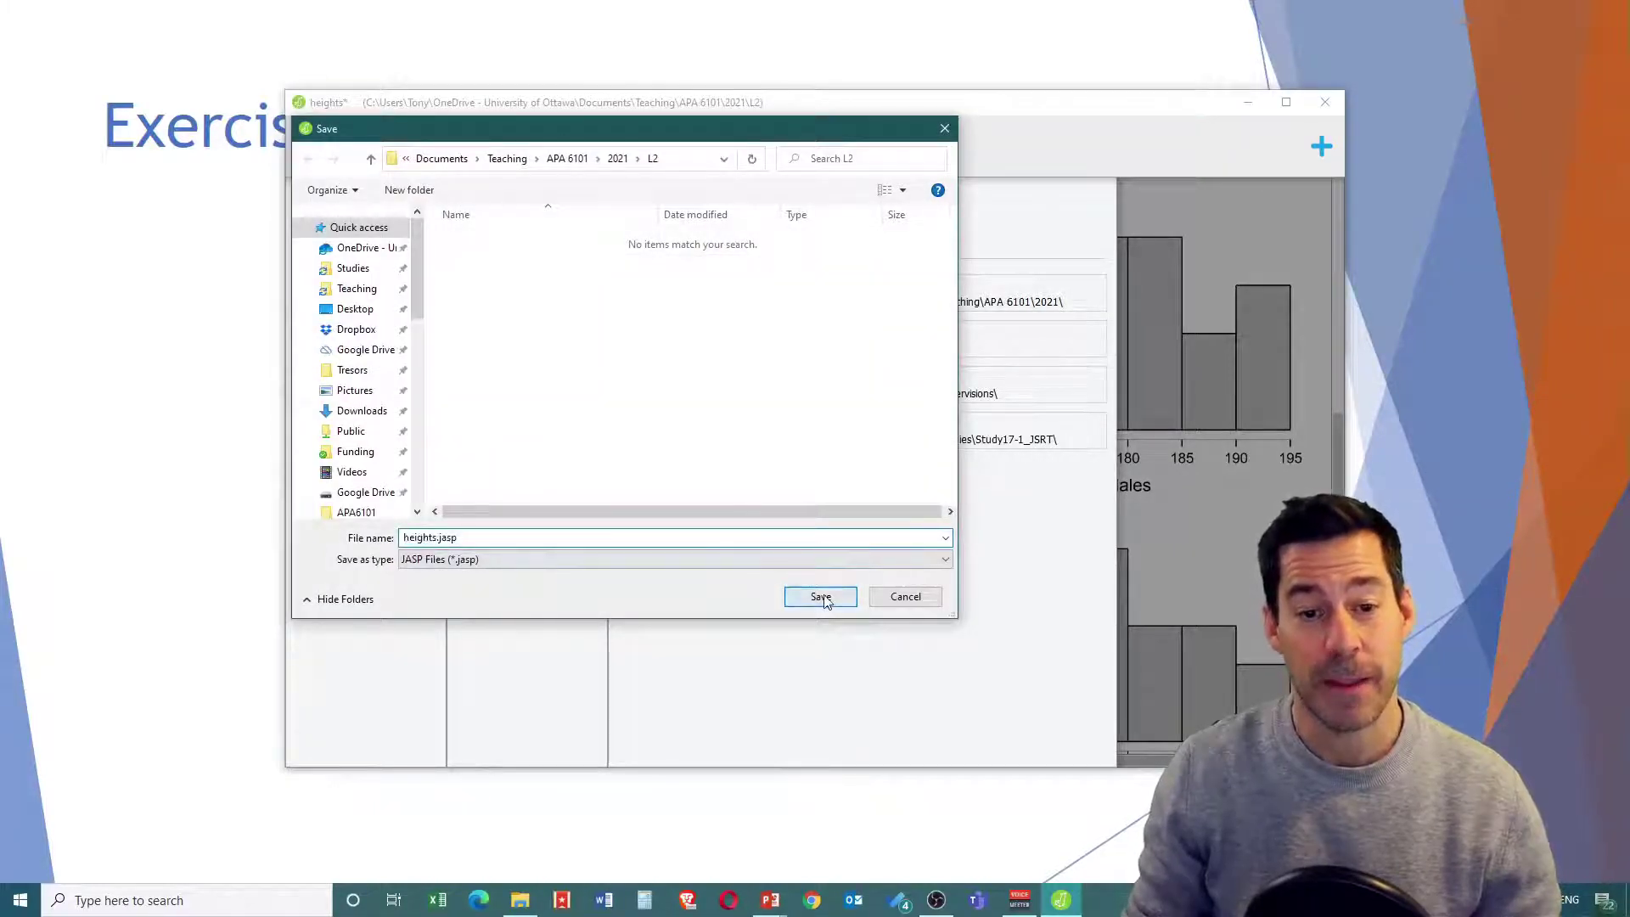
{"action": "scroll", "coordinate": [738, 444], "scroll_direction": "up", "scroll_amount": 5}
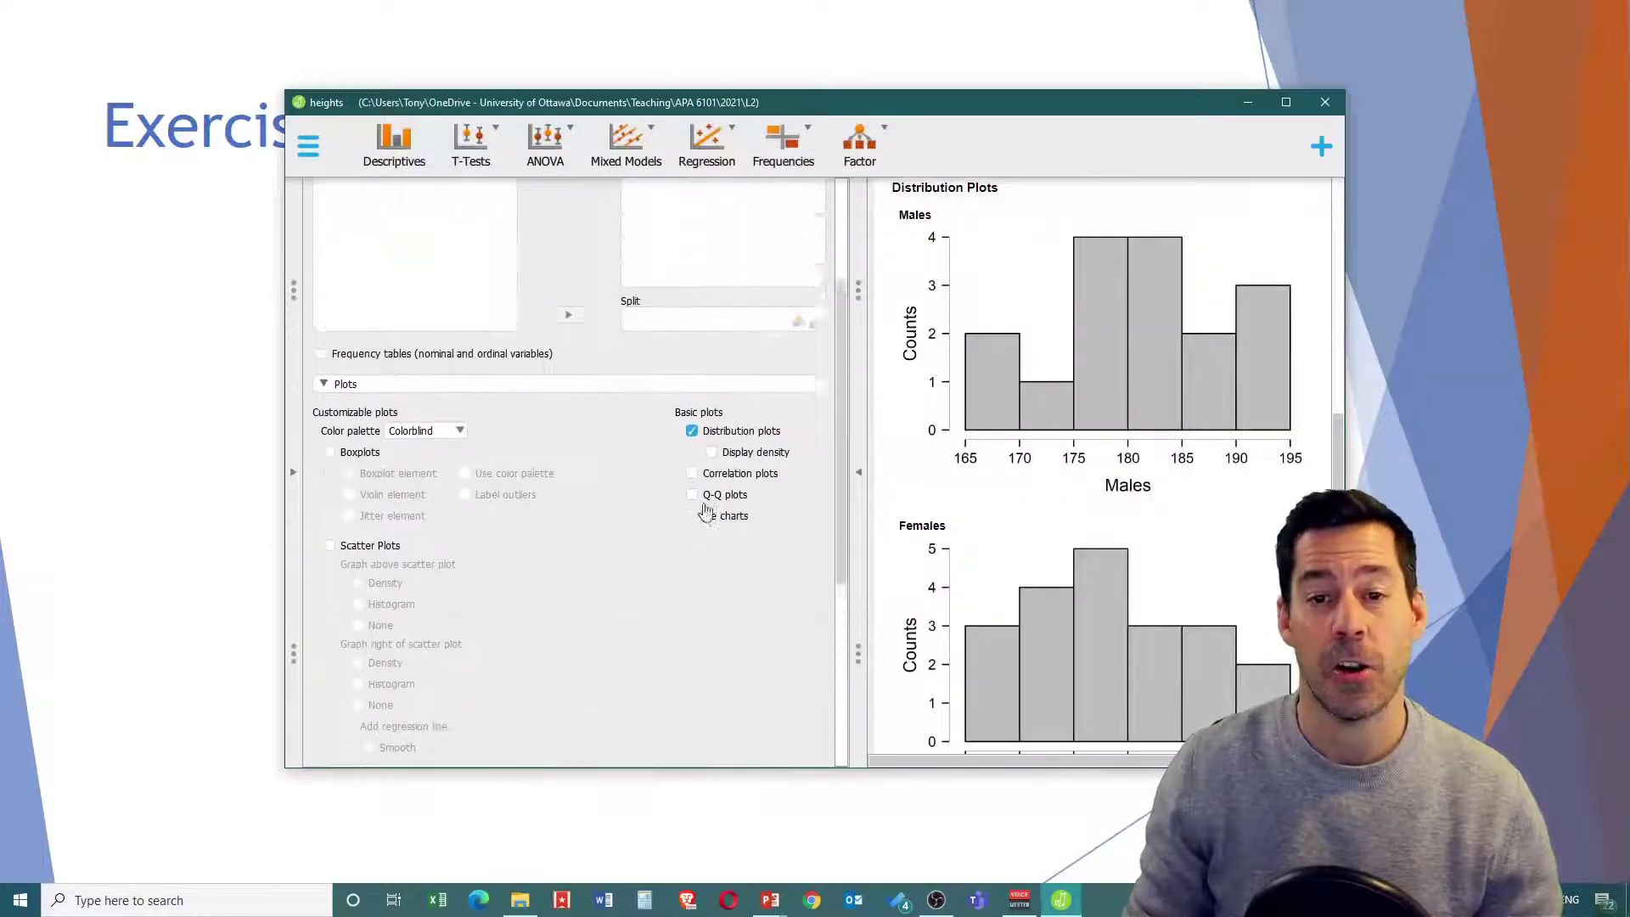
{"action": "scroll", "coordinate": [913, 359], "scroll_direction": "up", "scroll_amount": 5}
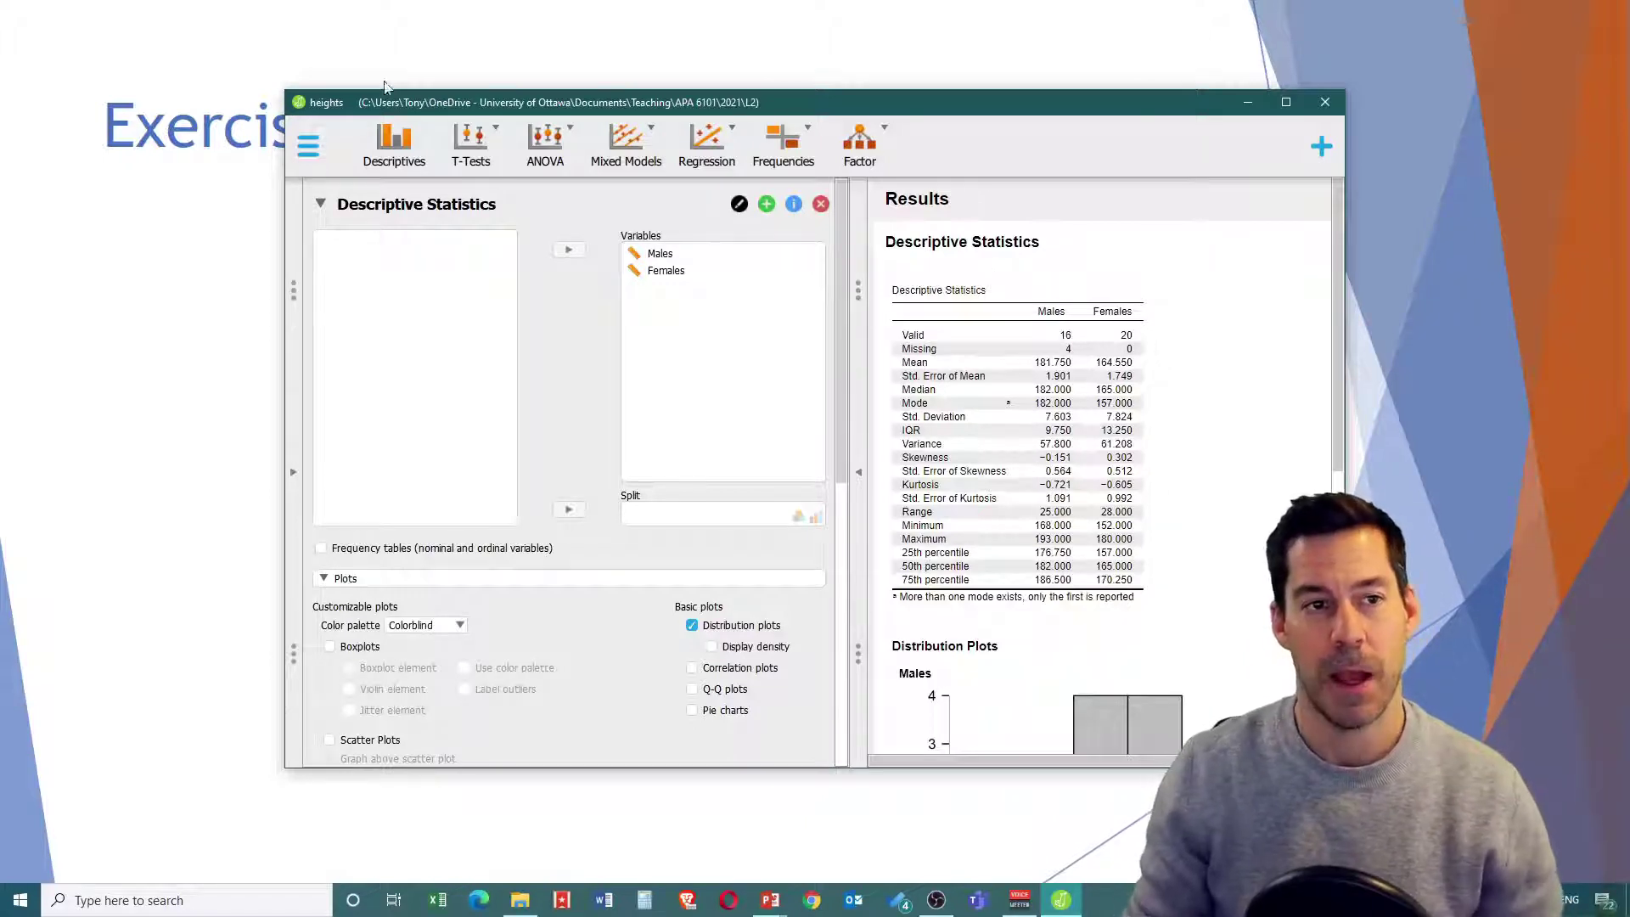
Step: Load heights_long.csv from the L2 folder into JASP
{"action": "left_click", "coordinate": [308, 146]}
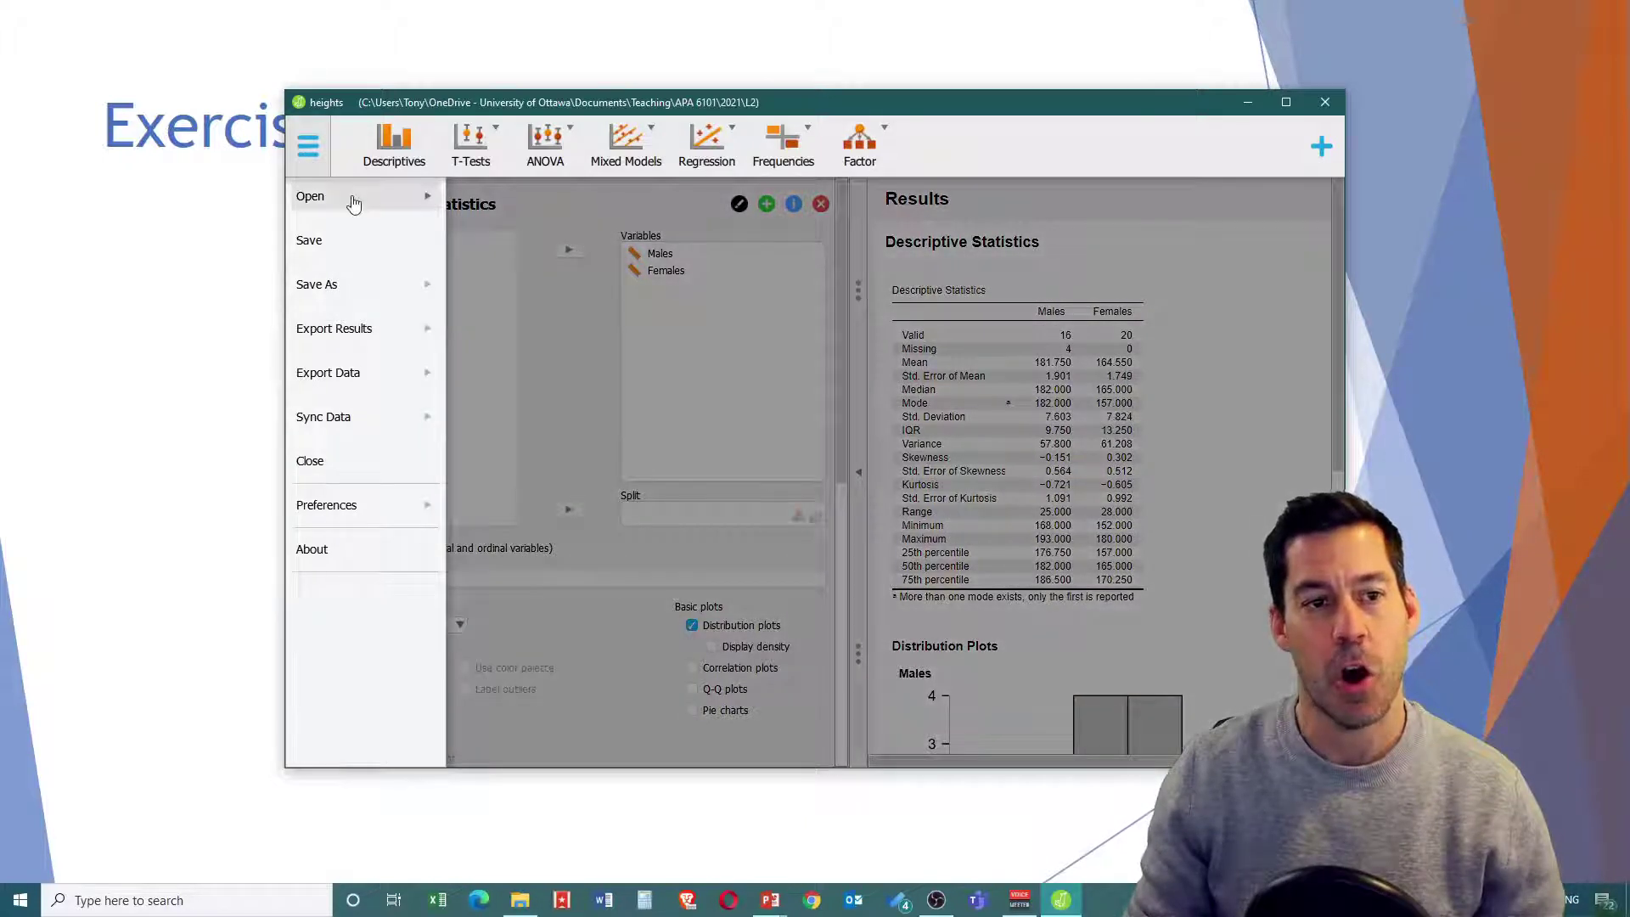
{"action": "left_click", "coordinate": [354, 204]}
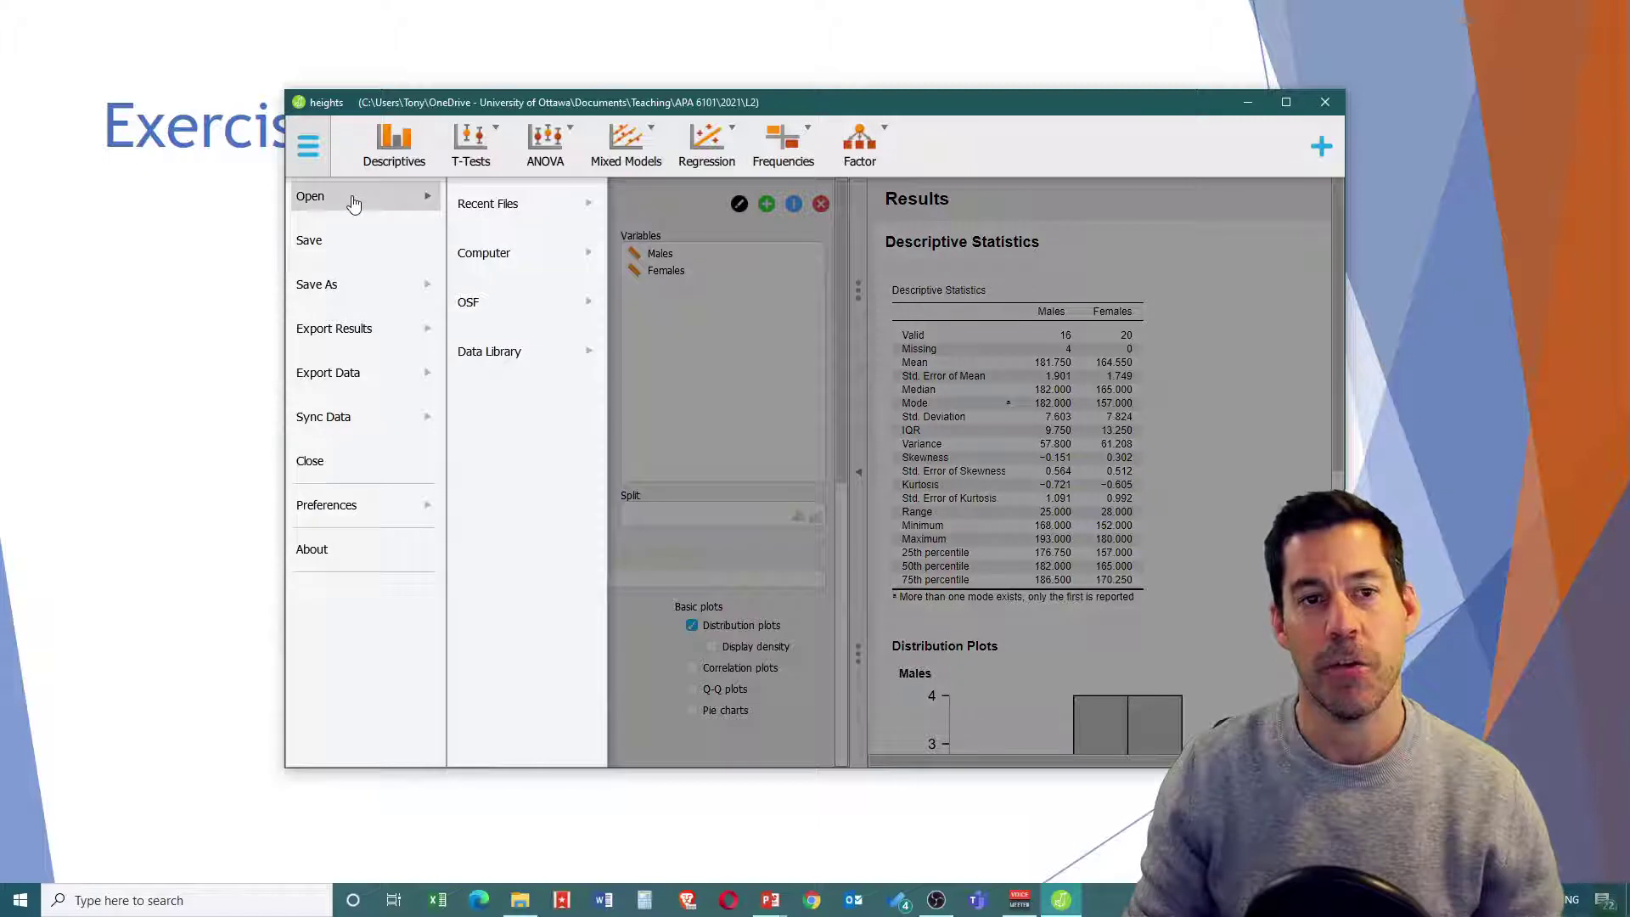
{"action": "left_click", "coordinate": [486, 211]}
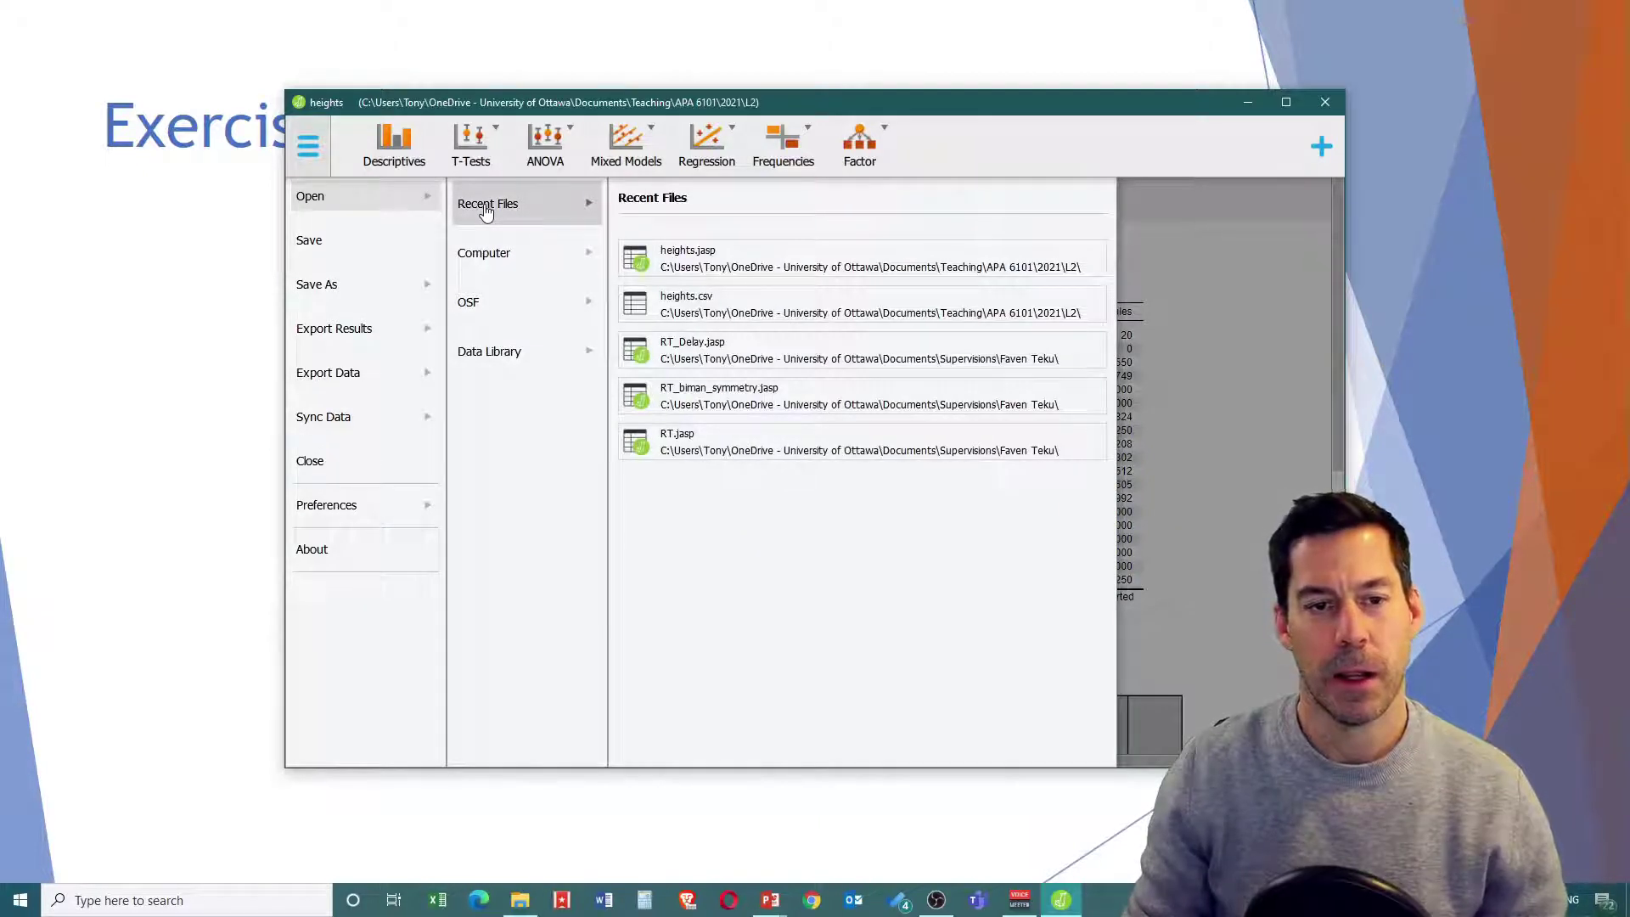
{"action": "left_click", "coordinate": [499, 255]}
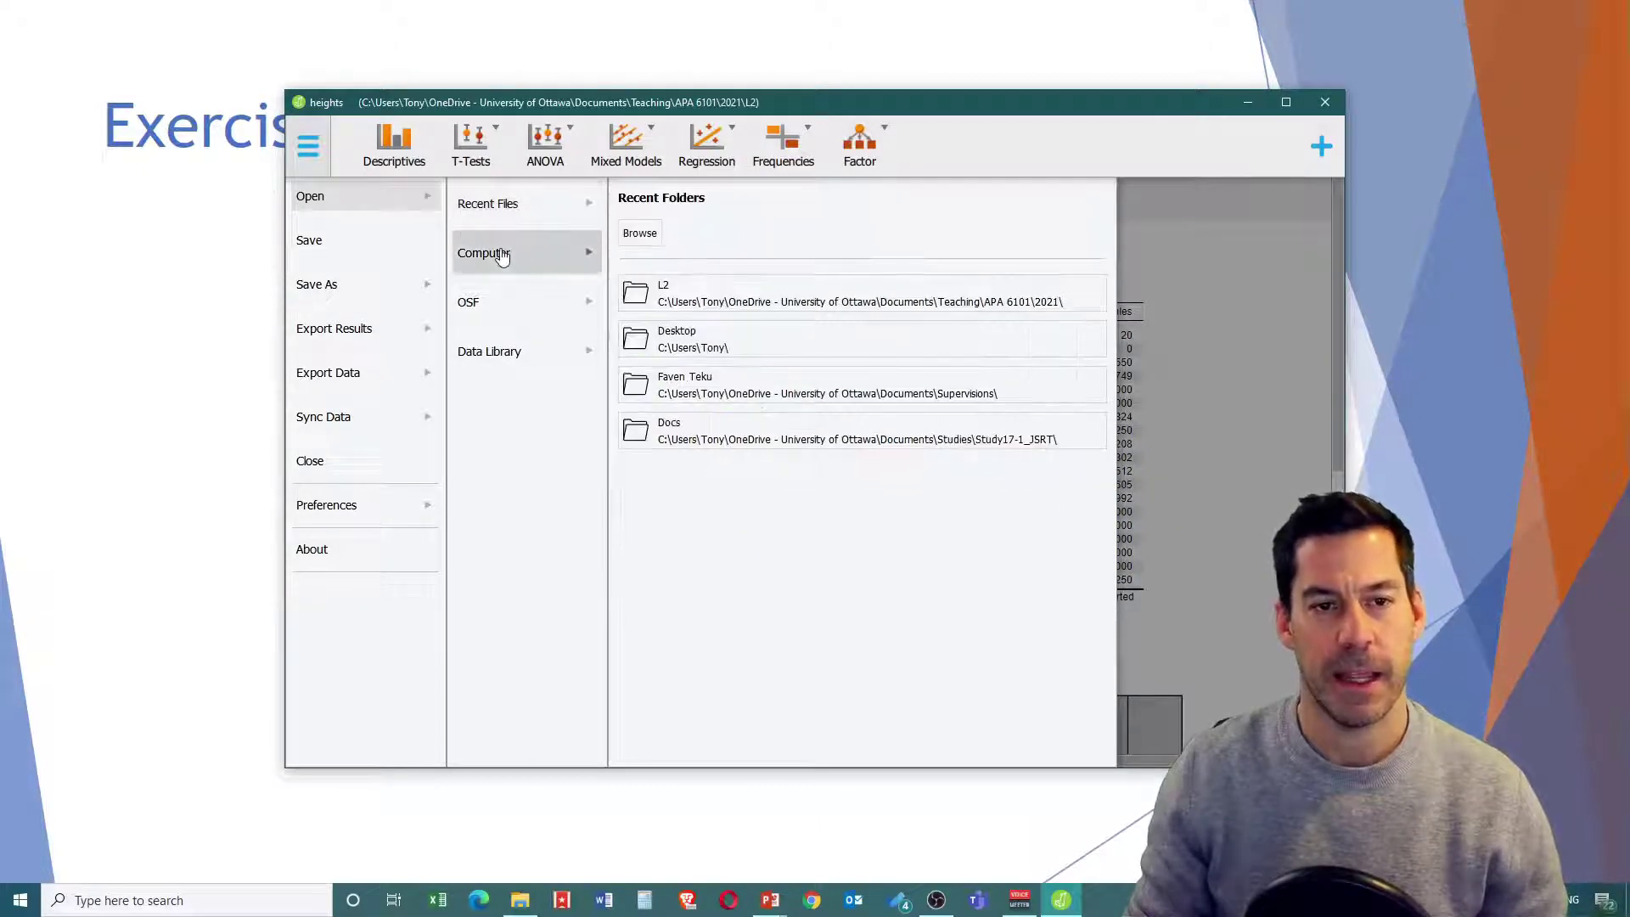
{"action": "left_click", "coordinate": [654, 297]}
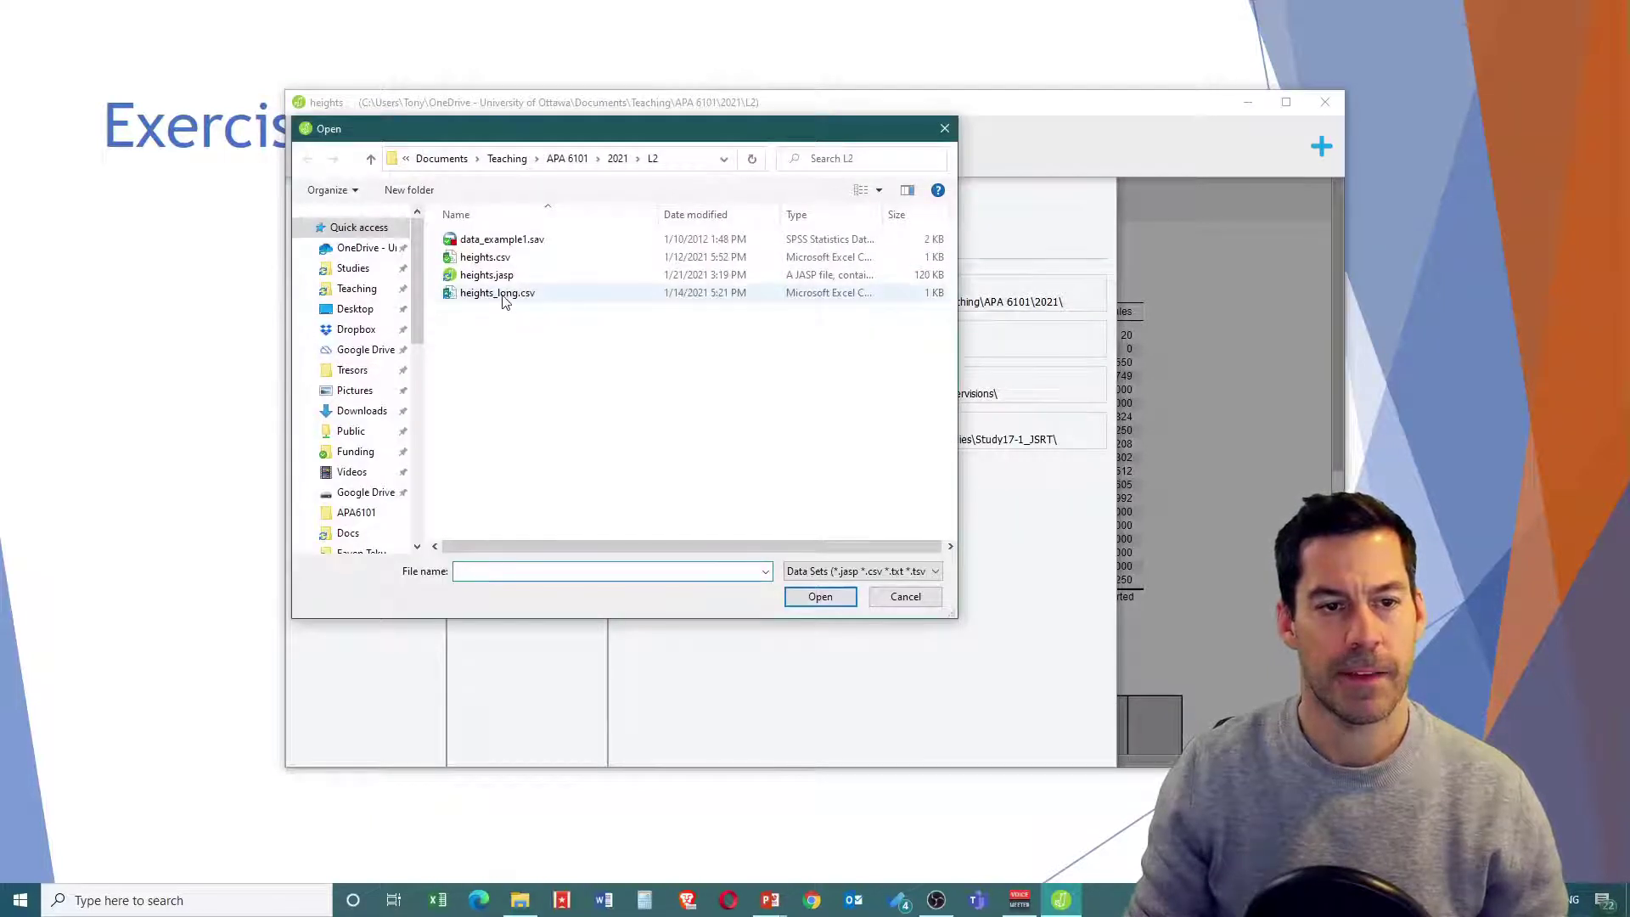
{"action": "left_click", "coordinate": [504, 299]}
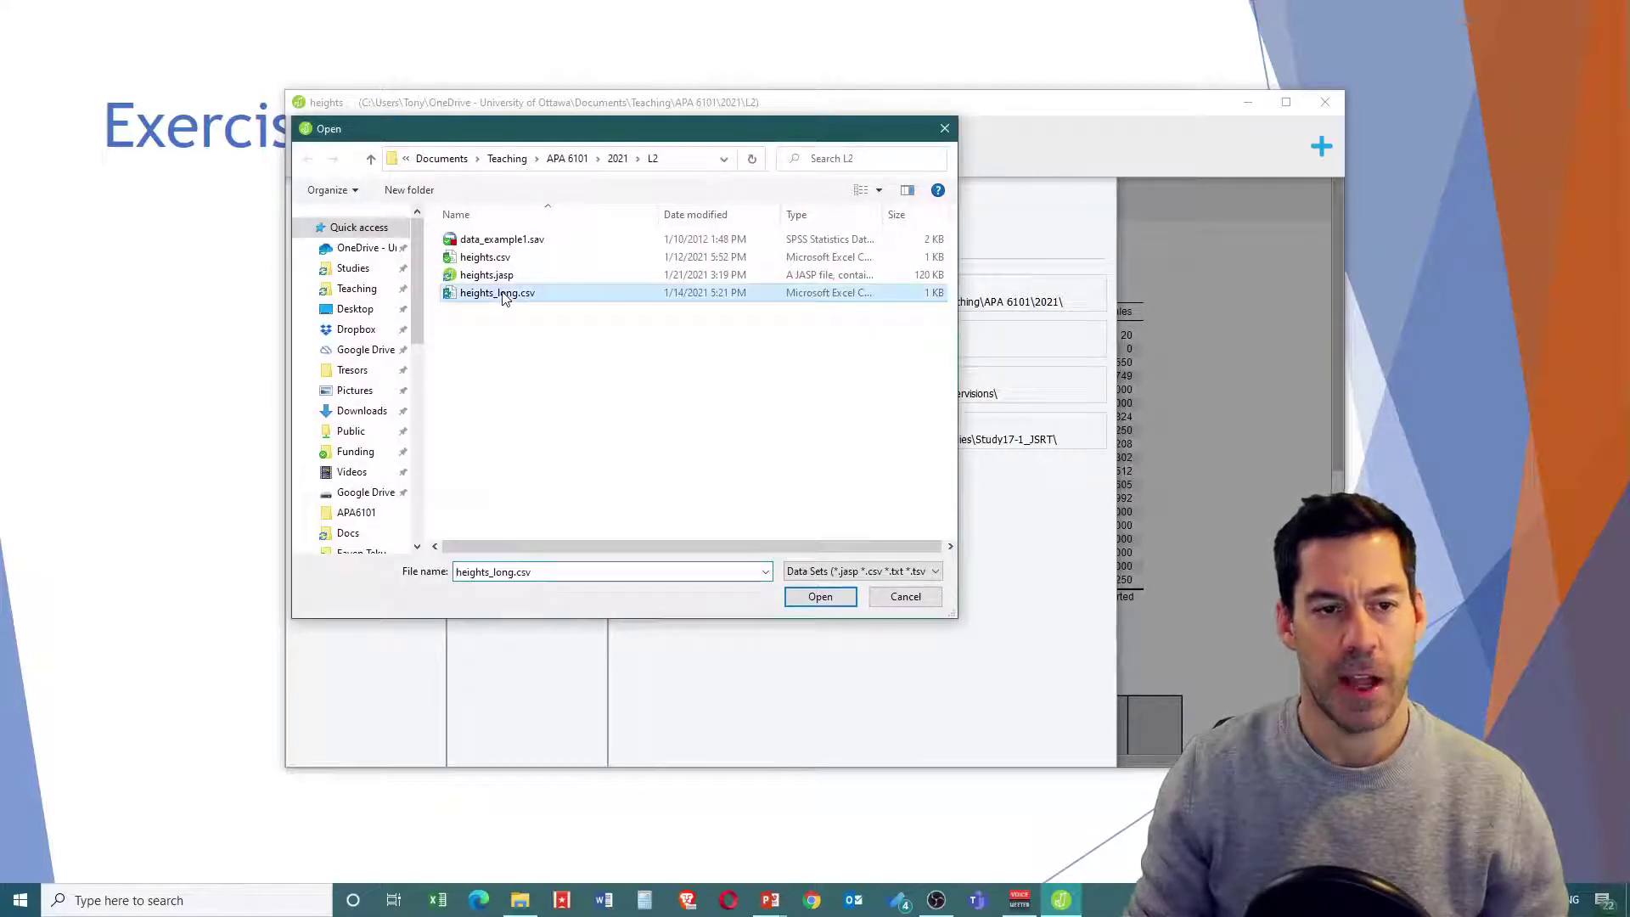
{"action": "left_click", "coordinate": [822, 598]}
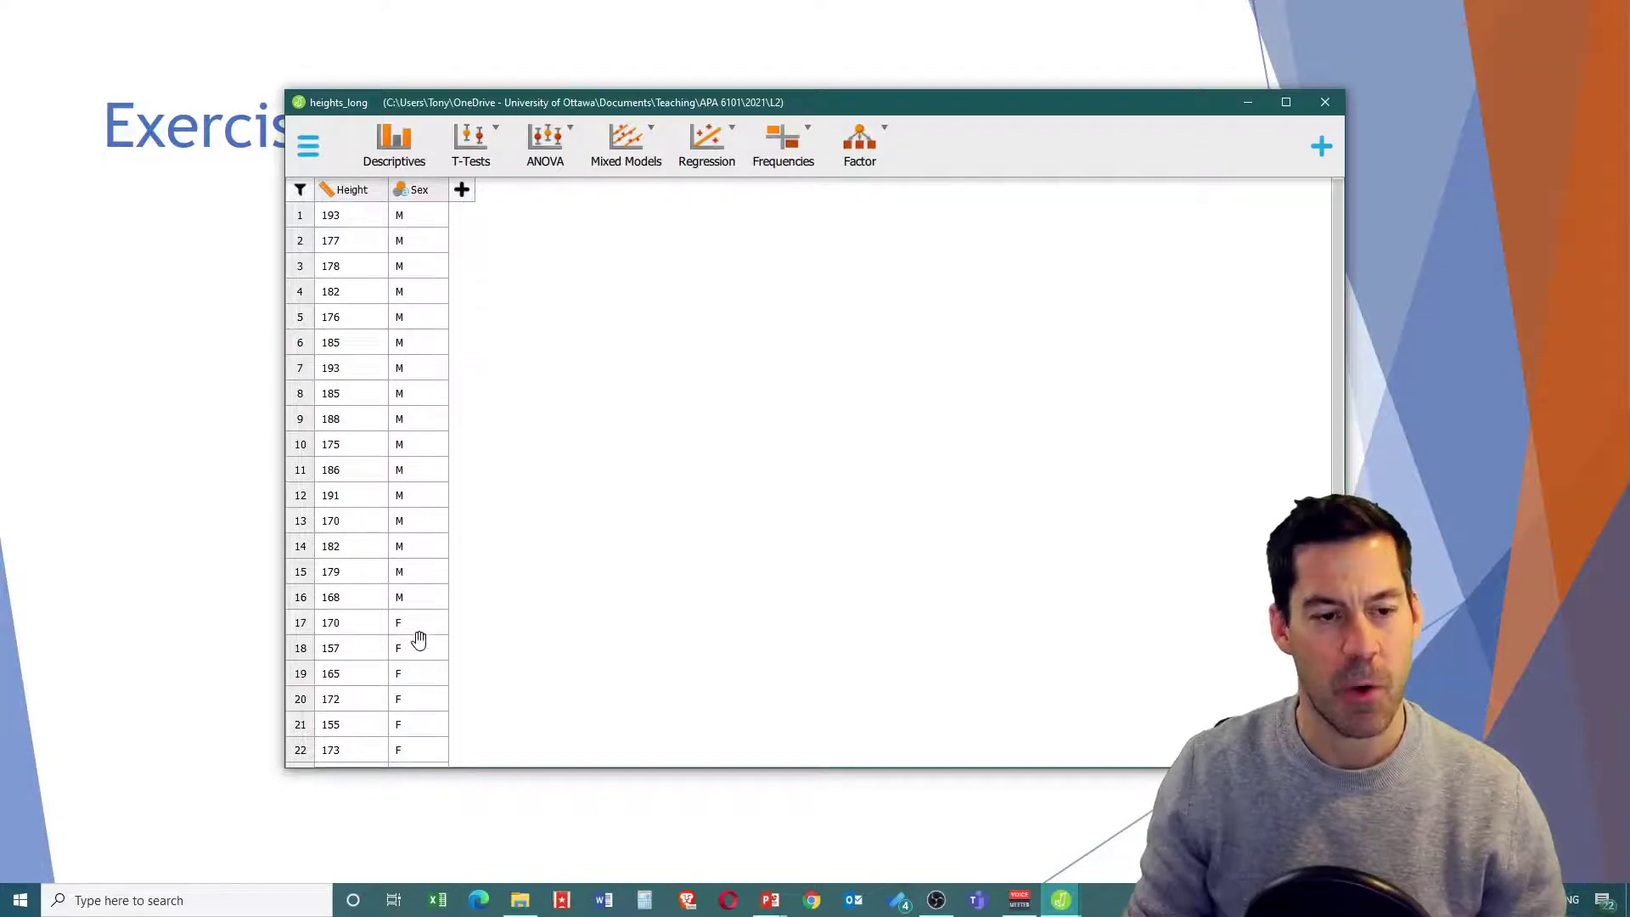
Step: Run Descriptives on Height split by Sex, giving F and M means 164.550 and 181.750
{"action": "scroll", "coordinate": [418, 633], "scroll_direction": "down", "scroll_amount": 3}
{"action": "scroll", "coordinate": [418, 634], "scroll_direction": "up", "scroll_amount": 3}
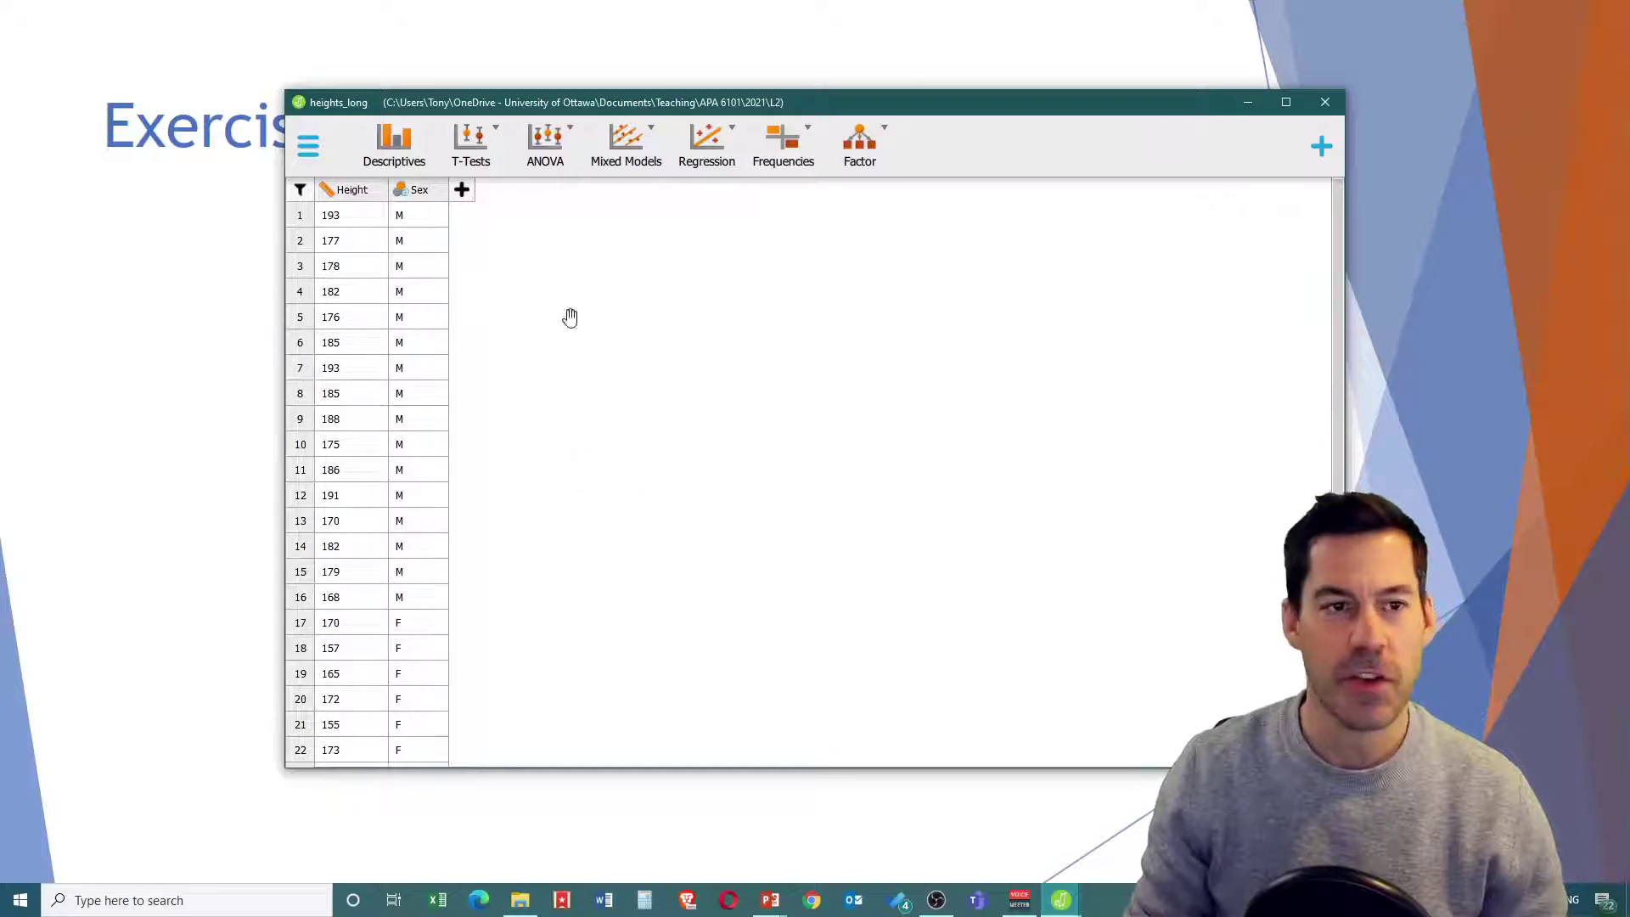
{"action": "left_click", "coordinate": [387, 157]}
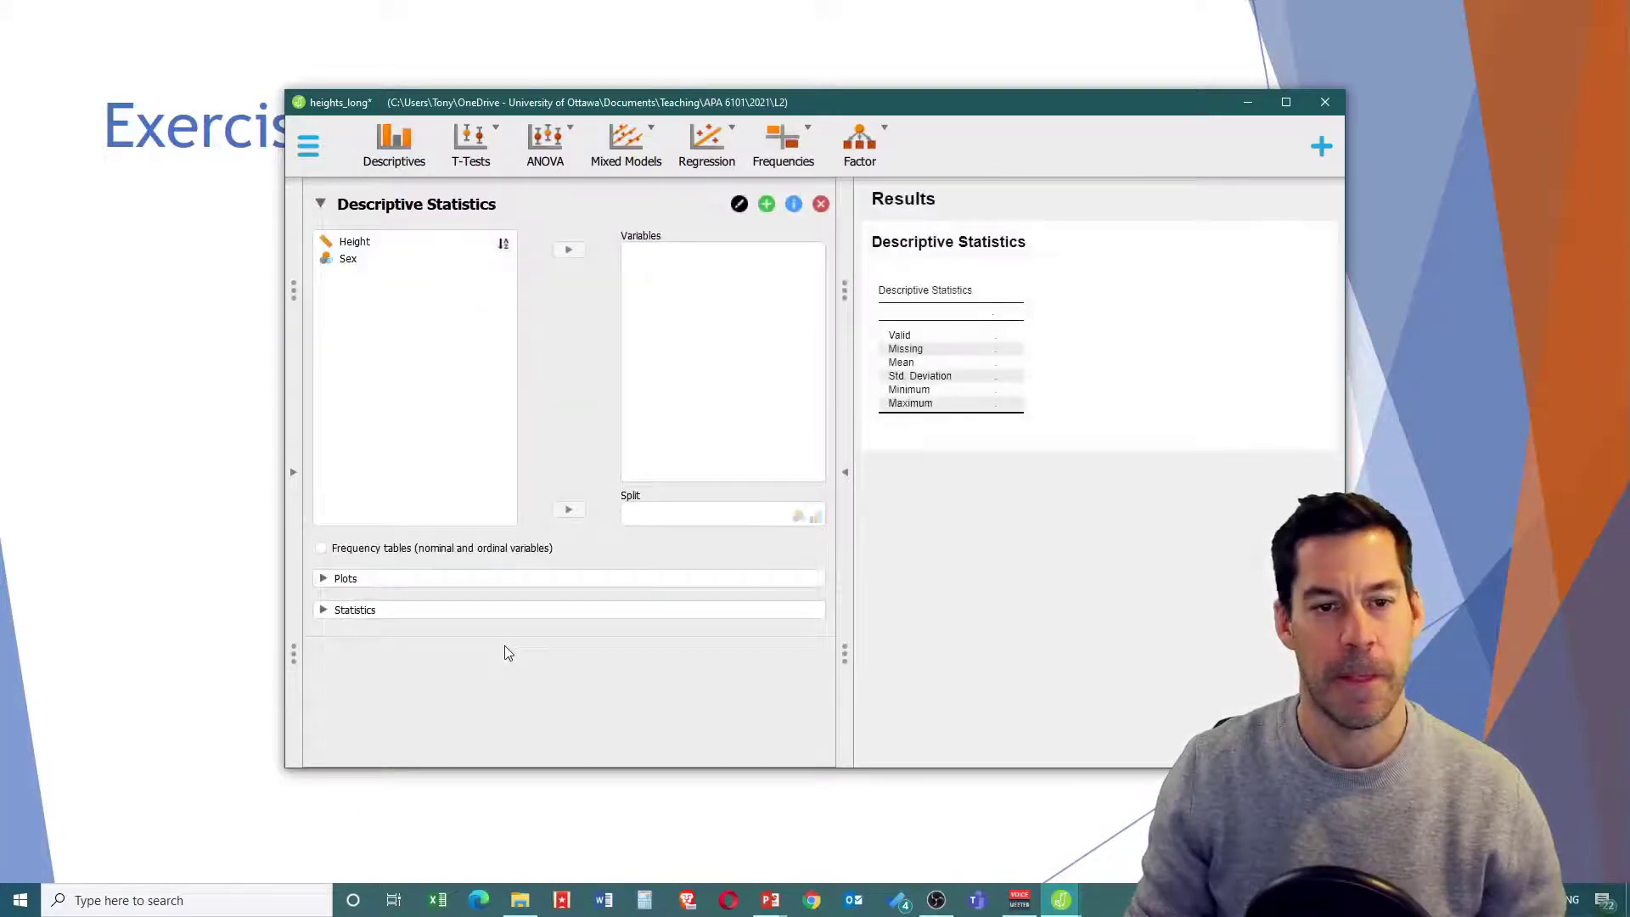
{"action": "left_click", "coordinate": [355, 241]}
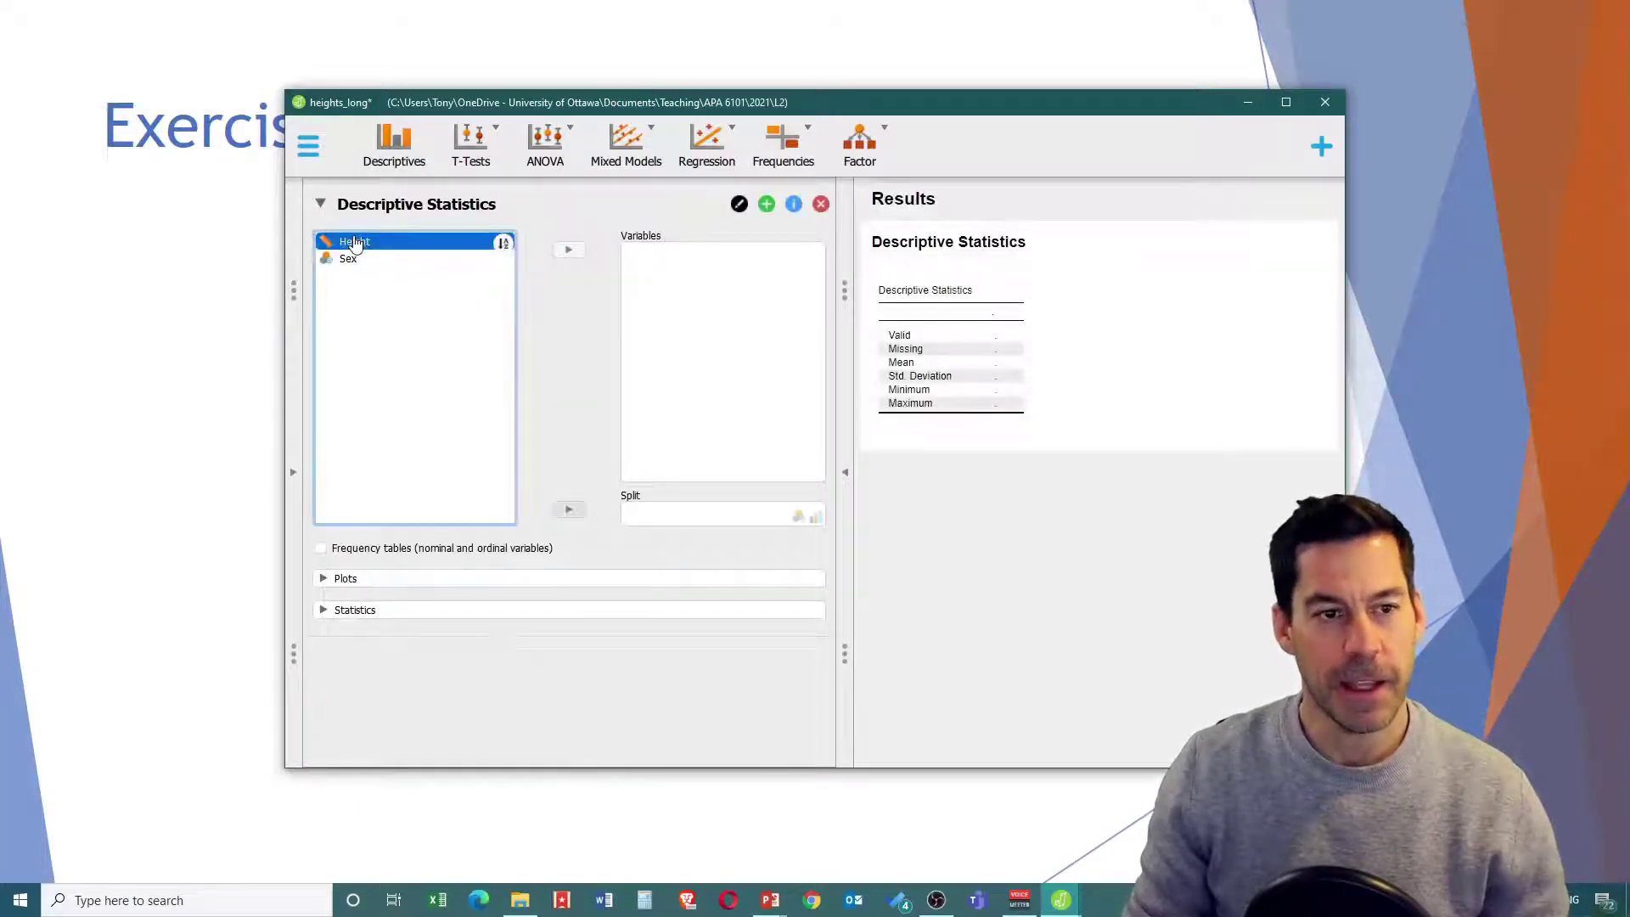
{"action": "left_click", "coordinate": [568, 248]}
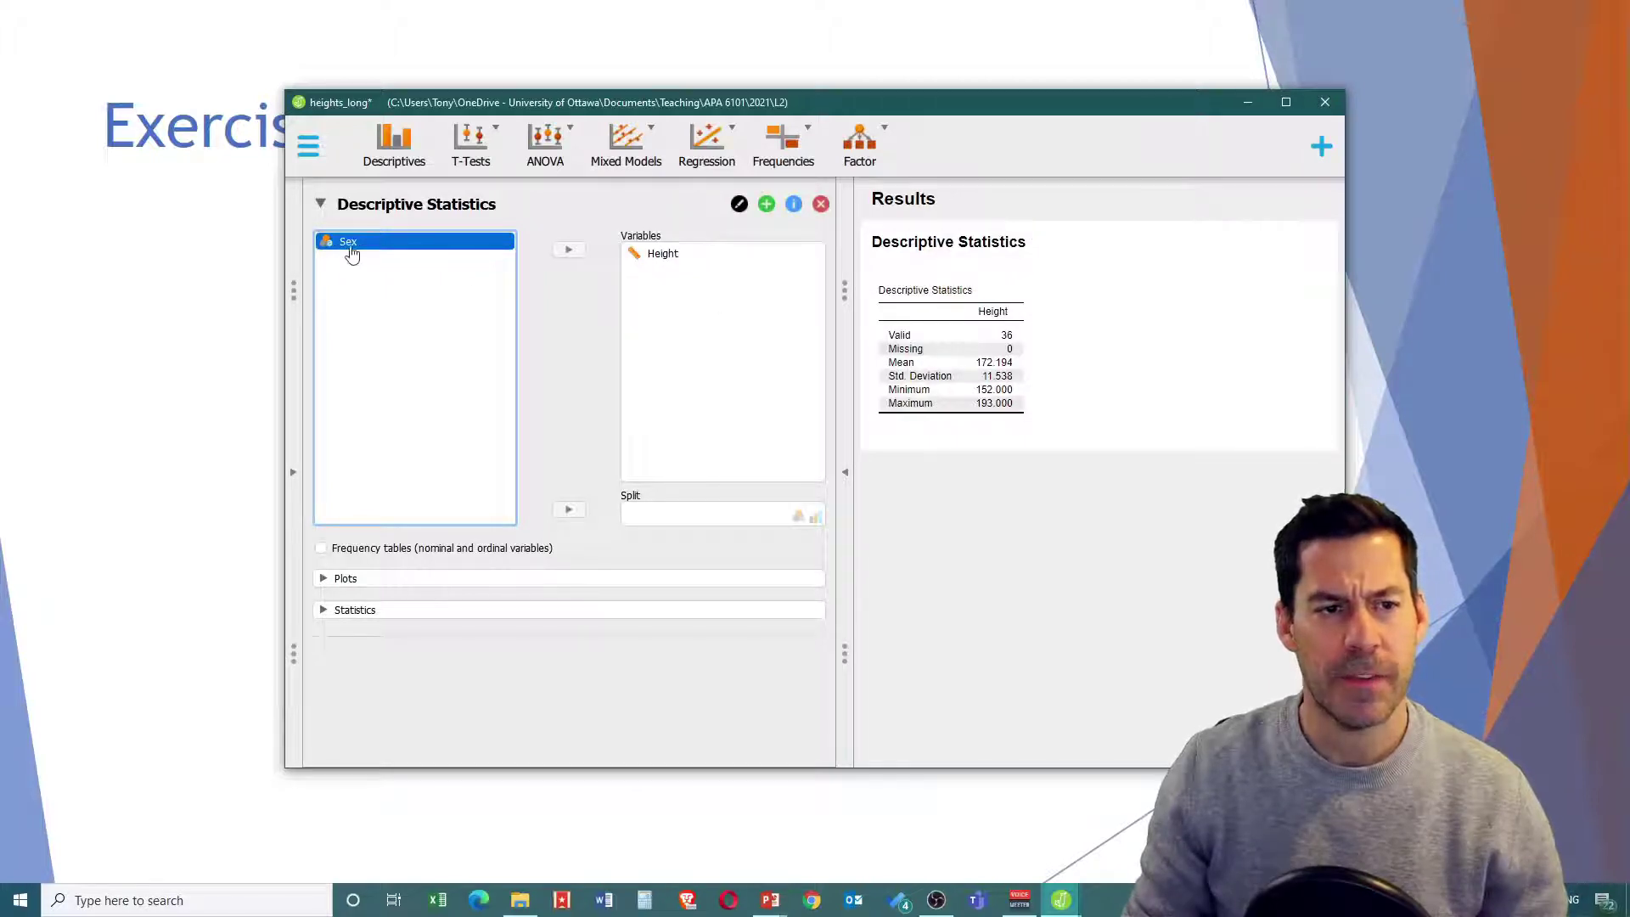
{"action": "left_click", "coordinate": [569, 247]}
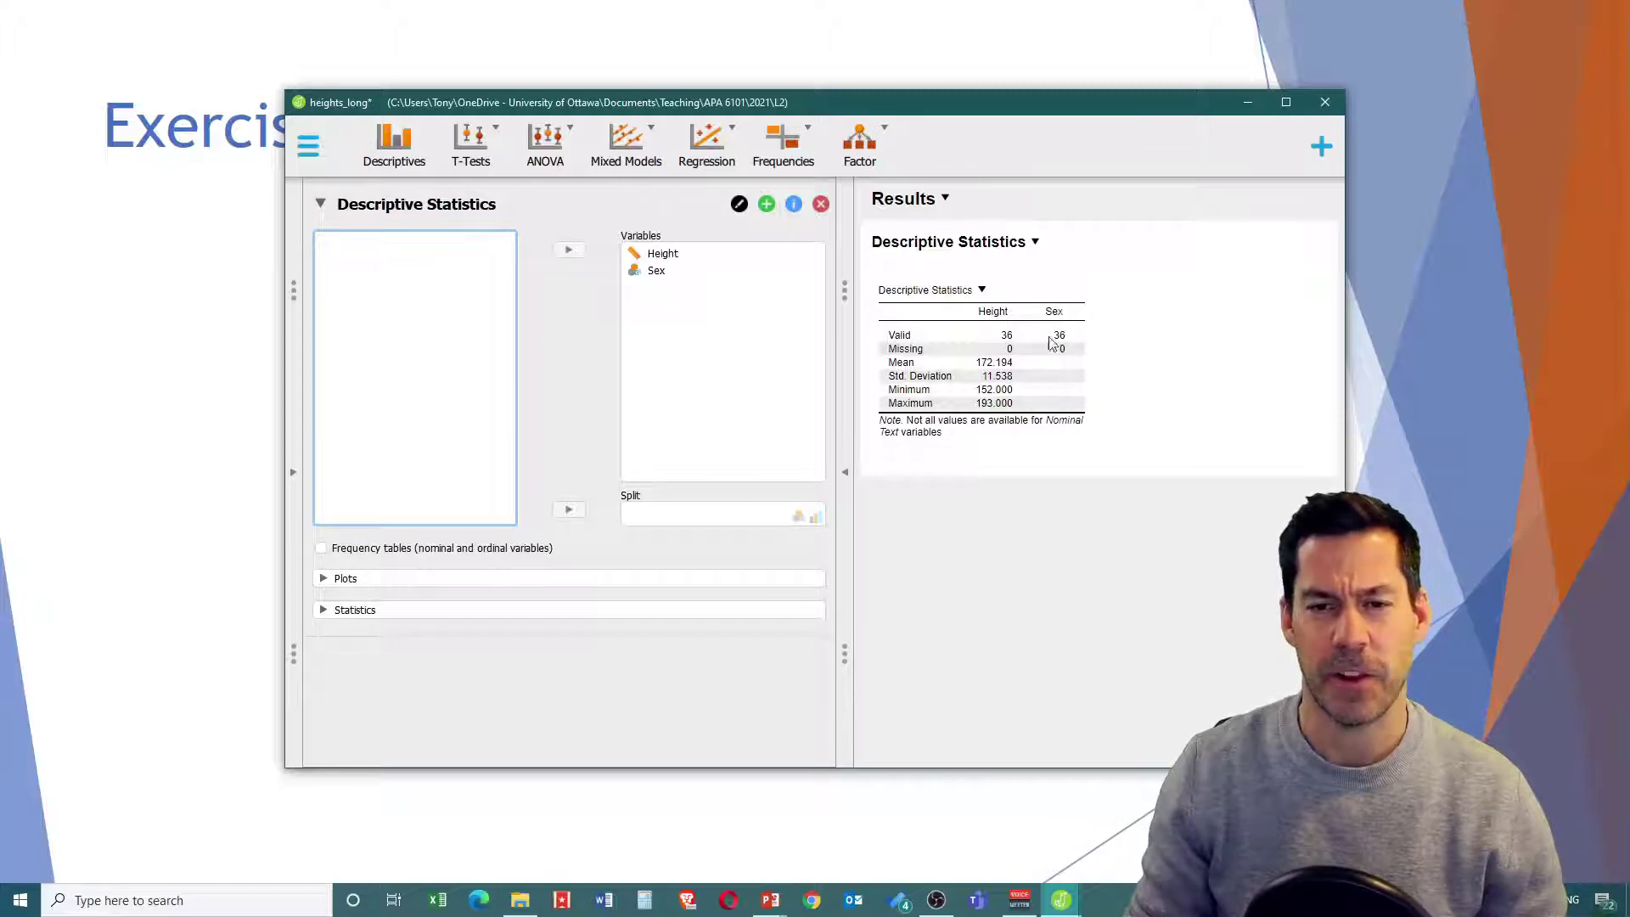
{"action": "left_click", "coordinate": [658, 272]}
{"action": "left_click", "coordinate": [569, 250]}
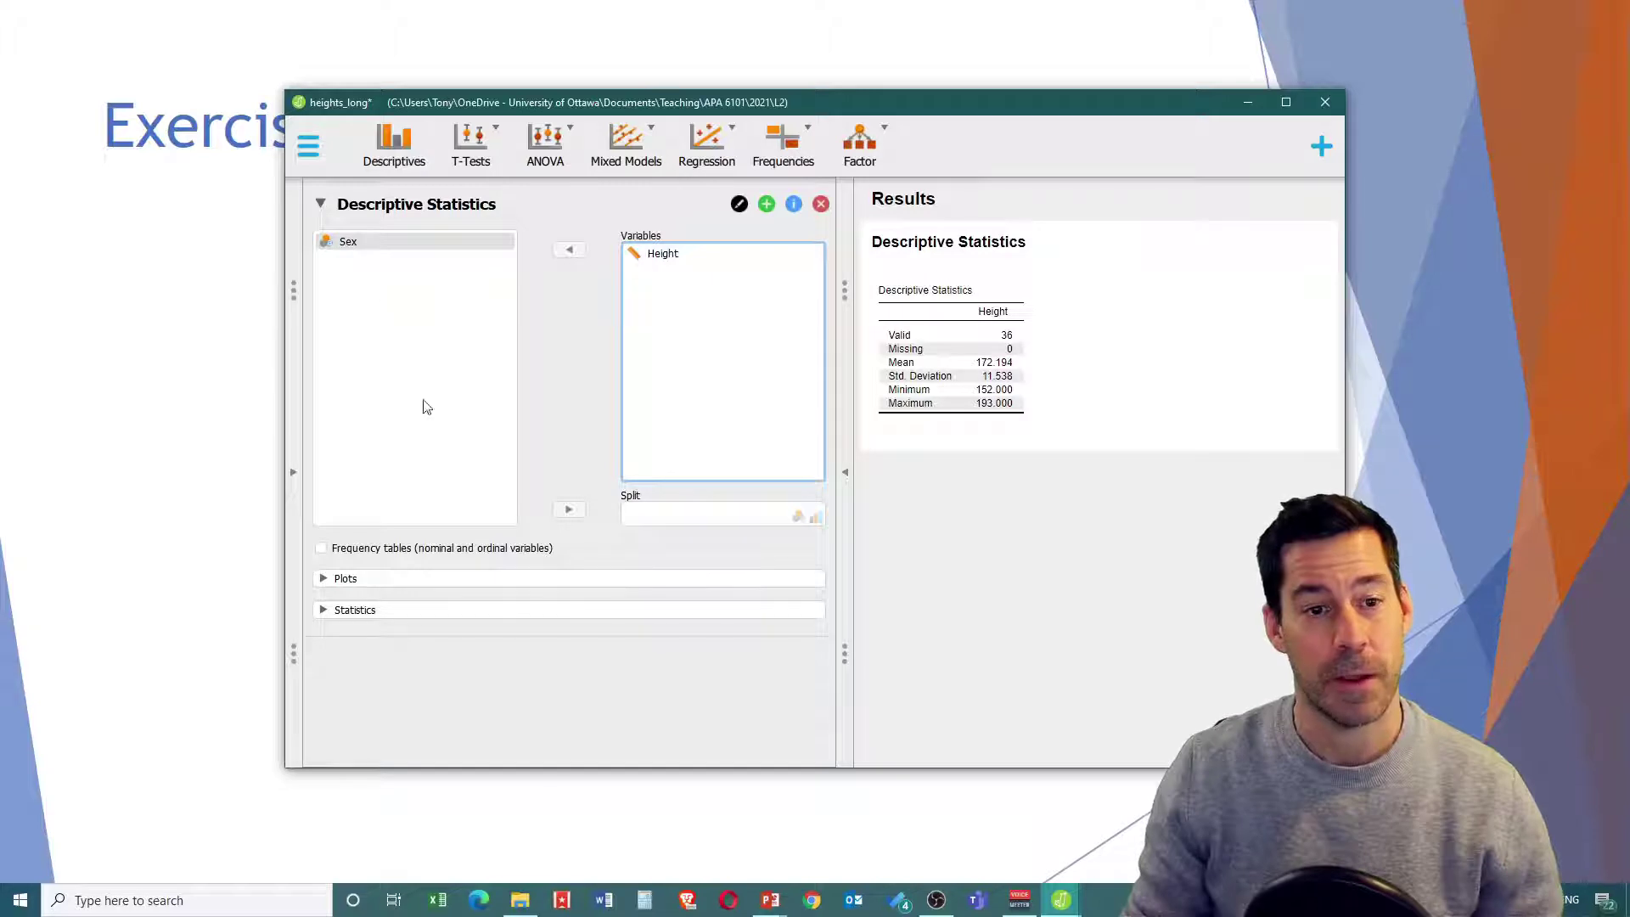
{"action": "left_click", "coordinate": [569, 509]}
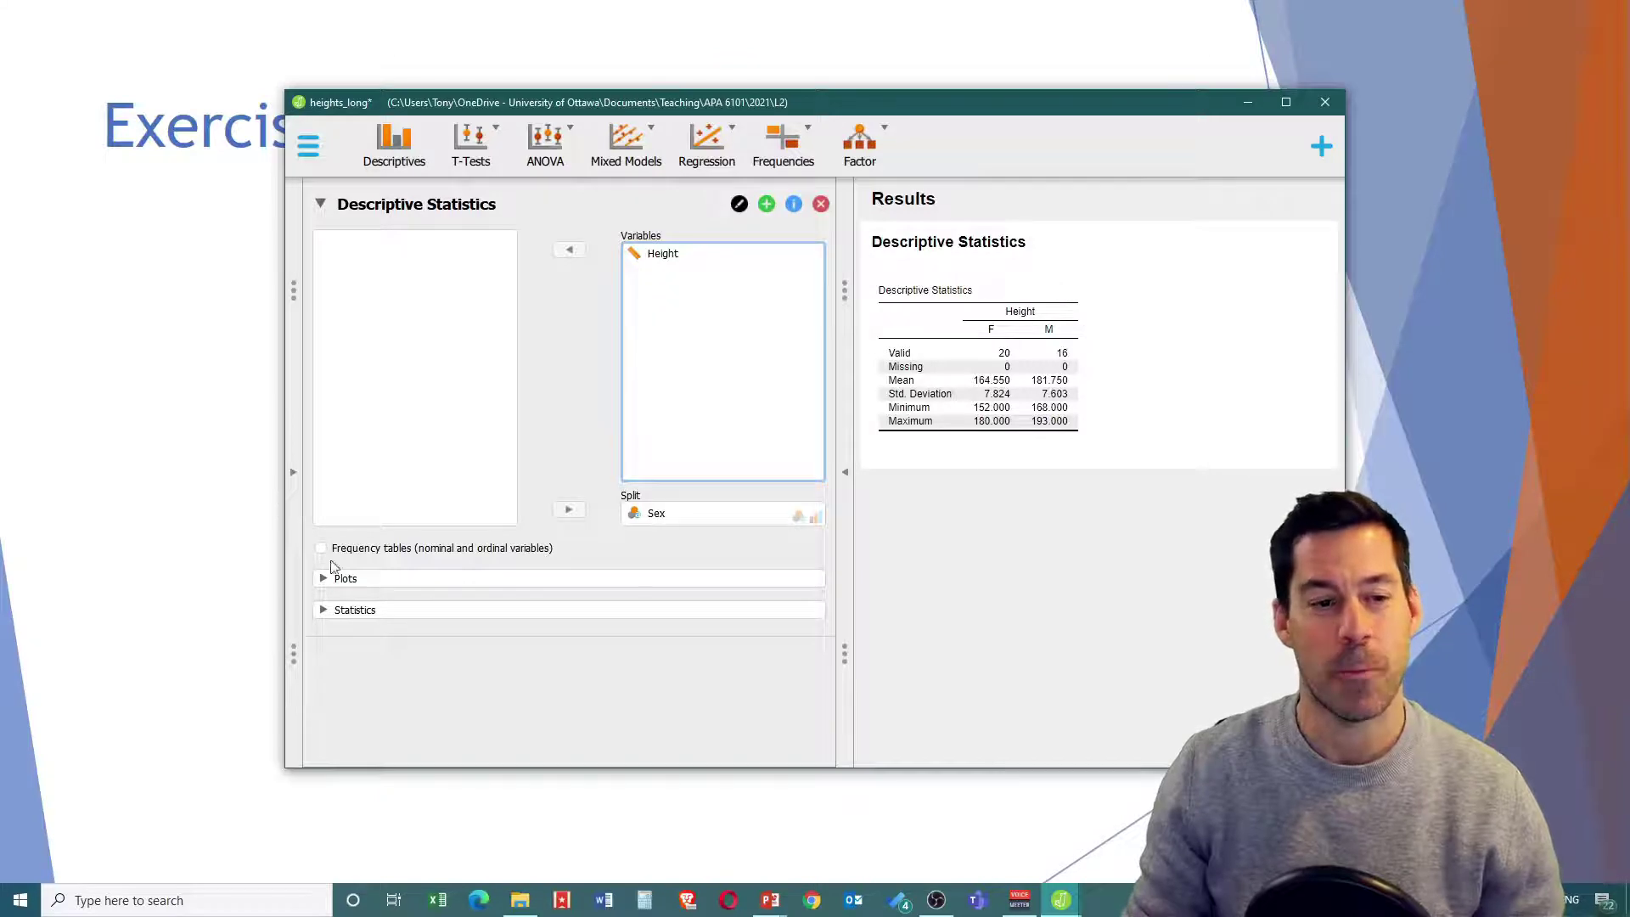
{"action": "left_click", "coordinate": [327, 611]}
Step: Close JASP entirely without saving the heights_long changes
{"action": "left_click", "coordinate": [340, 578]}
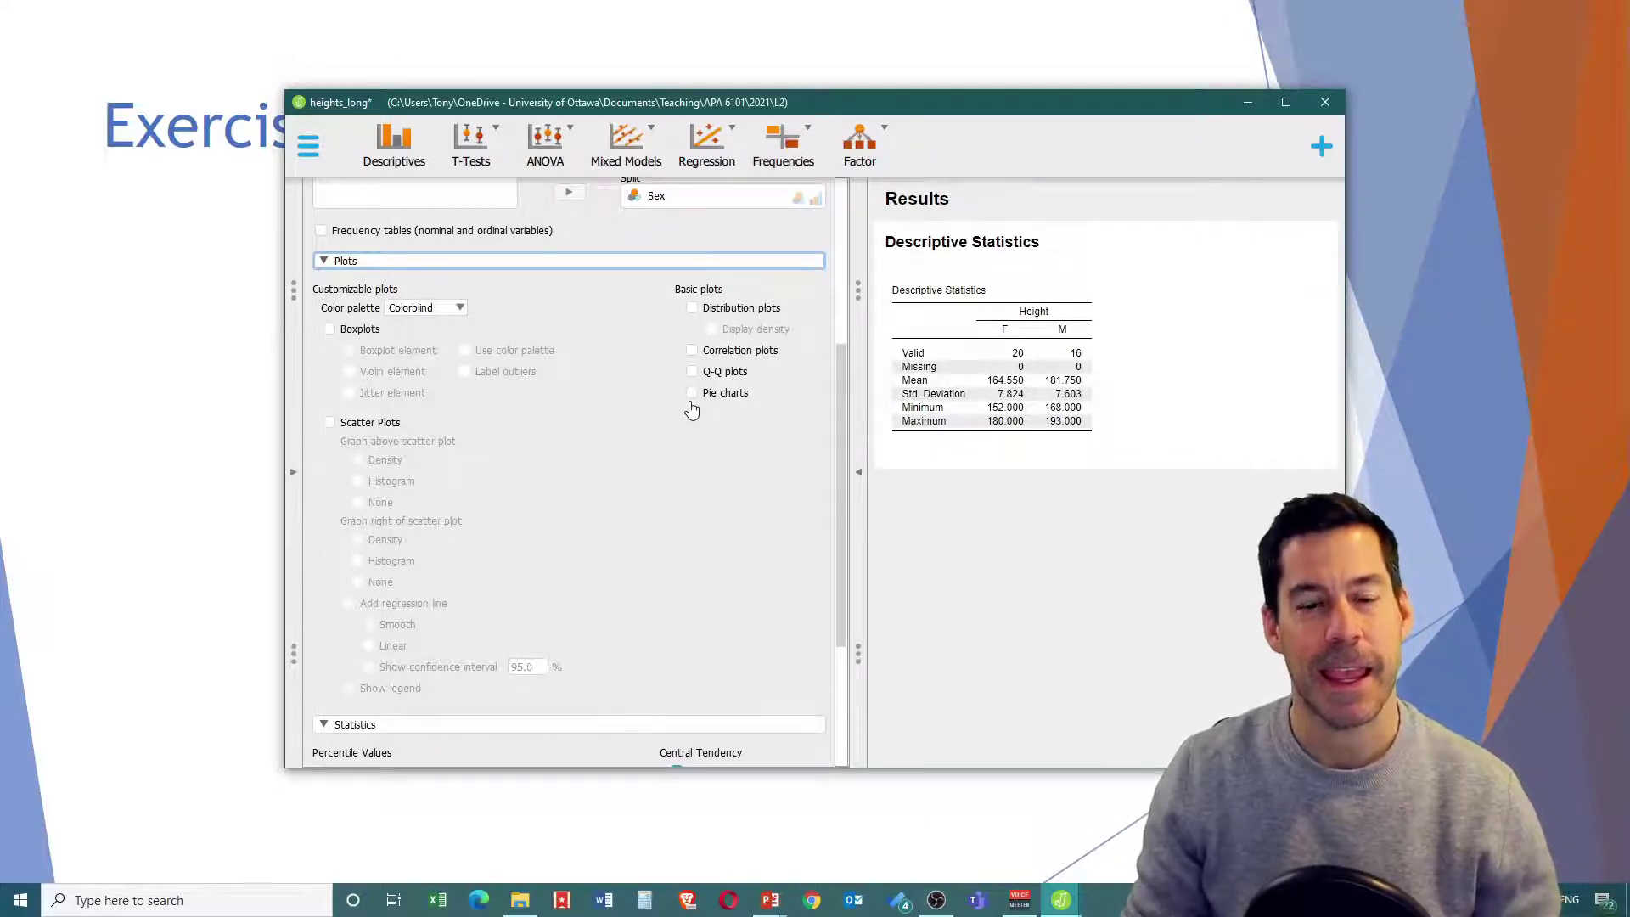
{"action": "left_click", "coordinate": [1325, 102]}
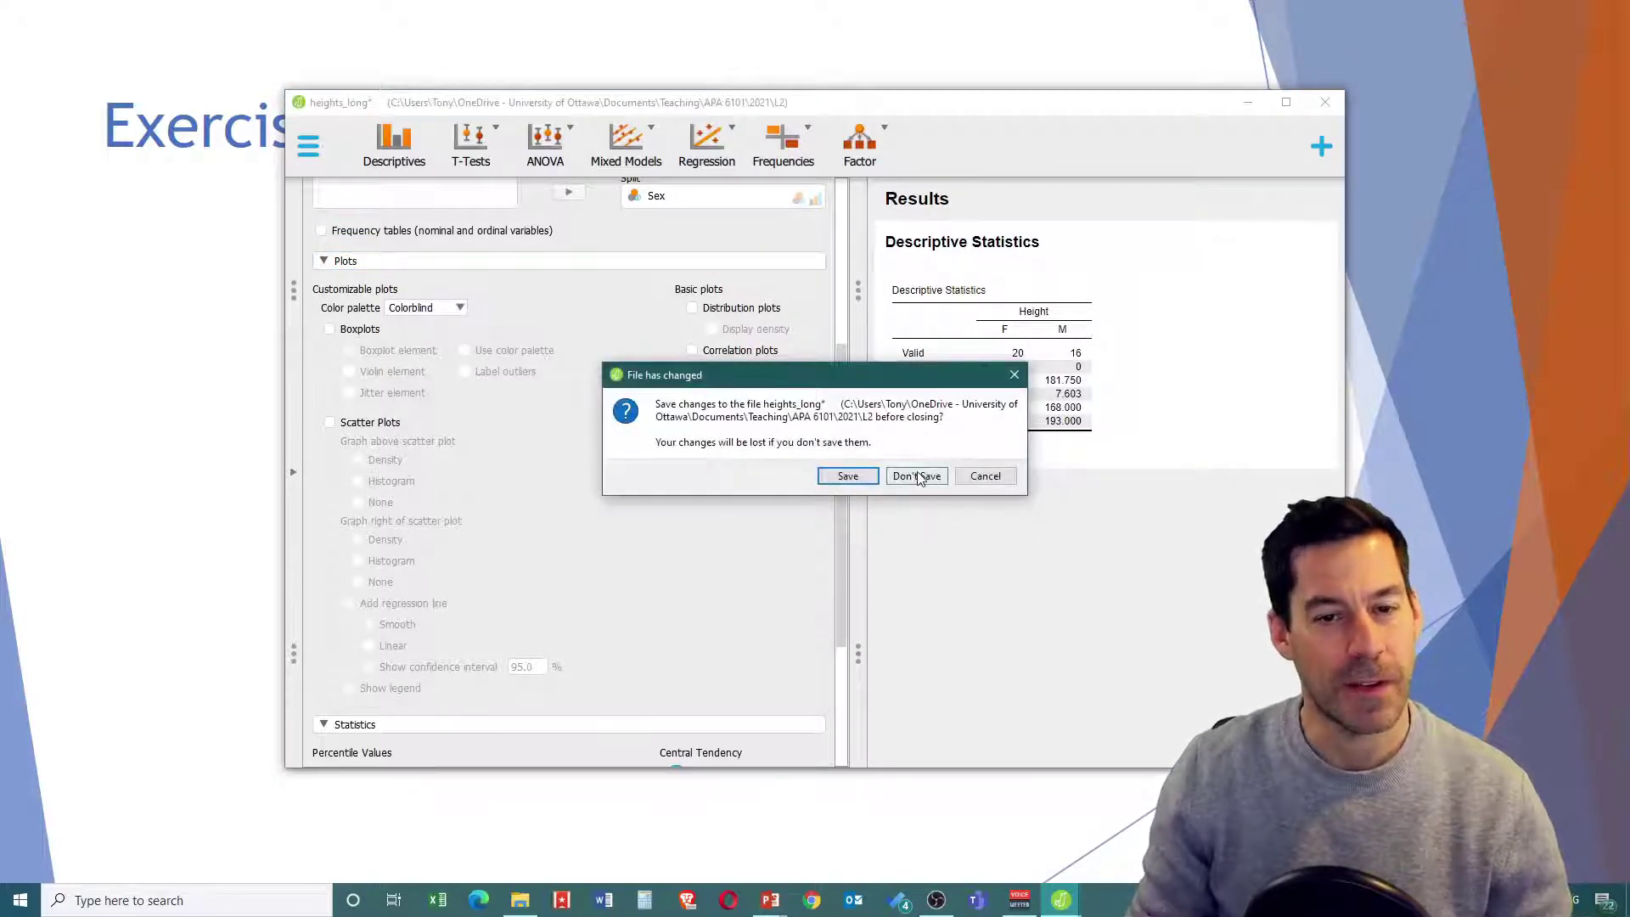
{"action": "left_click", "coordinate": [915, 475]}
{"action": "left_click", "coordinate": [1325, 101]}
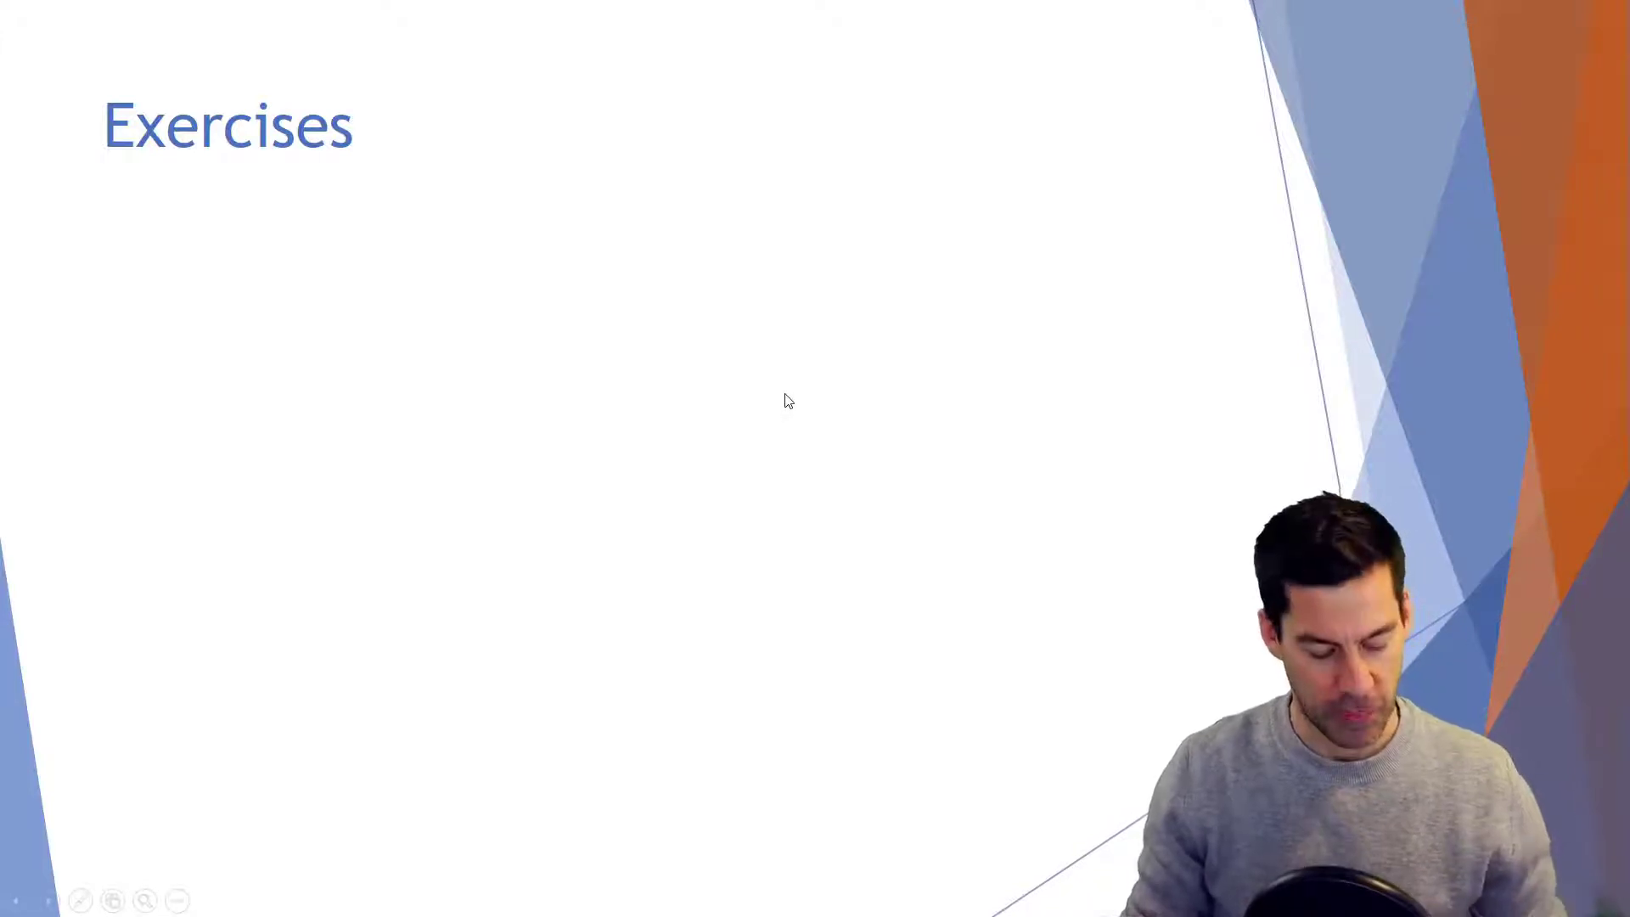
{"action": "key", "text": "super"}
Step: Launch IBM SPSS Statistics 25 by searching 'spss' from the Start menu
{"action": "type", "text": "spss"}
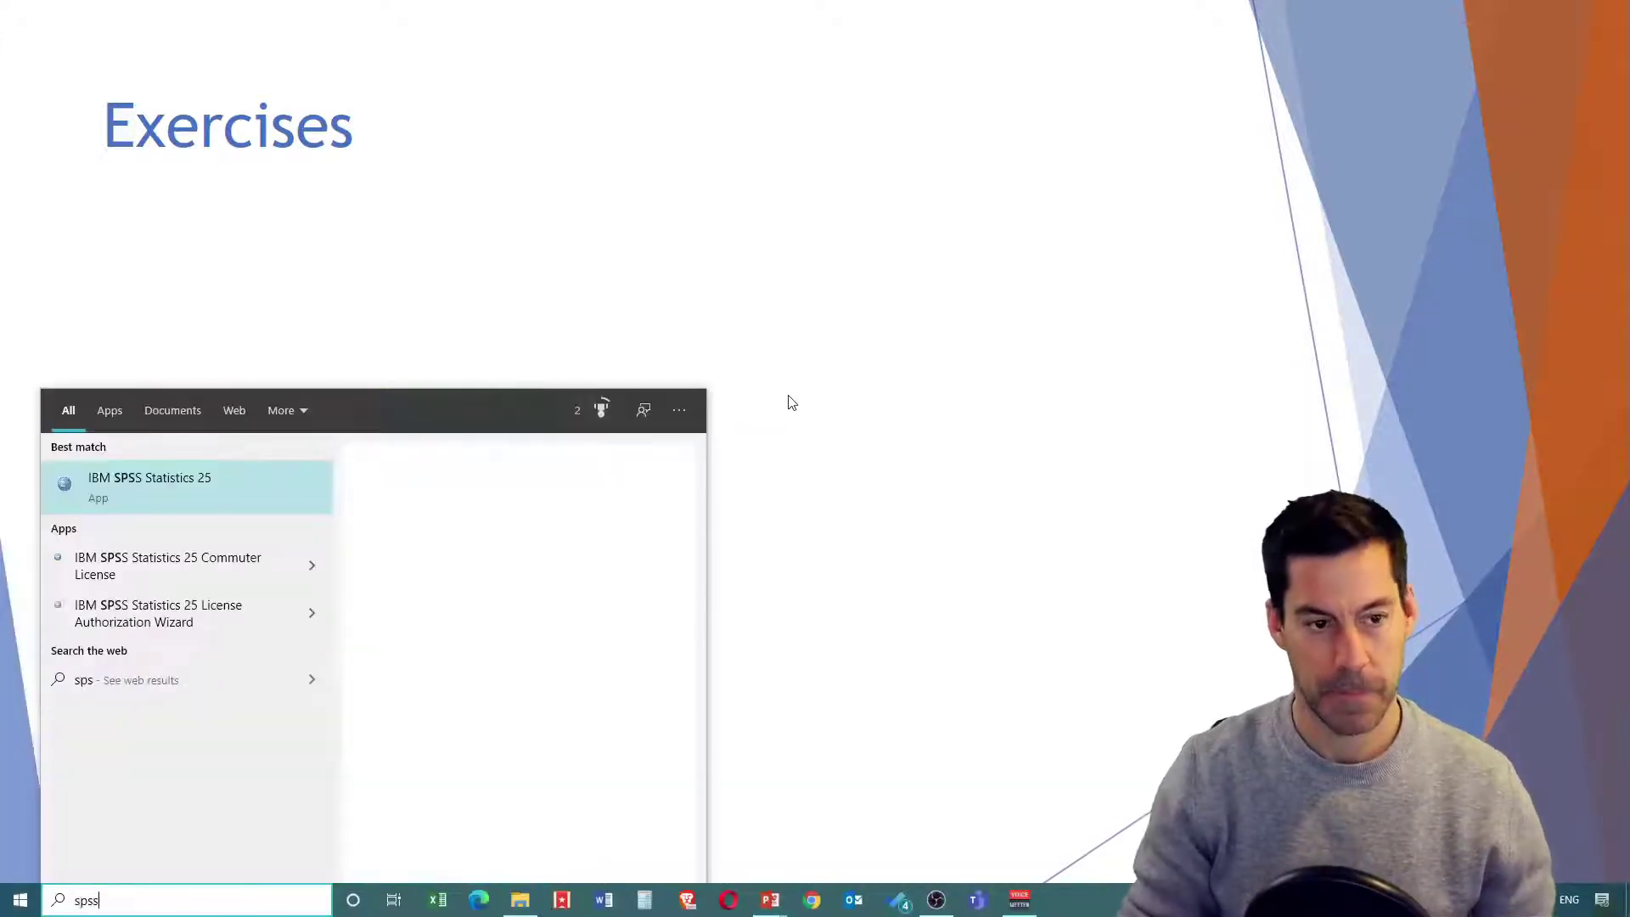
{"action": "key", "text": "Return"}
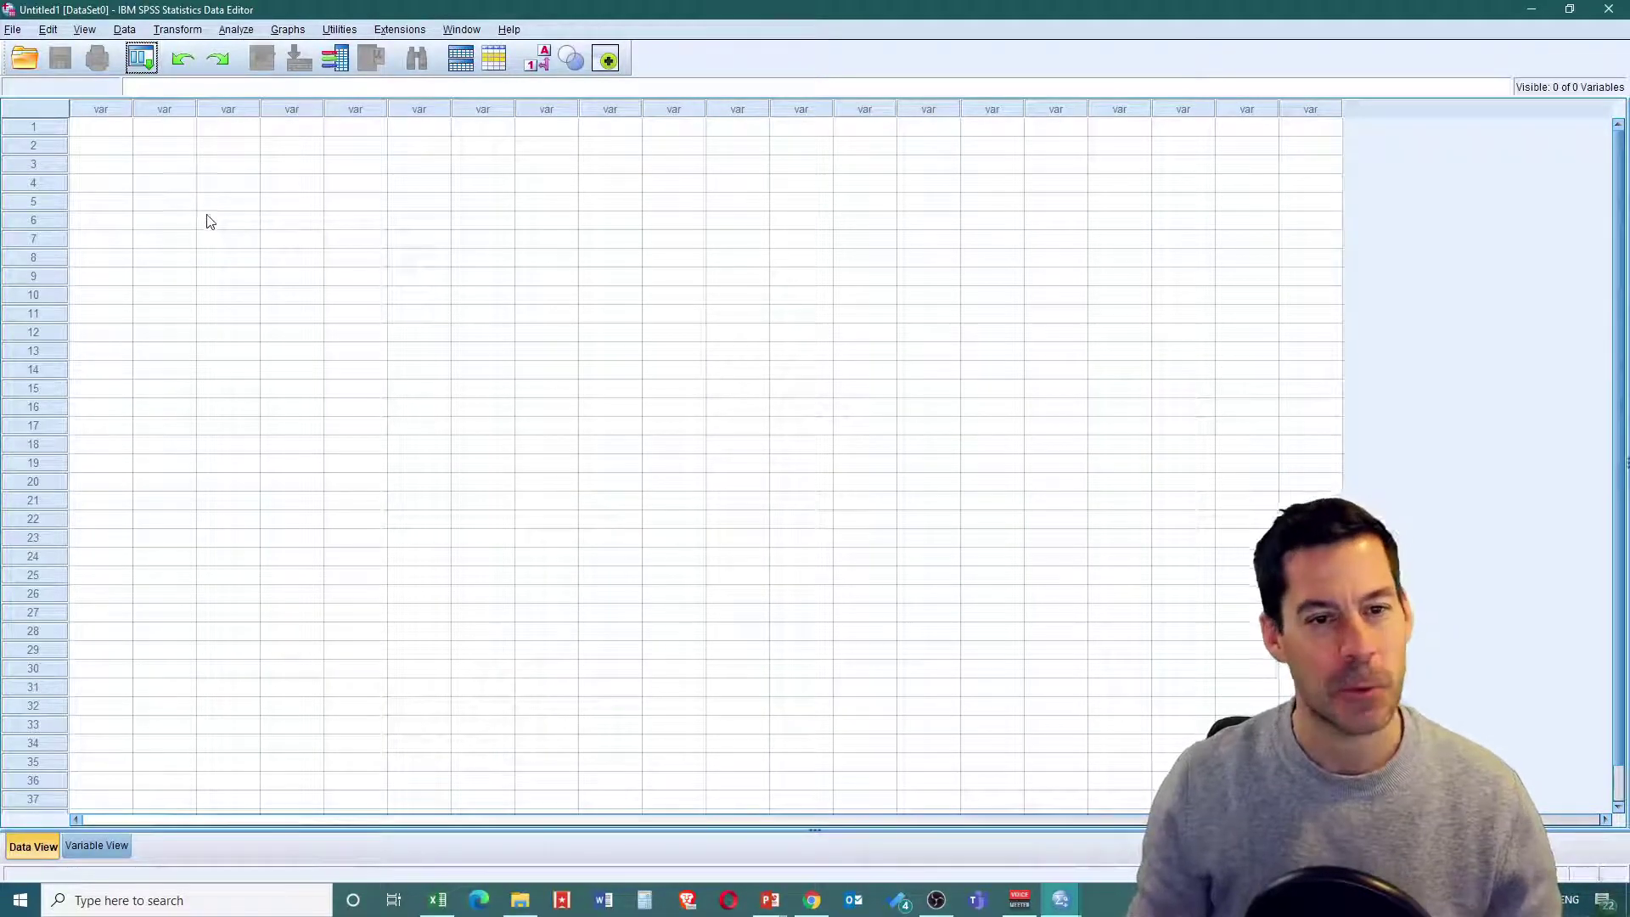
Step: Look over SPSS's Import Data options without choosing, then bring up the Excel heights workbook
{"action": "left_click", "coordinate": [12, 30]}
{"action": "mouse_move", "coordinate": [49, 97]}
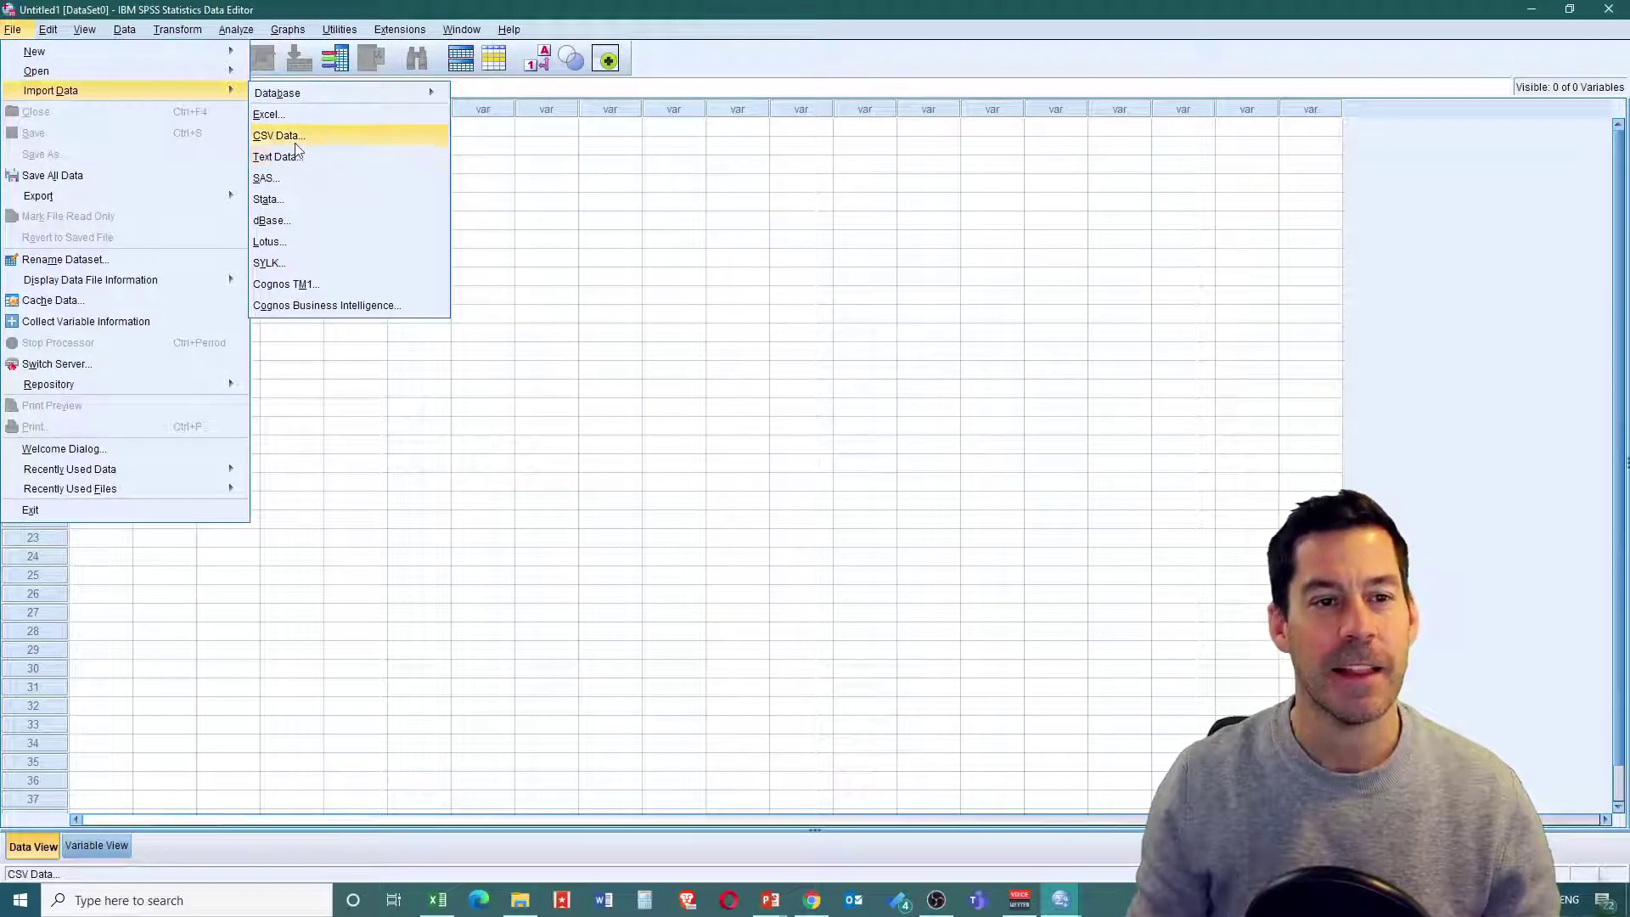
{"action": "left_click", "coordinate": [578, 200]}
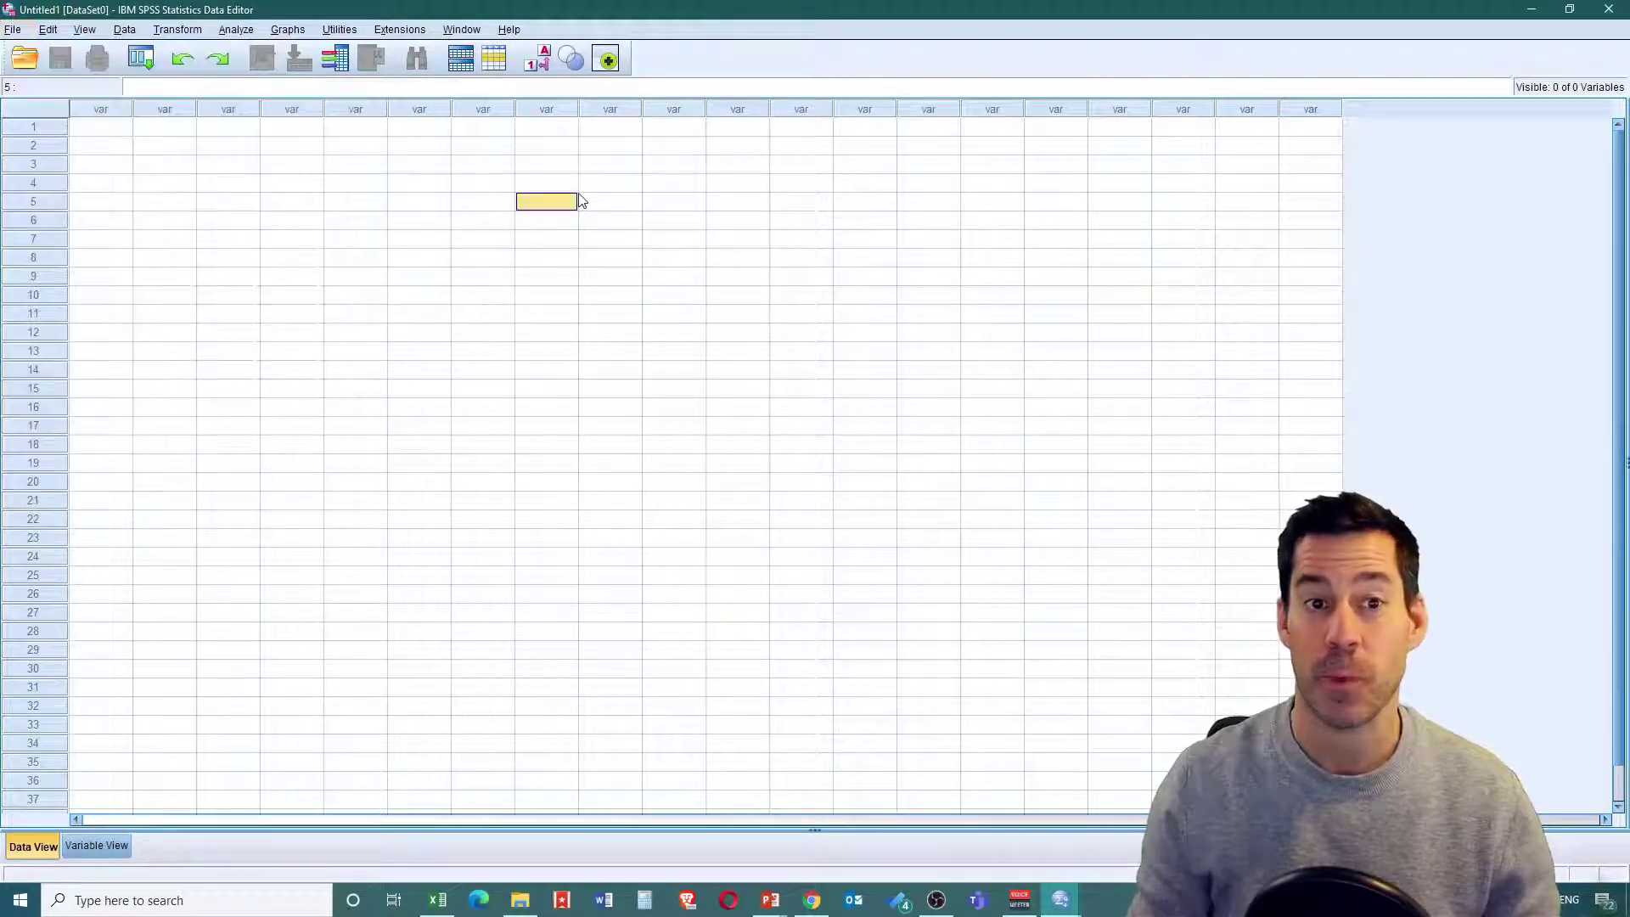
{"action": "left_click", "coordinate": [121, 129]}
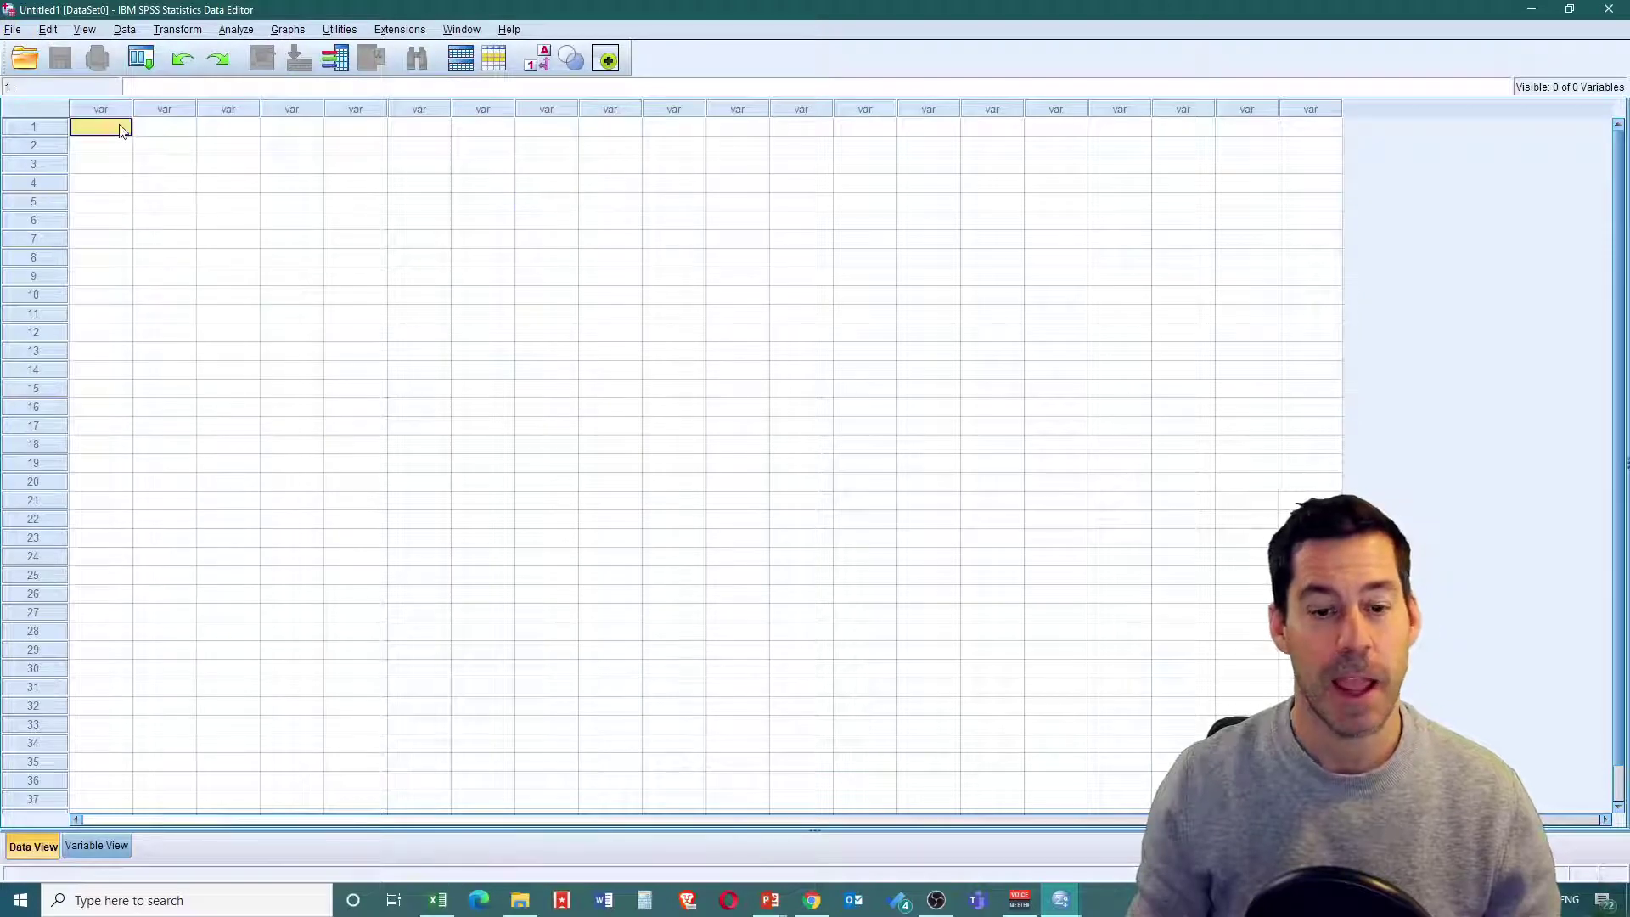
{"action": "left_click", "coordinate": [436, 900]}
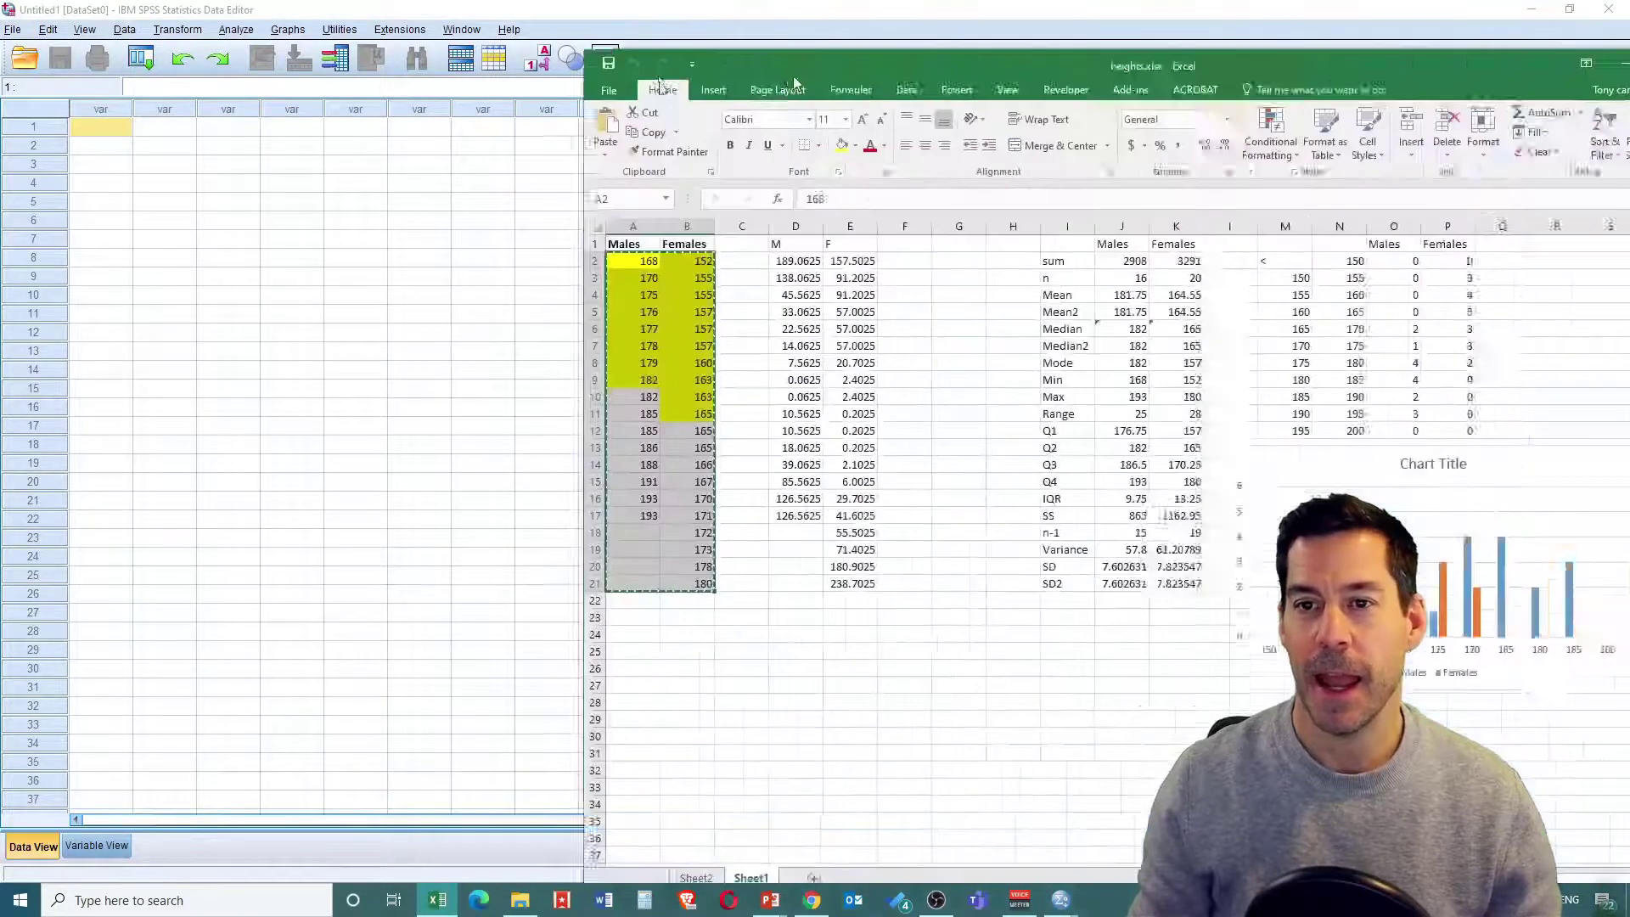
Step: Copy the Males and Females heights (A2:B21) from Excel and return to the SPSS editor
{"action": "left_click_drag", "start_coordinate": [828, 68], "coordinate": [391, 53]}
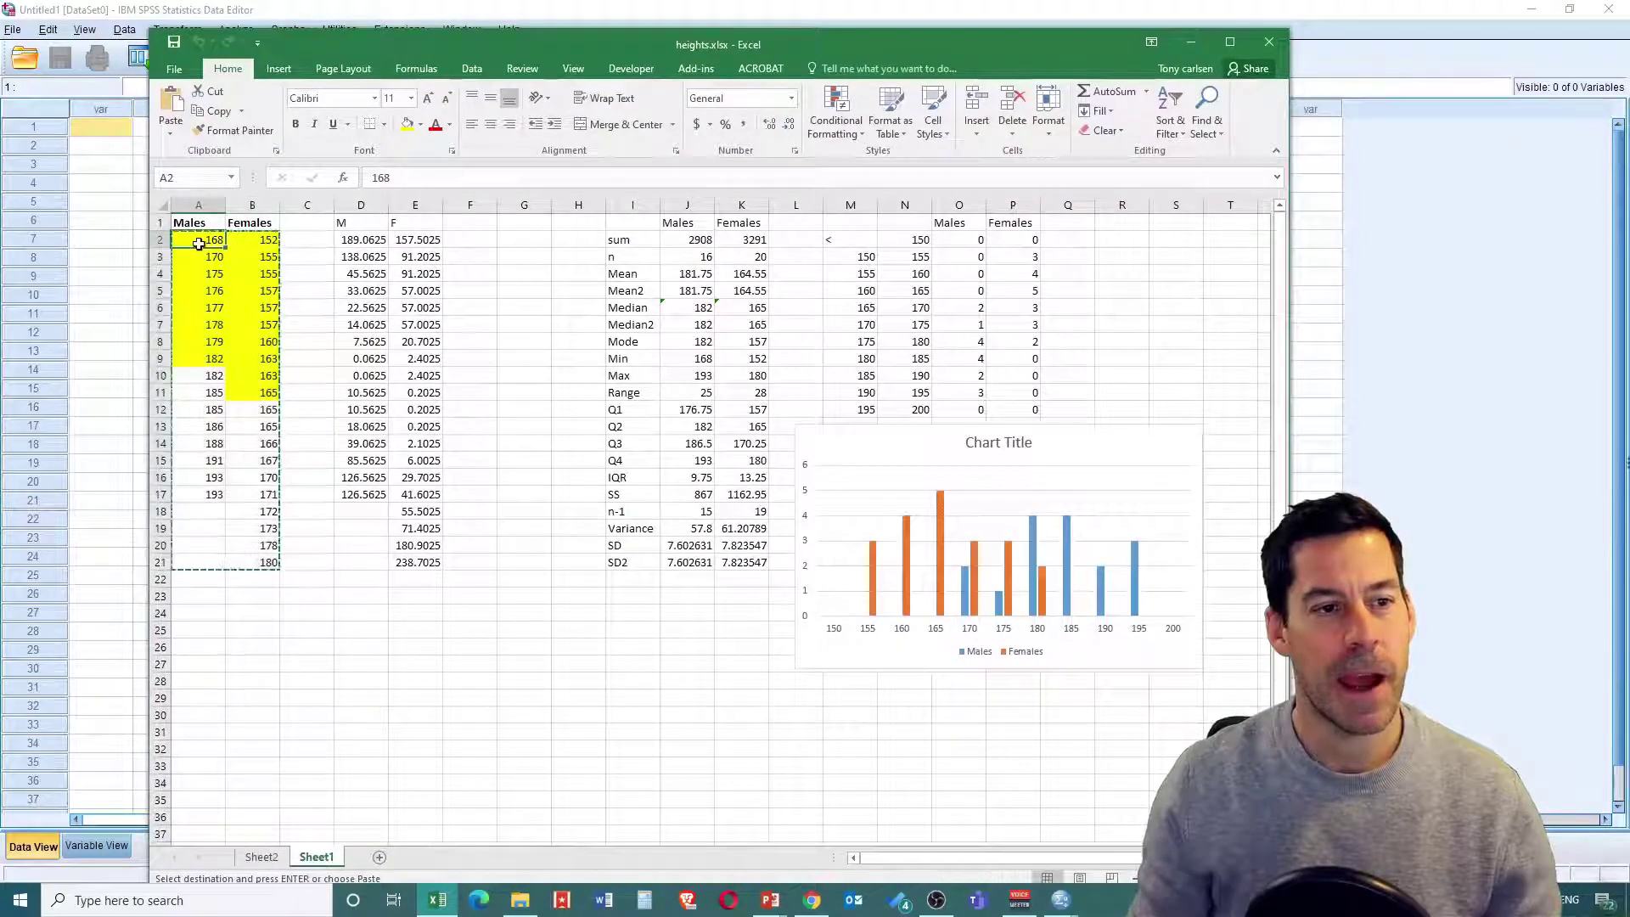
{"action": "left_click_drag", "start_coordinate": [208, 242], "coordinate": [232, 580]}
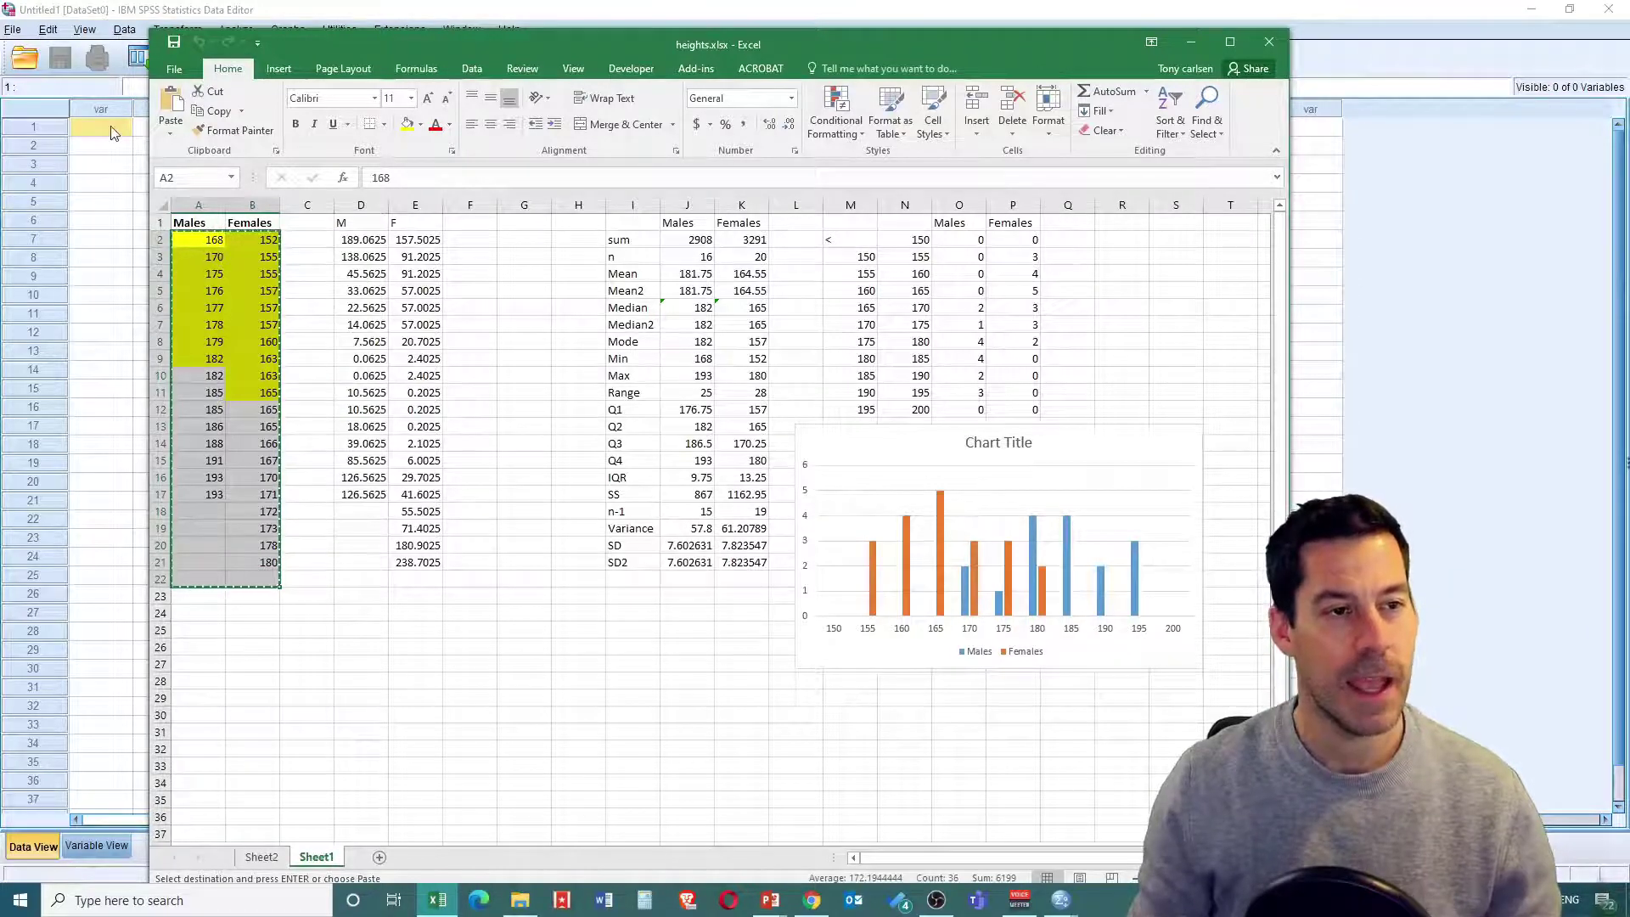
{"action": "left_click", "coordinate": [318, 10]}
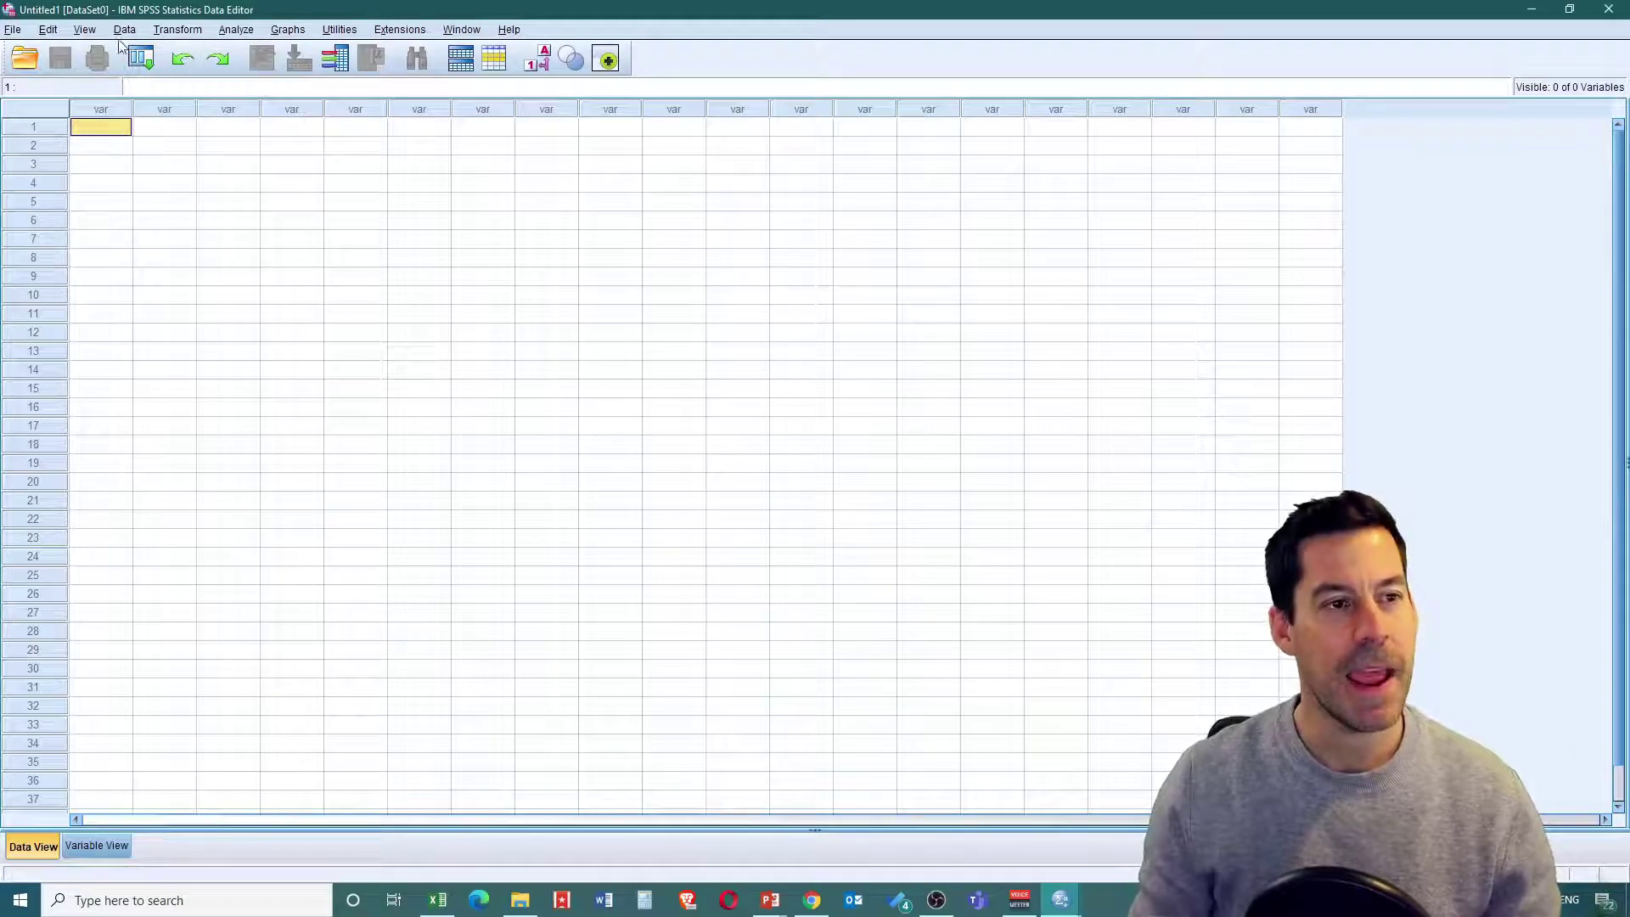
Step: Paste the heights into SPSS as VAR00001 and VAR00002 and show them in Variable View
{"action": "left_click", "coordinate": [60, 32]}
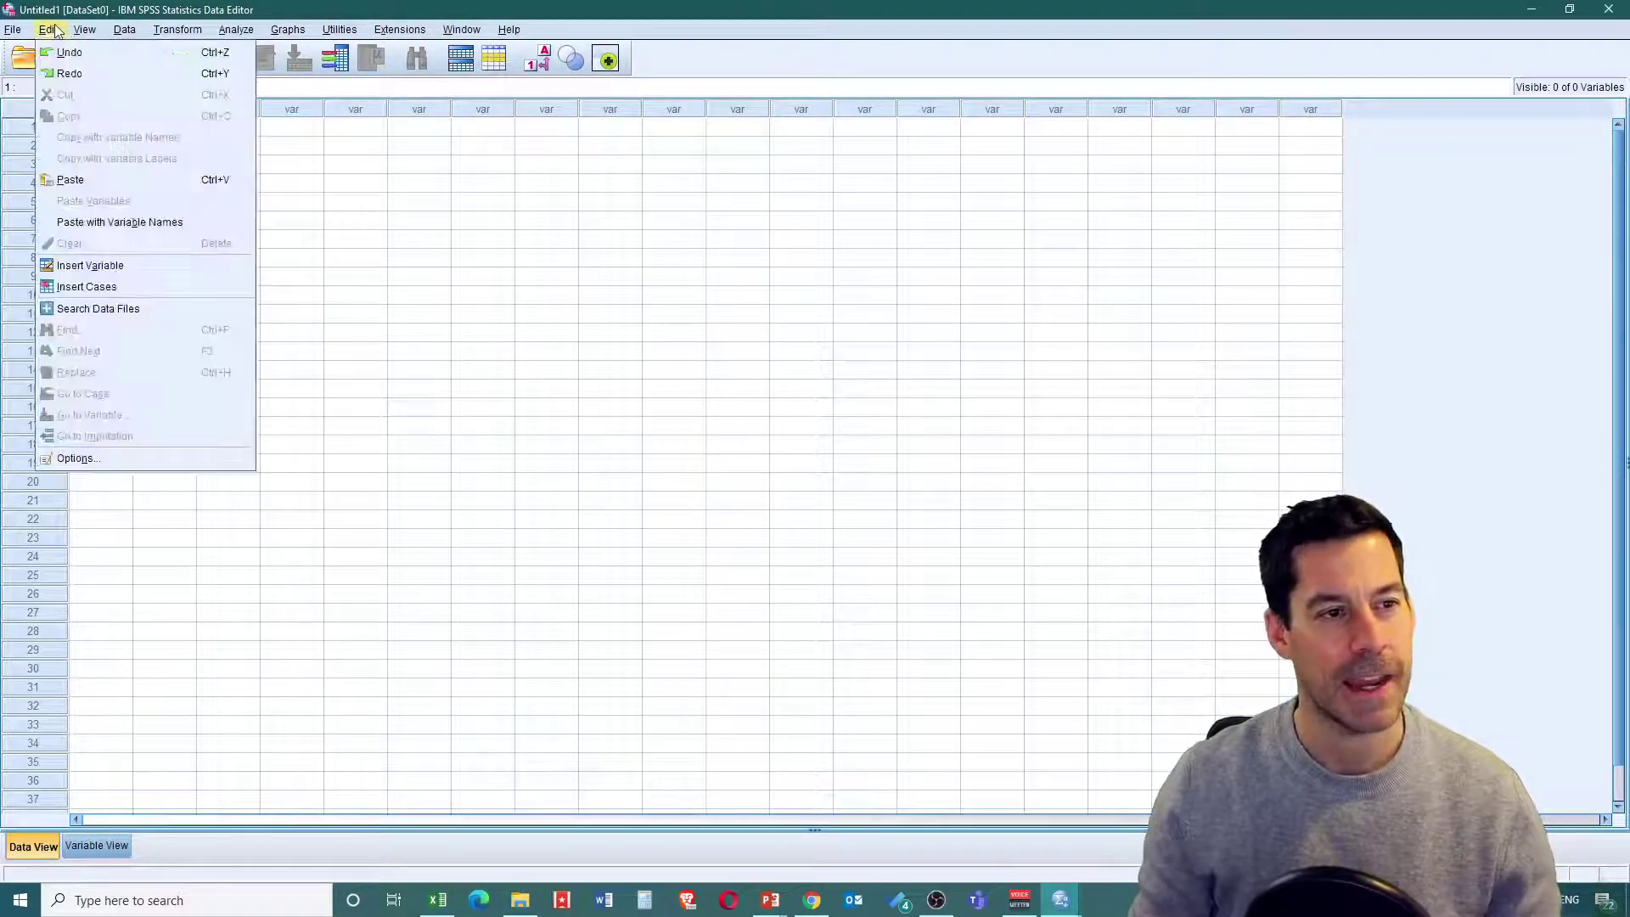
{"action": "left_click", "coordinate": [80, 179]}
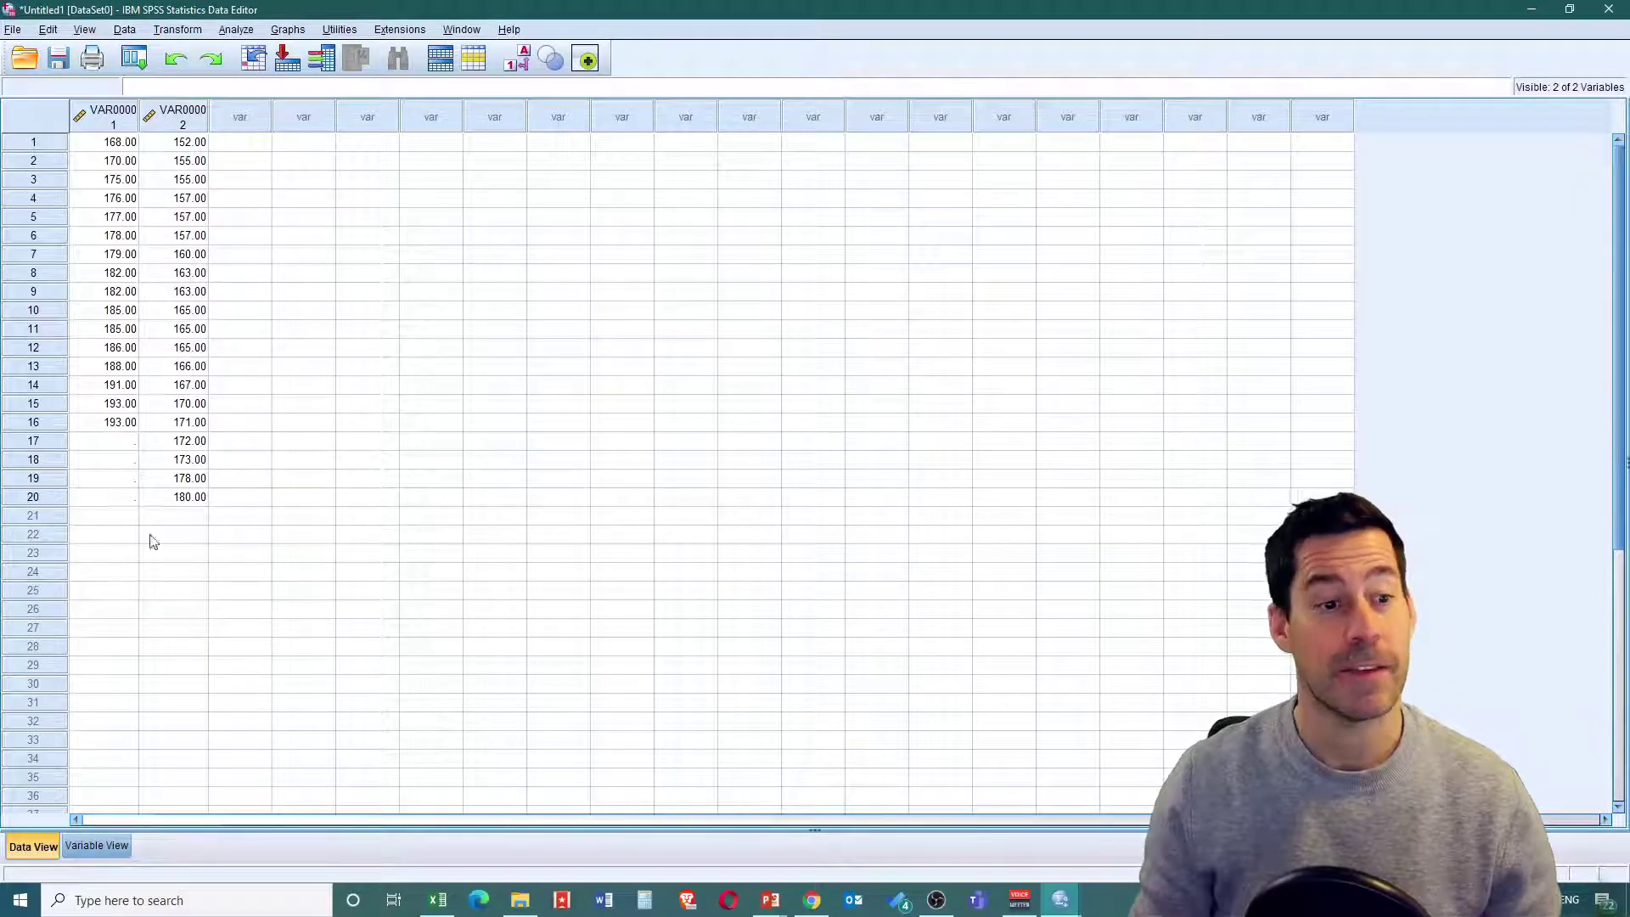
{"action": "left_click", "coordinate": [97, 846]}
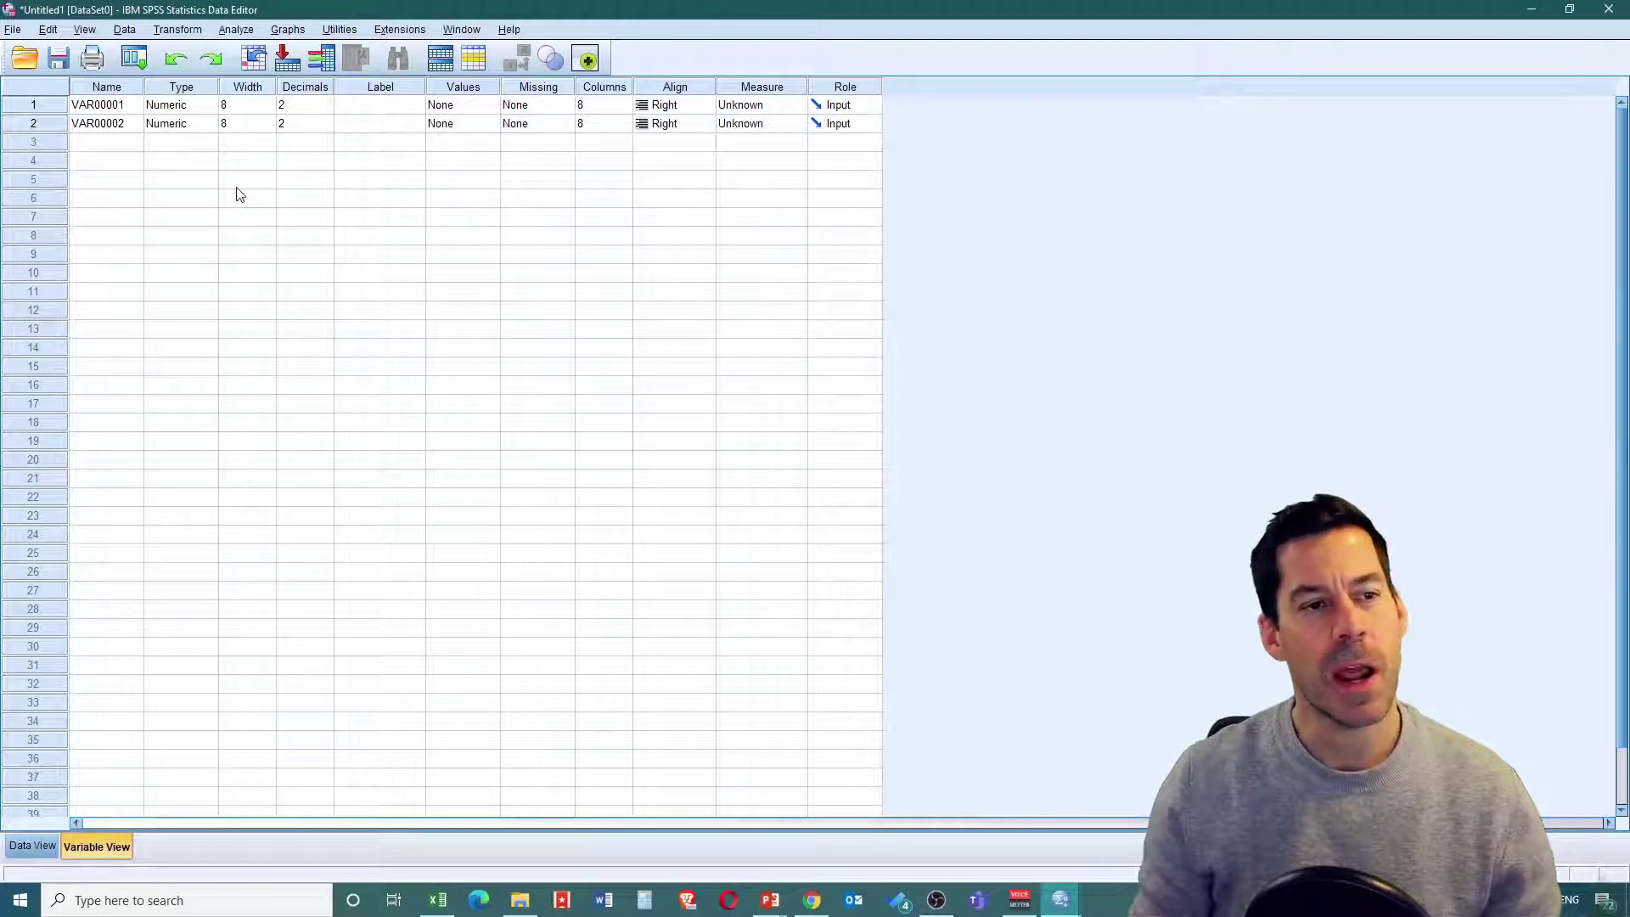
Step: Rename the two SPSS variables to Males and Females
{"action": "left_click", "coordinate": [99, 111]}
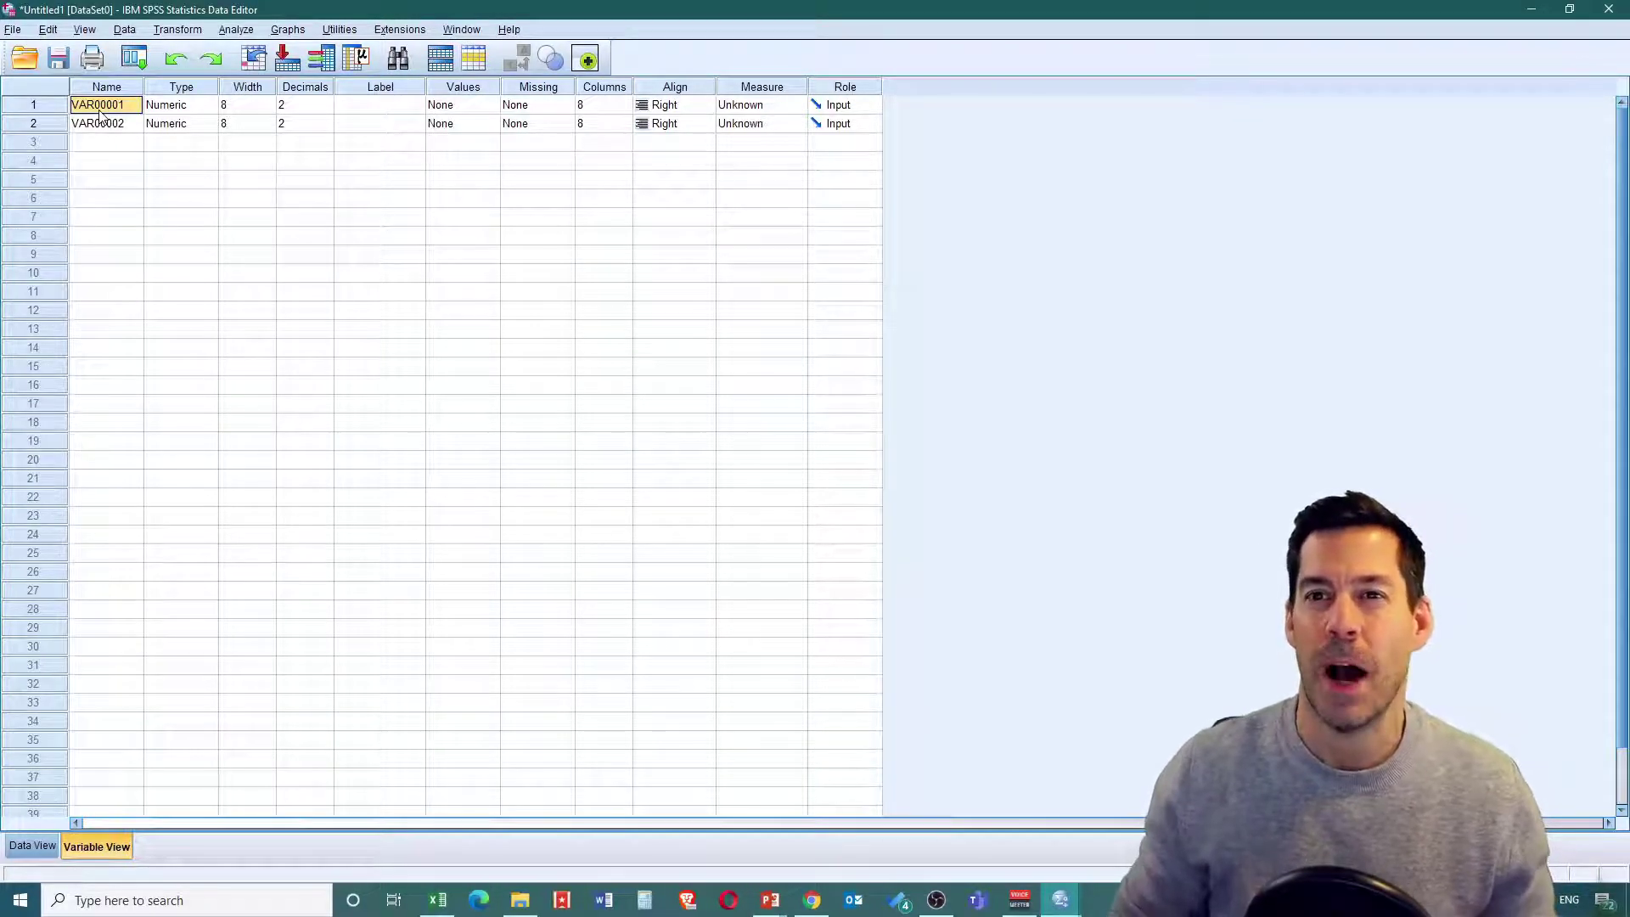
{"action": "type", "text": "Males"}
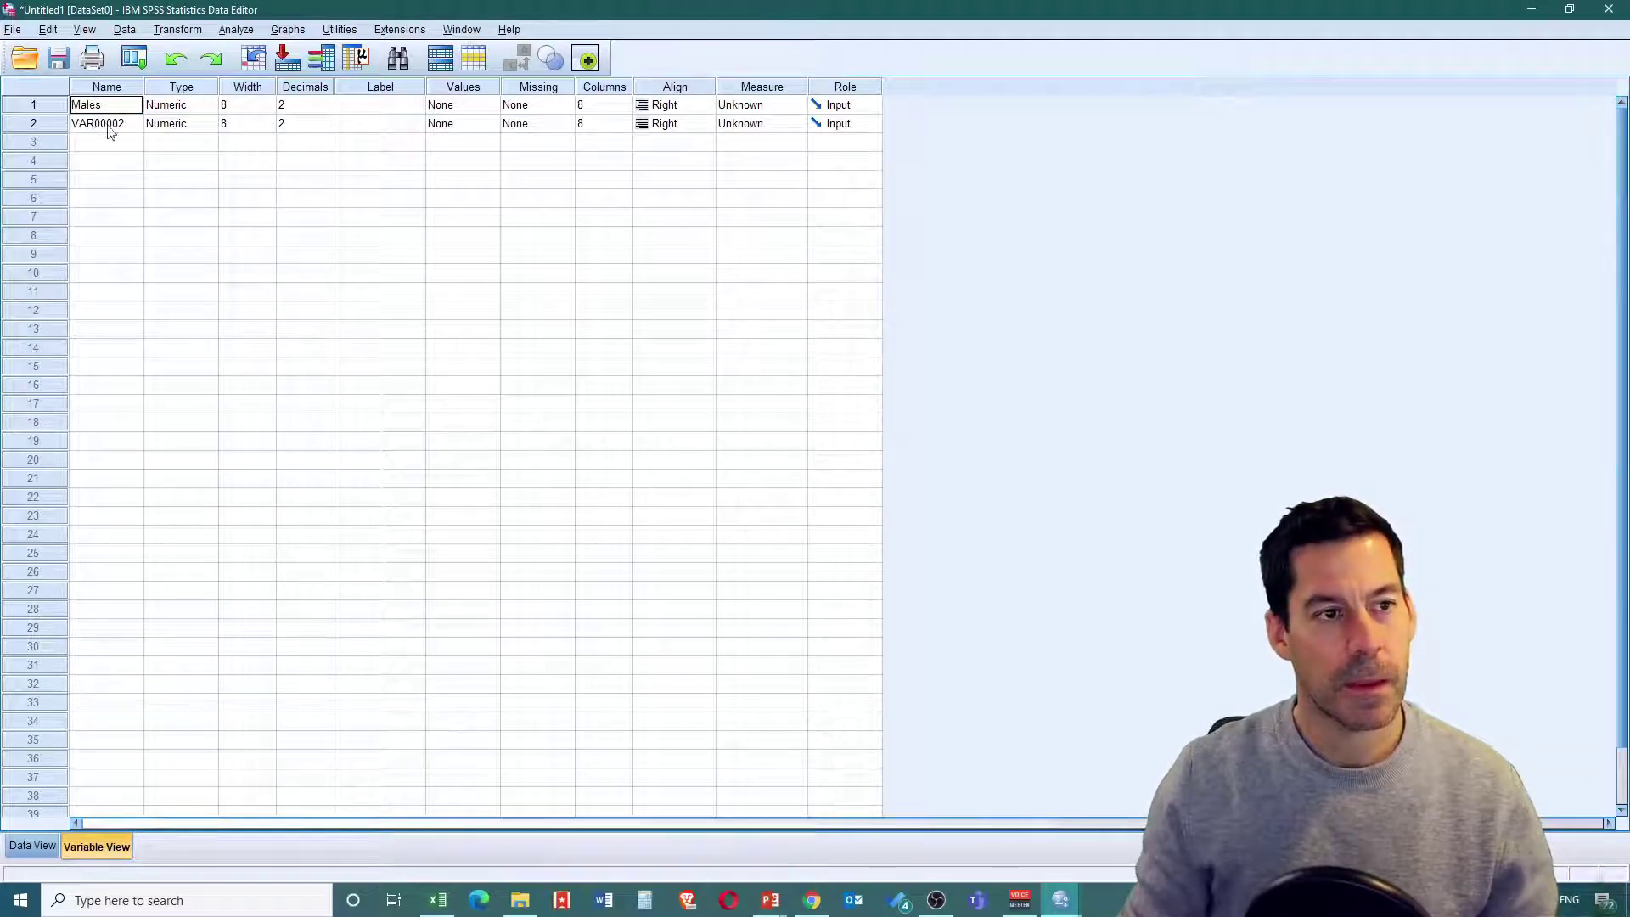
{"action": "left_click", "coordinate": [104, 125]}
{"action": "type", "text": "Fem"}
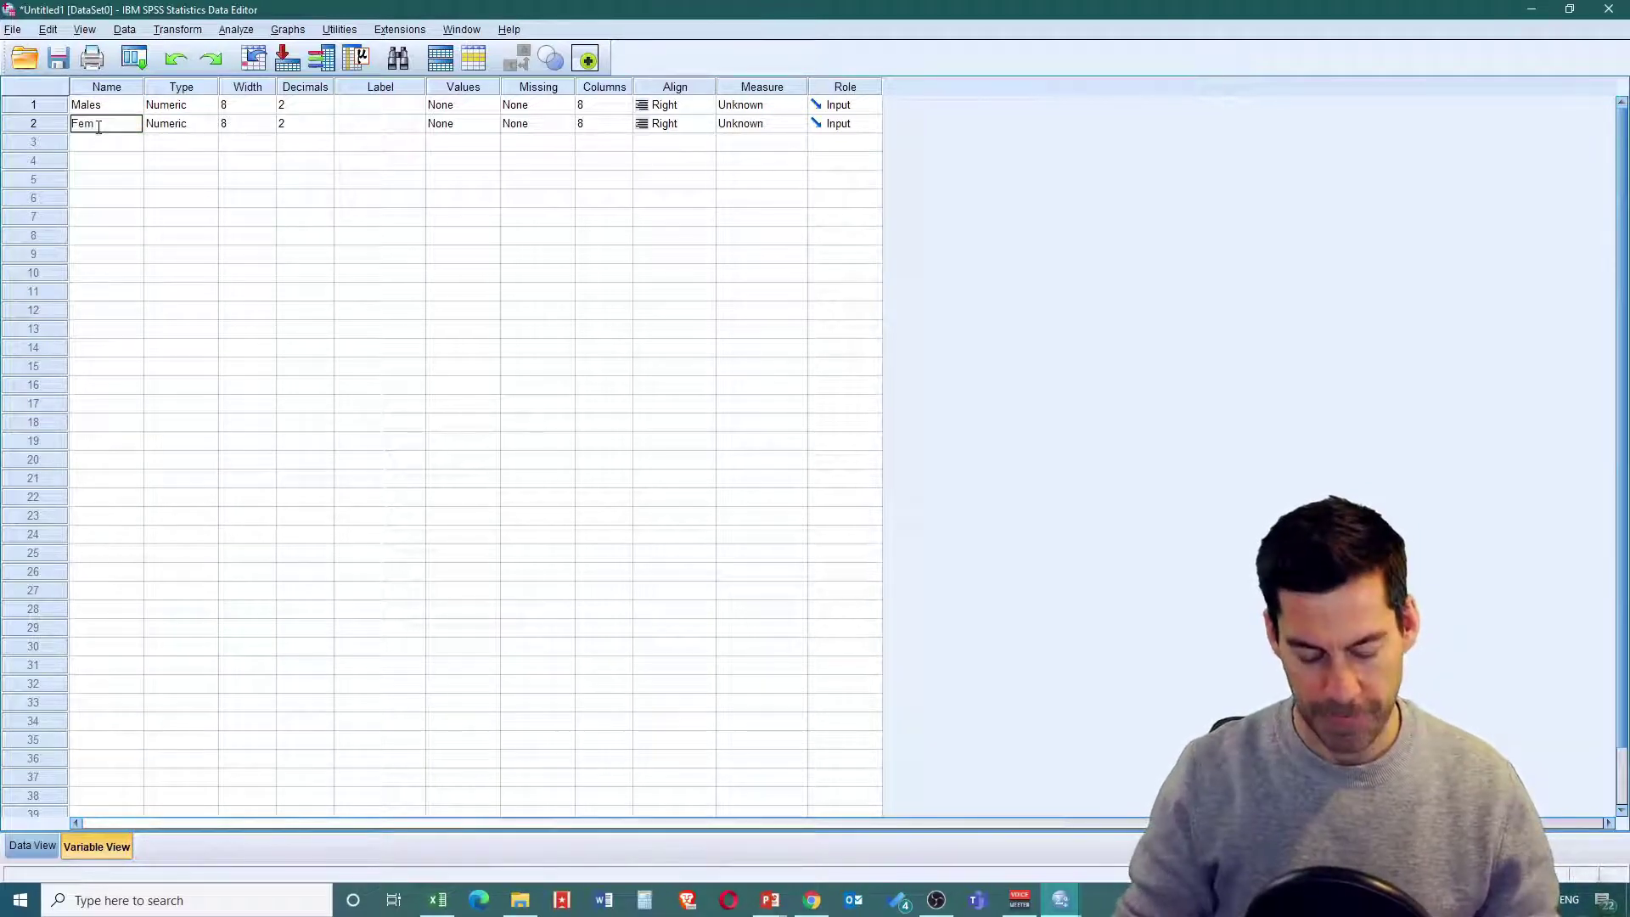
{"action": "type", "text": "ales"}
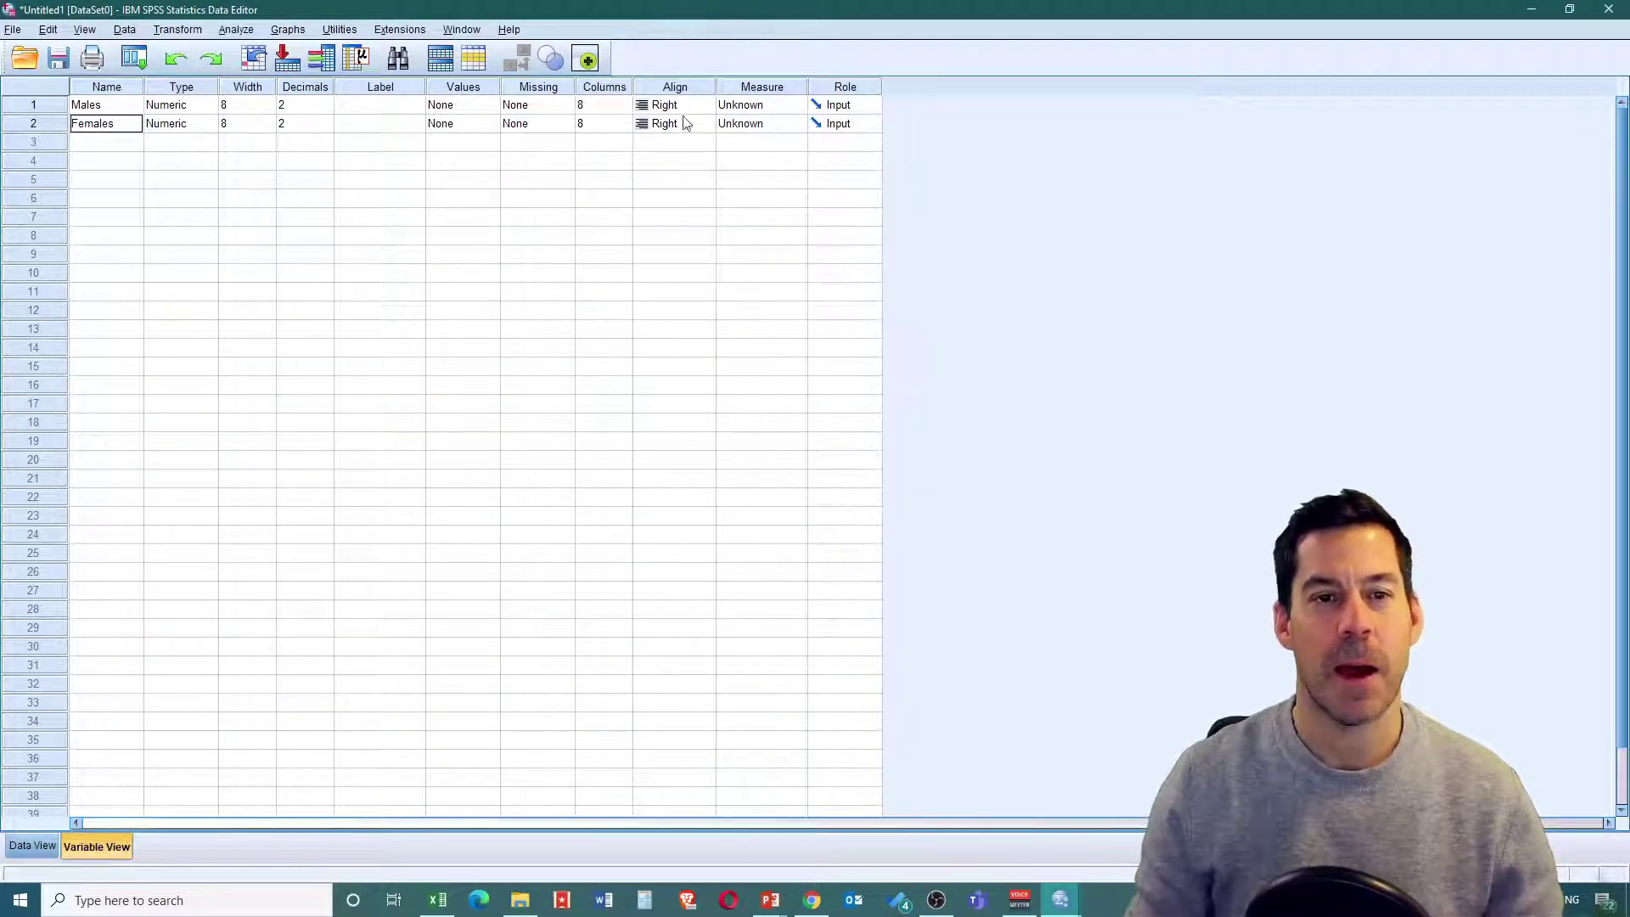
Step: Set both Males and Females to Scale measurement and go back to Data View
{"action": "left_click", "coordinate": [763, 105]}
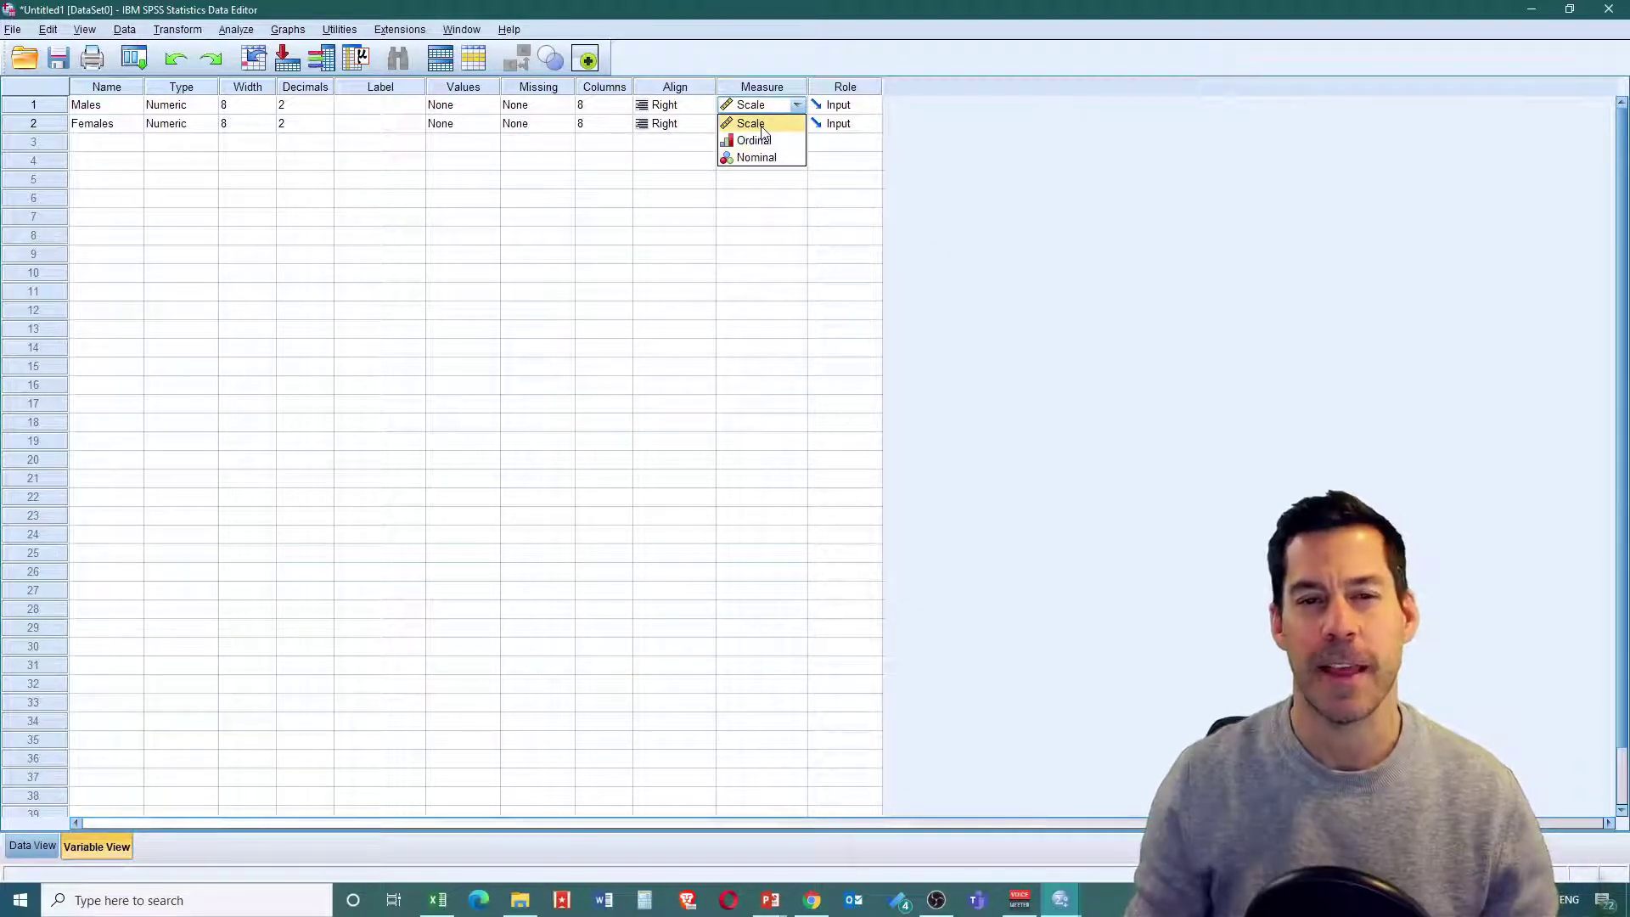
{"action": "left_click", "coordinate": [763, 124]}
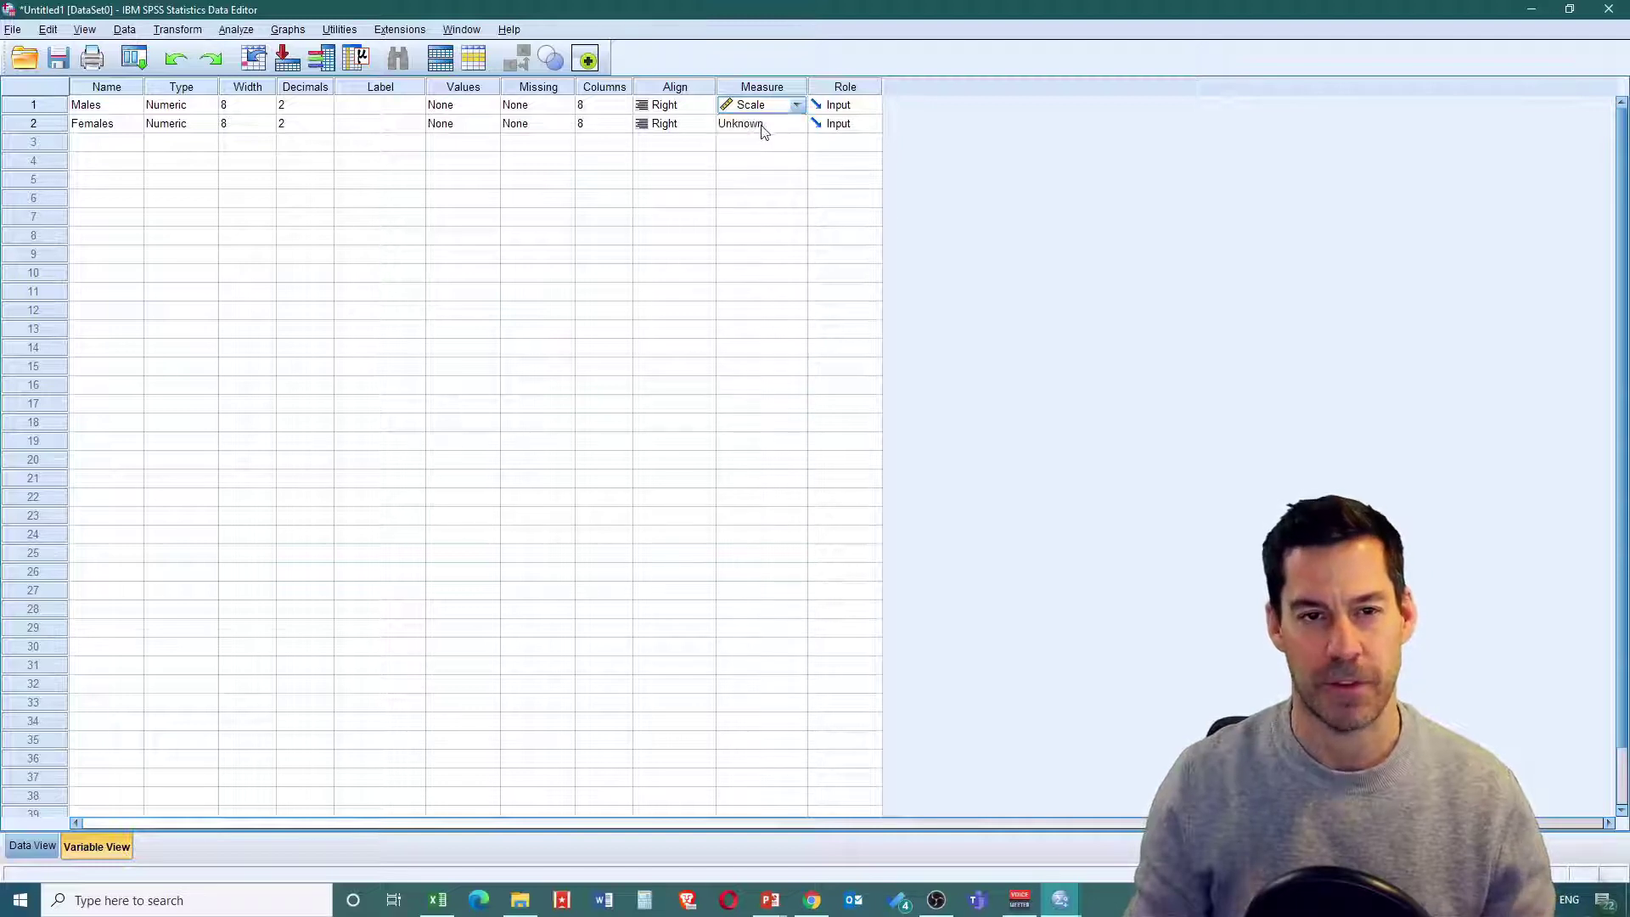
{"action": "left_click", "coordinate": [768, 125]}
{"action": "left_click", "coordinate": [779, 145]}
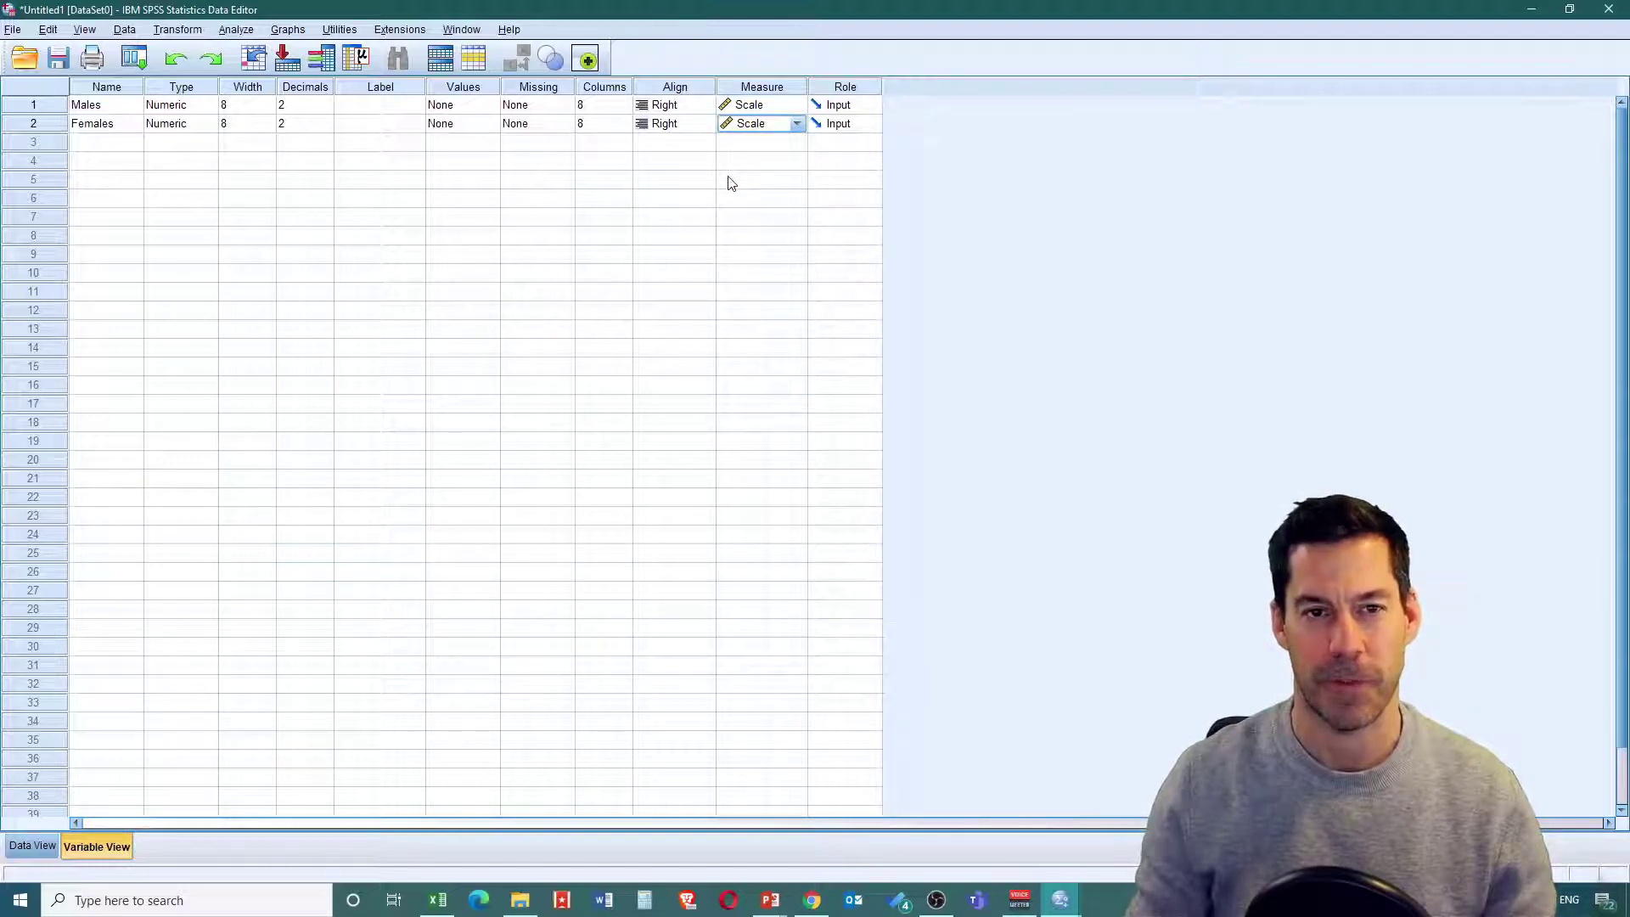
{"action": "left_click", "coordinate": [32, 846]}
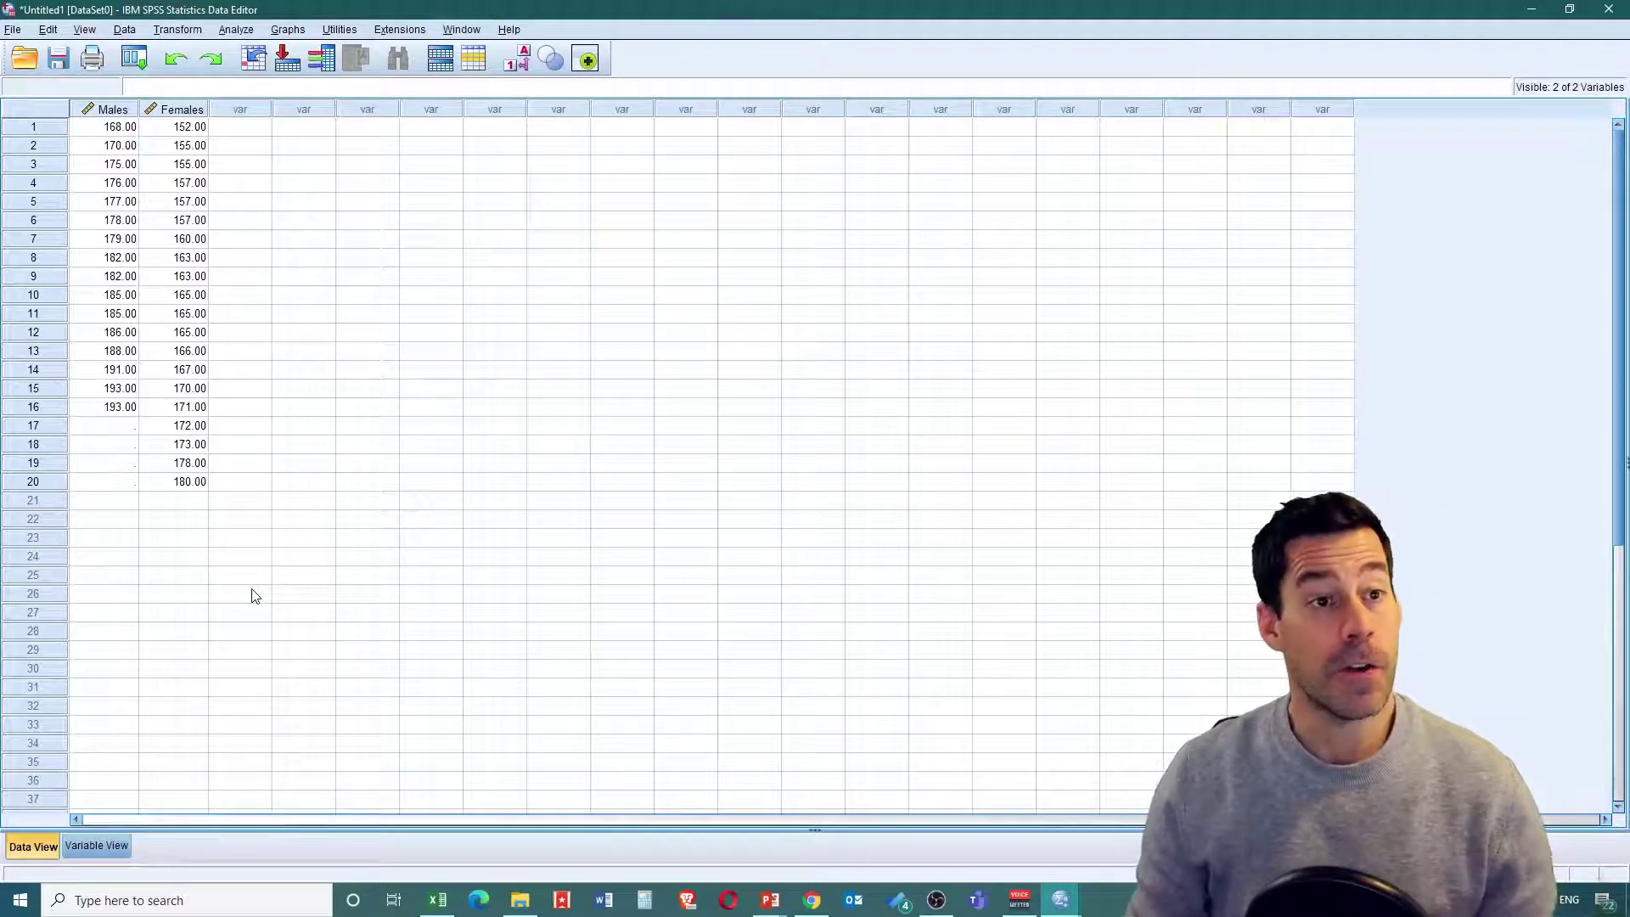
Step: Run SPSS Descriptives on Males and Females (means 181.75 and 164.55, SDs 7.60 and 7.82)
{"action": "left_click", "coordinate": [237, 30]}
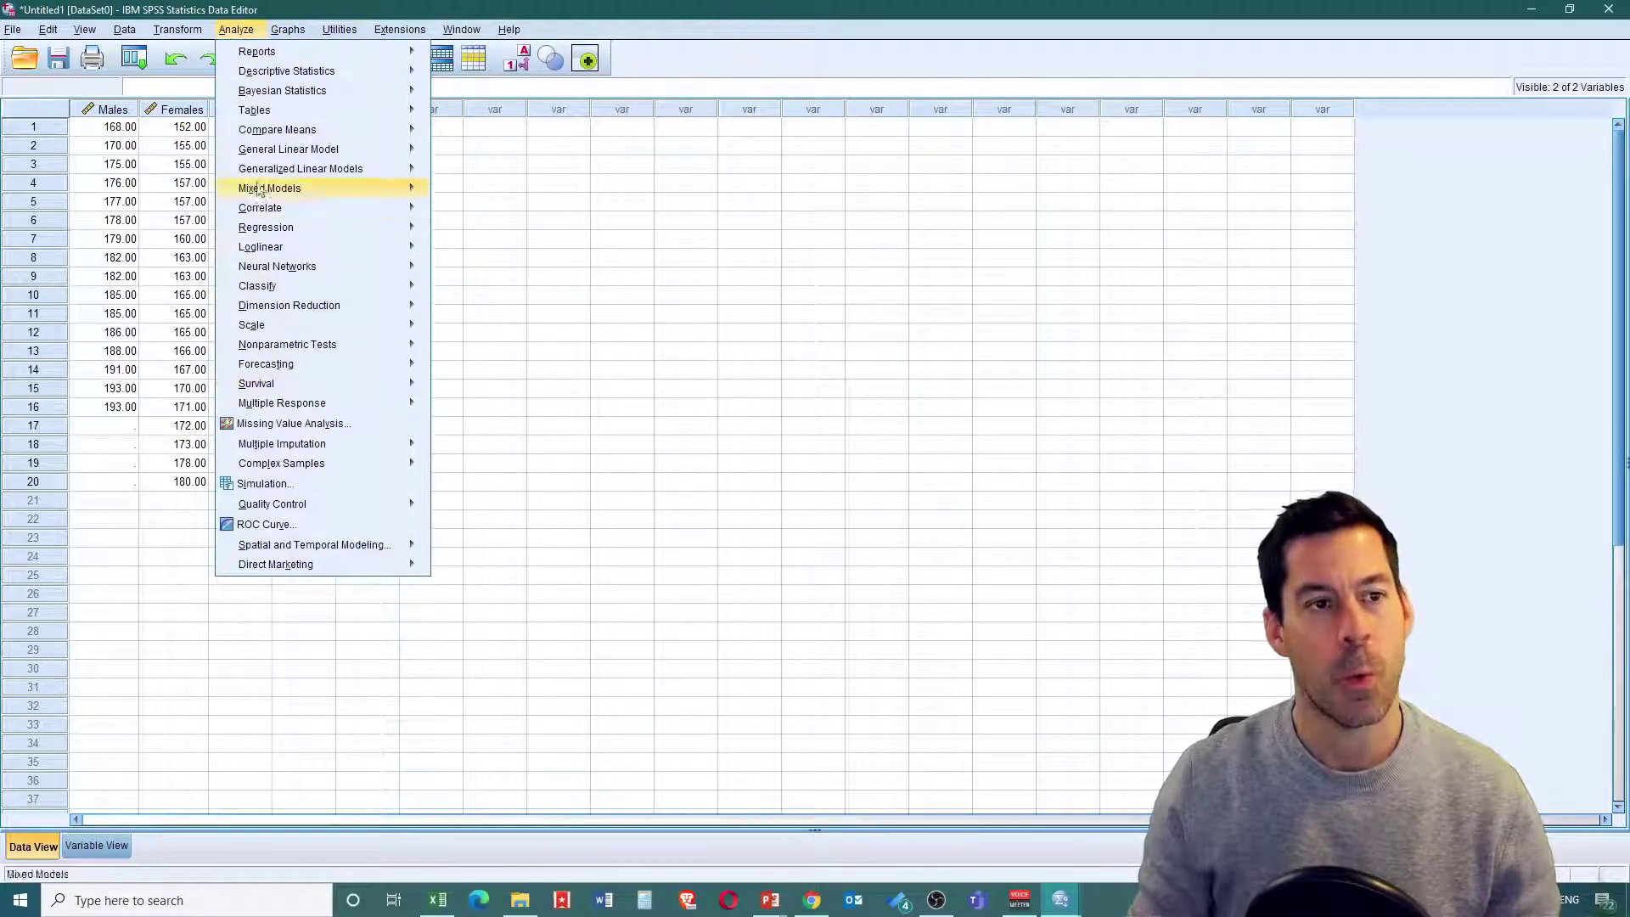
{"action": "mouse_move", "coordinate": [277, 76]}
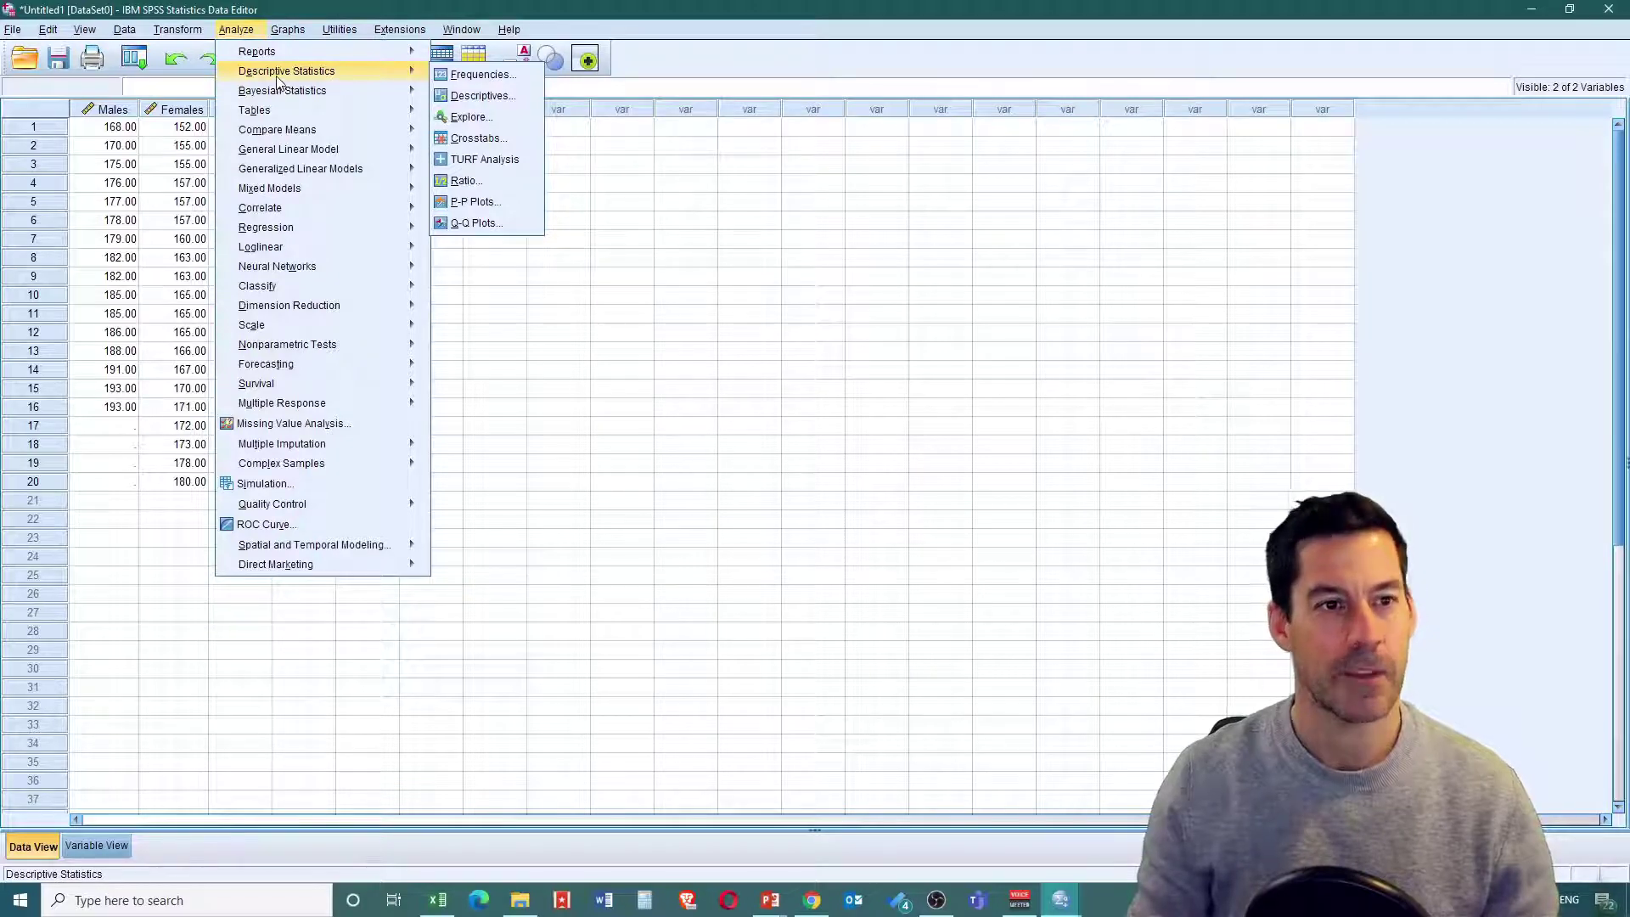
{"action": "left_click", "coordinate": [477, 96]}
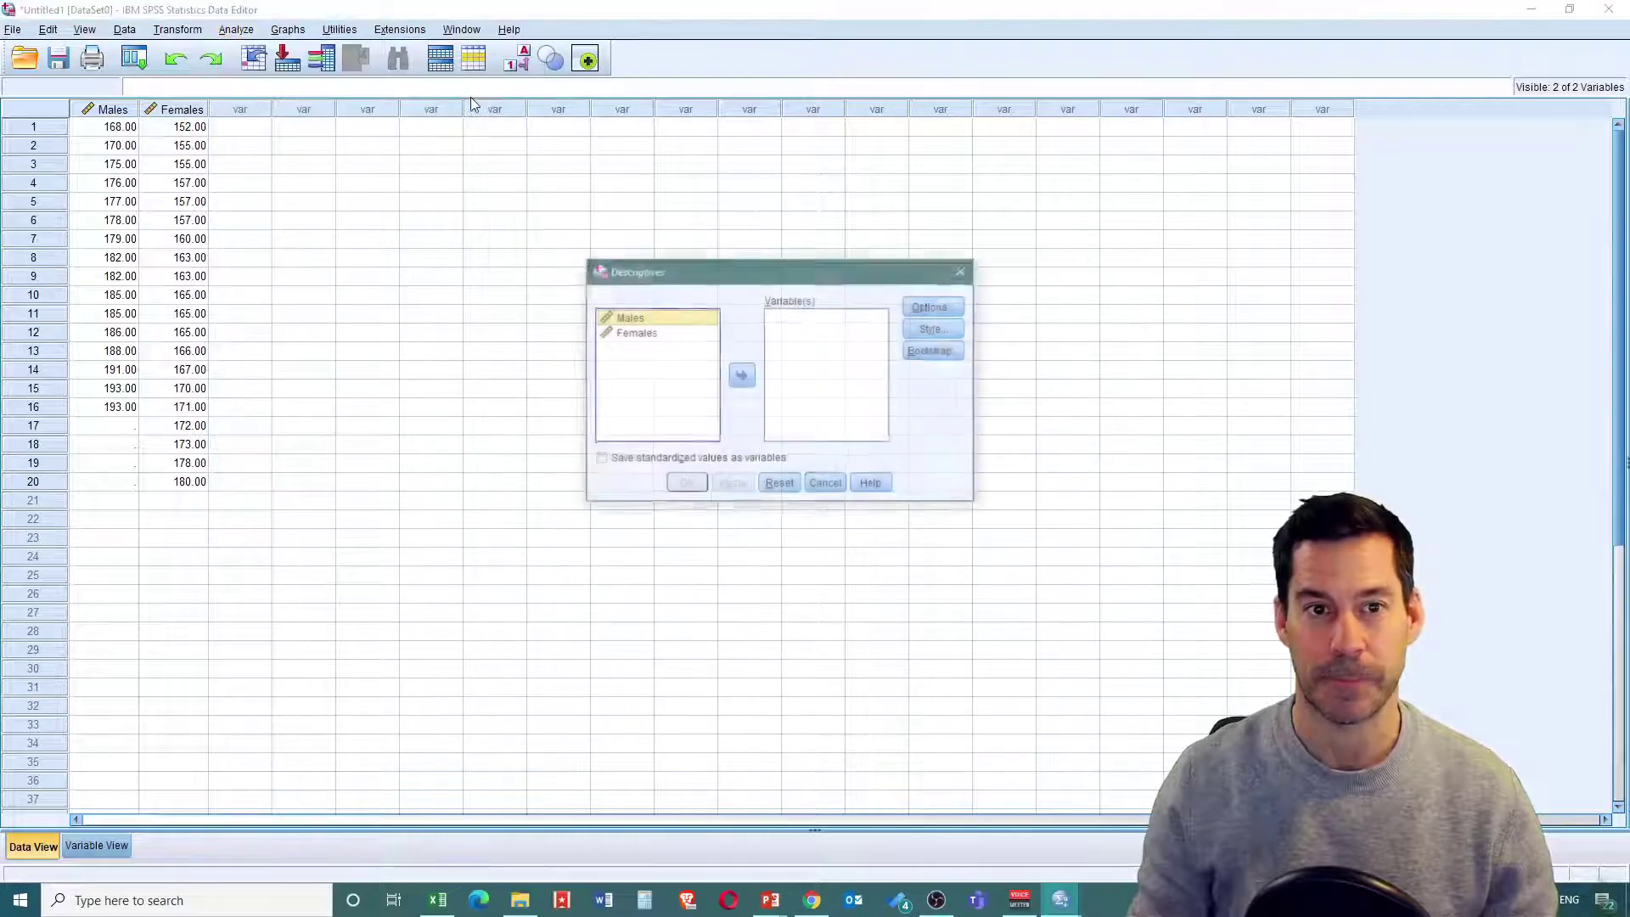
{"action": "left_click", "coordinate": [643, 334]}
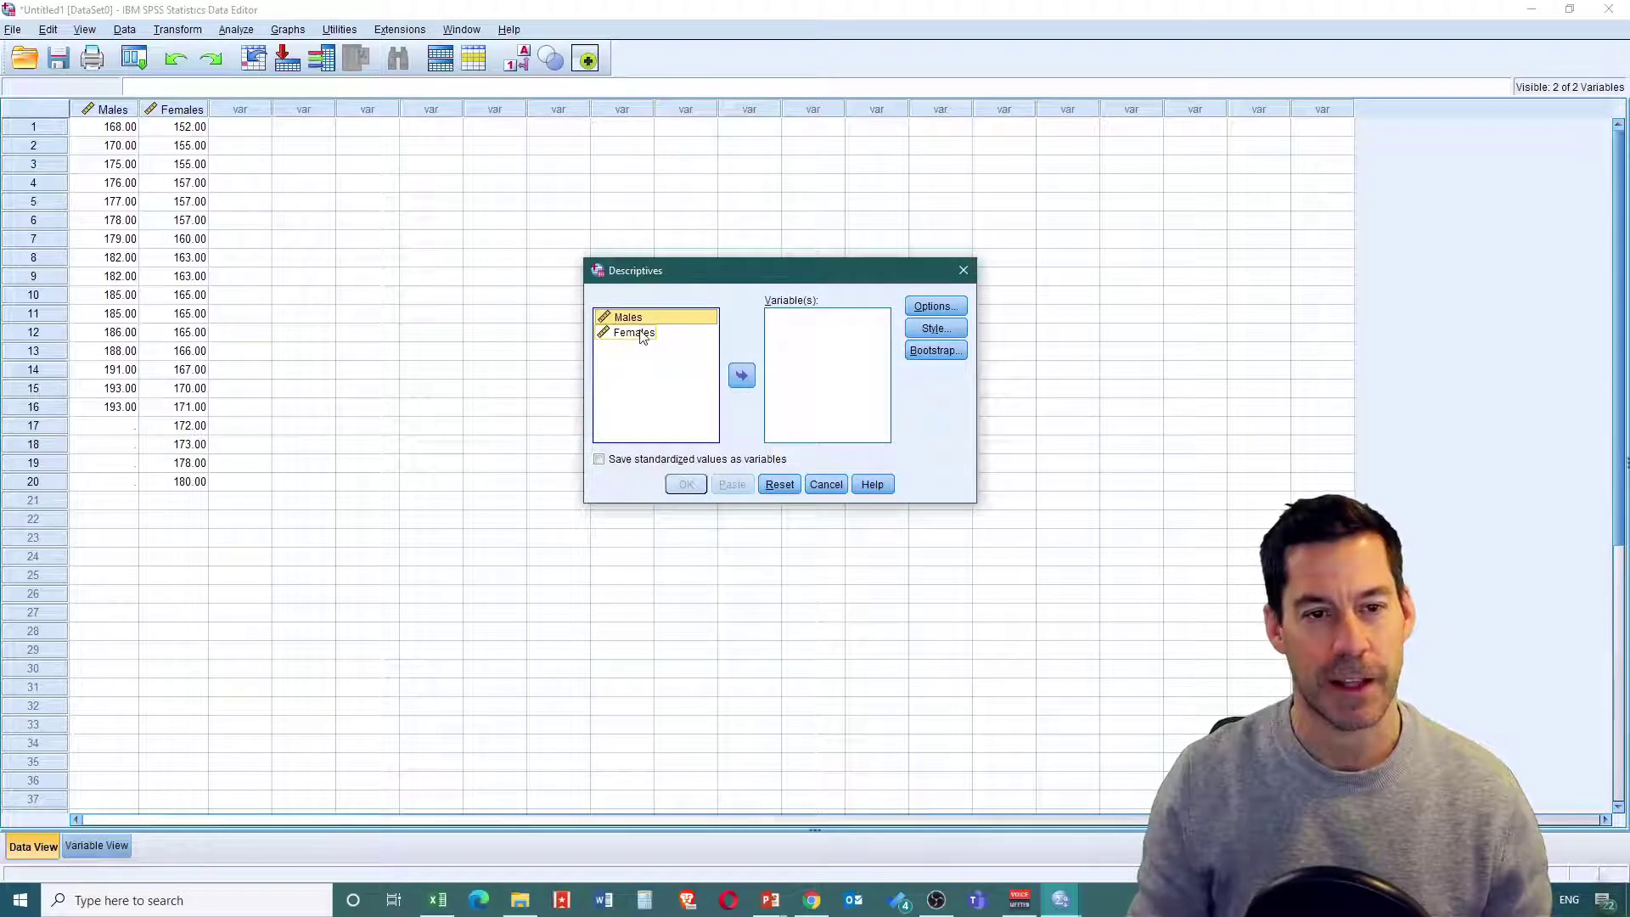
{"action": "left_click", "coordinate": [637, 333], "text": "shift"}
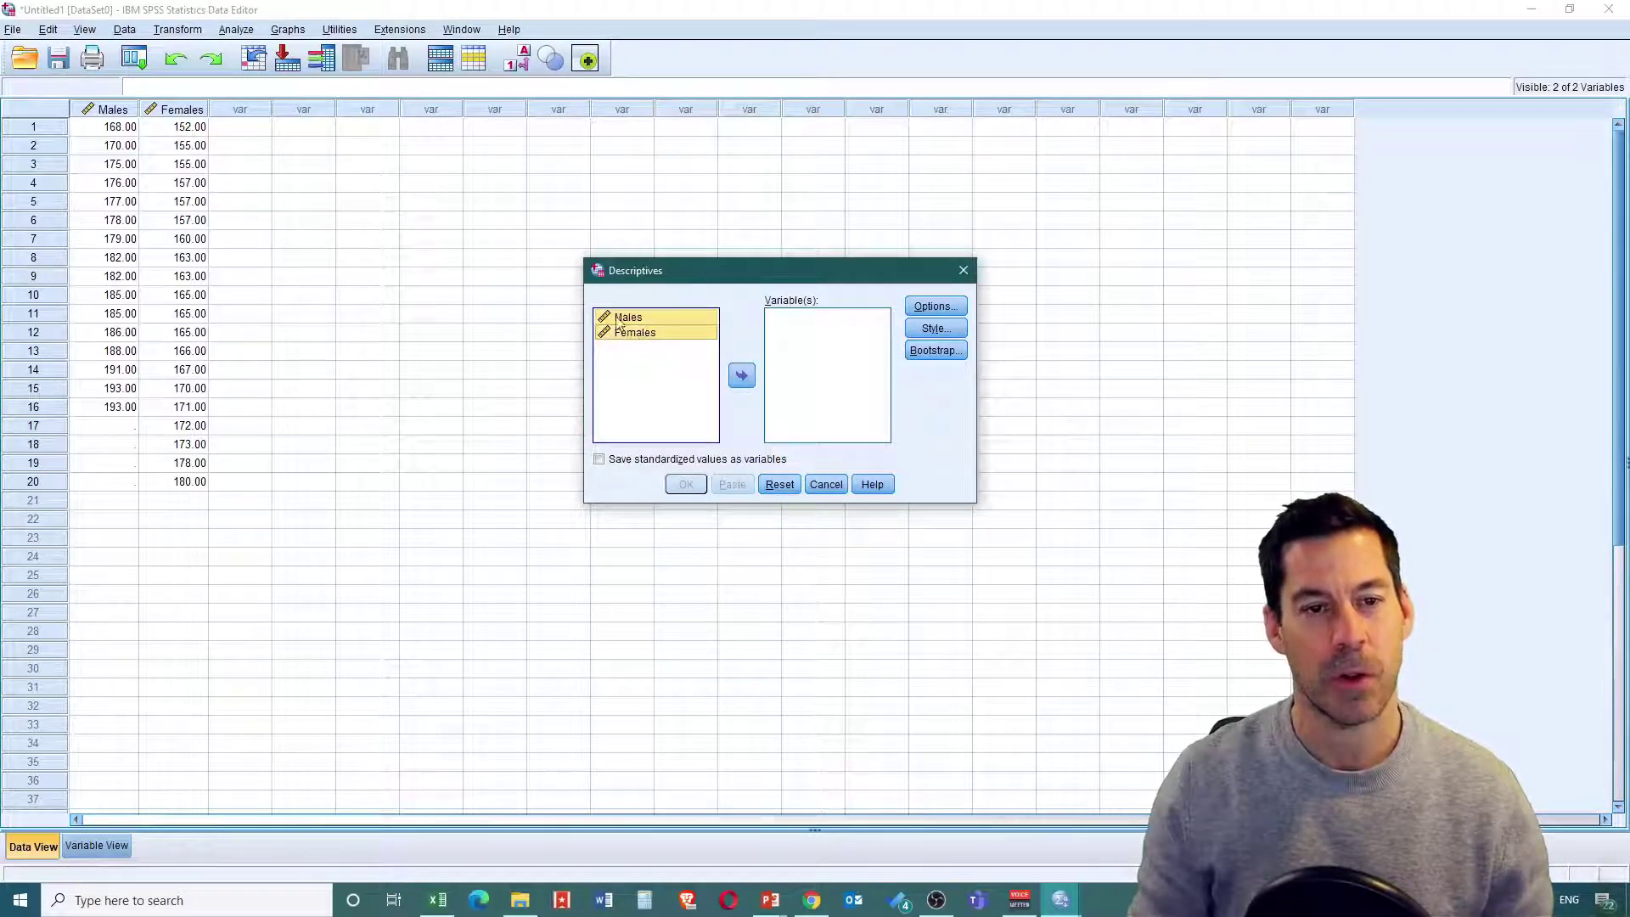
{"action": "left_click", "coordinate": [738, 379]}
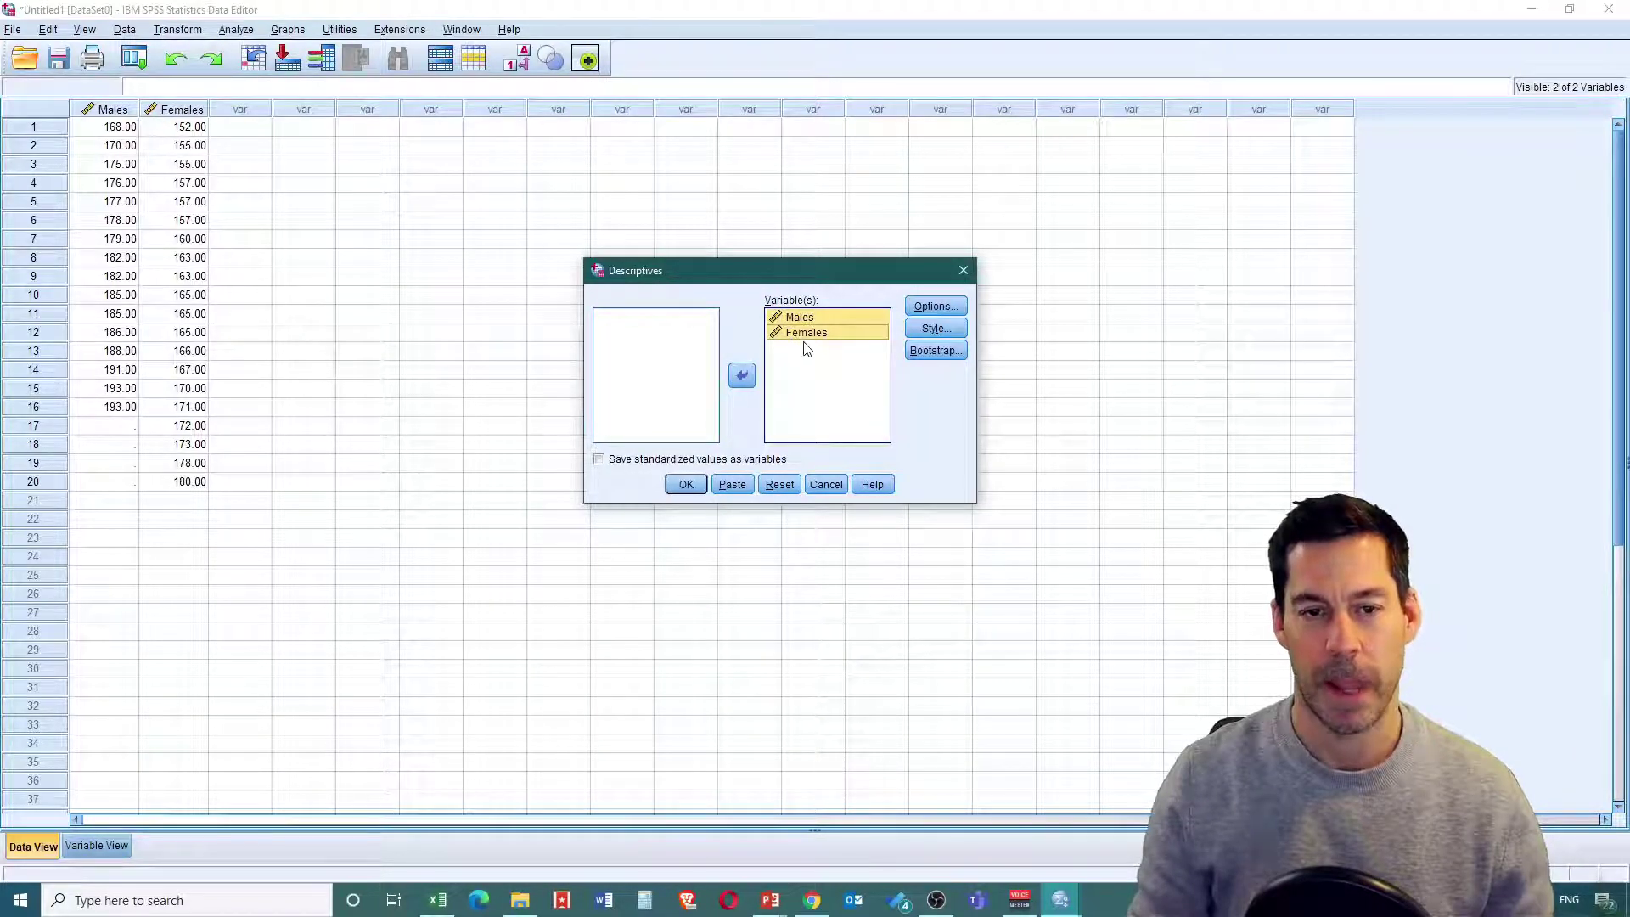
{"action": "left_click", "coordinate": [686, 485]}
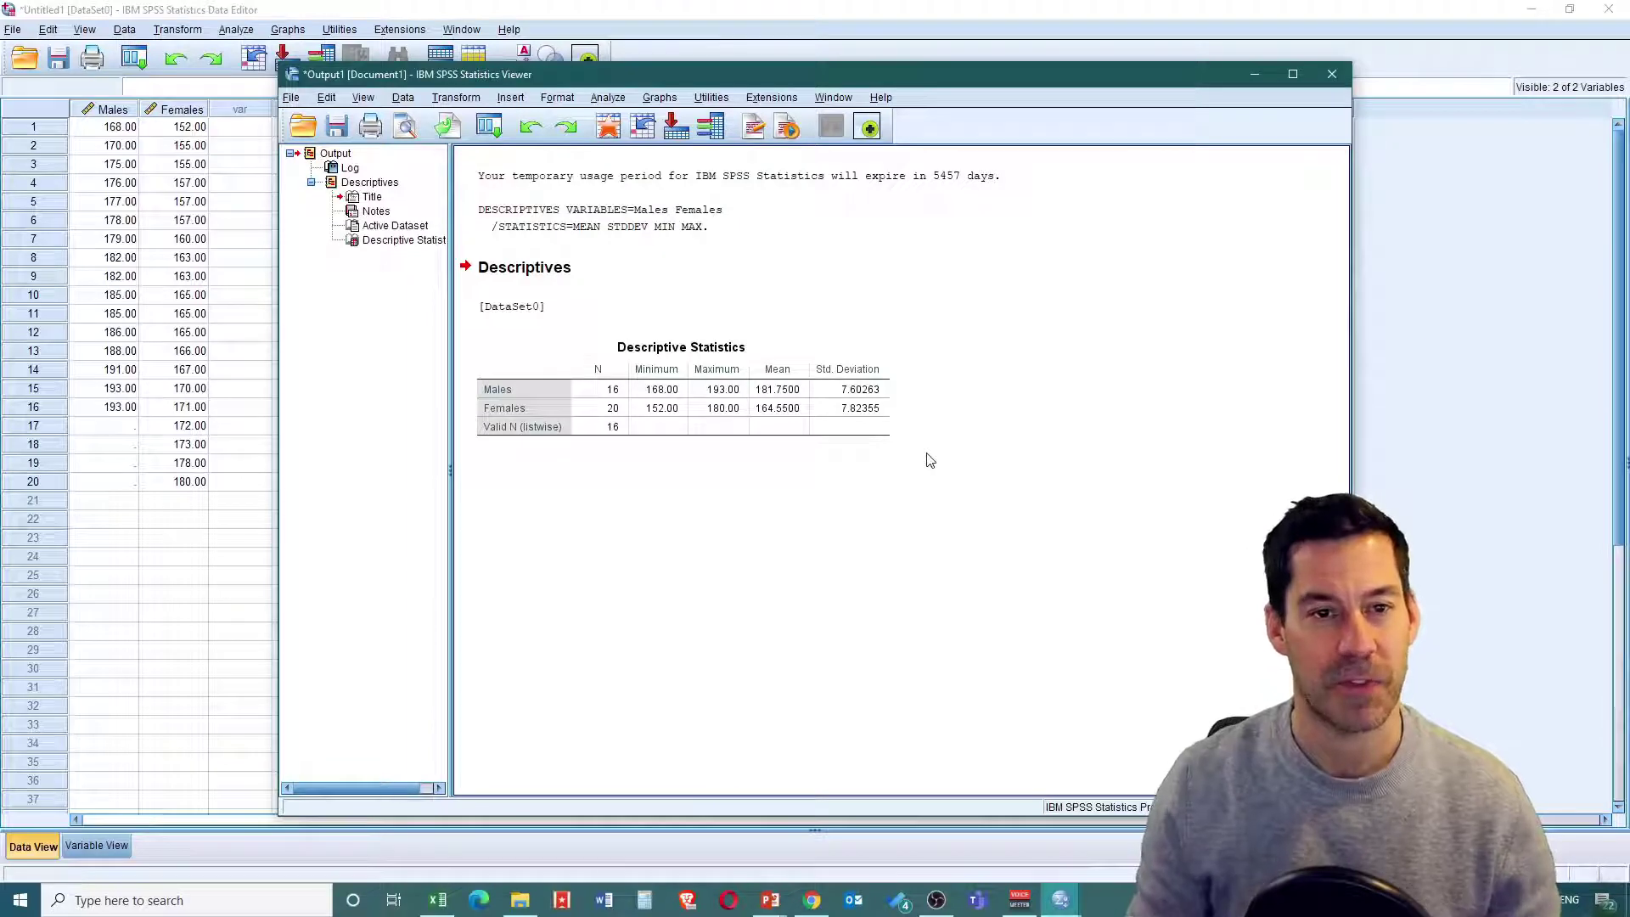
{"action": "left_click", "coordinate": [554, 14]}
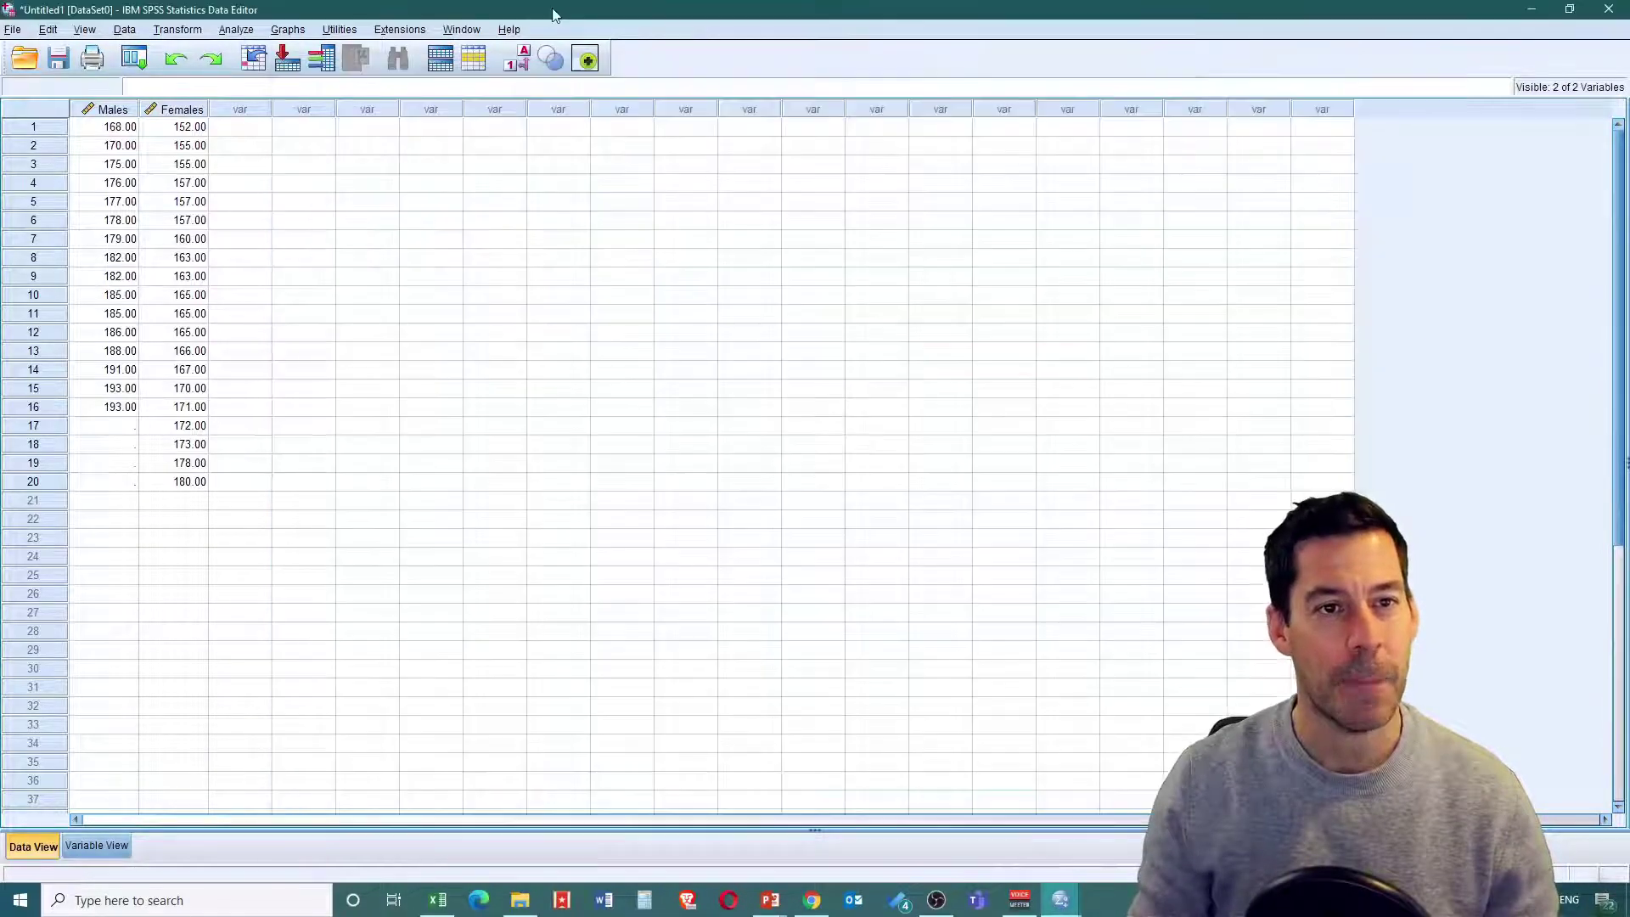
Step: Rerun Descriptives for Males and Females with Variance, Range, S.E. mean, Kurtosis and Skewness added
{"action": "left_click", "coordinate": [243, 32]}
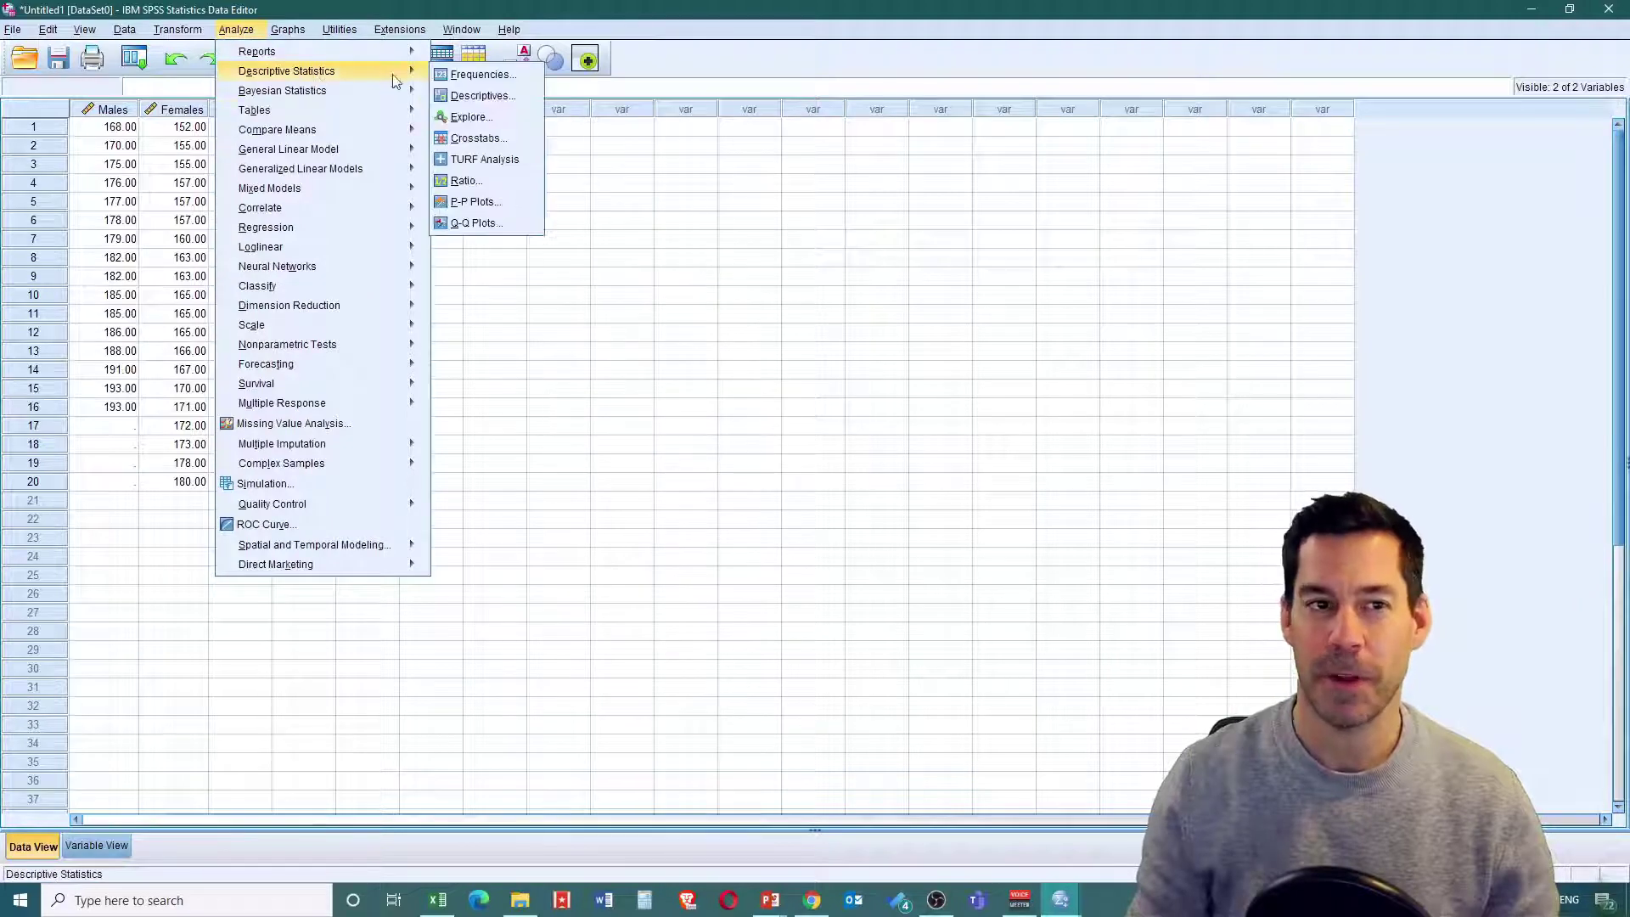
{"action": "left_click", "coordinate": [482, 96]}
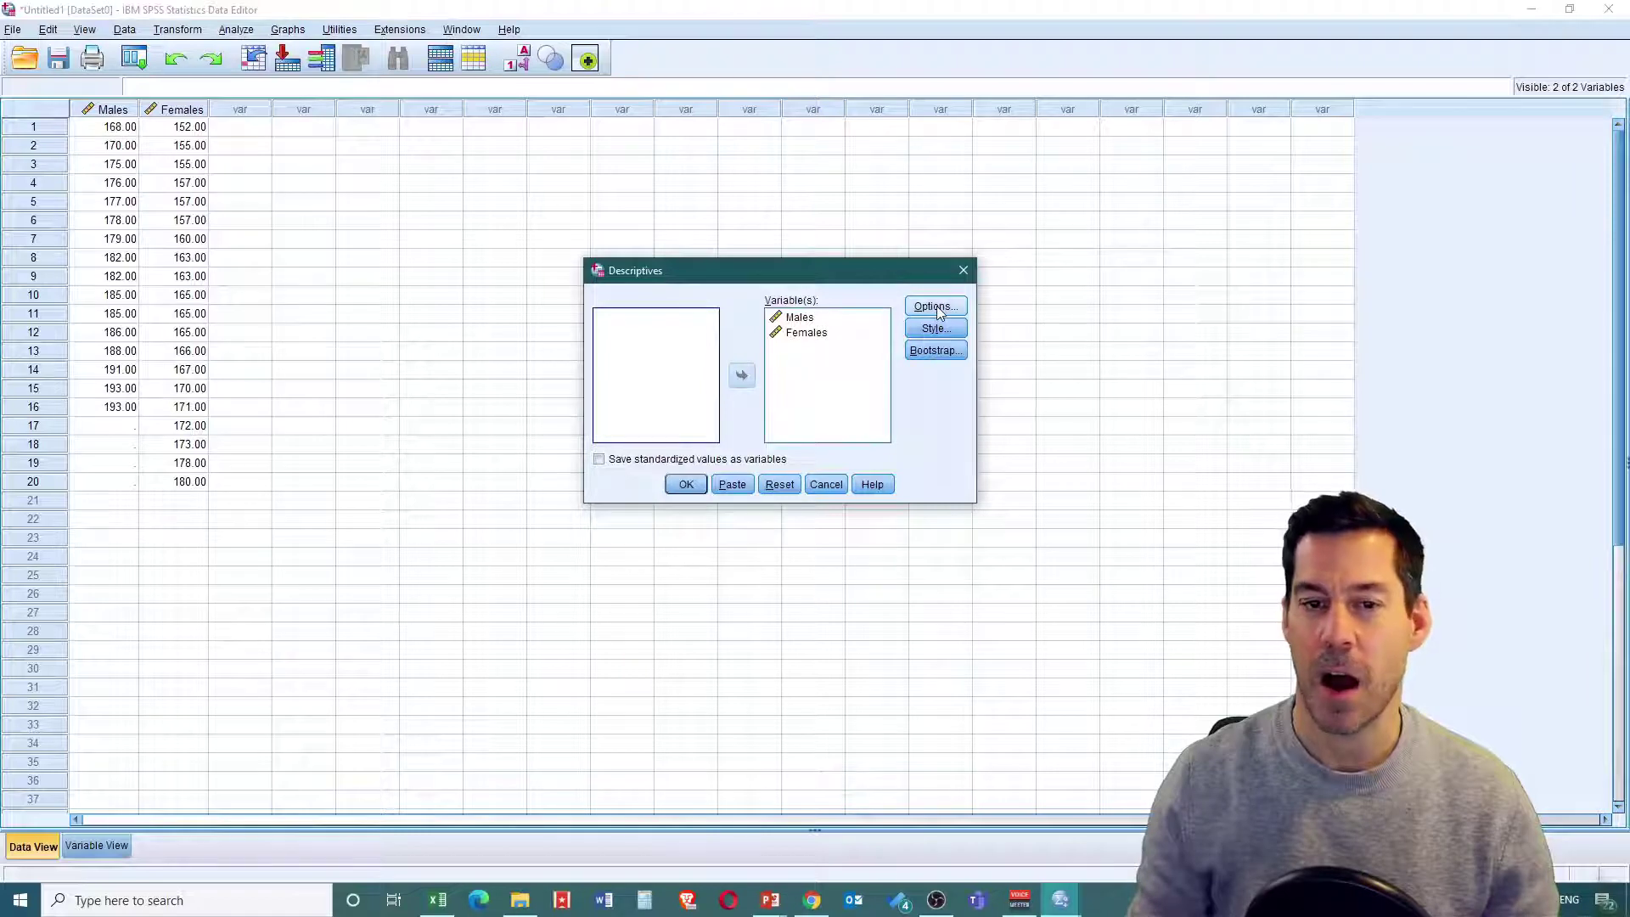
{"action": "left_click", "coordinate": [937, 311]}
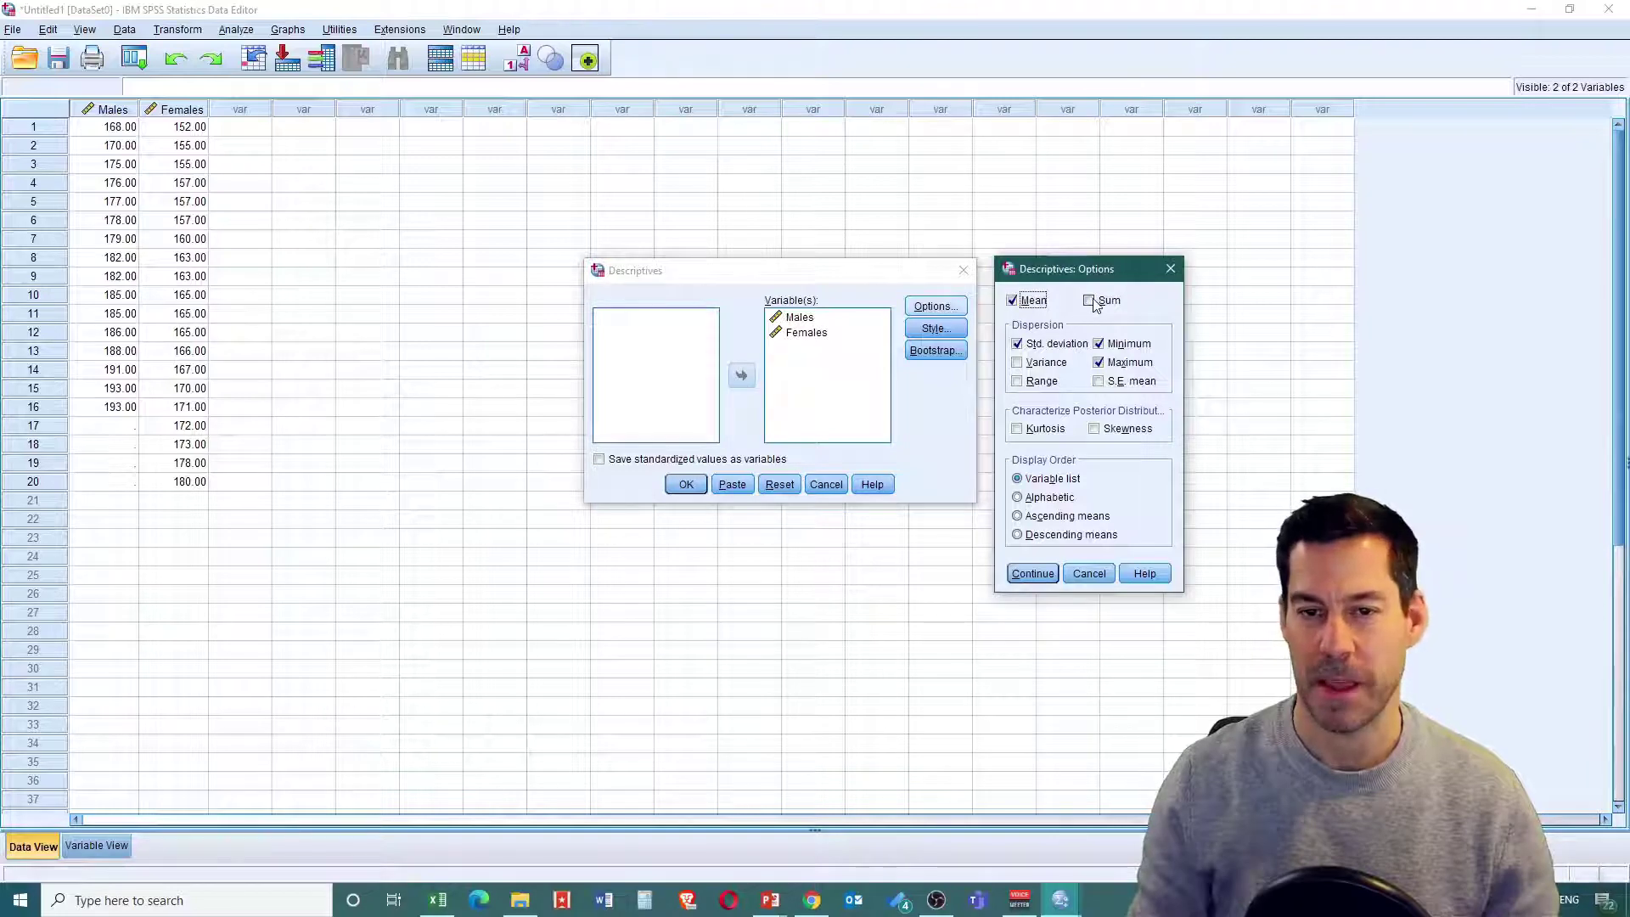
{"action": "left_click", "coordinate": [1016, 363]}
{"action": "left_click", "coordinate": [1018, 382]}
{"action": "left_click", "coordinate": [1099, 381]}
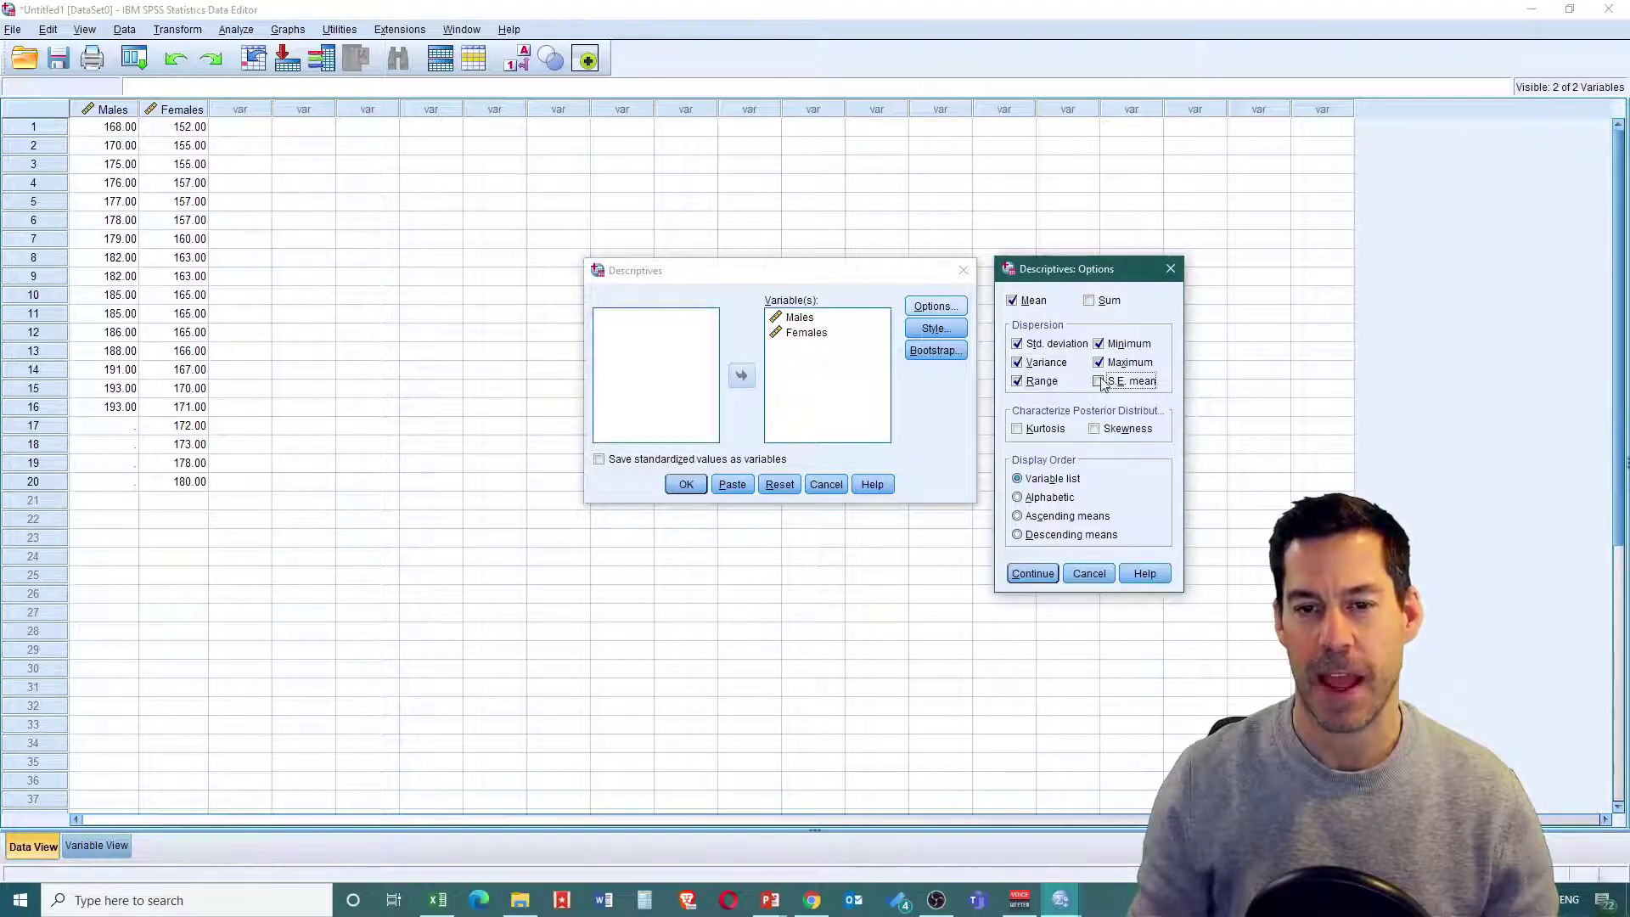
{"action": "left_click", "coordinate": [1017, 429]}
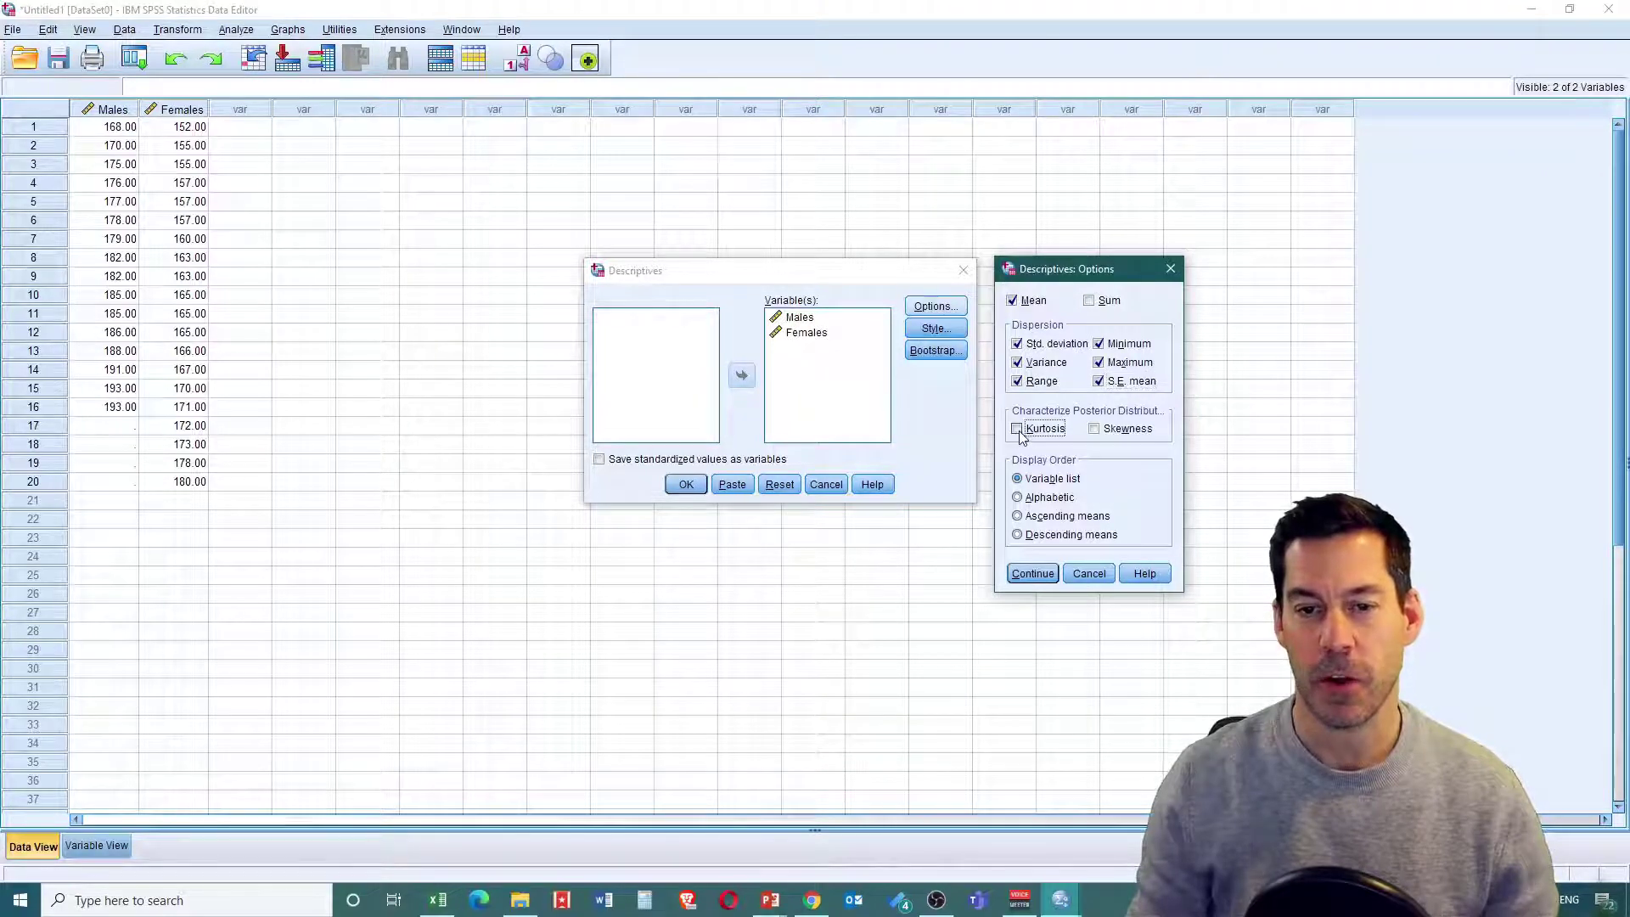
{"action": "left_click", "coordinate": [1097, 431]}
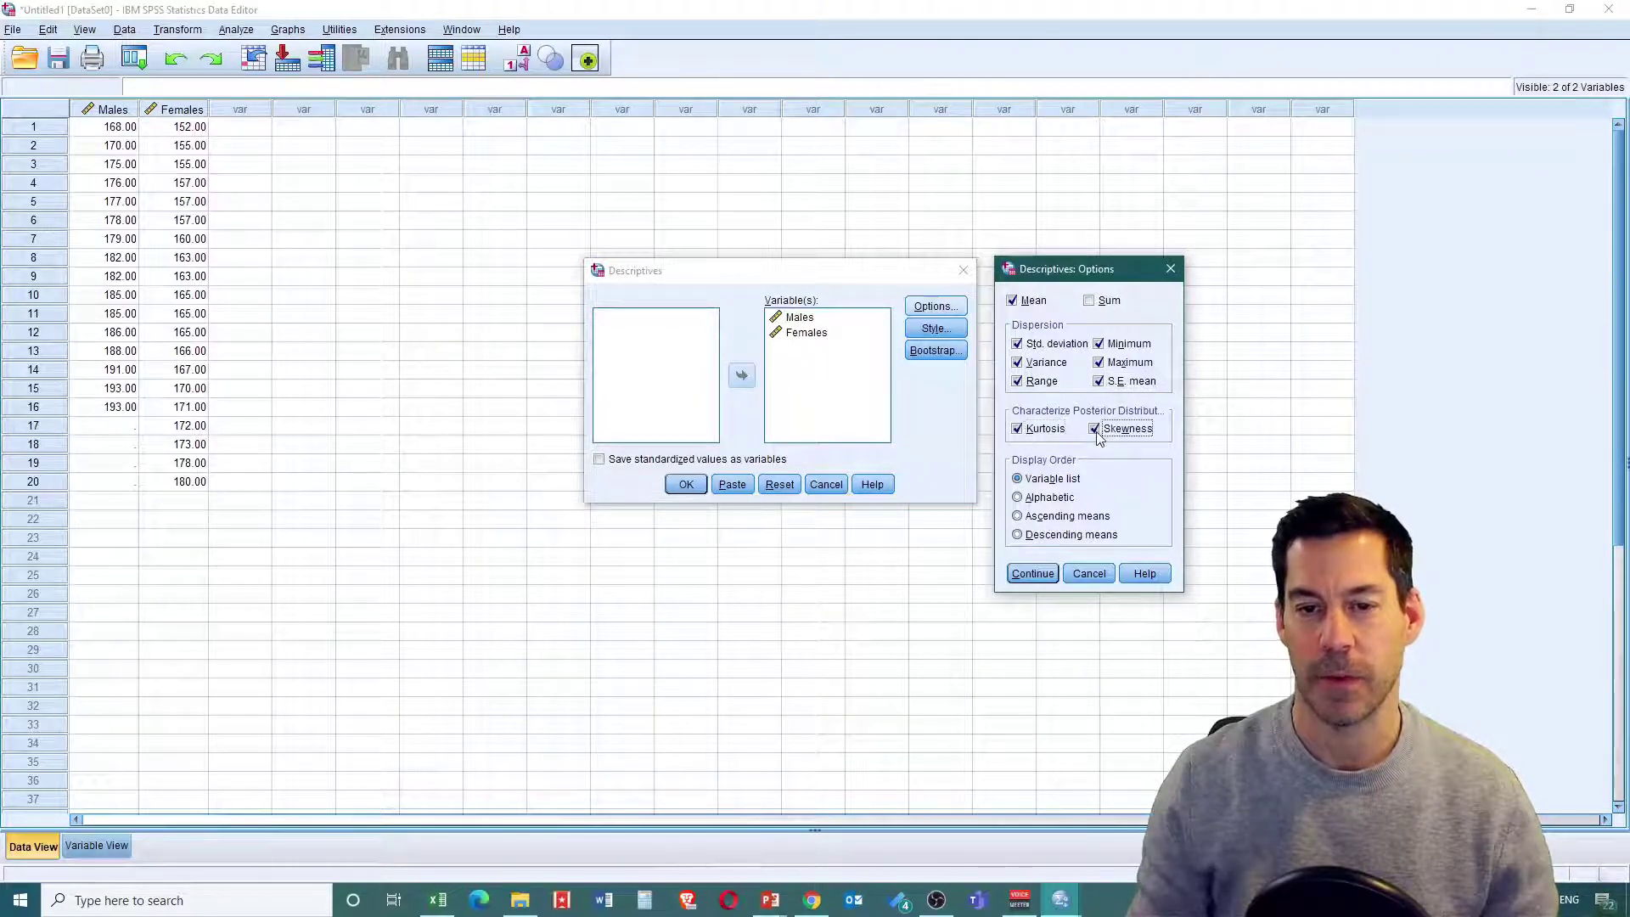
{"action": "left_click", "coordinate": [1035, 574]}
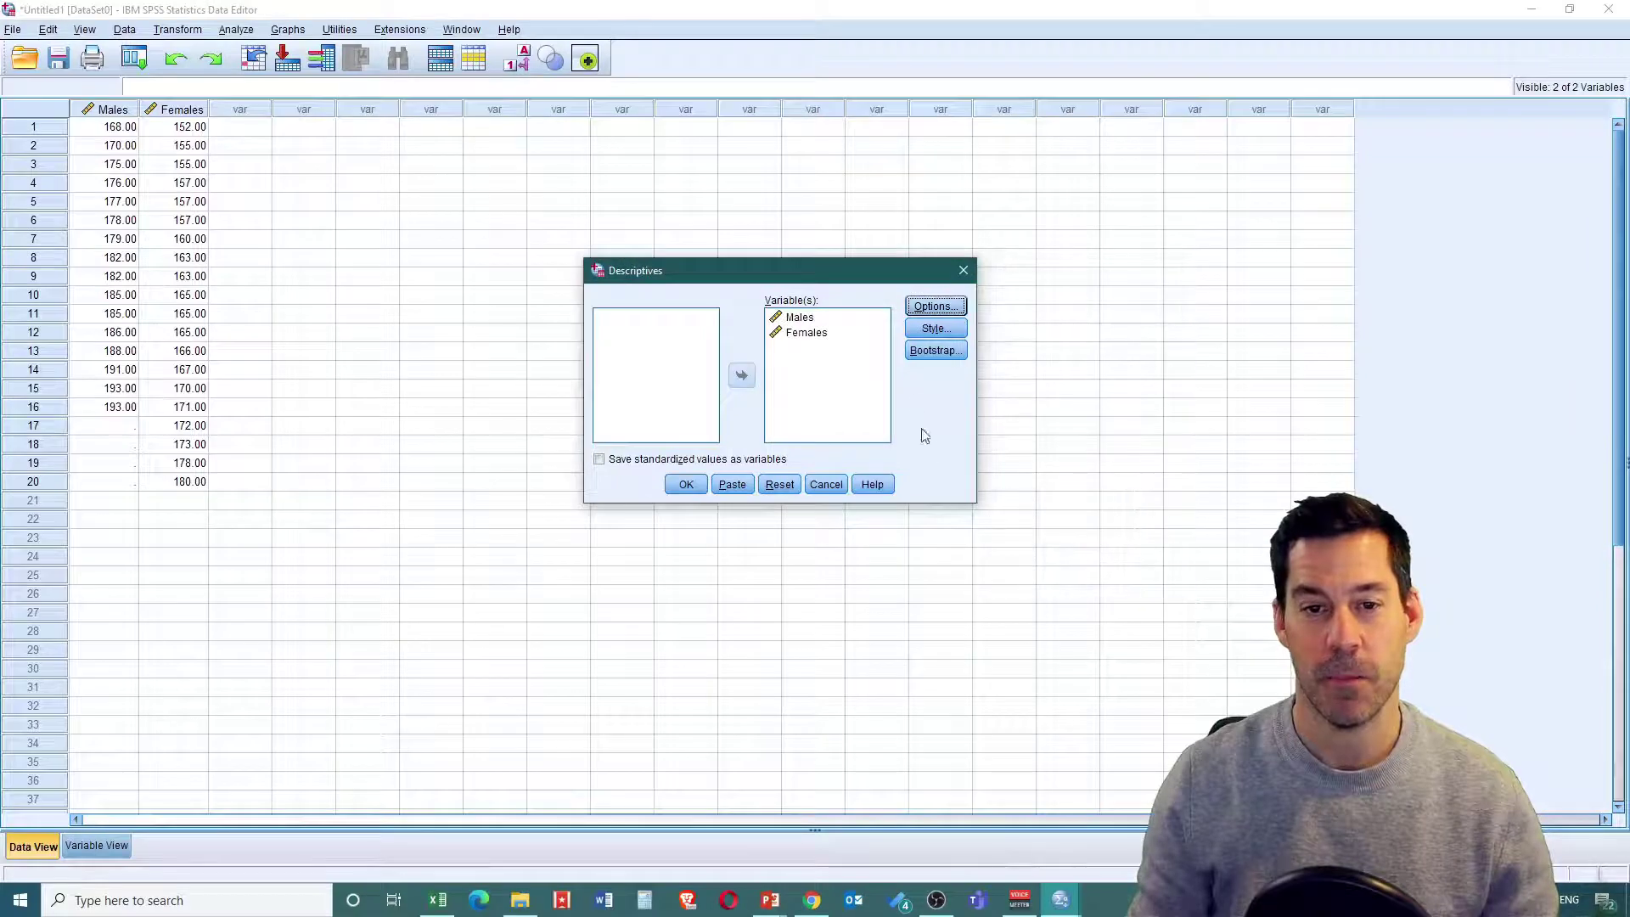
{"action": "left_click", "coordinate": [684, 485]}
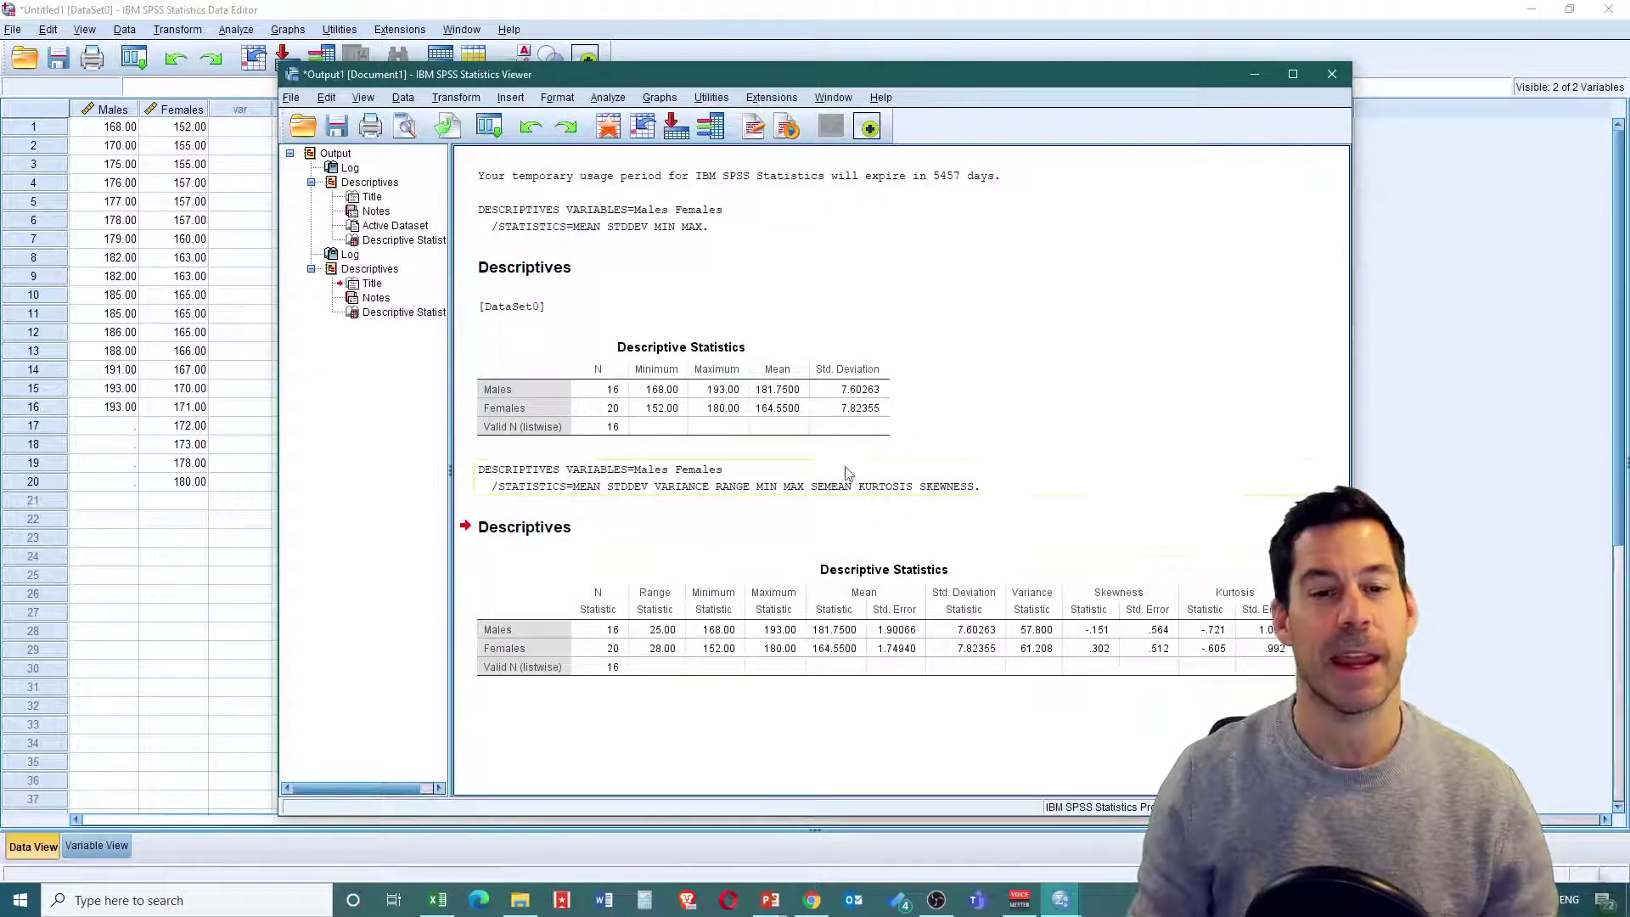
Step: Move the Output Viewer aside and bring the Males/Females Data Editor forward
{"action": "left_click_drag", "start_coordinate": [854, 80], "coordinate": [620, 59]}
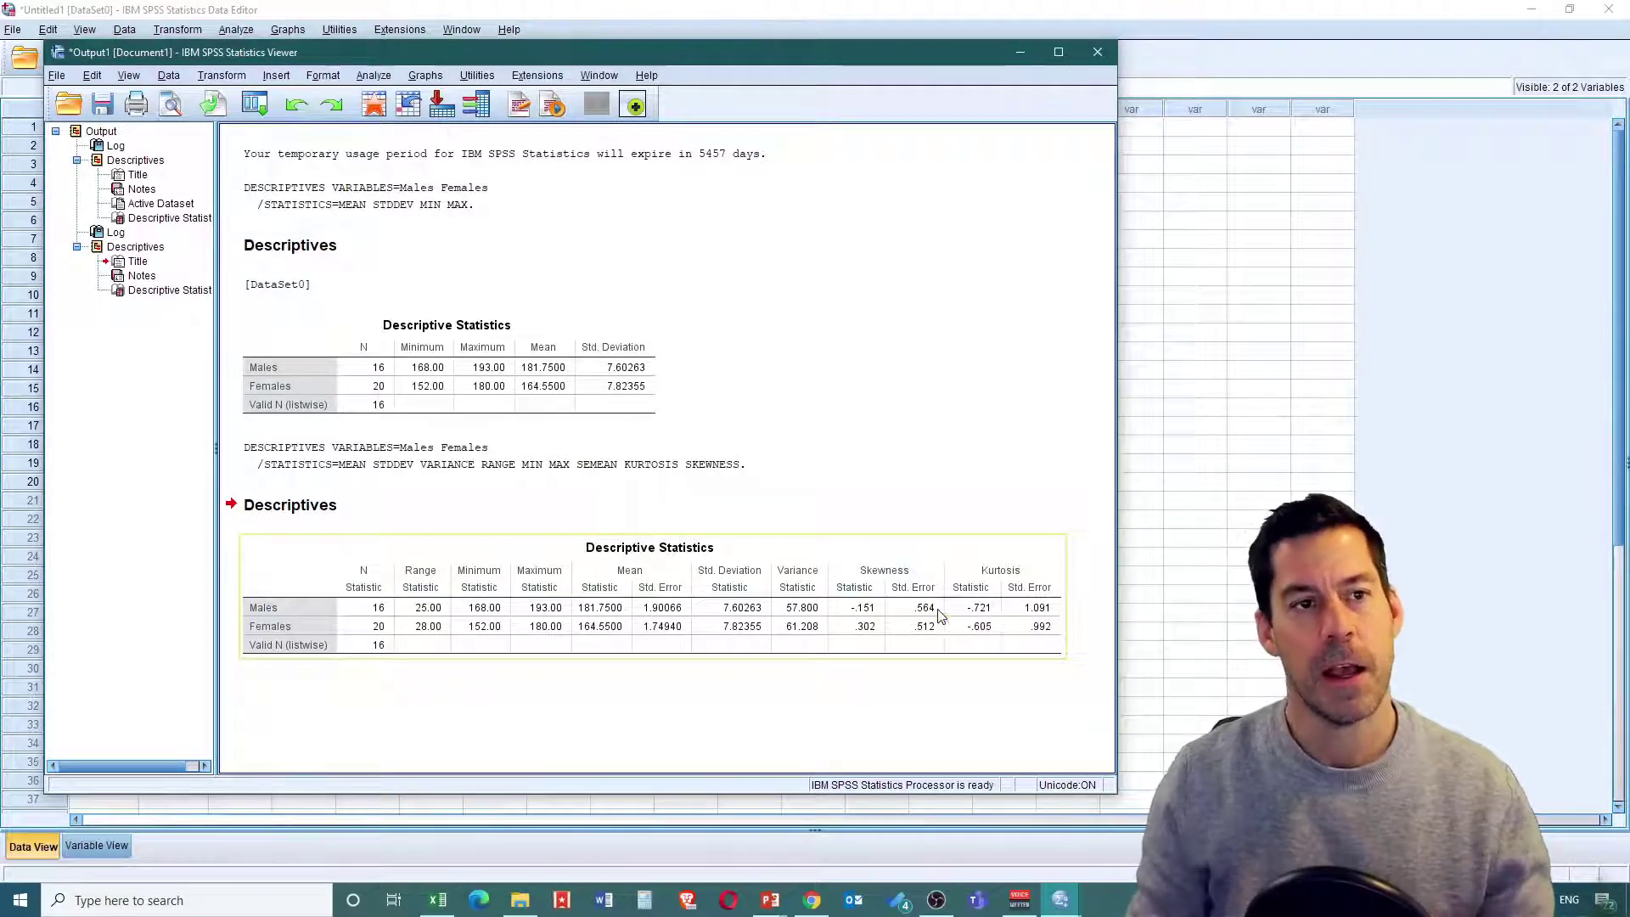
{"action": "left_click", "coordinate": [608, 11]}
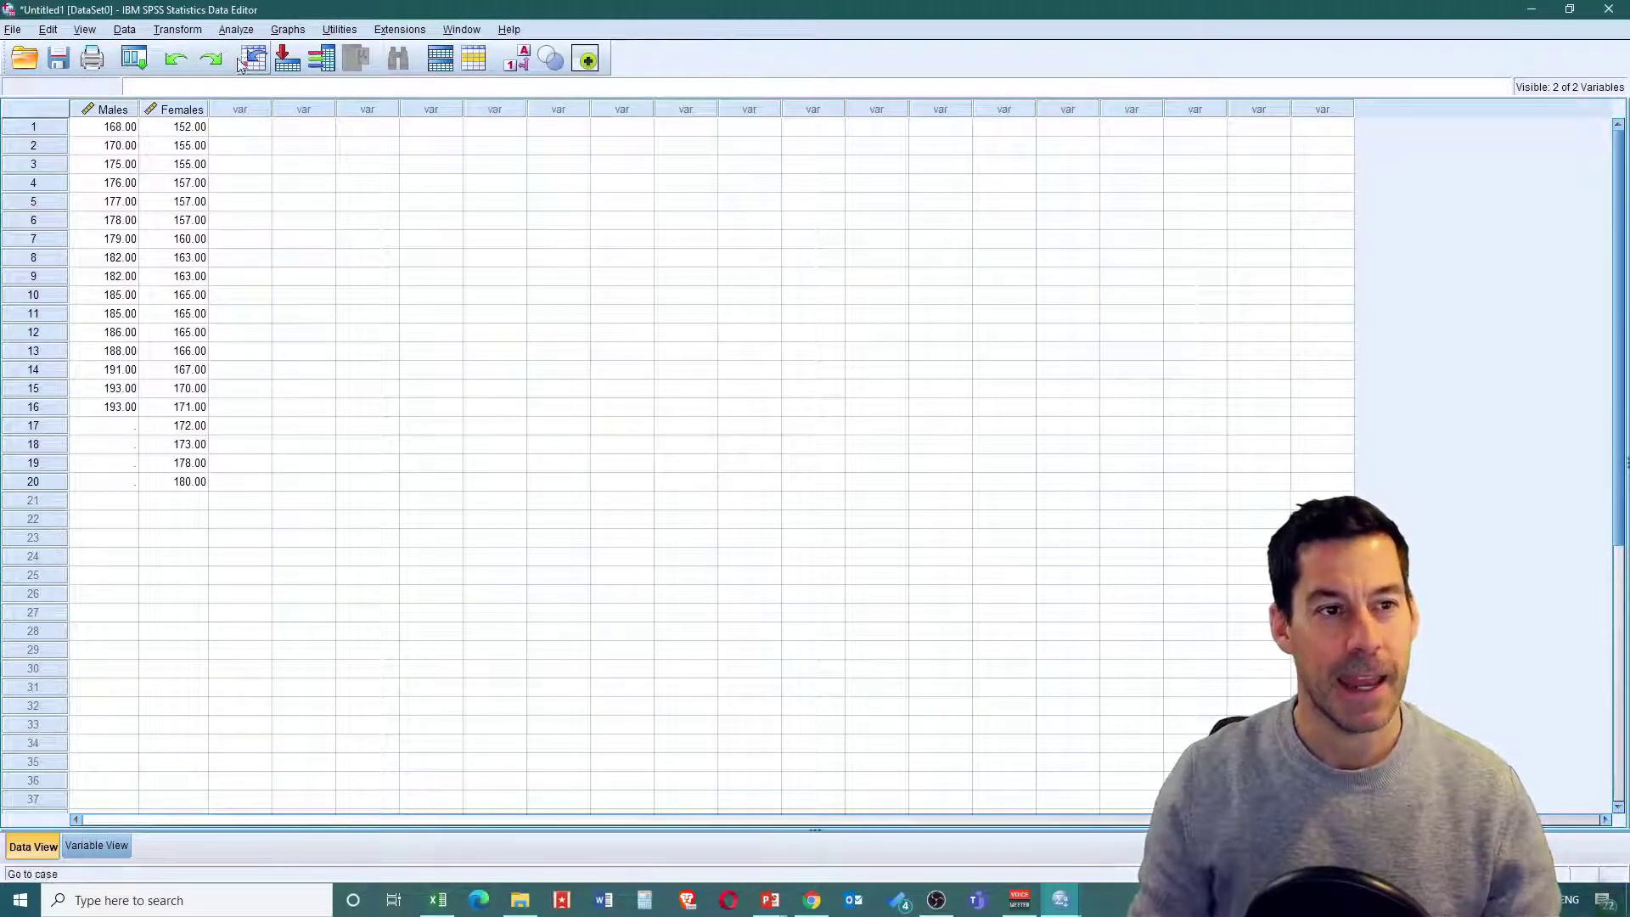
Step: Set up Explore with Males and Females as dependent variables and view its Statistics options
{"action": "left_click", "coordinate": [244, 32]}
{"action": "mouse_move", "coordinate": [299, 76]}
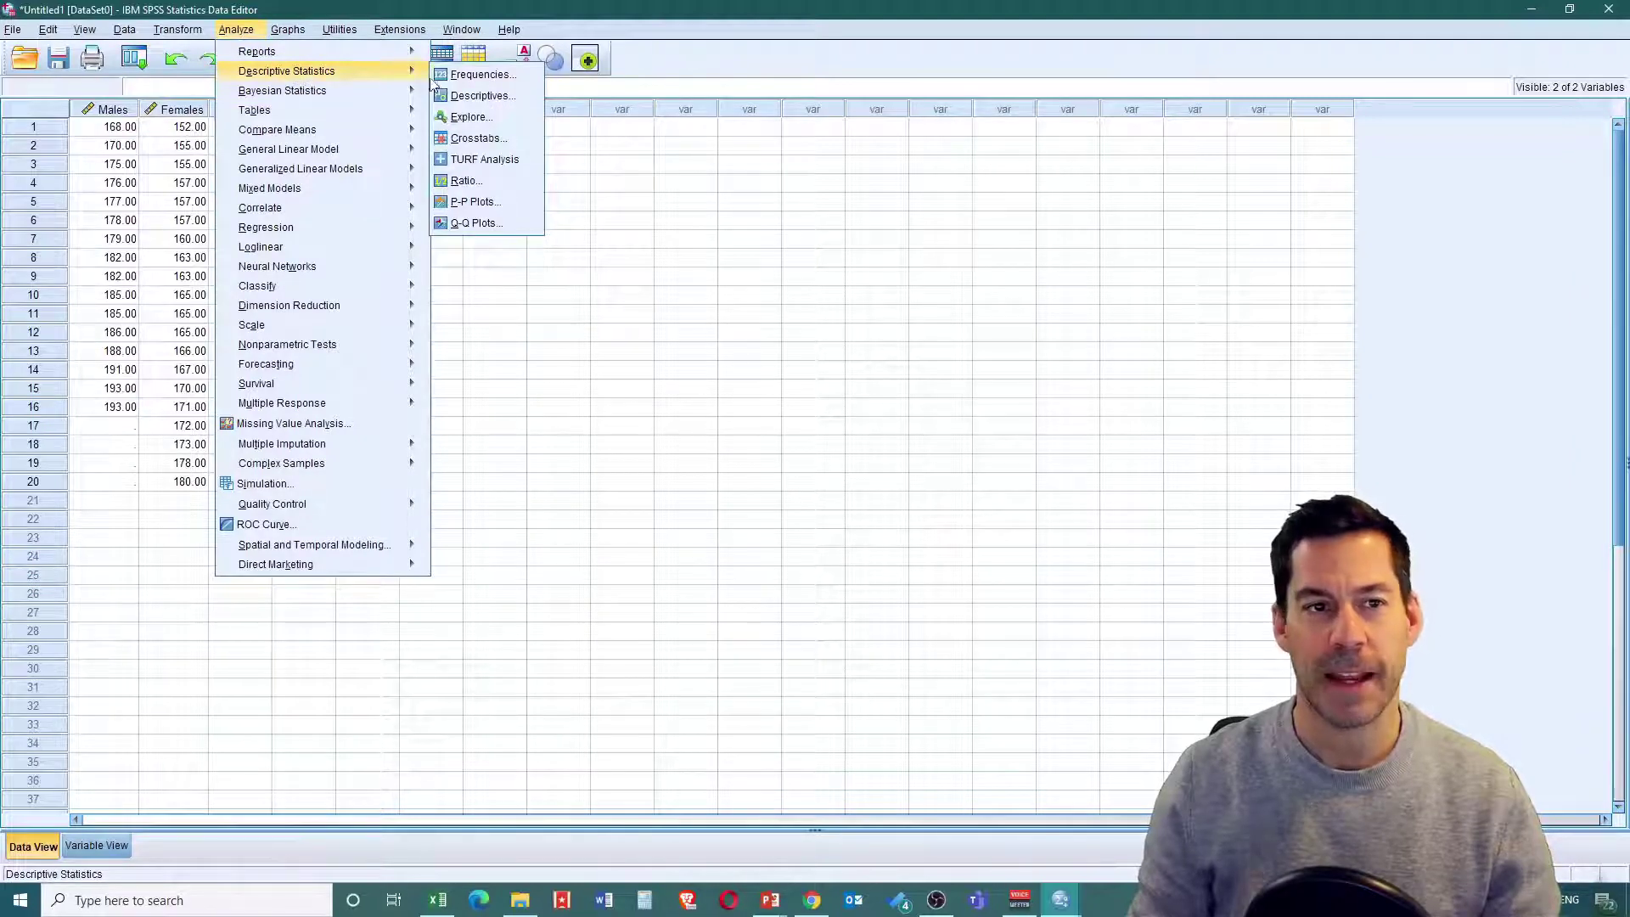
{"action": "left_click", "coordinate": [468, 119]}
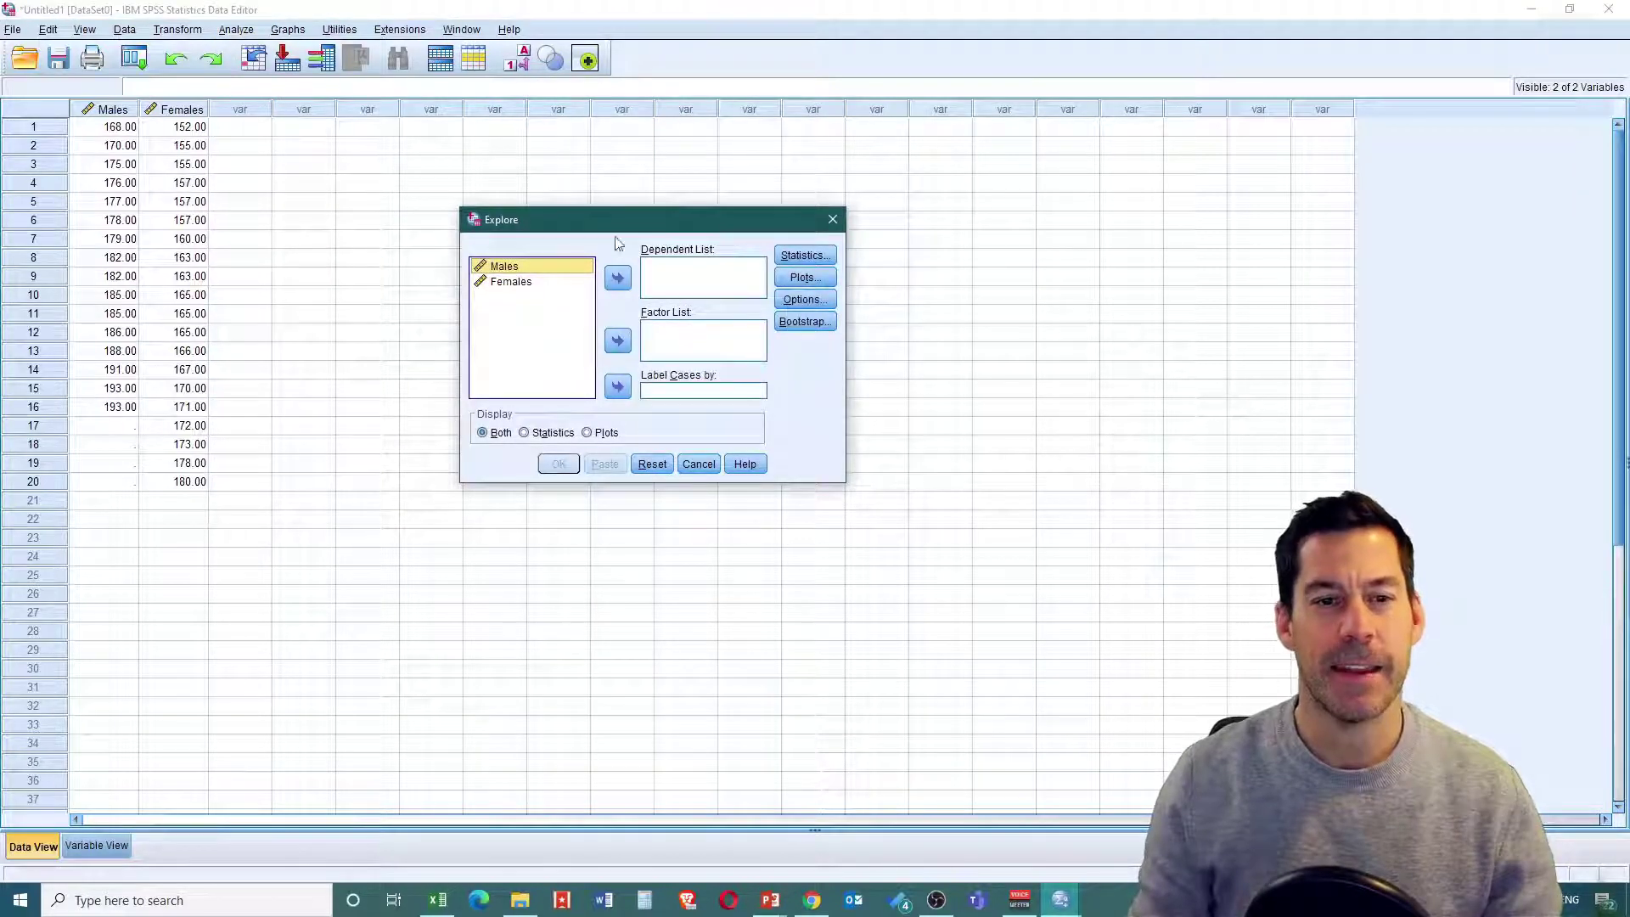
{"action": "left_click", "coordinate": [515, 289], "text": "shift"}
{"action": "left_click", "coordinate": [618, 277]}
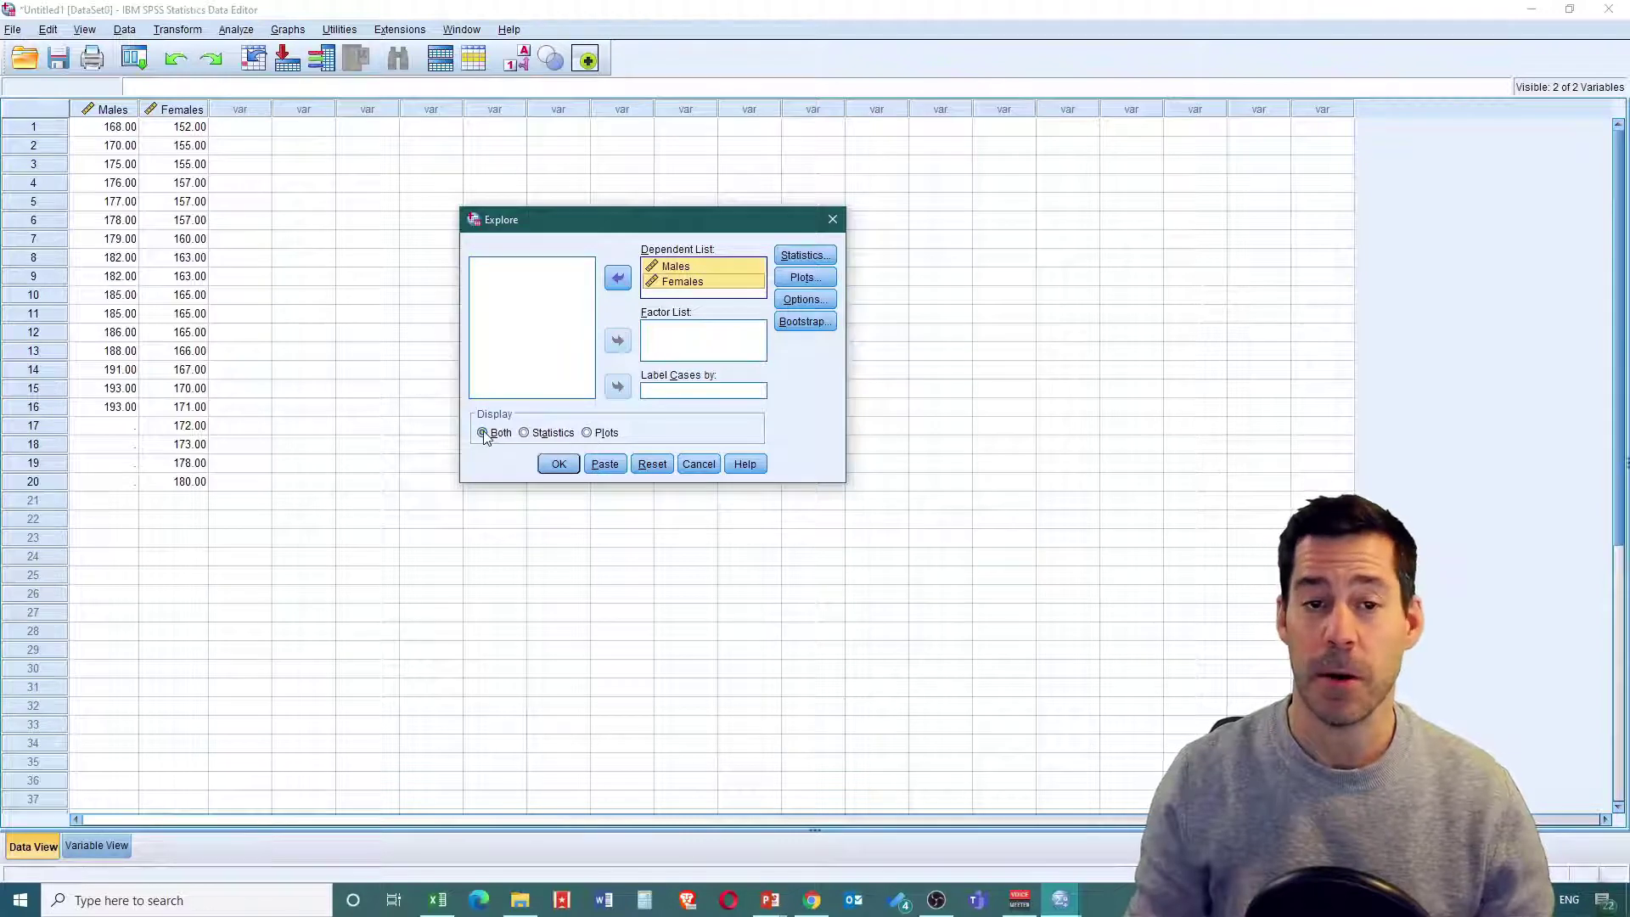
{"action": "left_click", "coordinate": [803, 256]}
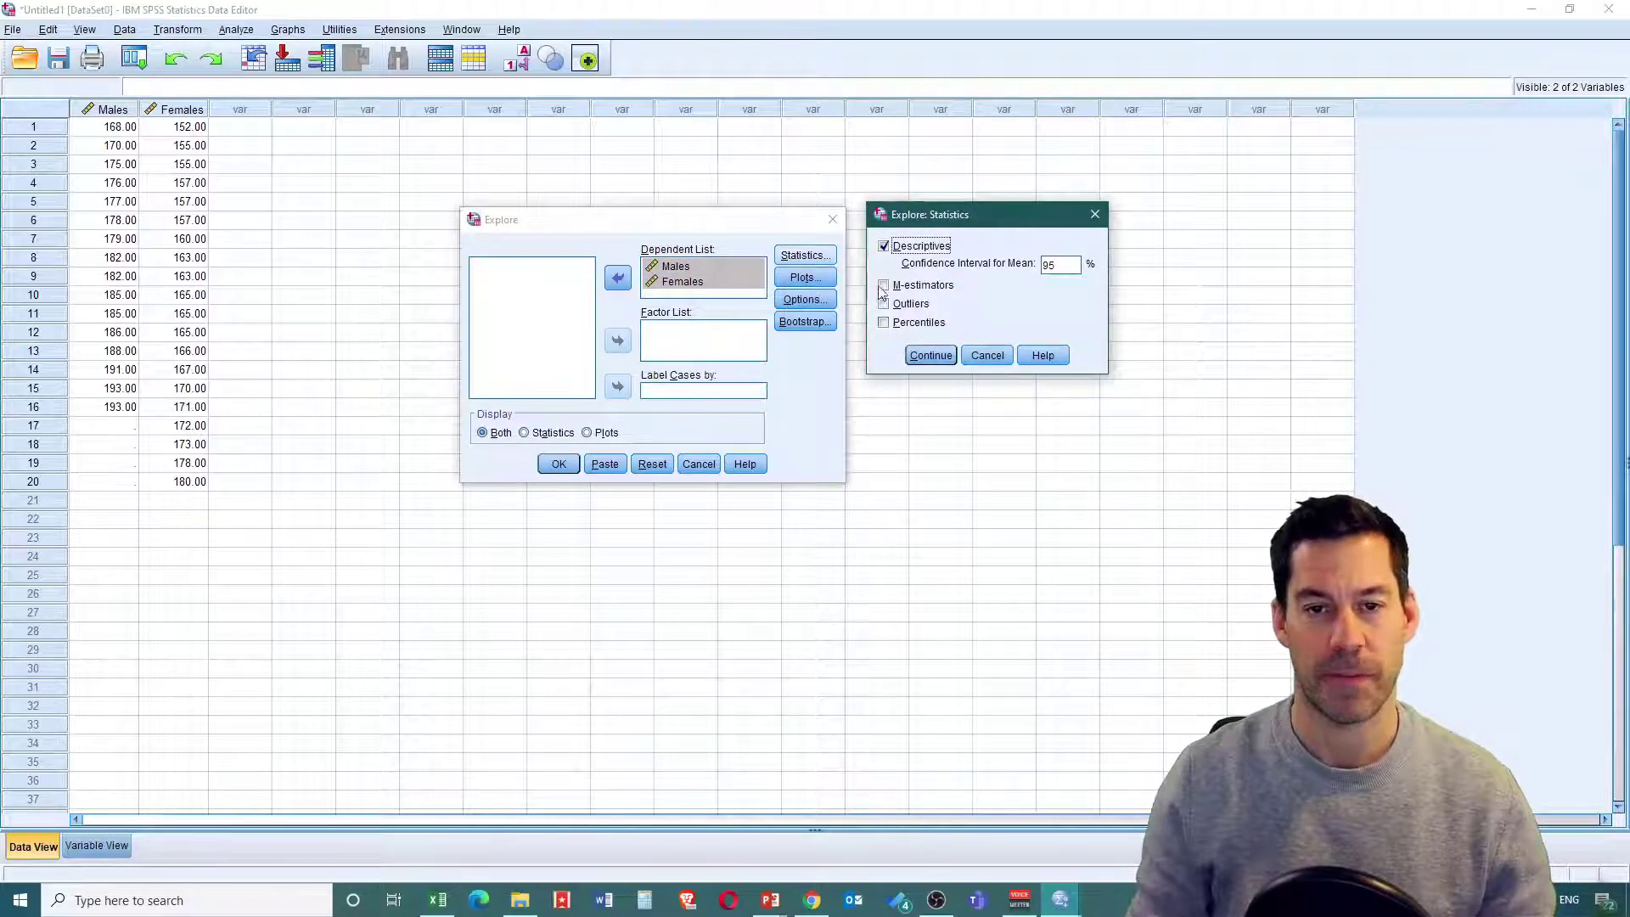
Step: Set Explore plots to histograms and normality plots with tests, without stem-and-leaf
{"action": "left_click", "coordinate": [931, 355]}
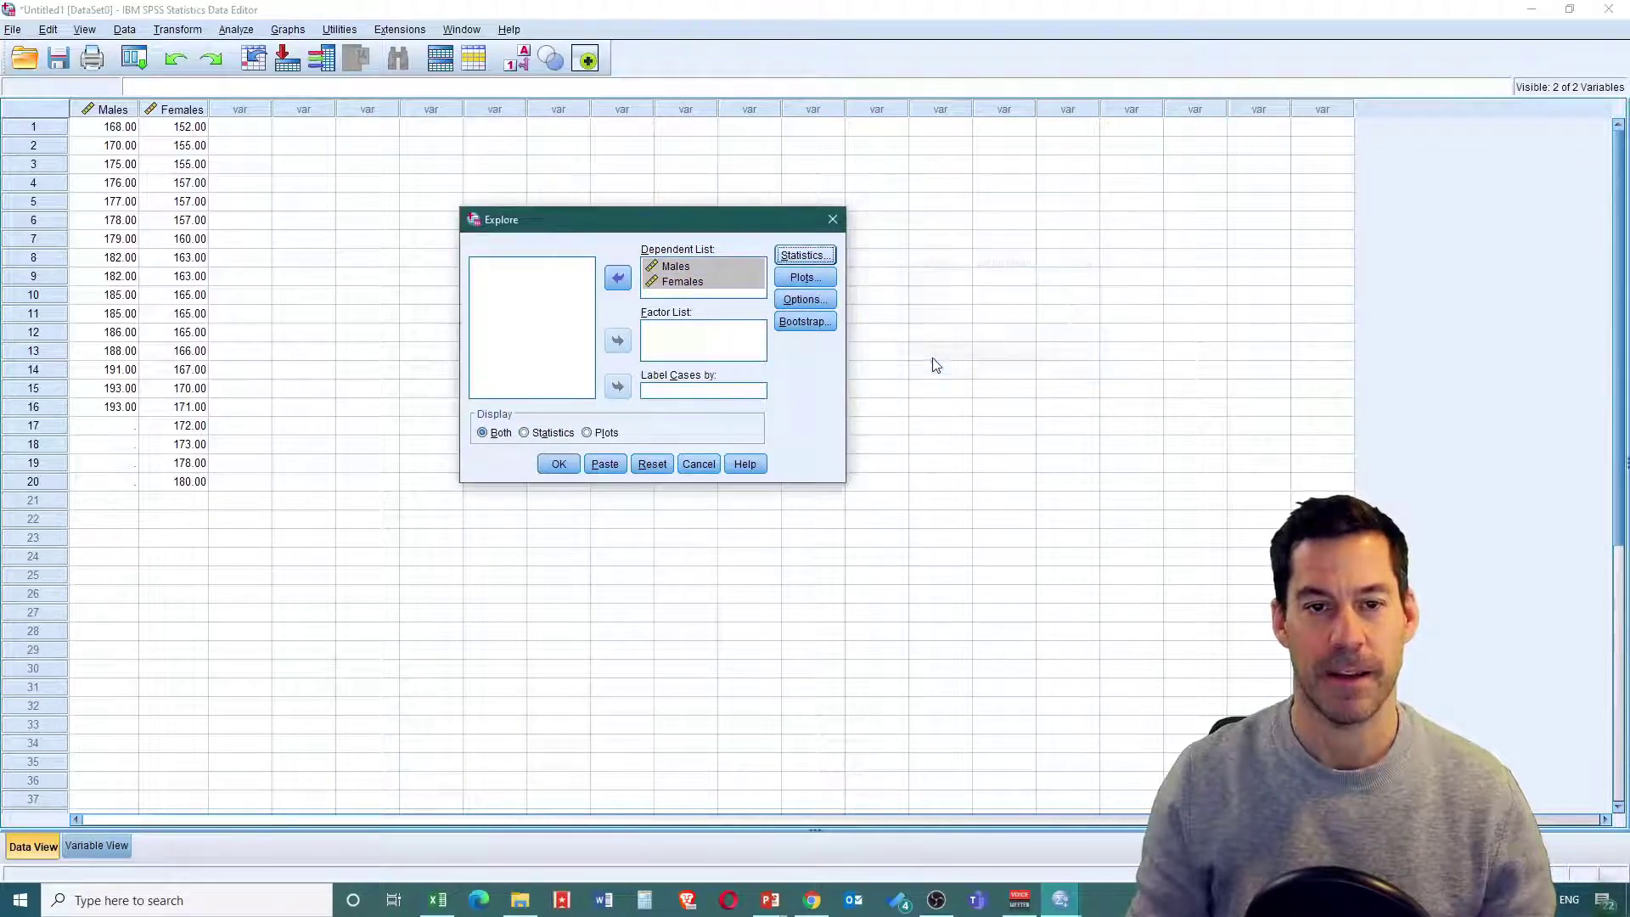
{"action": "left_click", "coordinate": [807, 281]}
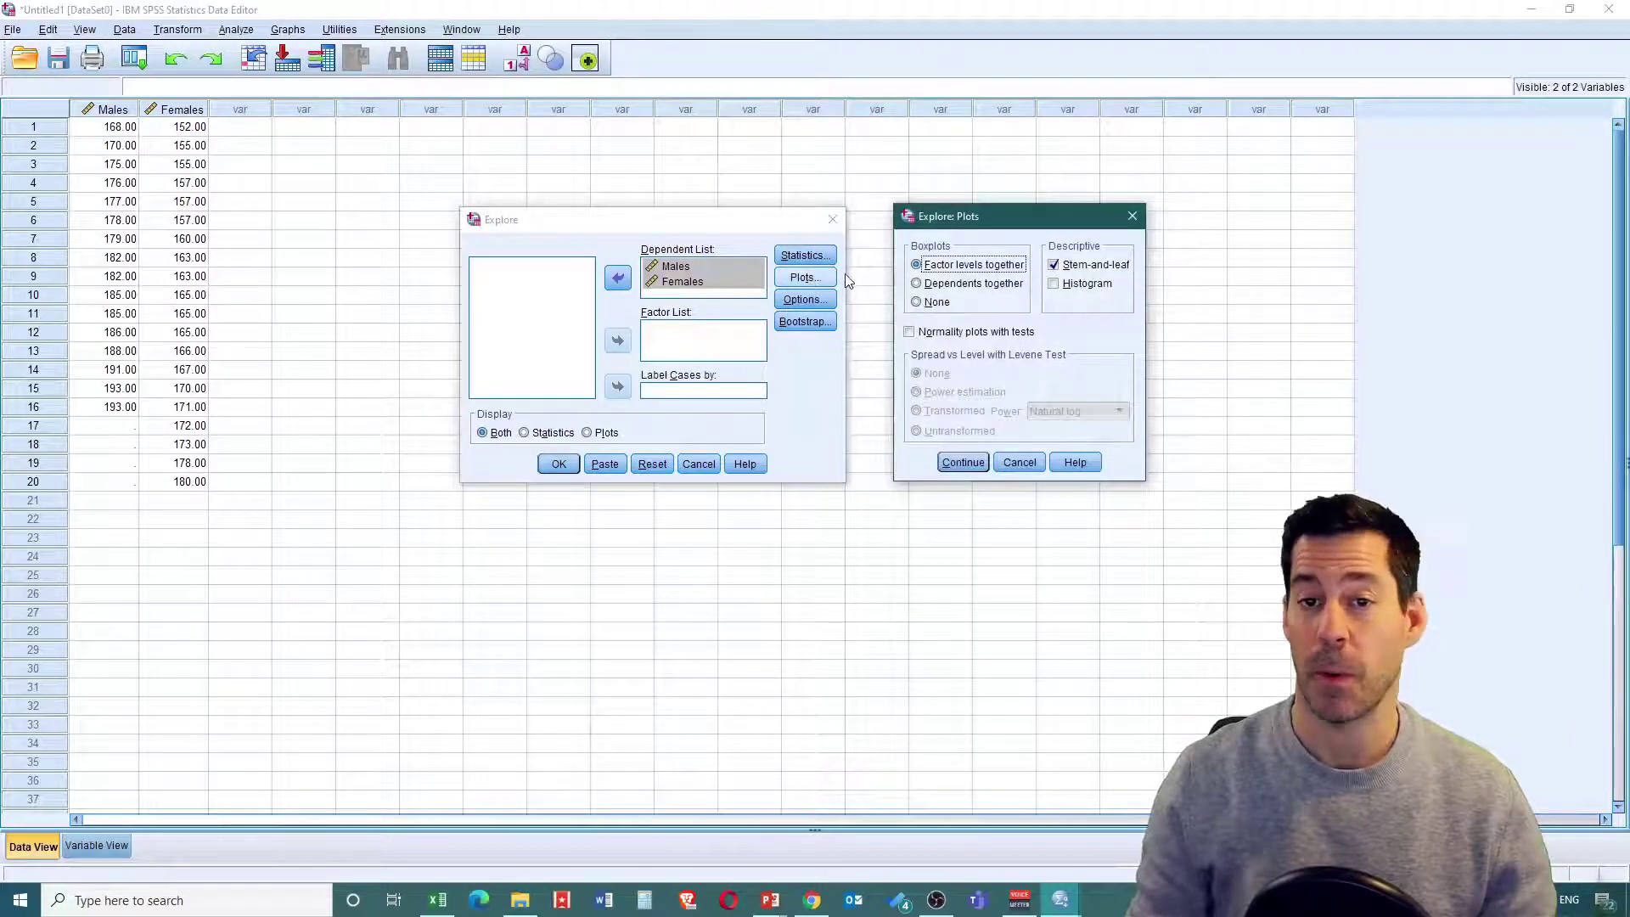
{"action": "left_click", "coordinate": [1053, 266]}
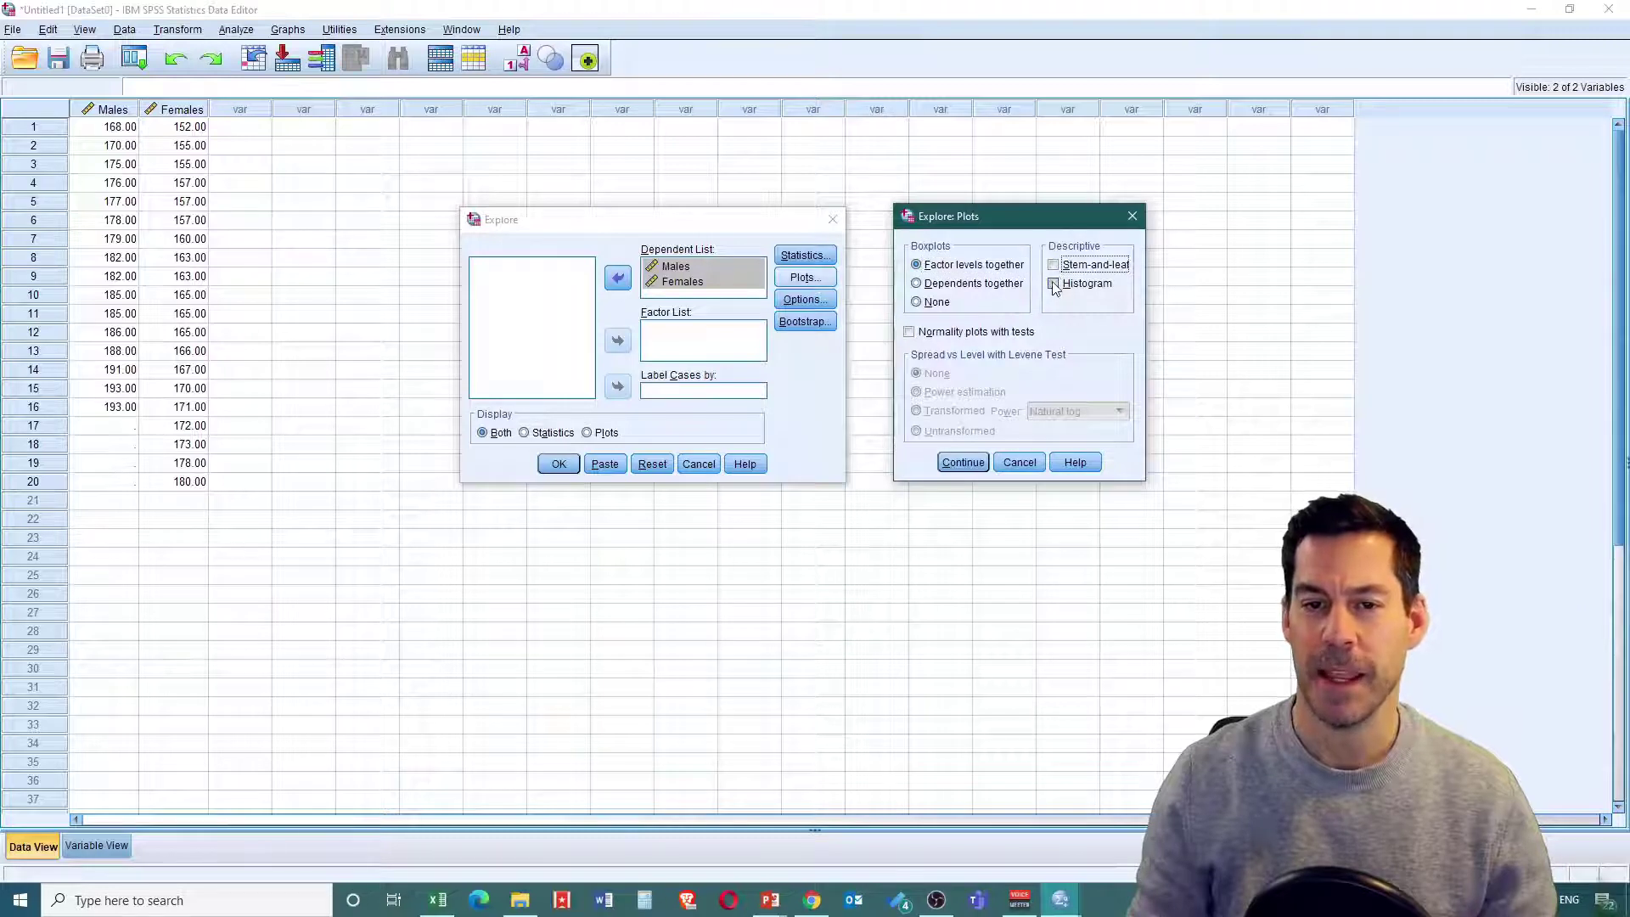
{"action": "left_click", "coordinate": [1055, 286]}
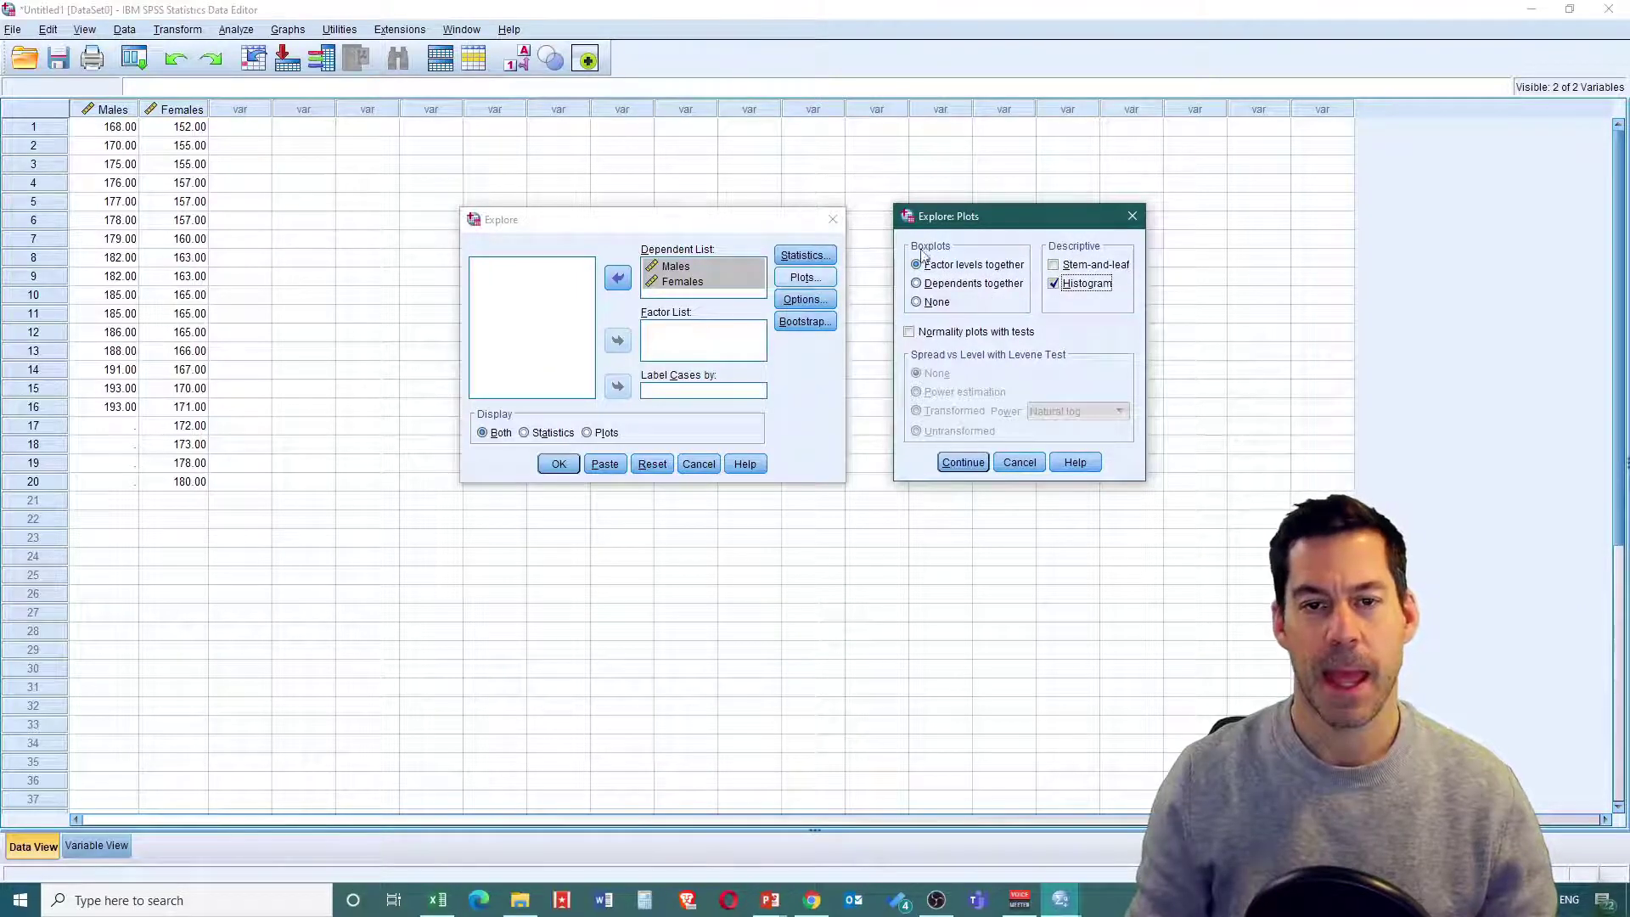
{"action": "left_click", "coordinate": [910, 332]}
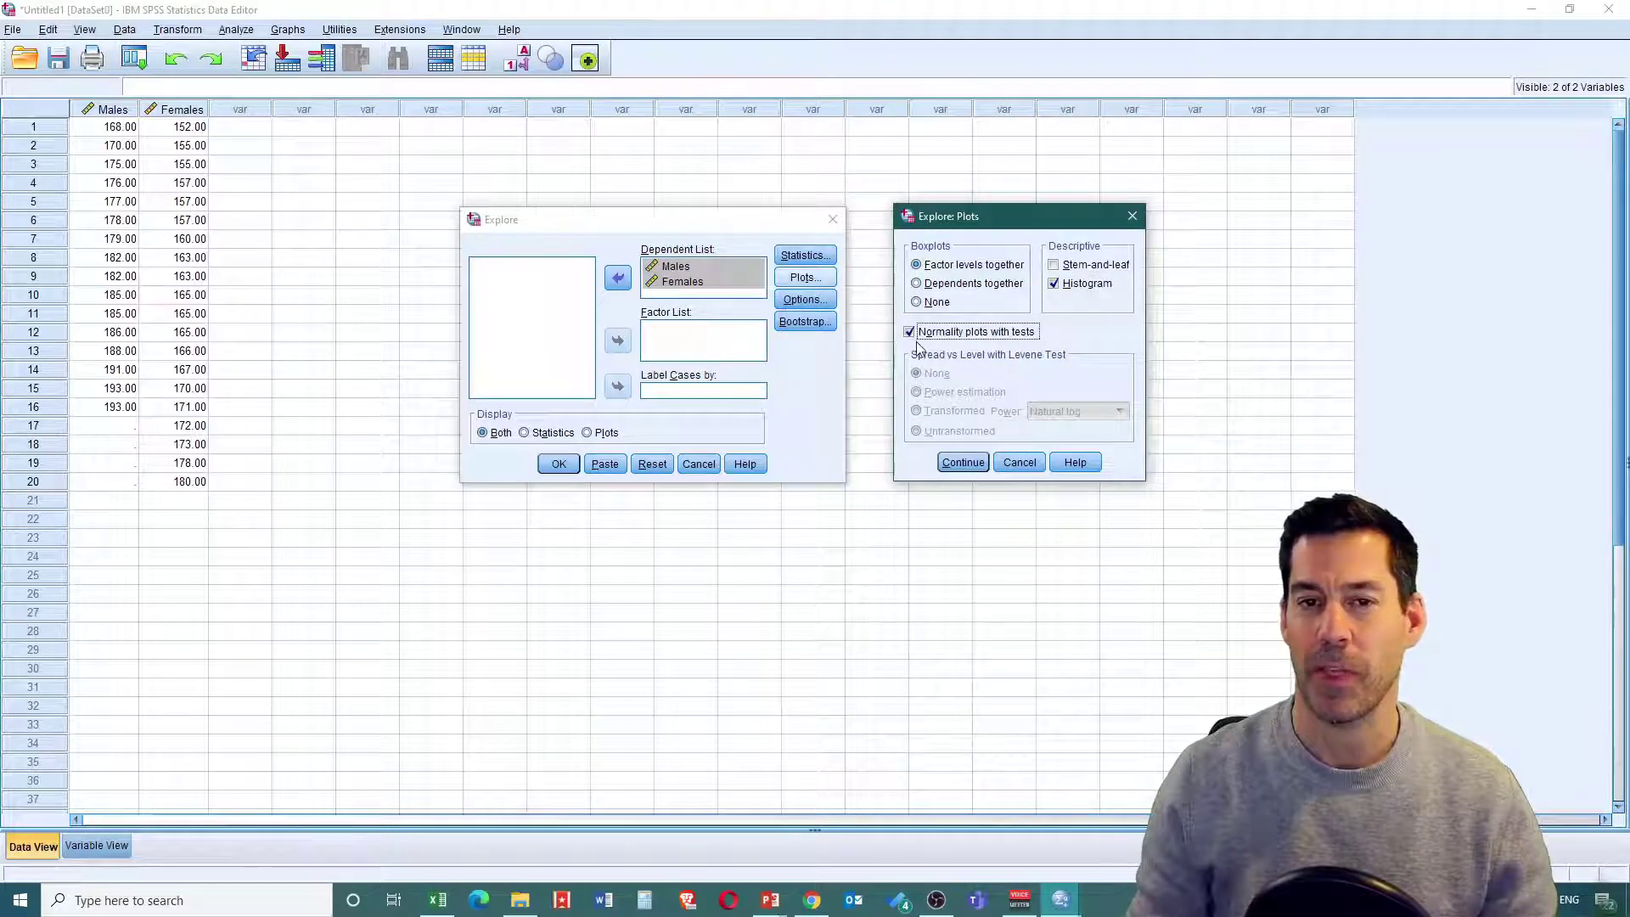
{"action": "left_click", "coordinate": [963, 462]}
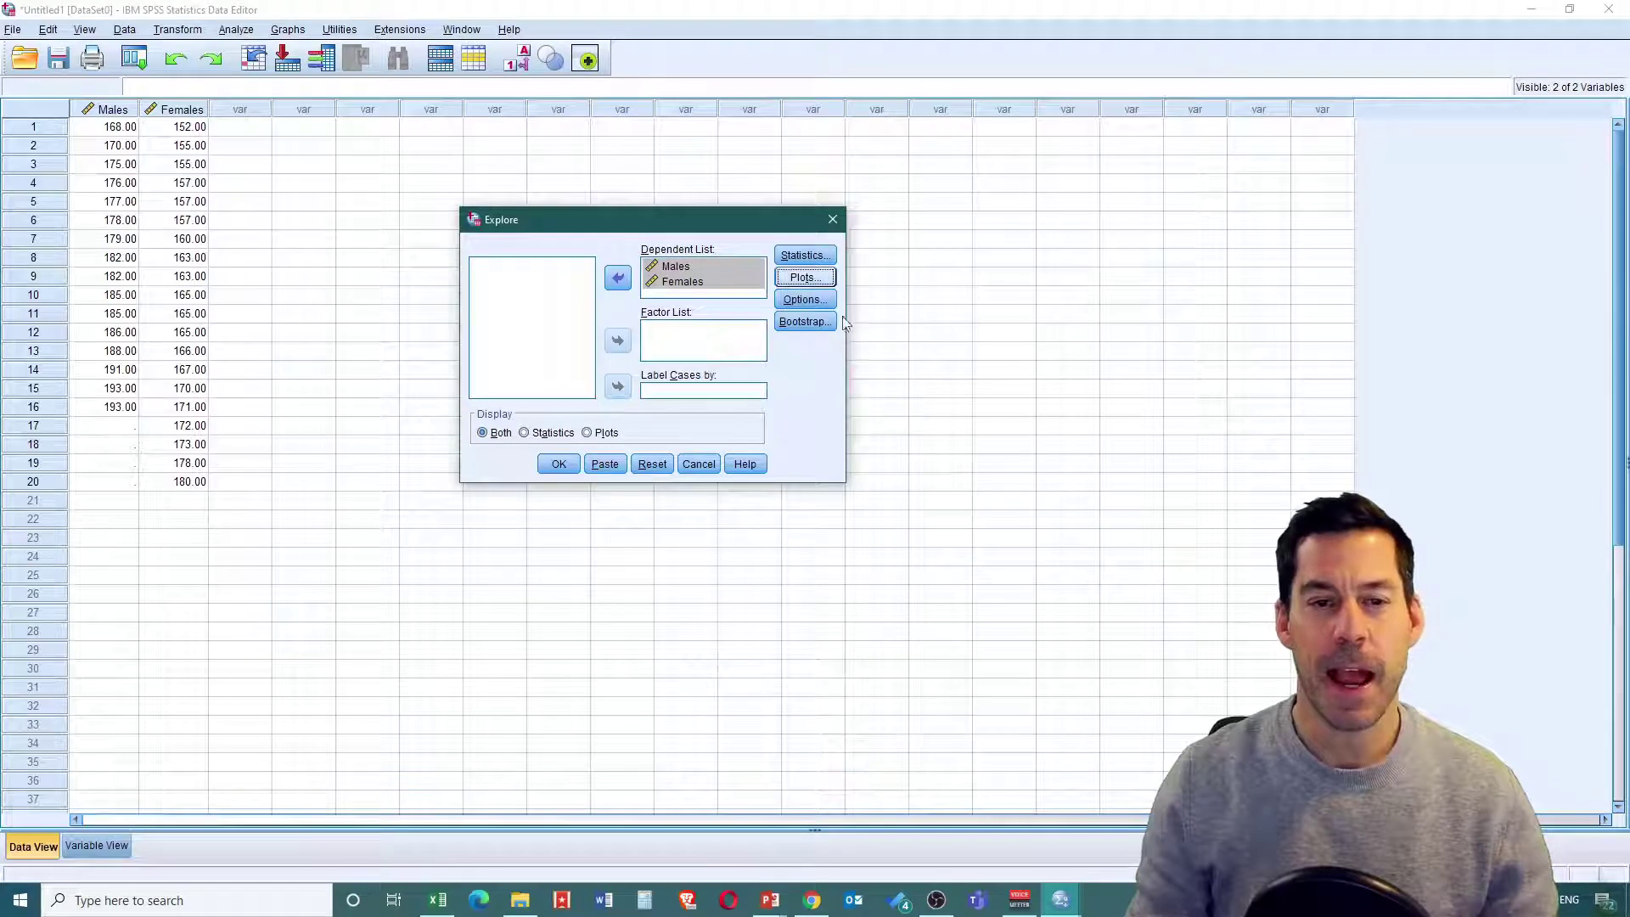
Step: Exclude missing cases pairwise and run the Explore analysis
{"action": "left_click", "coordinate": [801, 301]}
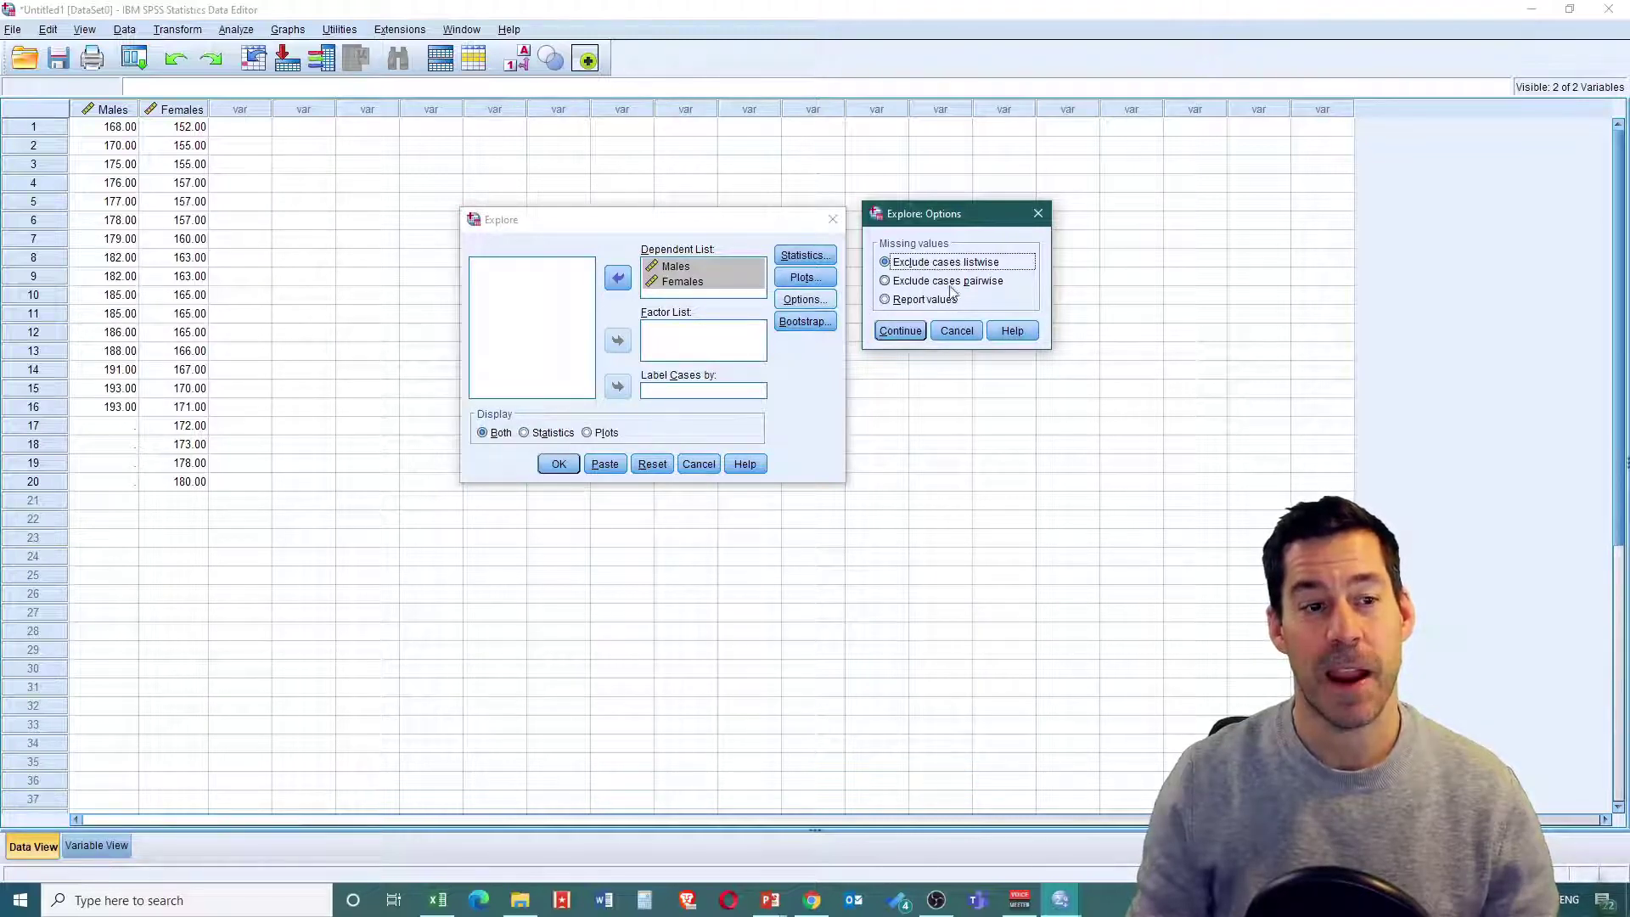
{"action": "left_click", "coordinate": [888, 285]}
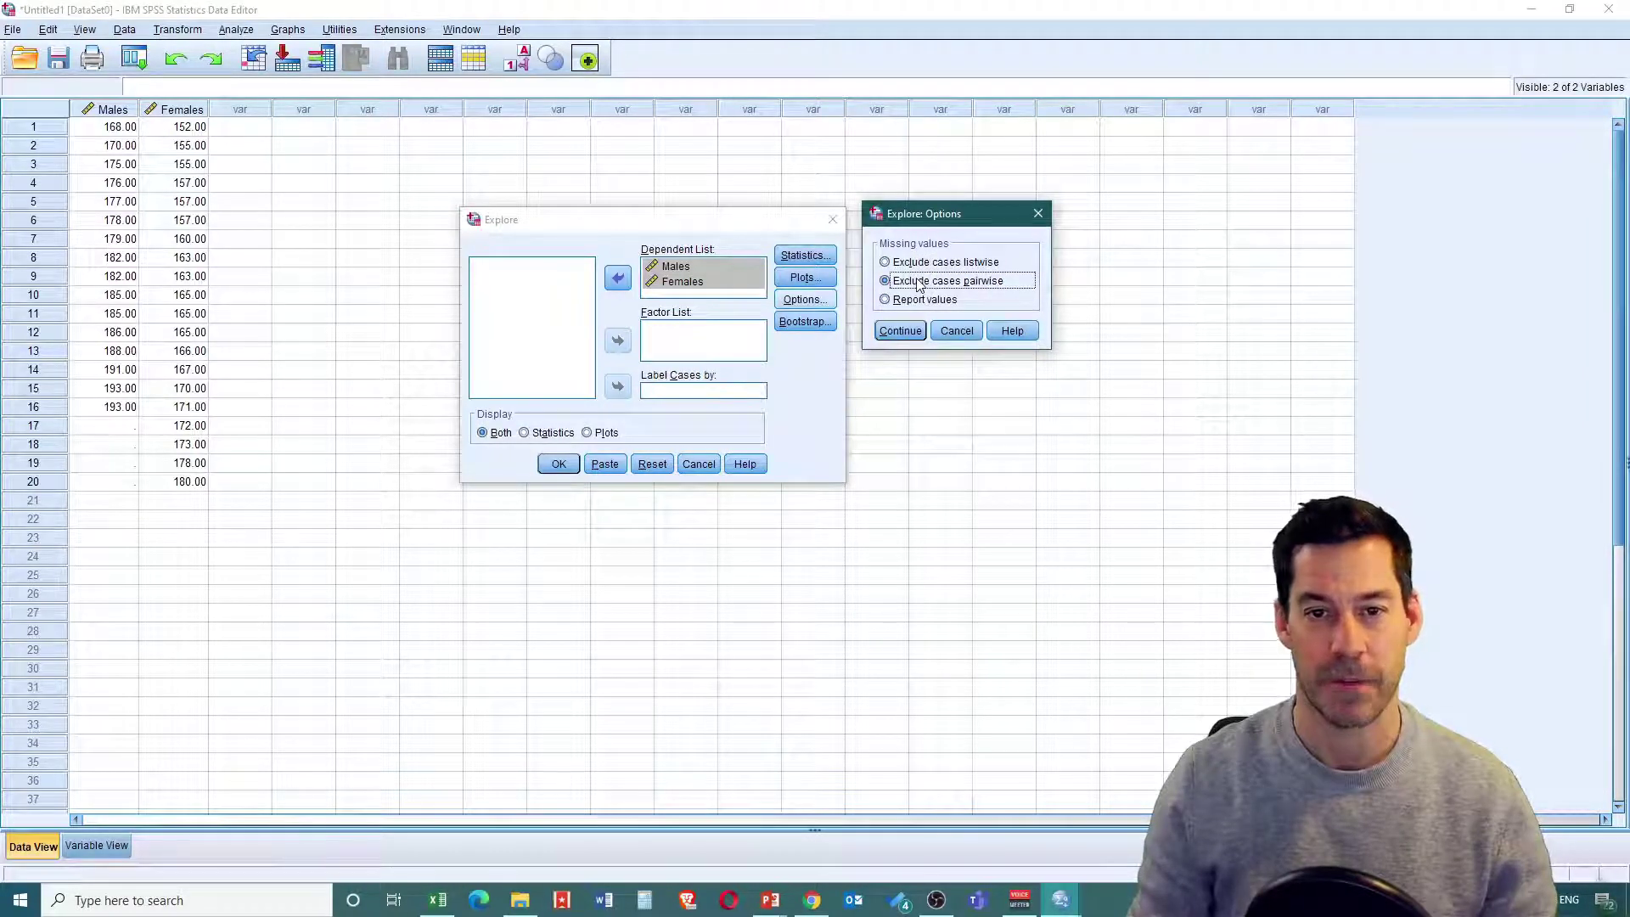
{"action": "left_click", "coordinate": [900, 331]}
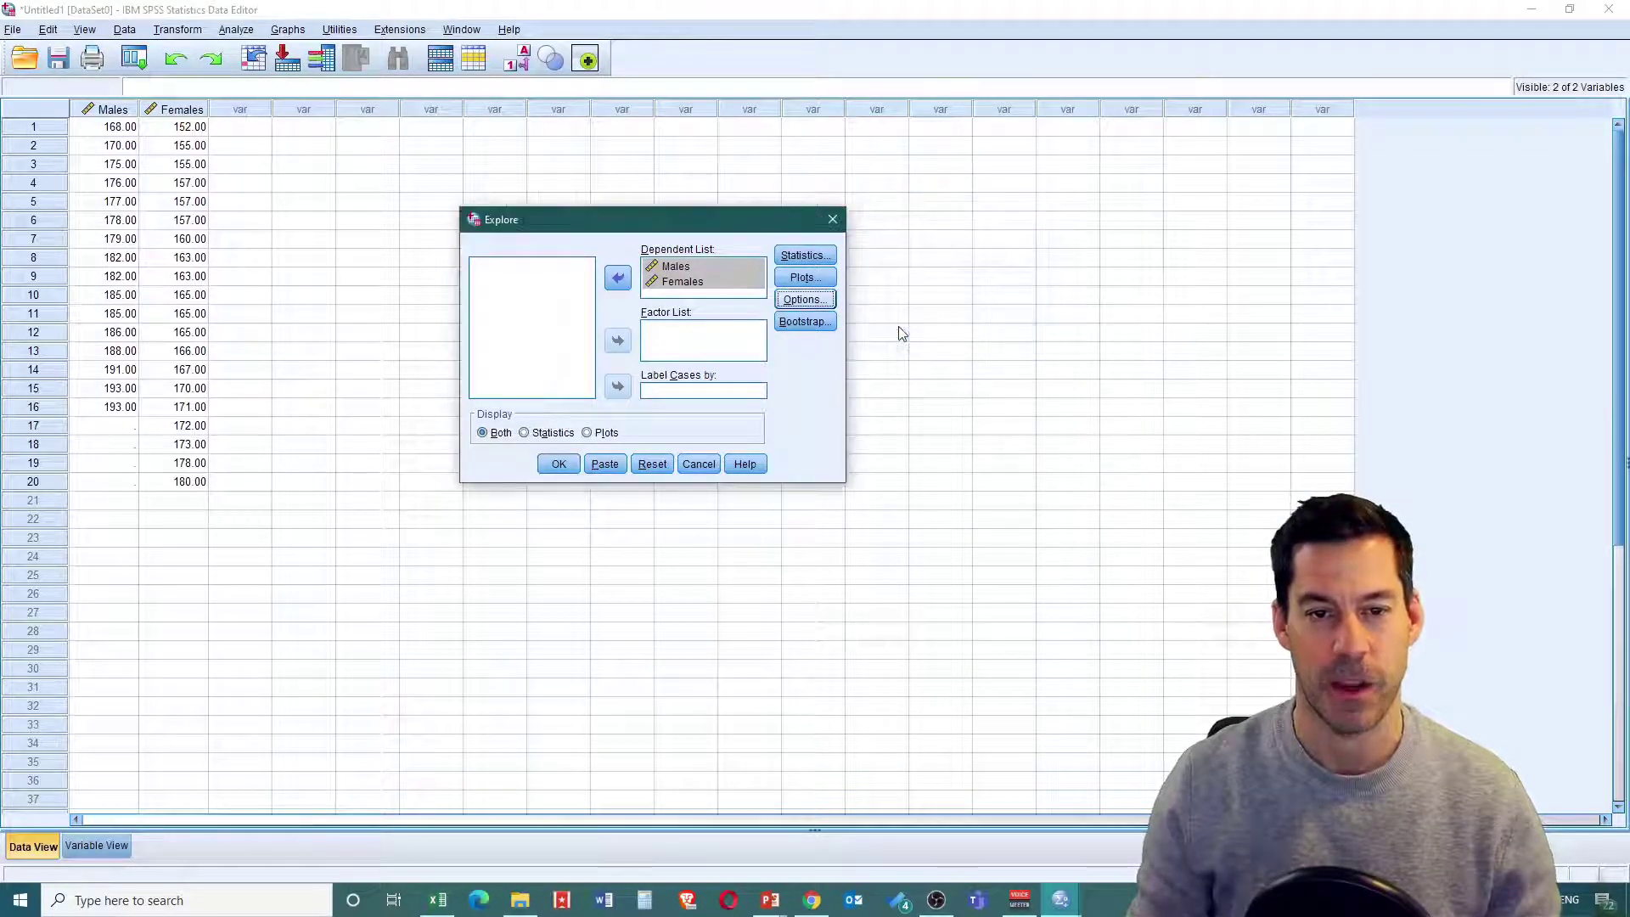
{"action": "left_click", "coordinate": [554, 465]}
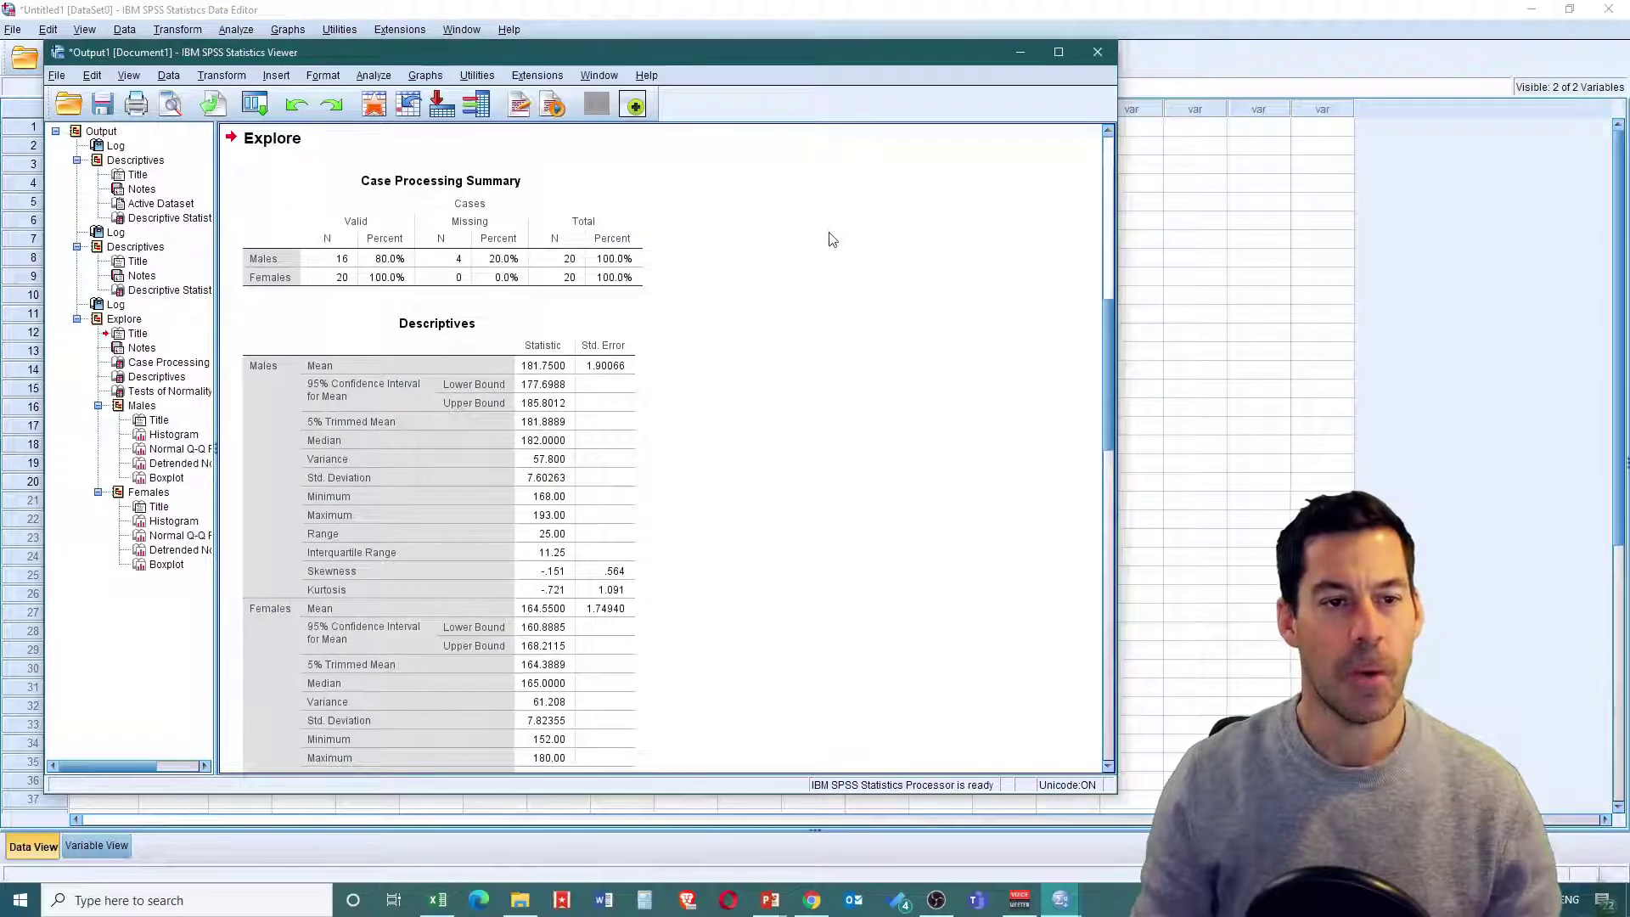
{"action": "scroll", "coordinate": [816, 251], "scroll_direction": "down", "scroll_amount": 2}
{"action": "scroll", "coordinate": [815, 252], "scroll_direction": "down", "scroll_amount": 1}
{"action": "scroll", "coordinate": [815, 251], "scroll_direction": "up", "scroll_amount": 1}
{"action": "left_click", "coordinate": [626, 236]}
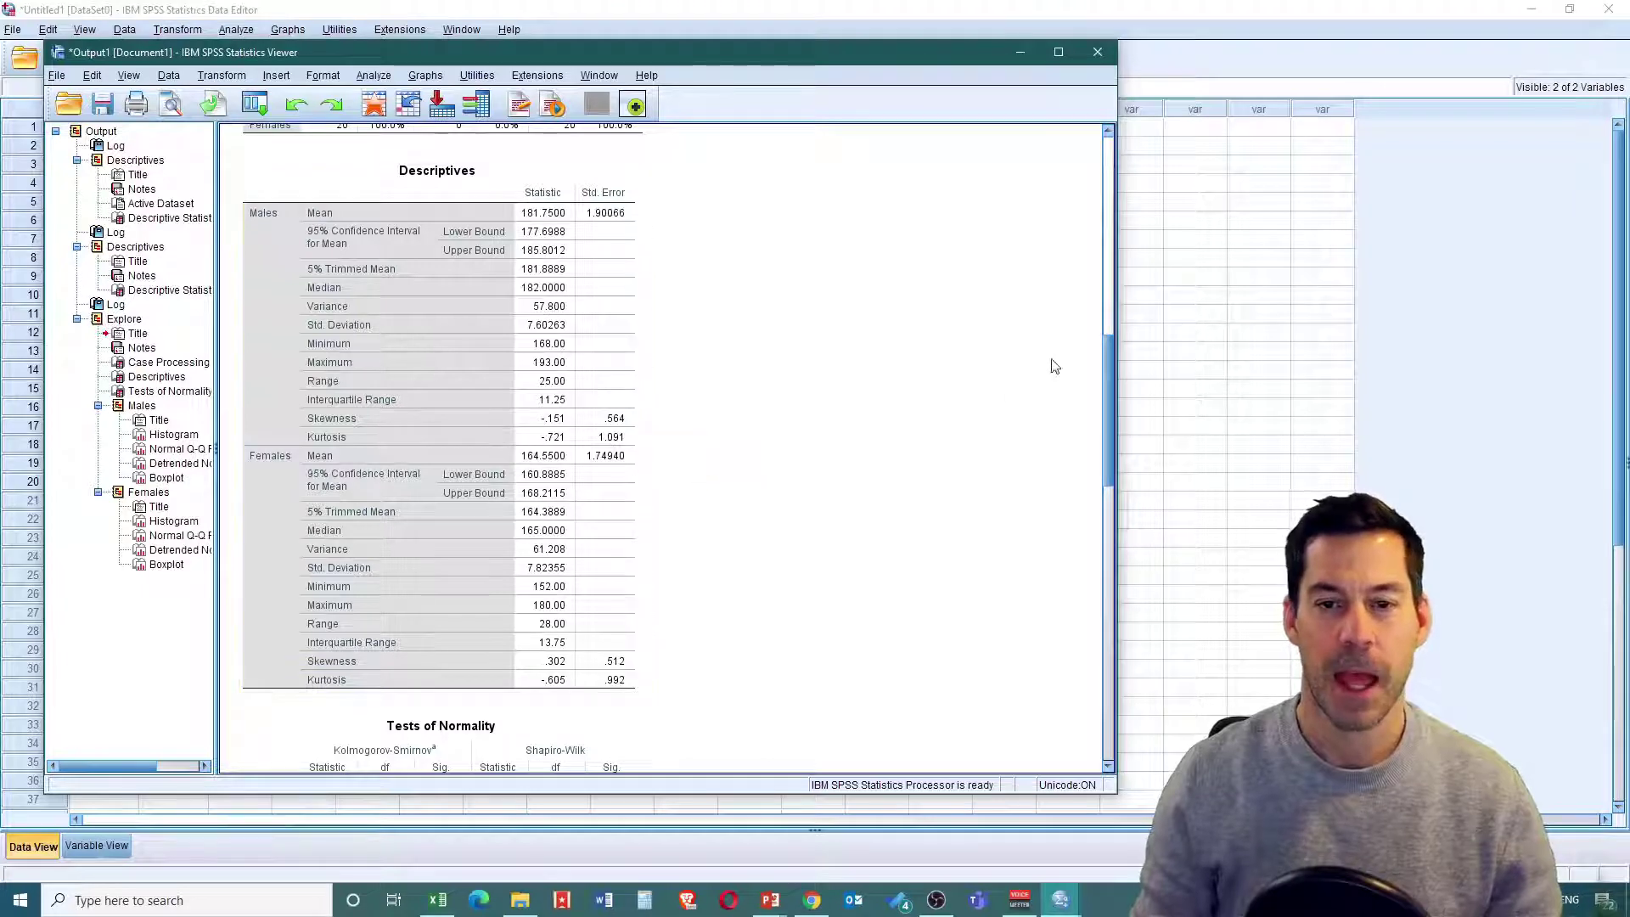
{"action": "left_click_drag", "start_coordinate": [1107, 359], "coordinate": [1120, 454]}
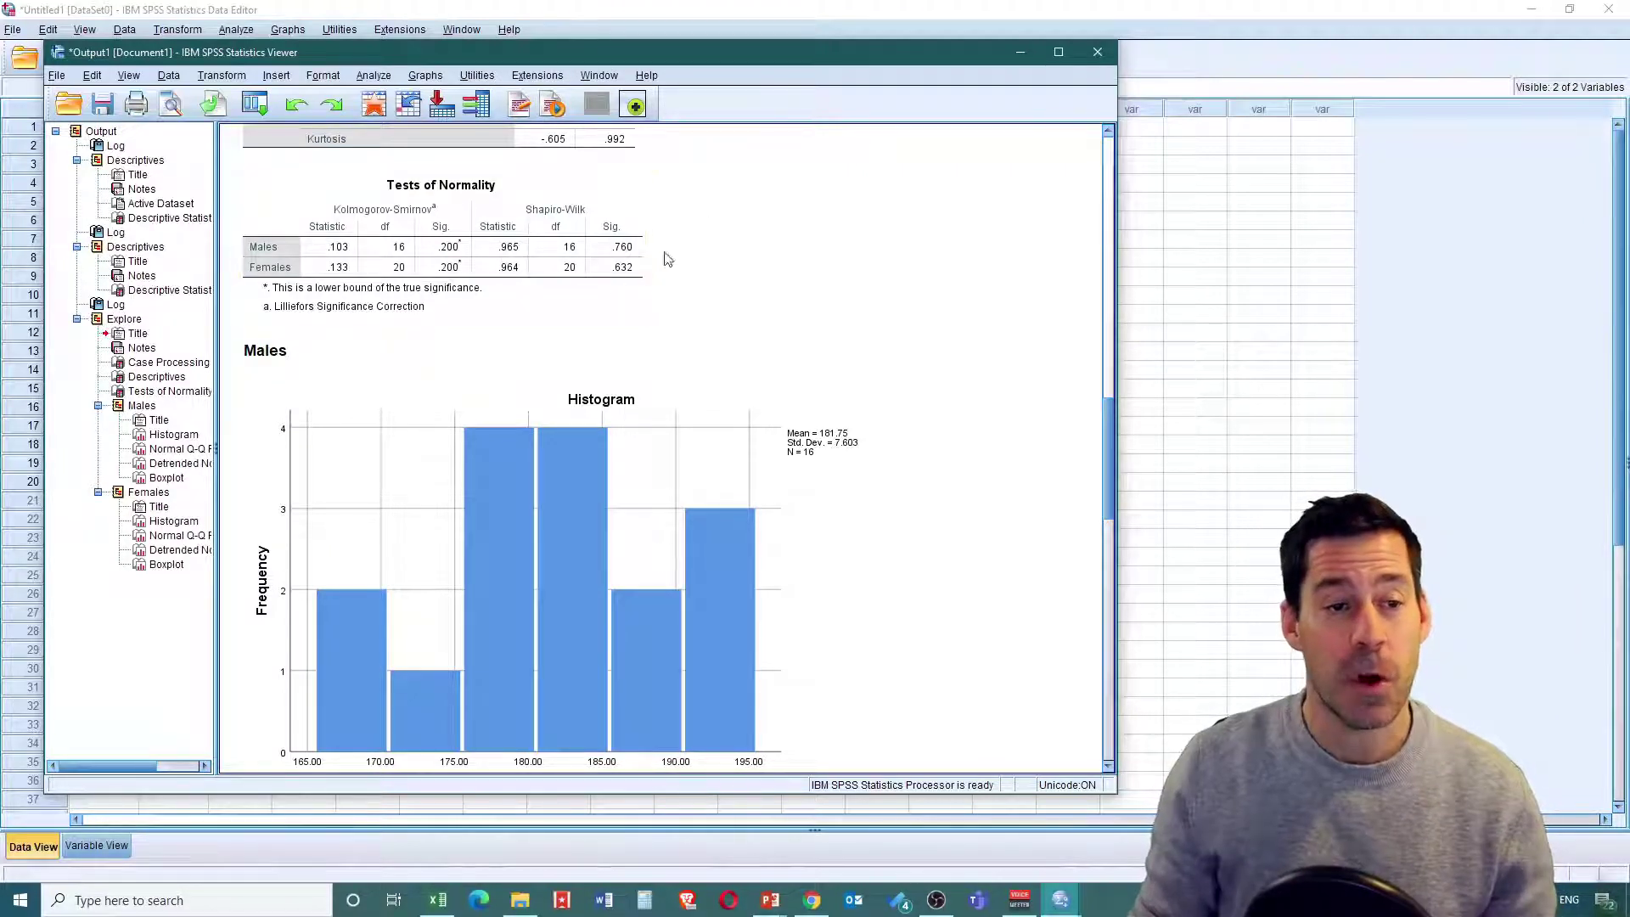
{"action": "left_click_drag", "start_coordinate": [1106, 429], "coordinate": [1109, 695]}
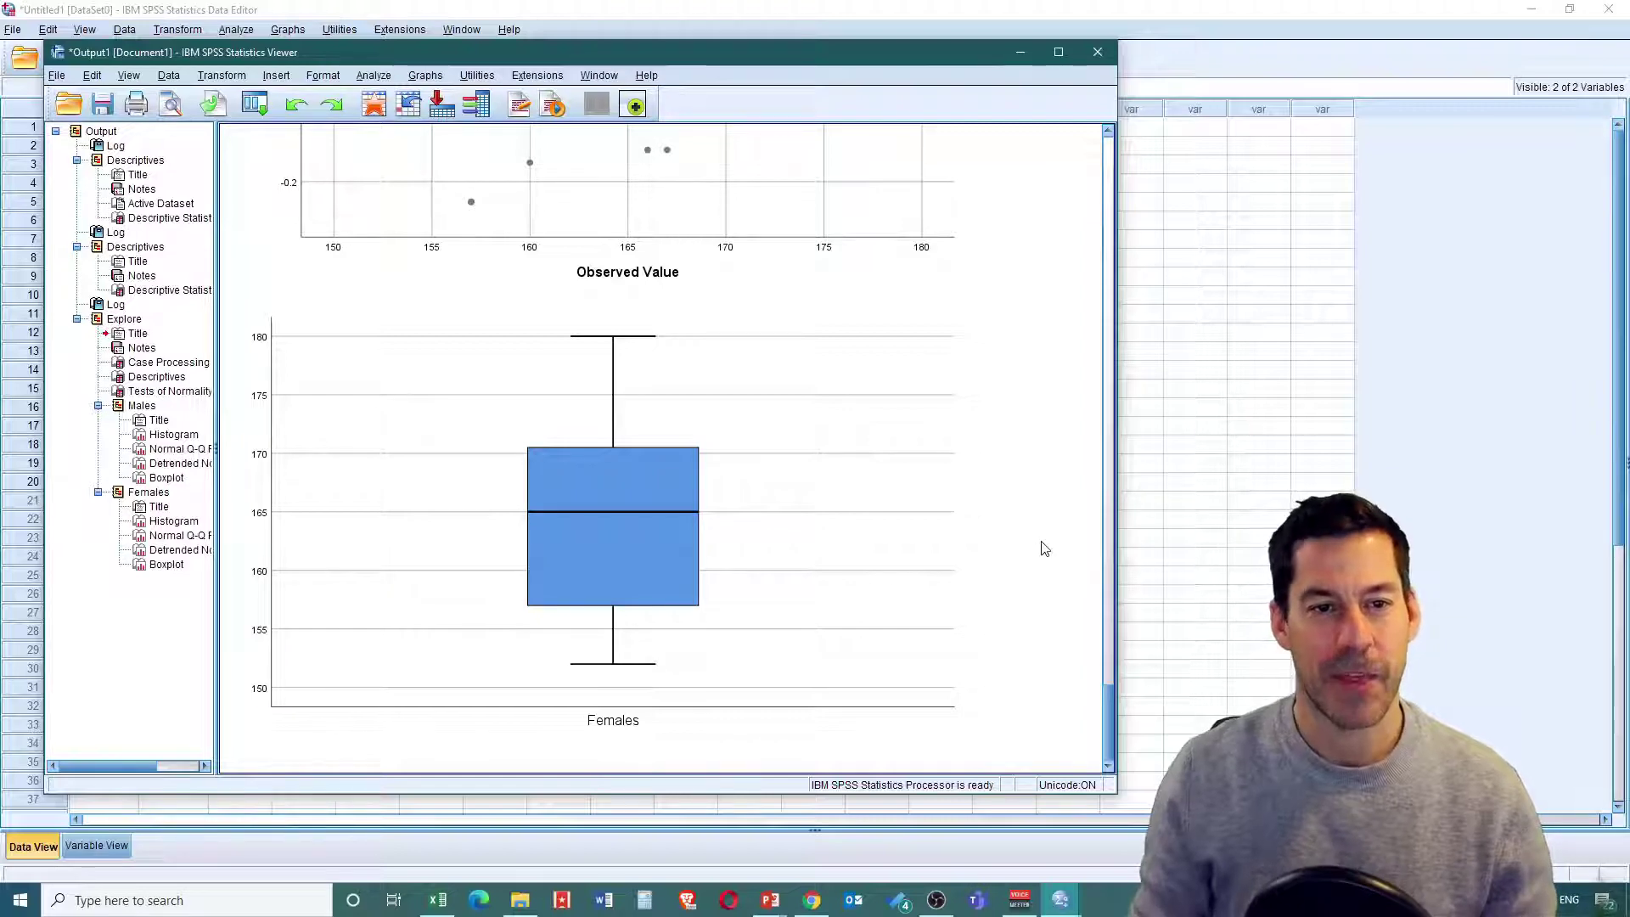
{"action": "left_click_drag", "start_coordinate": [1109, 717], "coordinate": [1138, 148]}
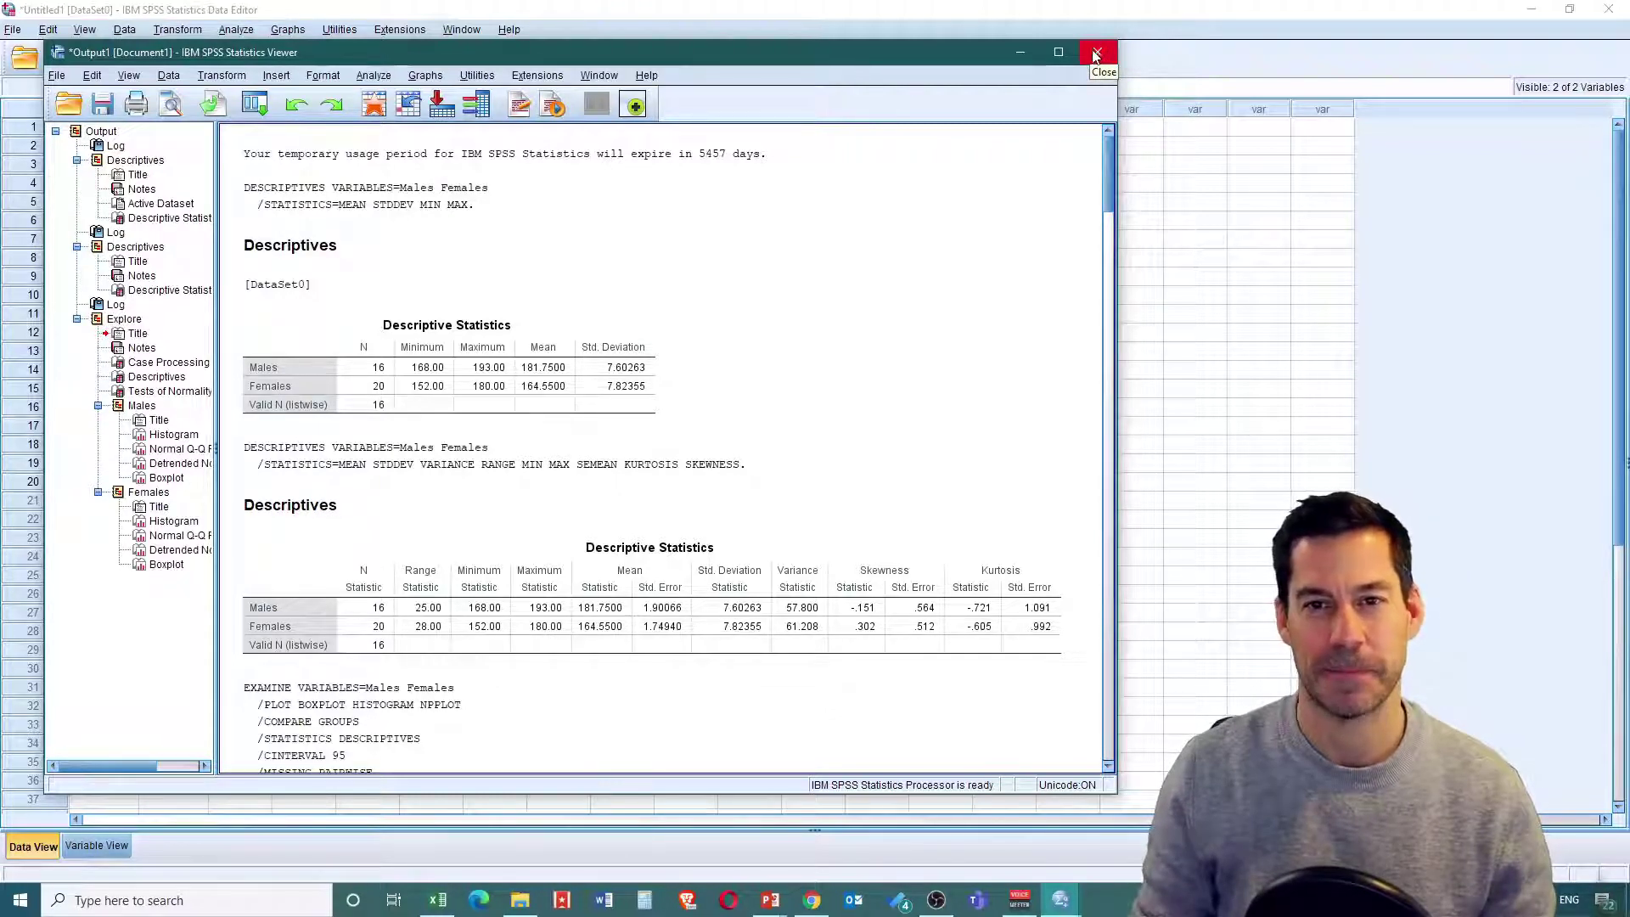
Step: Close the Output Viewer, declining to save Output1
{"action": "left_click", "coordinate": [1096, 55]}
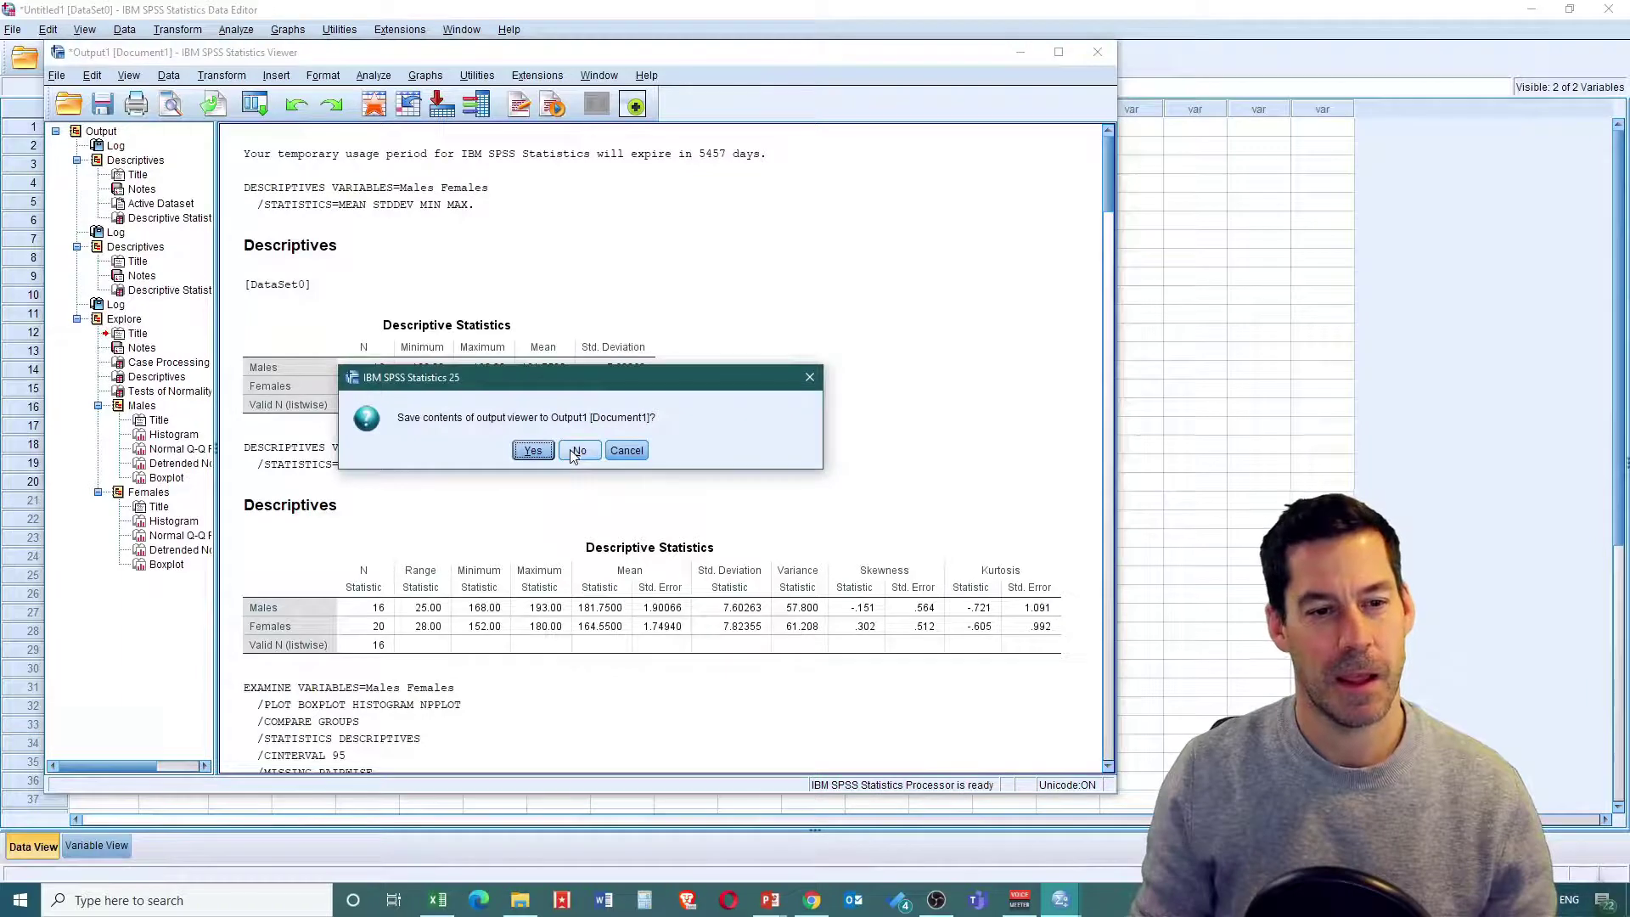
{"action": "left_click", "coordinate": [576, 452]}
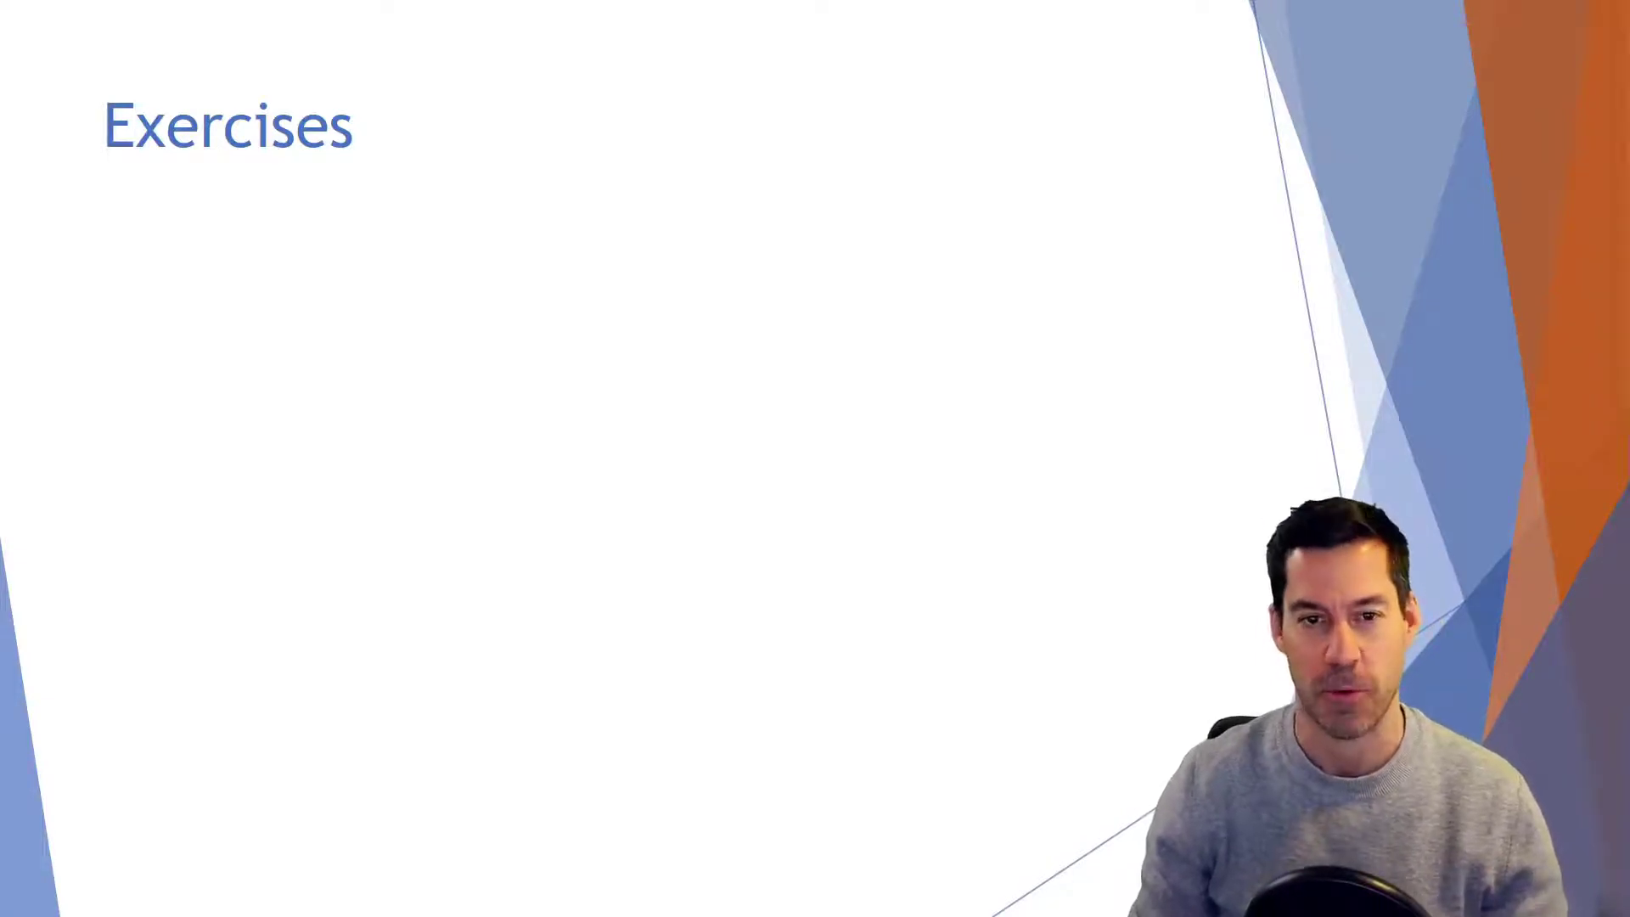
Step: Launch RStudio from Windows Start search using 'rstu'
{"action": "key", "text": "super"}
{"action": "type", "text": "rstu"}
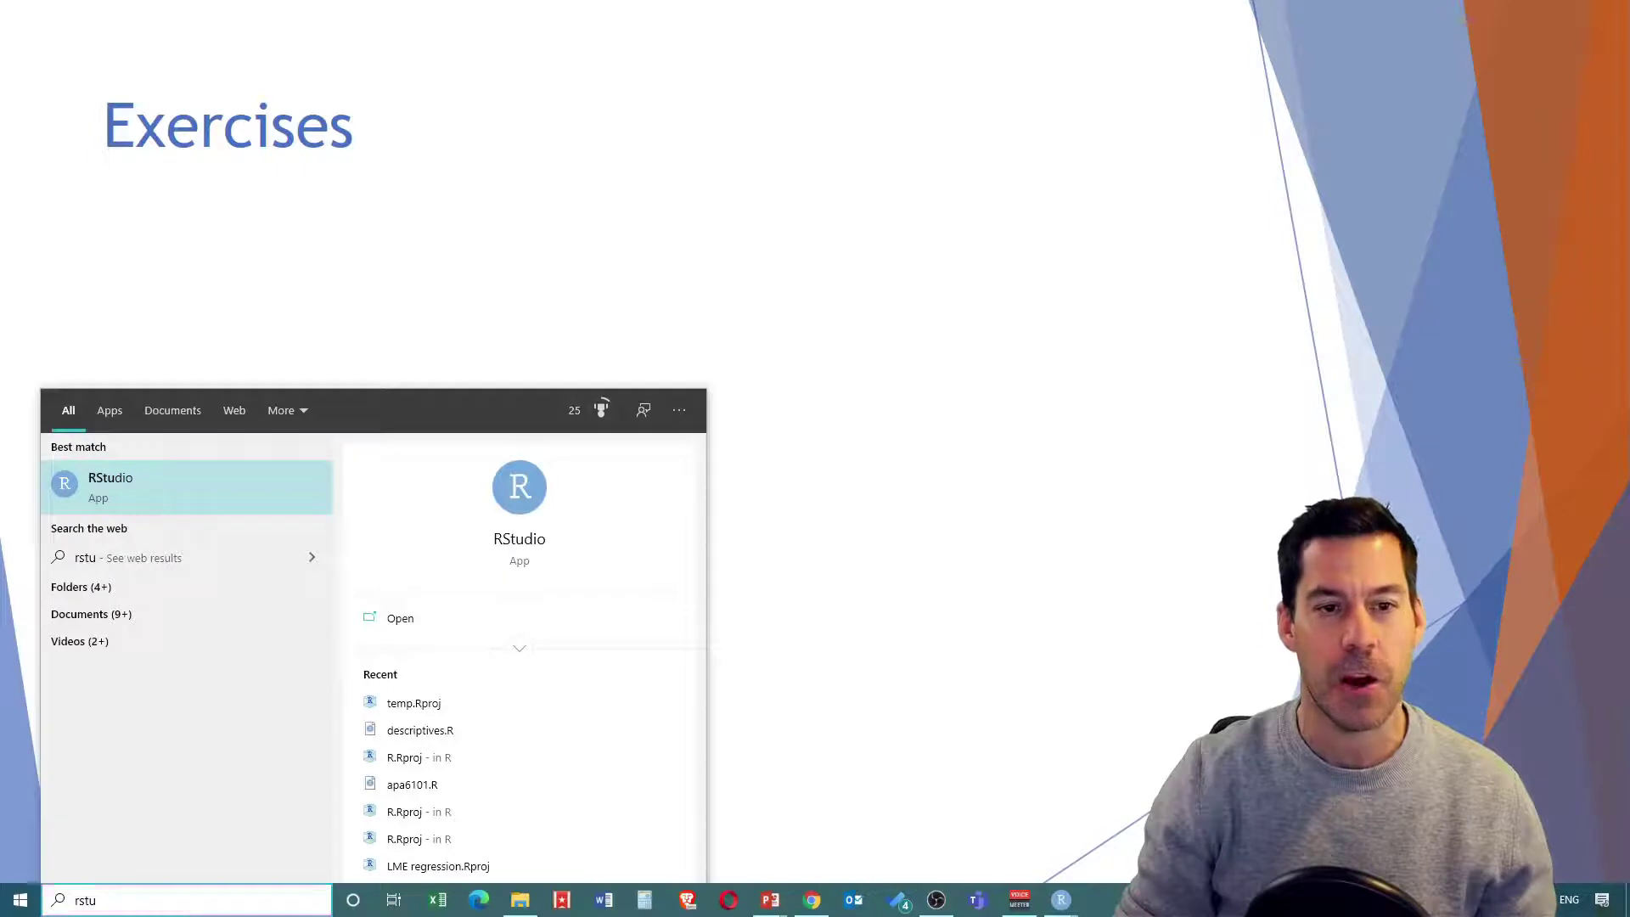
{"action": "key", "text": "Return"}
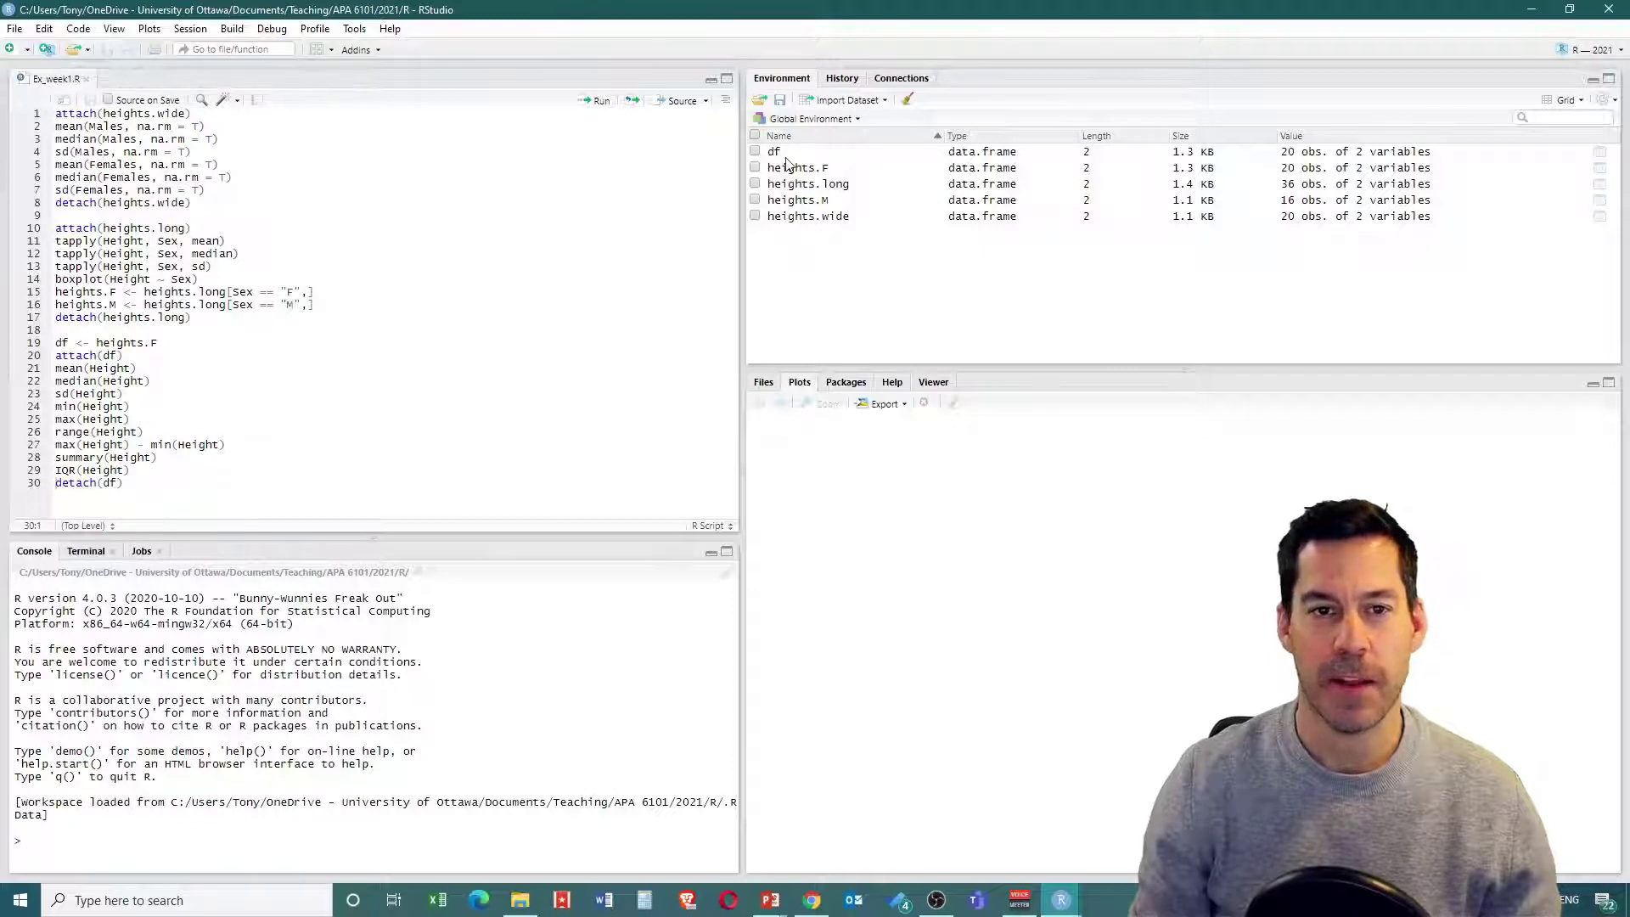
Step: View the heights.long and heights.wide data, then return to Ex_week1.R
{"action": "left_click", "coordinate": [1599, 184]}
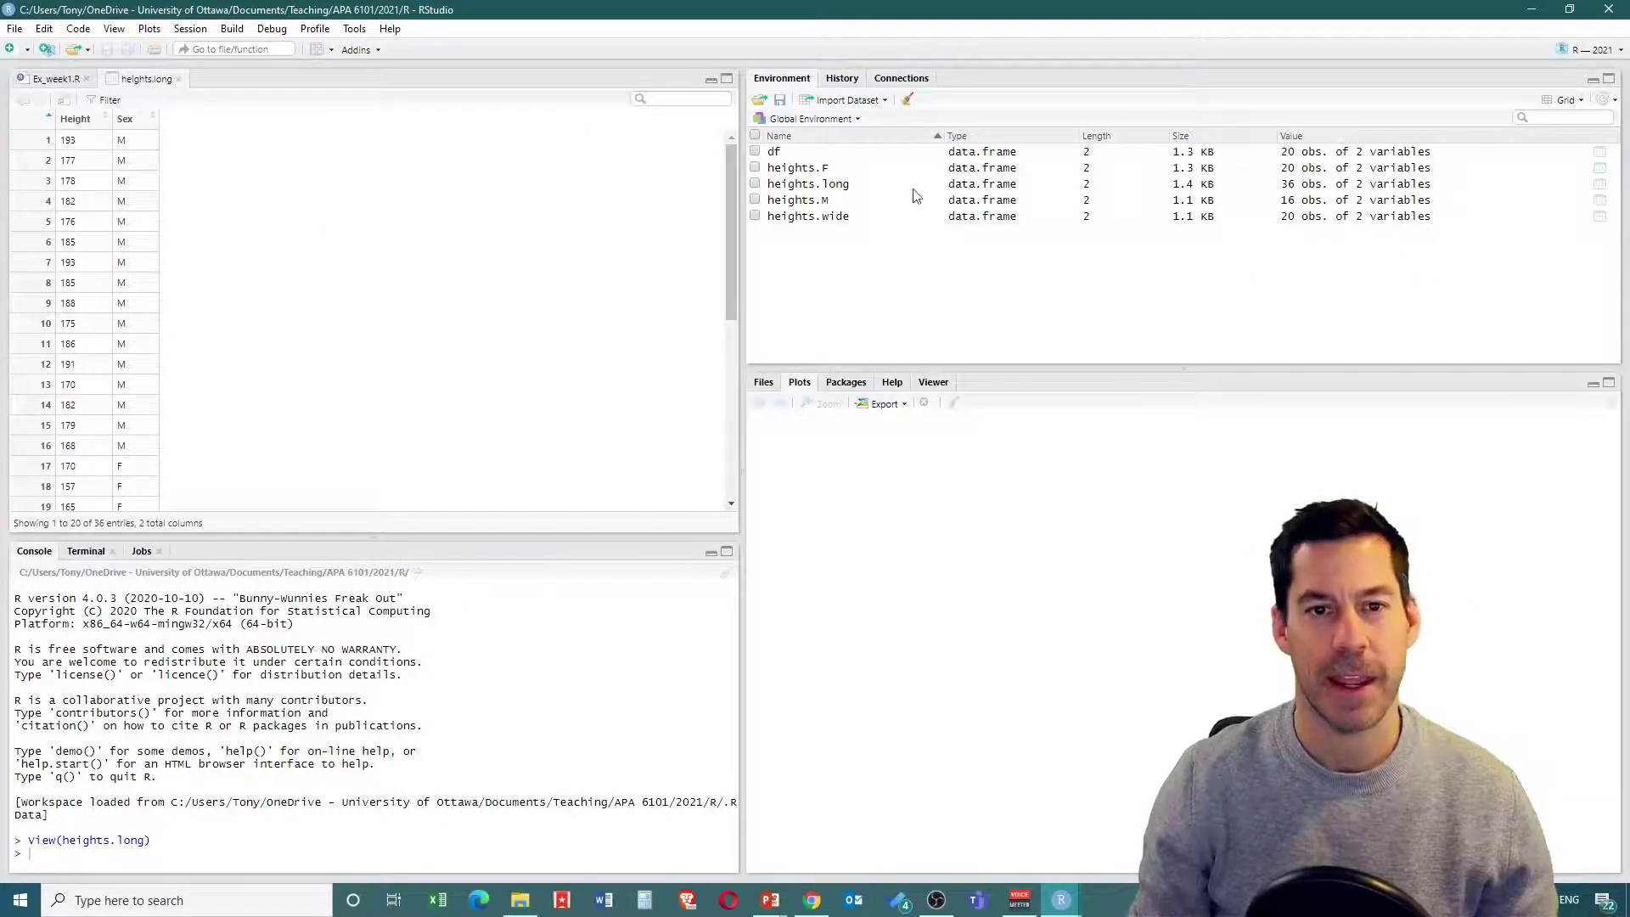
{"action": "left_click", "coordinate": [1600, 217]}
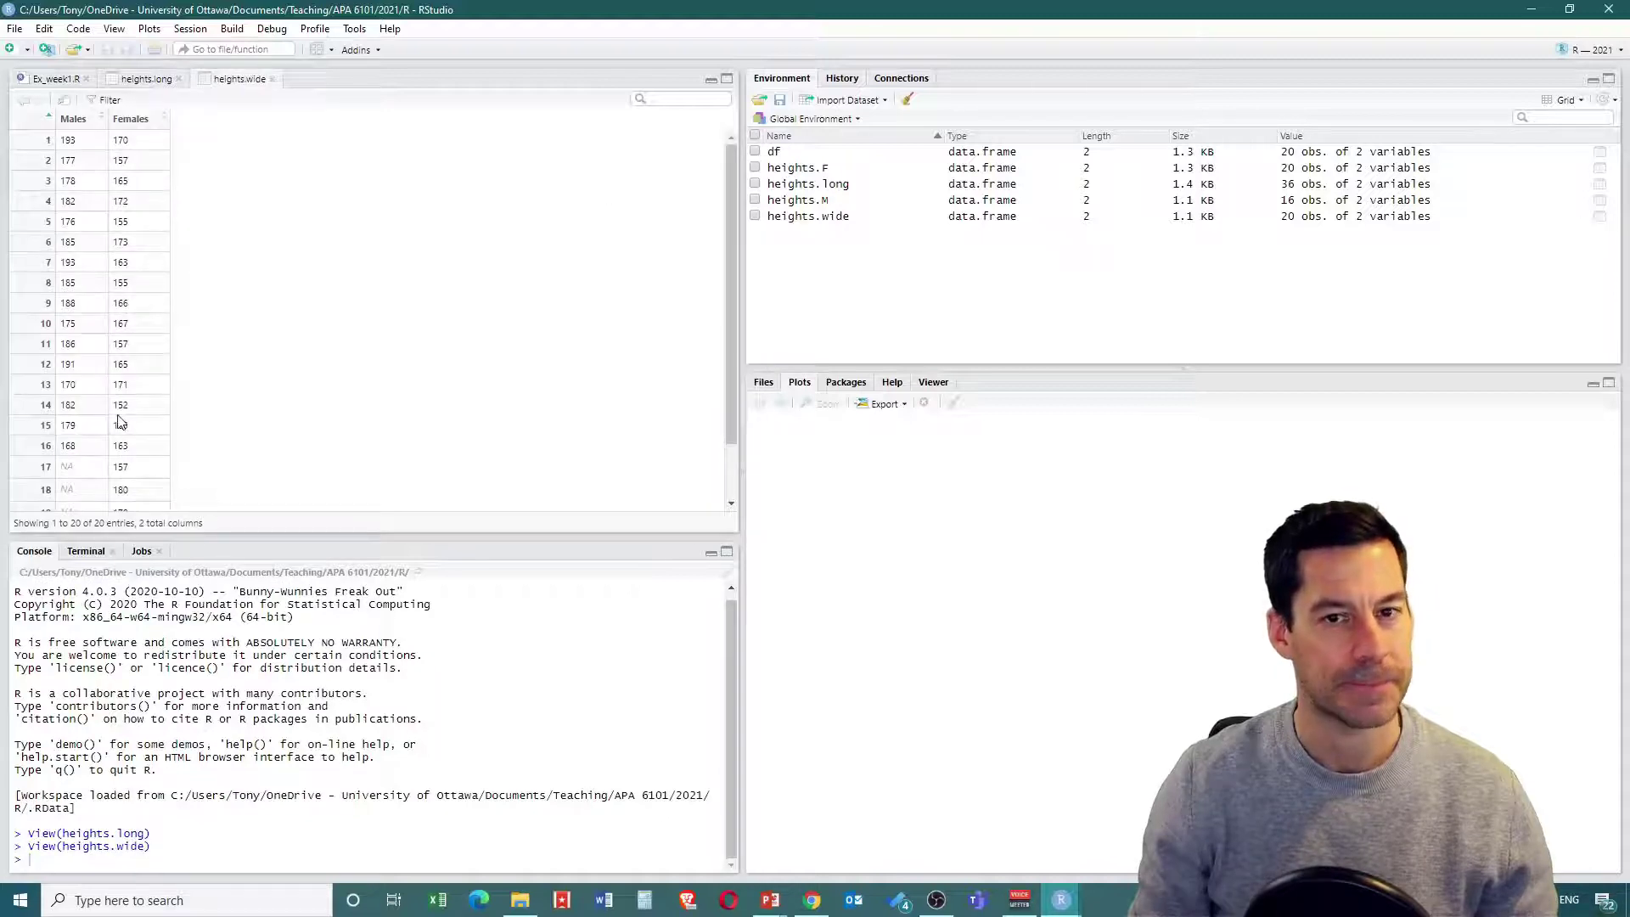
{"action": "left_click", "coordinate": [52, 83]}
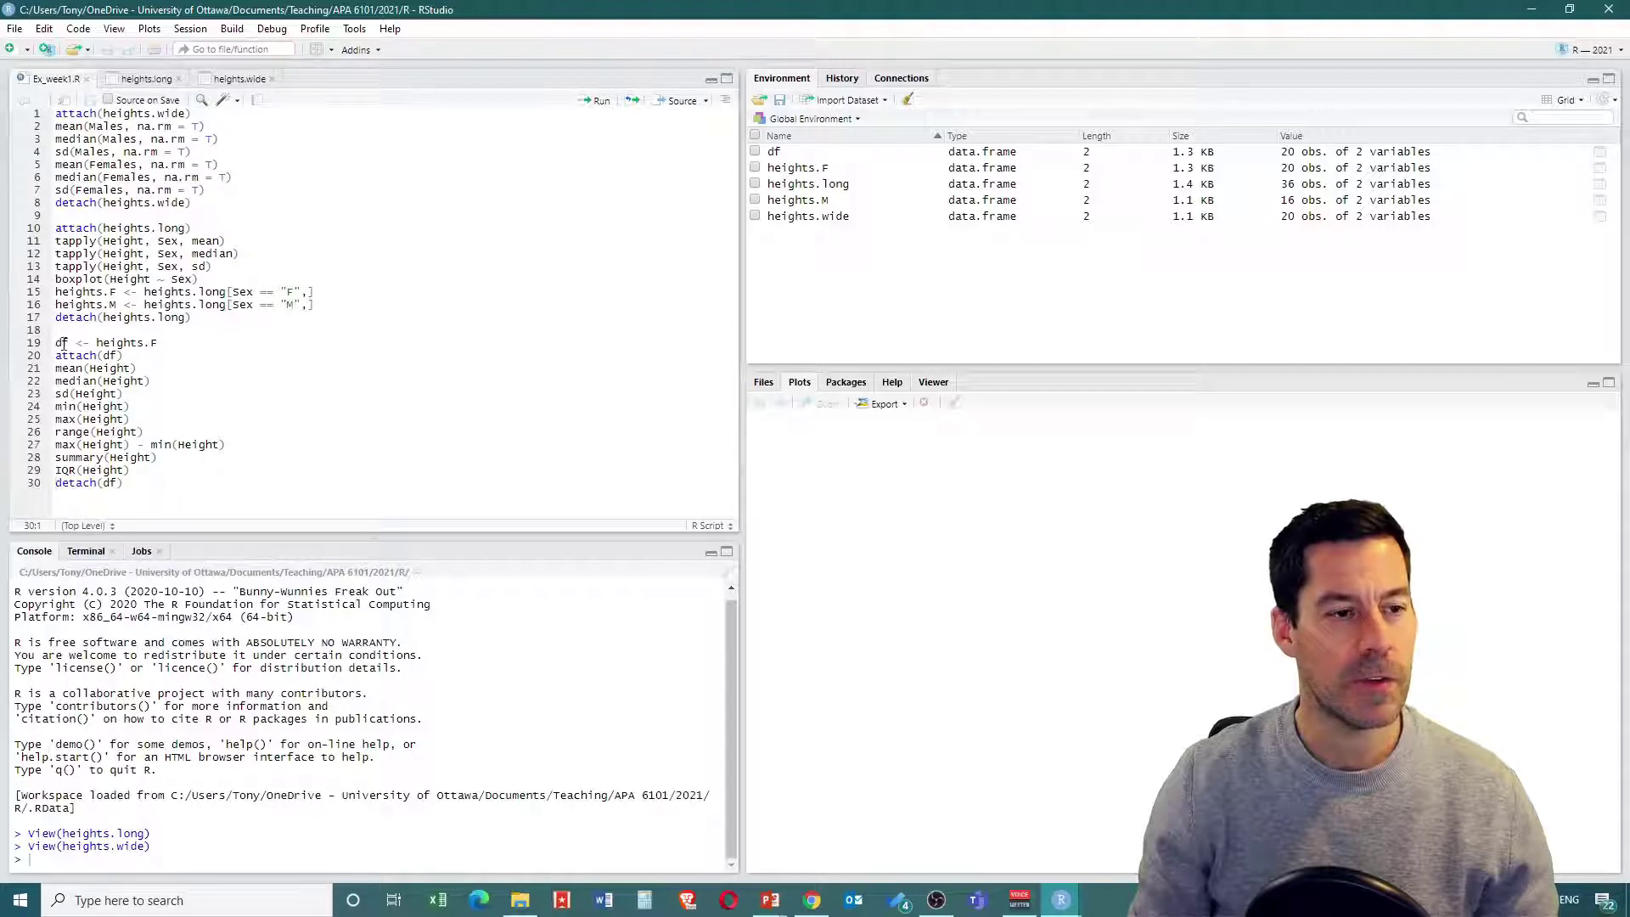
Step: Duplicate the heights.F block below line 30, keeping only df <- heights.F, attach(df) and detach(df)
{"action": "left_click_drag", "start_coordinate": [55, 342], "coordinate": [148, 484]}
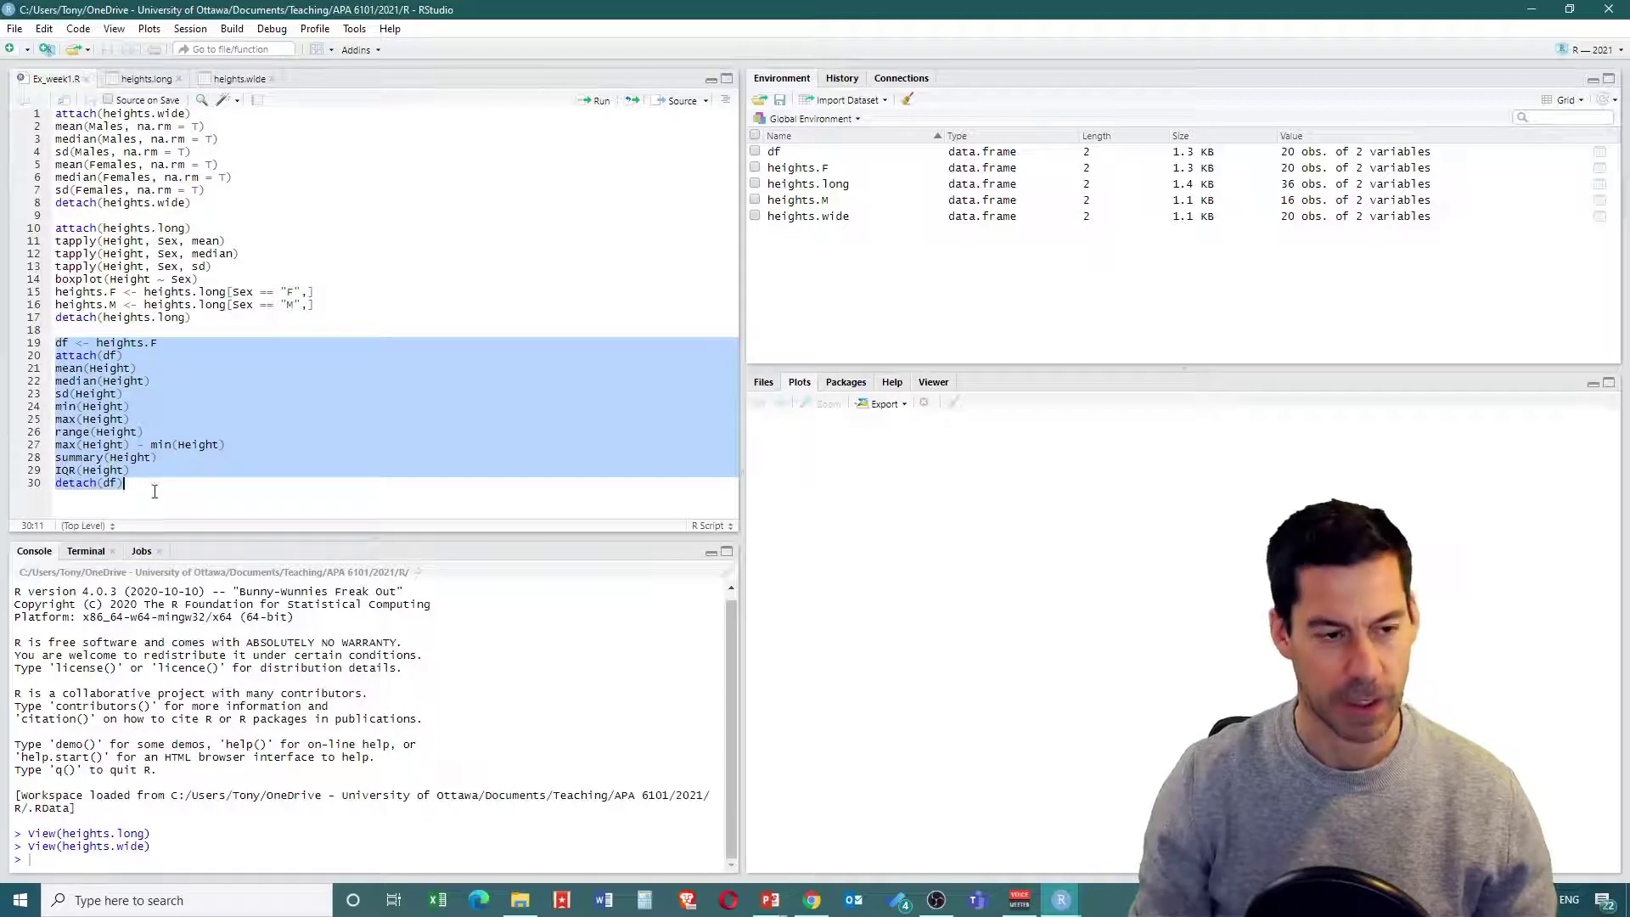
{"action": "left_click", "coordinate": [157, 491]}
{"action": "key", "text": "Return"}
{"action": "key", "text": "Return"}
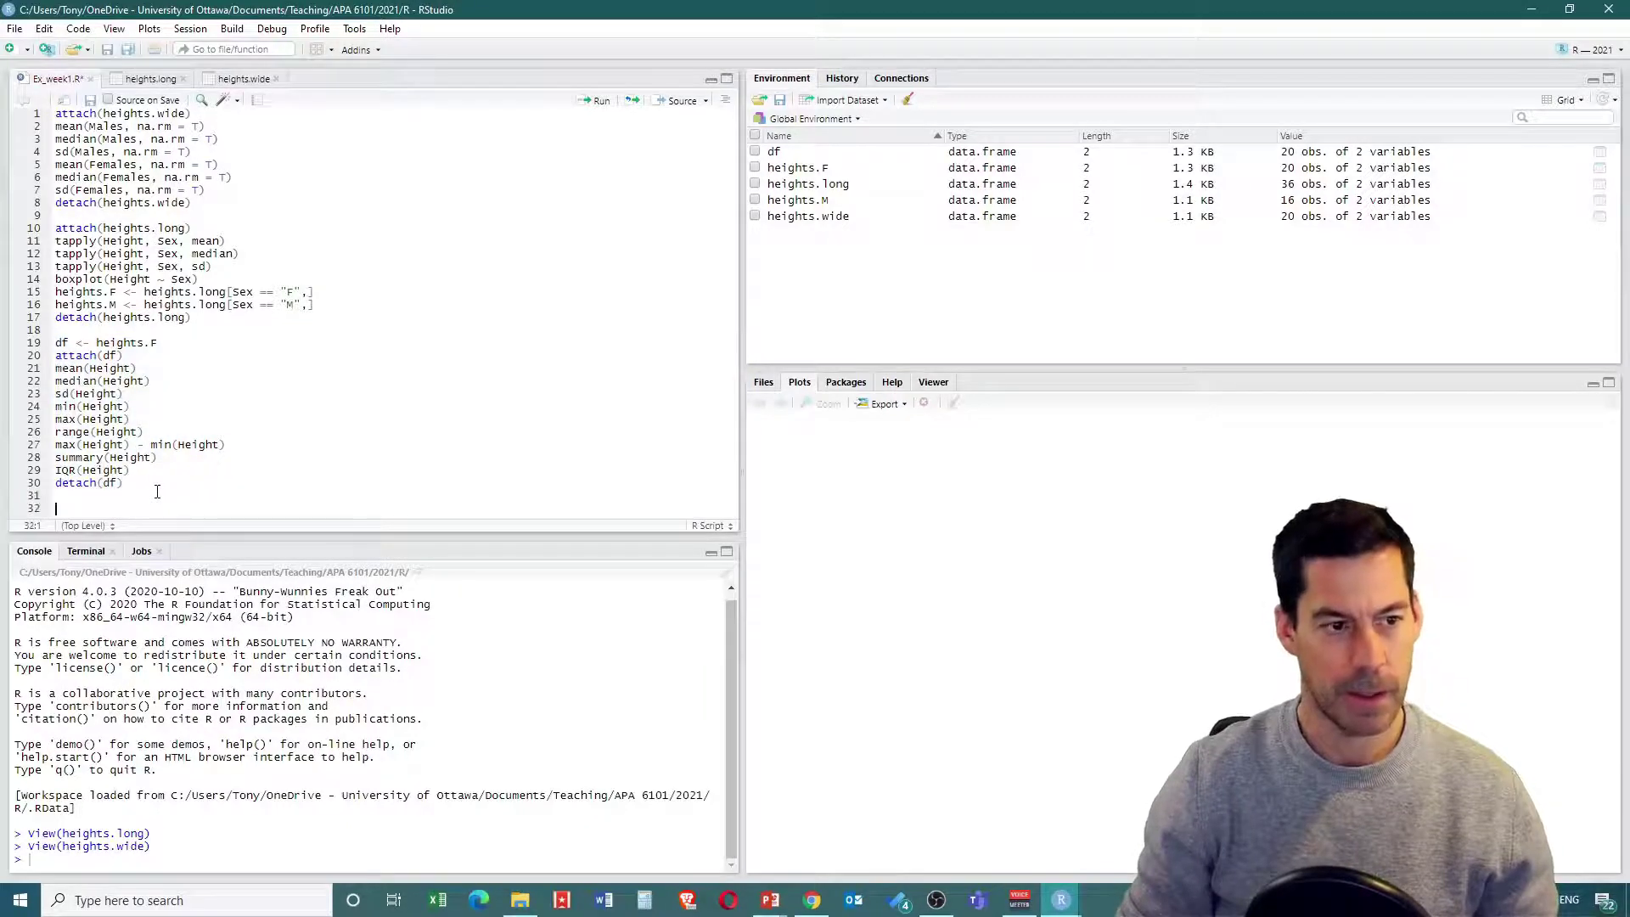
{"action": "type", "text": "df <- heights.F attach(df) mean(Height) median(Height) sd(Height) min(Height) max(Height) range(Height) max(Height) - min(Height) summary(Height) IQR(Height) detach(df)"}
{"action": "left_click_drag", "start_coordinate": [146, 501], "coordinate": [58, 397]}
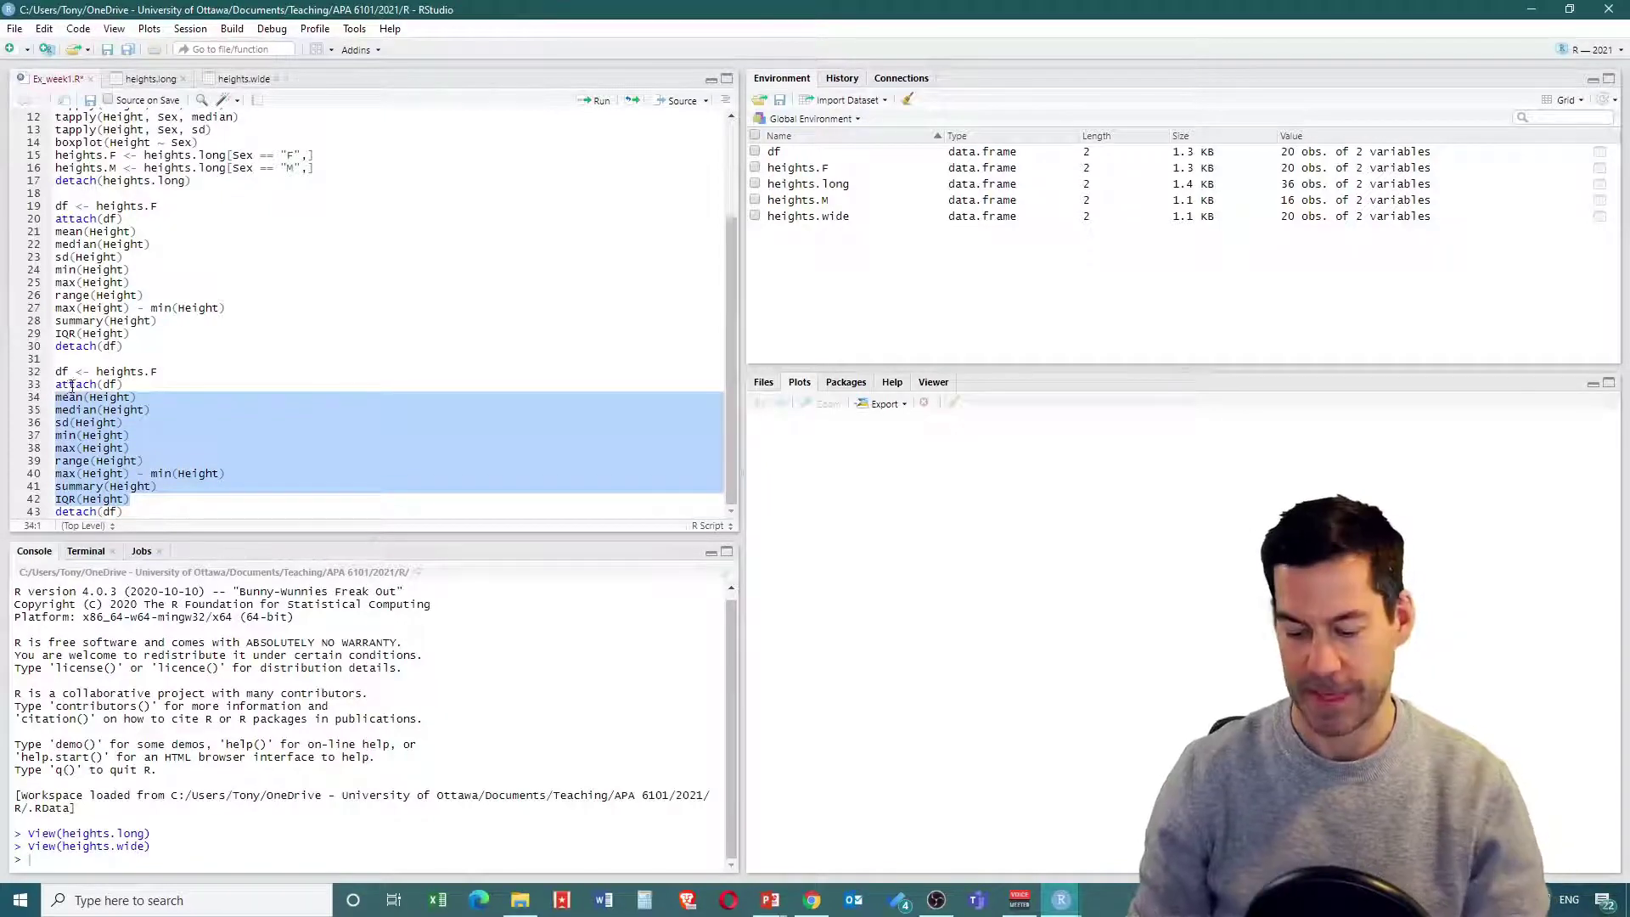
{"action": "key", "text": "BackSpace"}
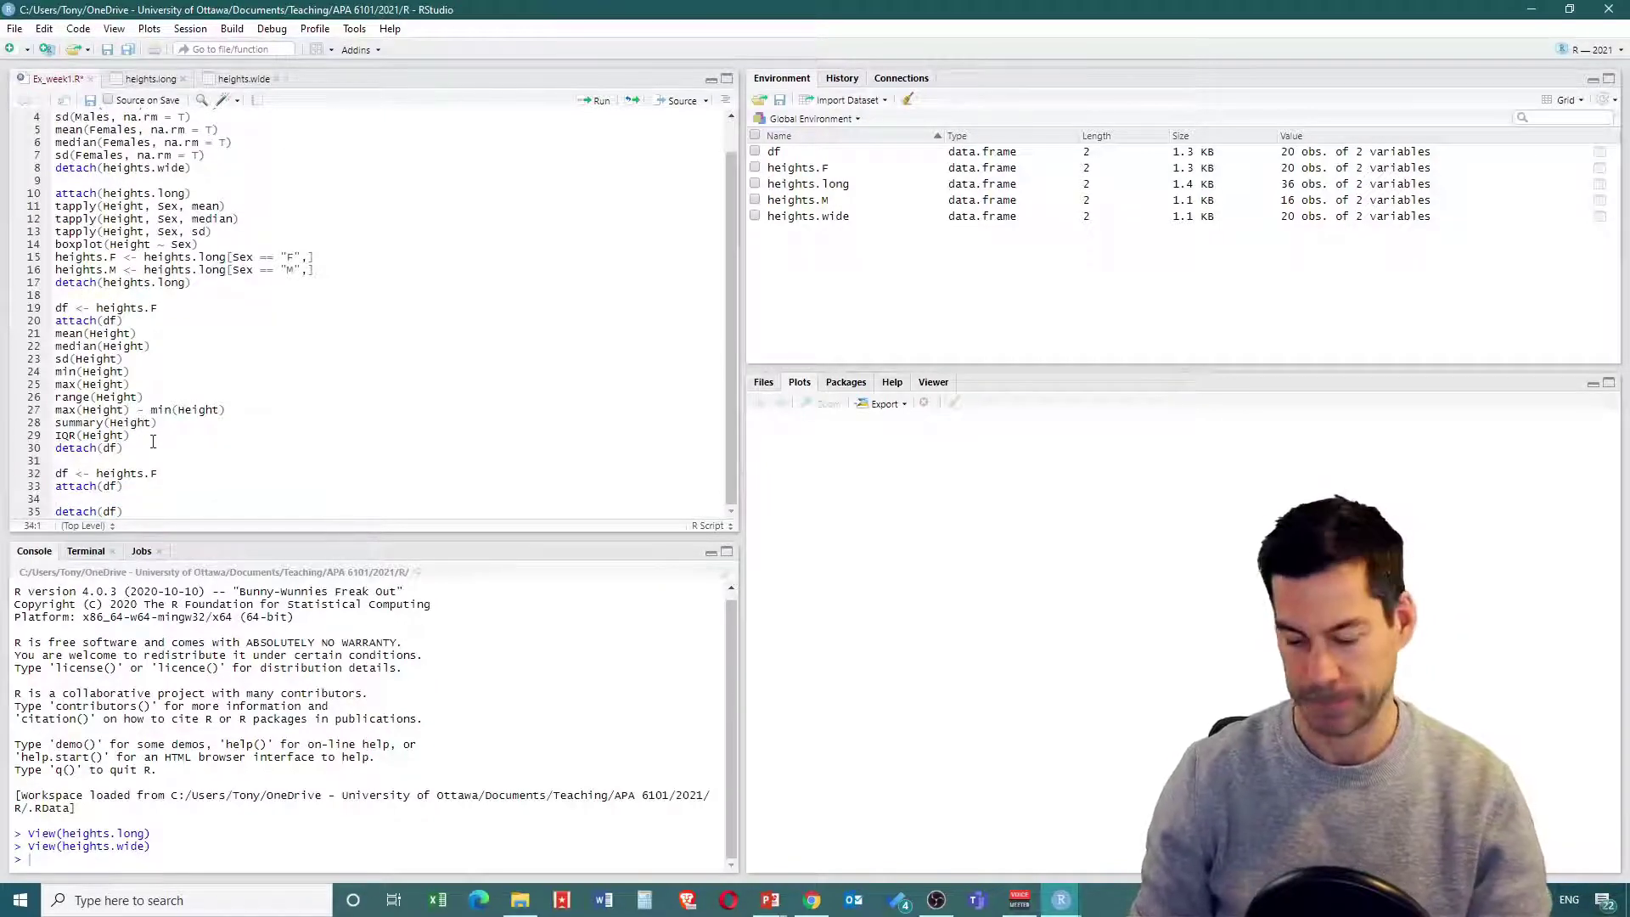
{"action": "key", "text": "Delete"}
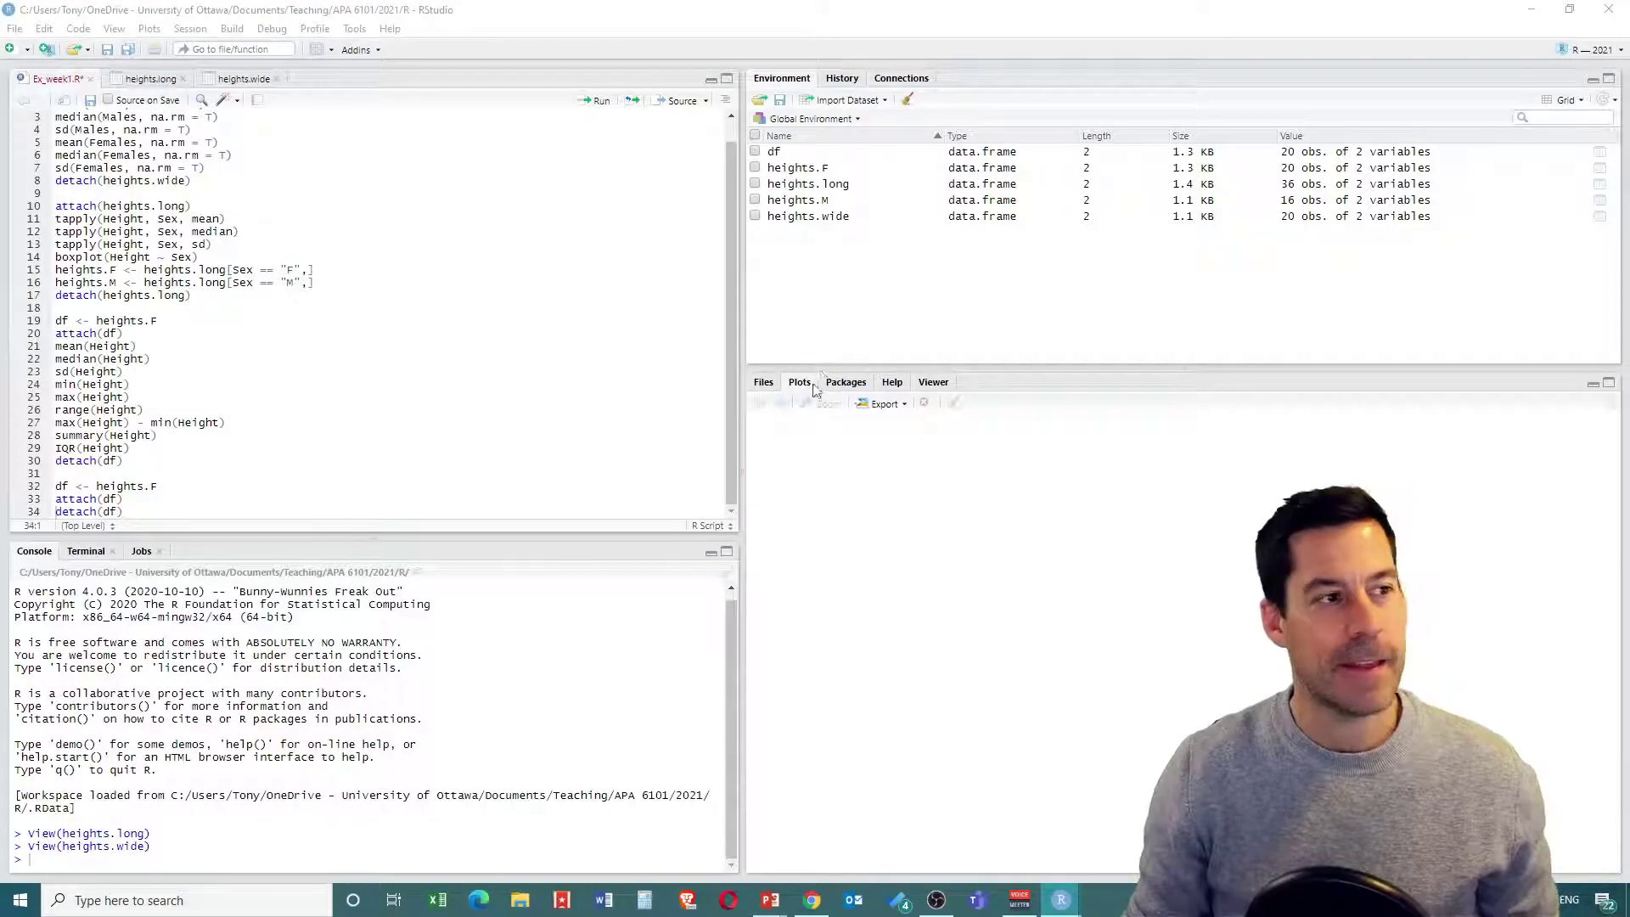
Step: Install the psych package from CRAN
{"action": "left_click", "coordinate": [843, 383]}
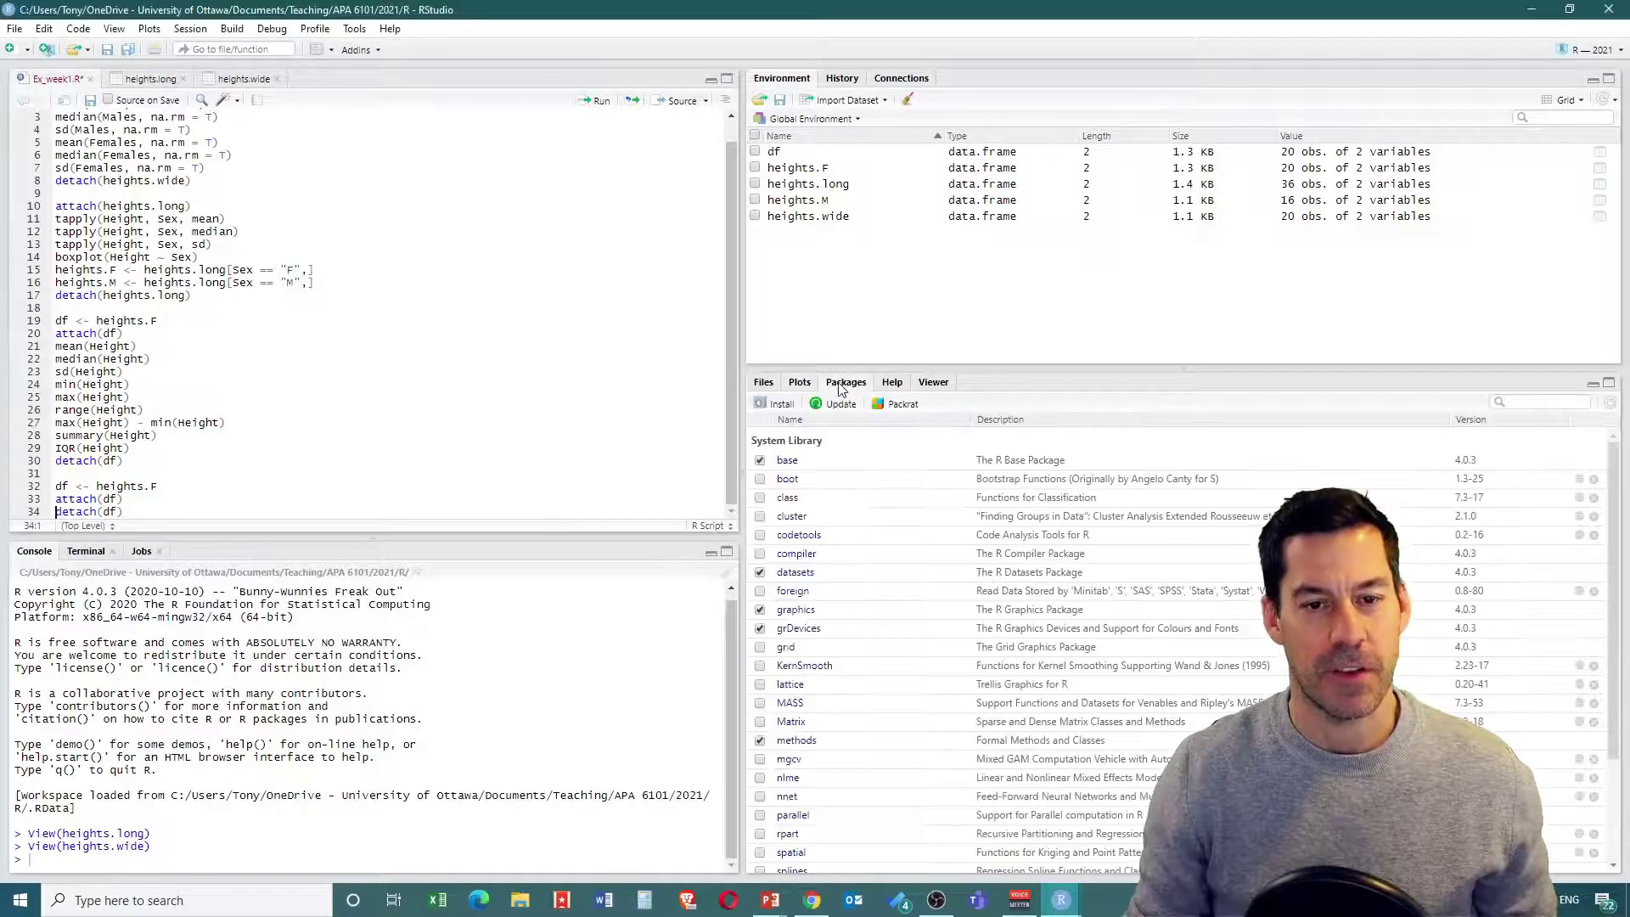
{"action": "left_click", "coordinate": [779, 406]}
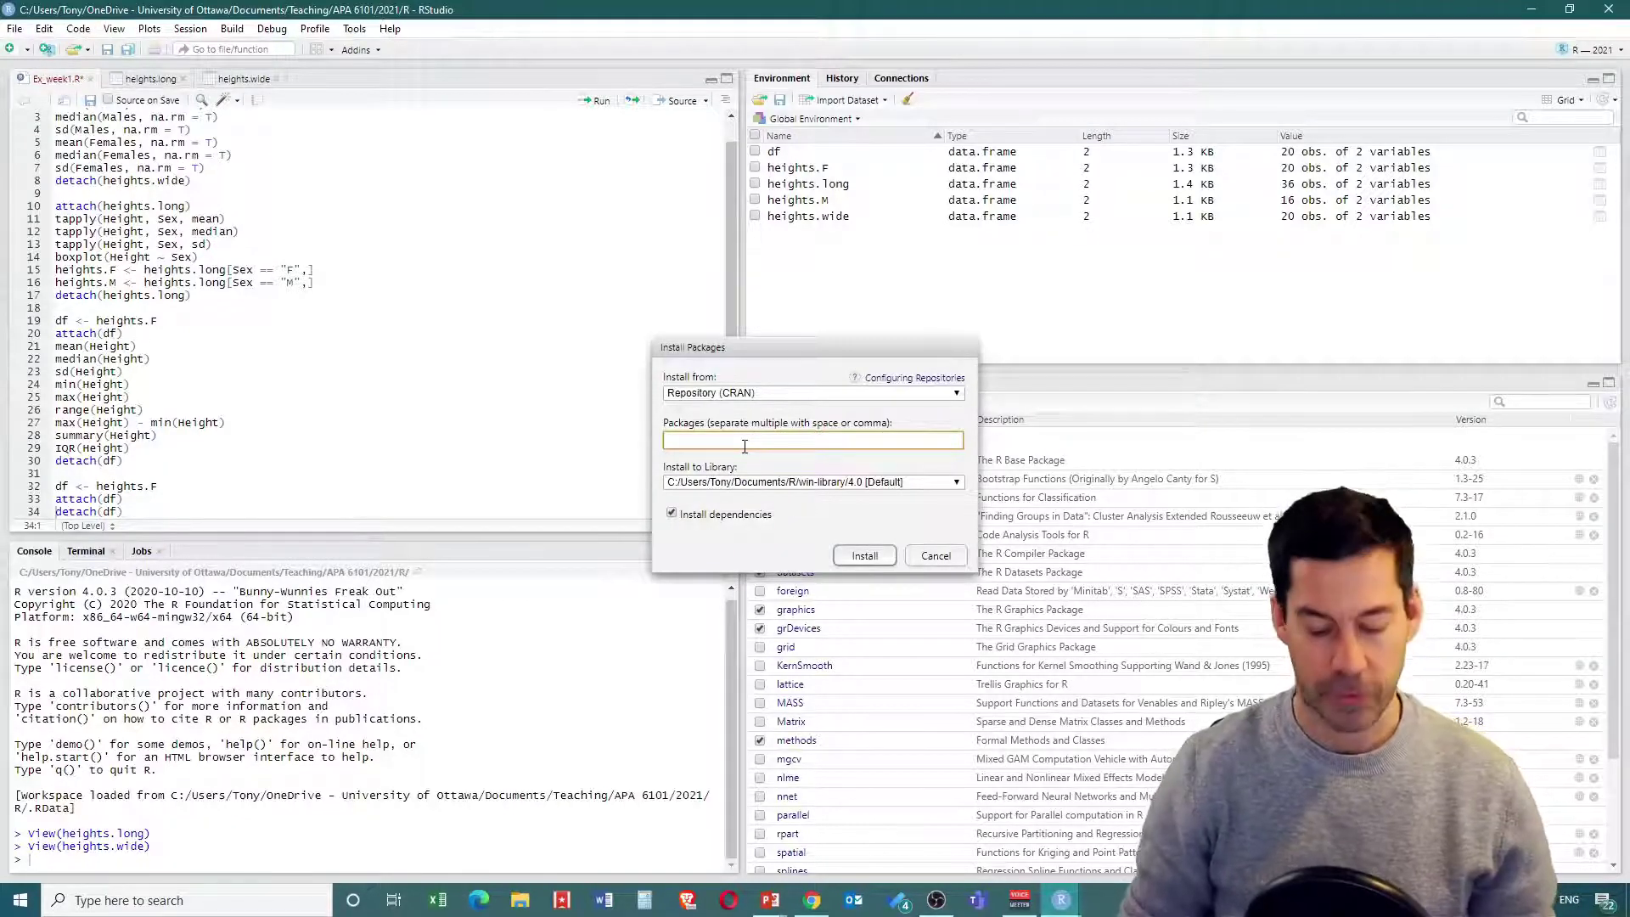
{"action": "type", "text": "psych"}
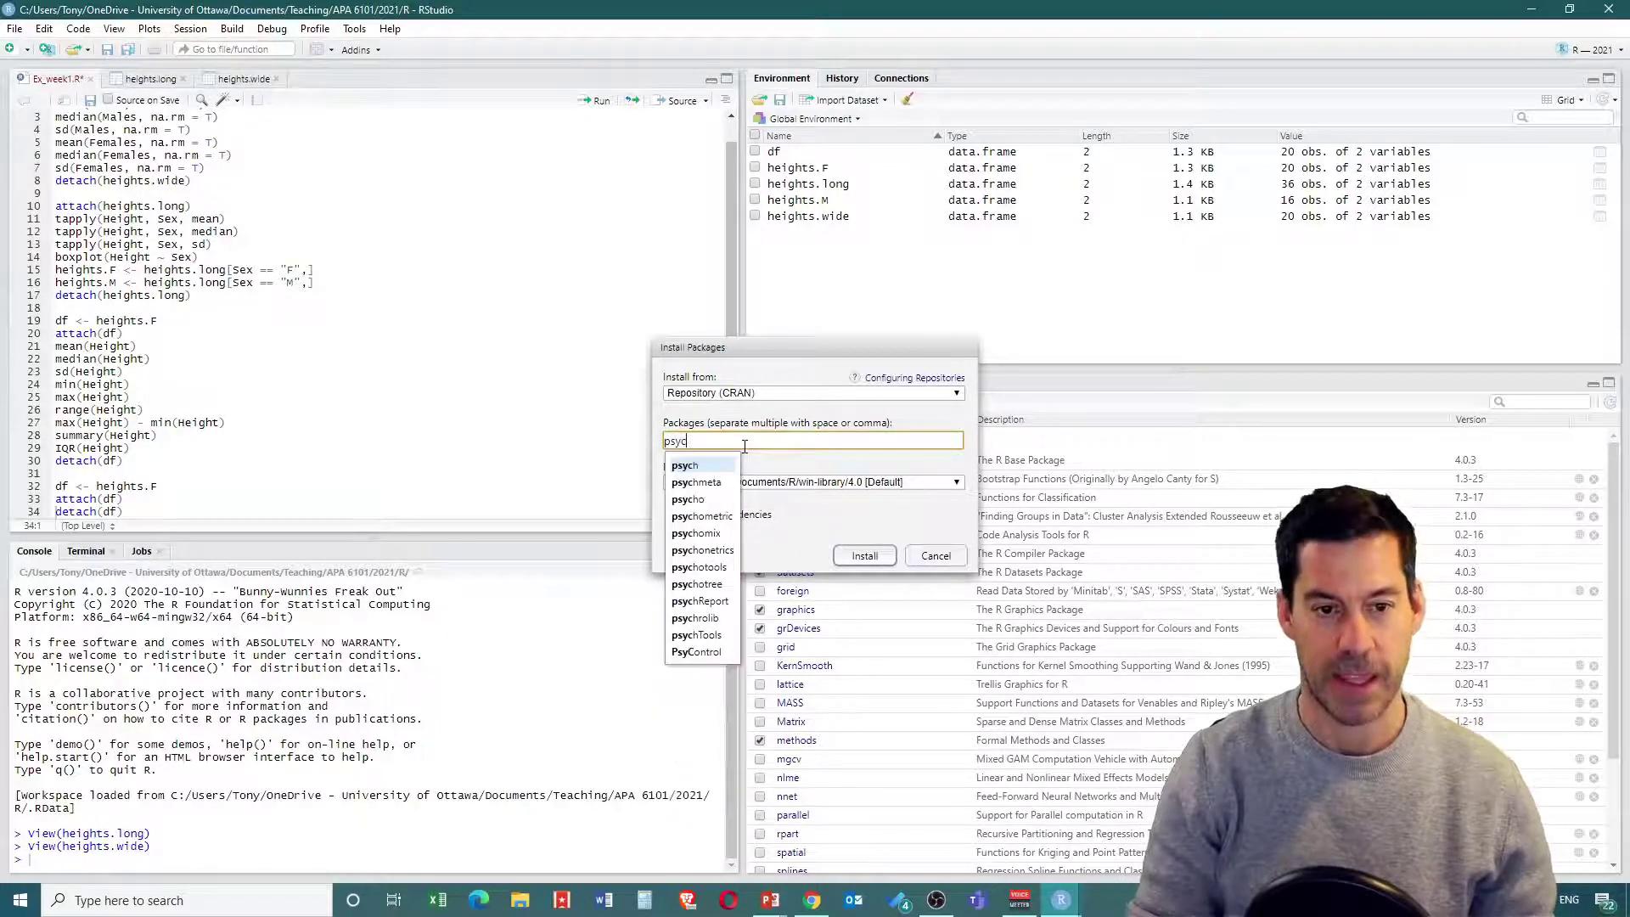
{"action": "left_click", "coordinate": [675, 469]}
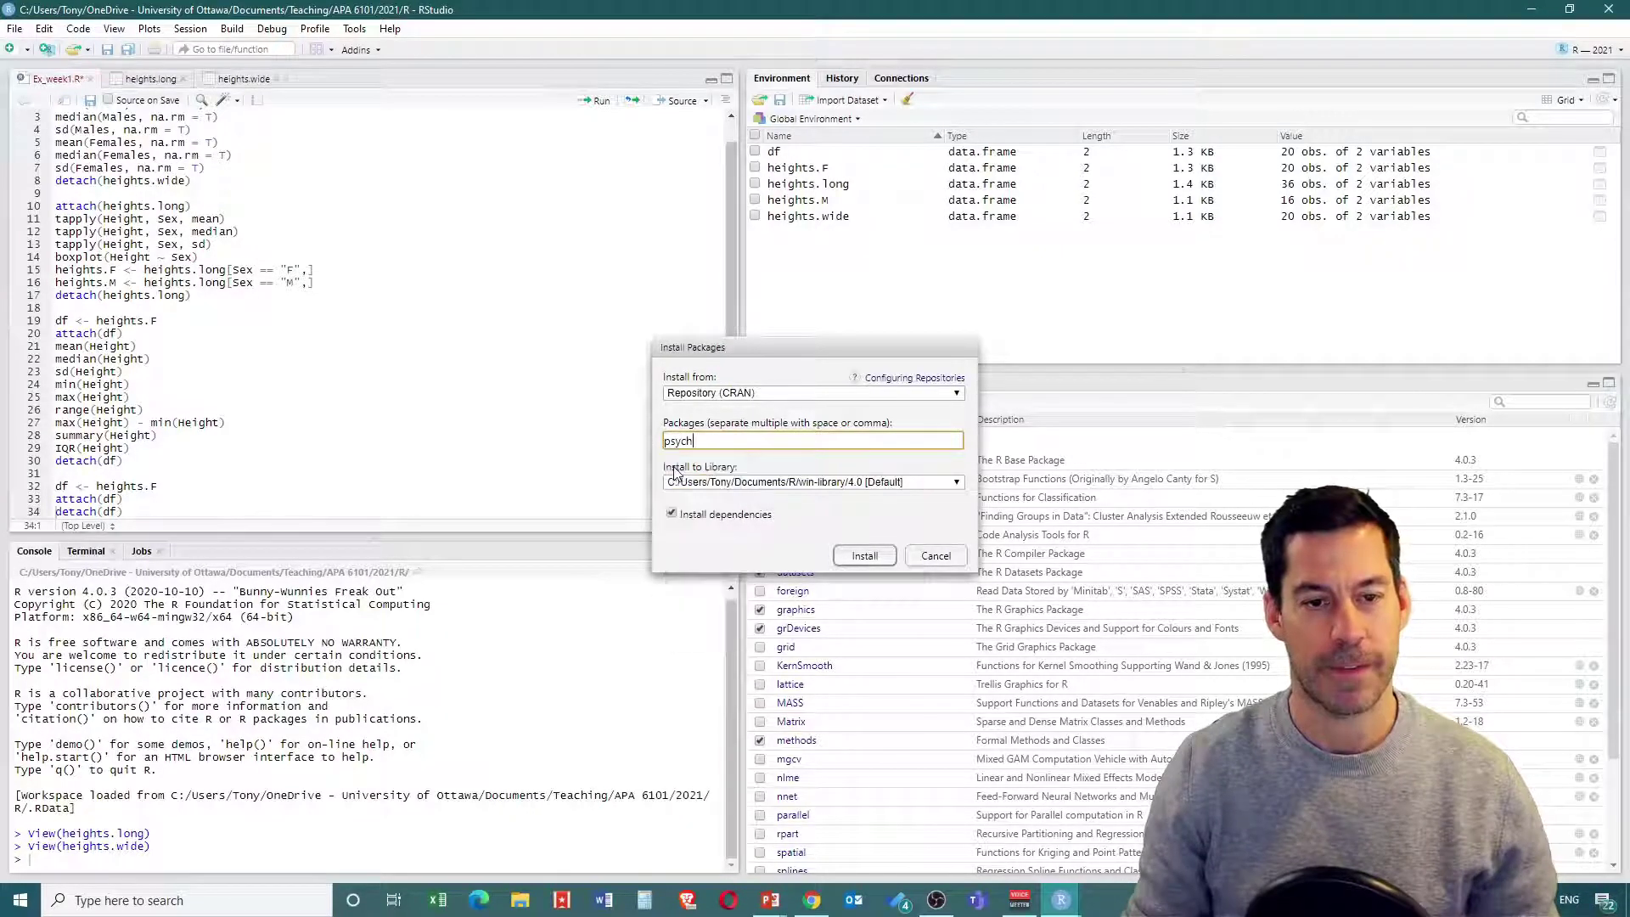
{"action": "left_click", "coordinate": [865, 556]}
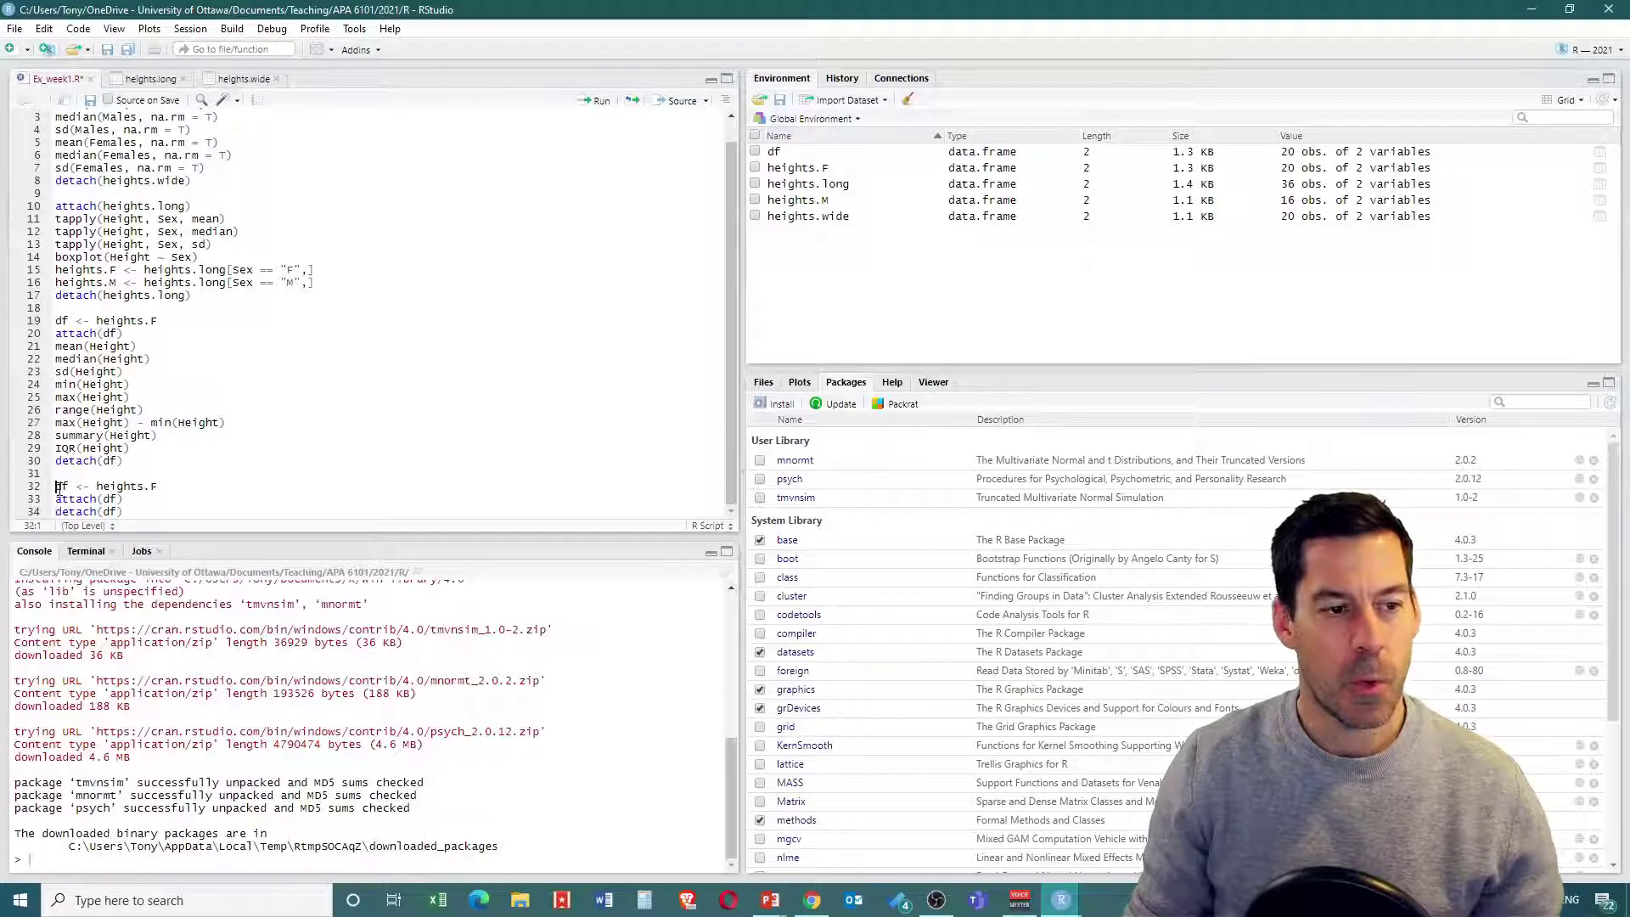
Step: Start a library(psych) line above df <- heights.F
{"action": "key", "text": "Return"}
{"action": "key", "text": "Up"}
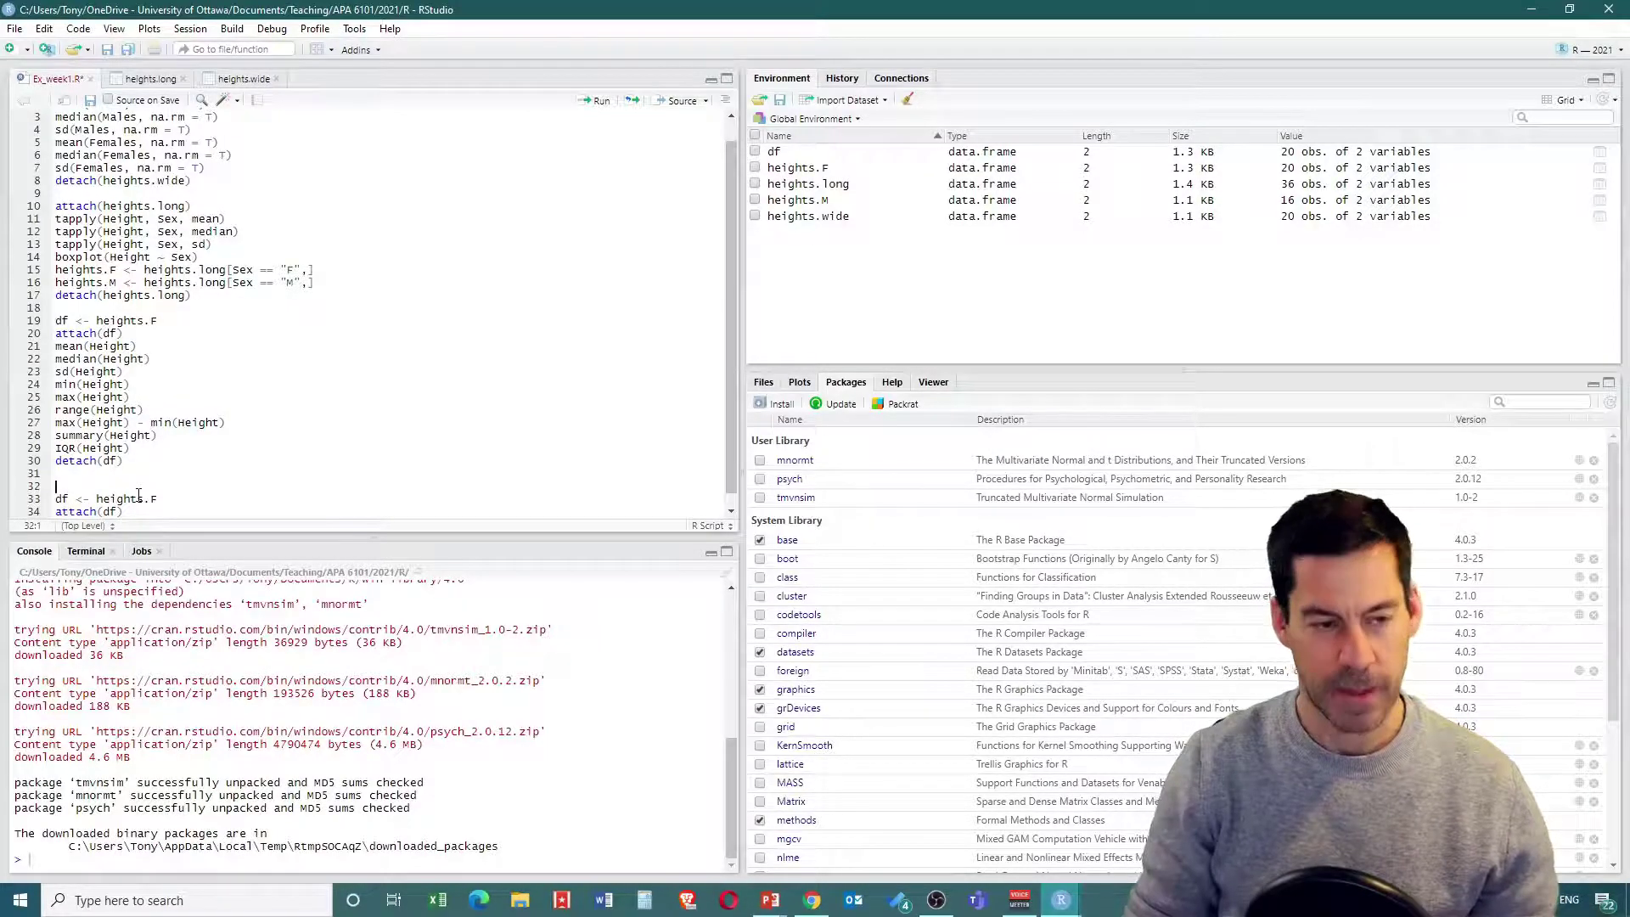
{"action": "type", "text": "lib"}
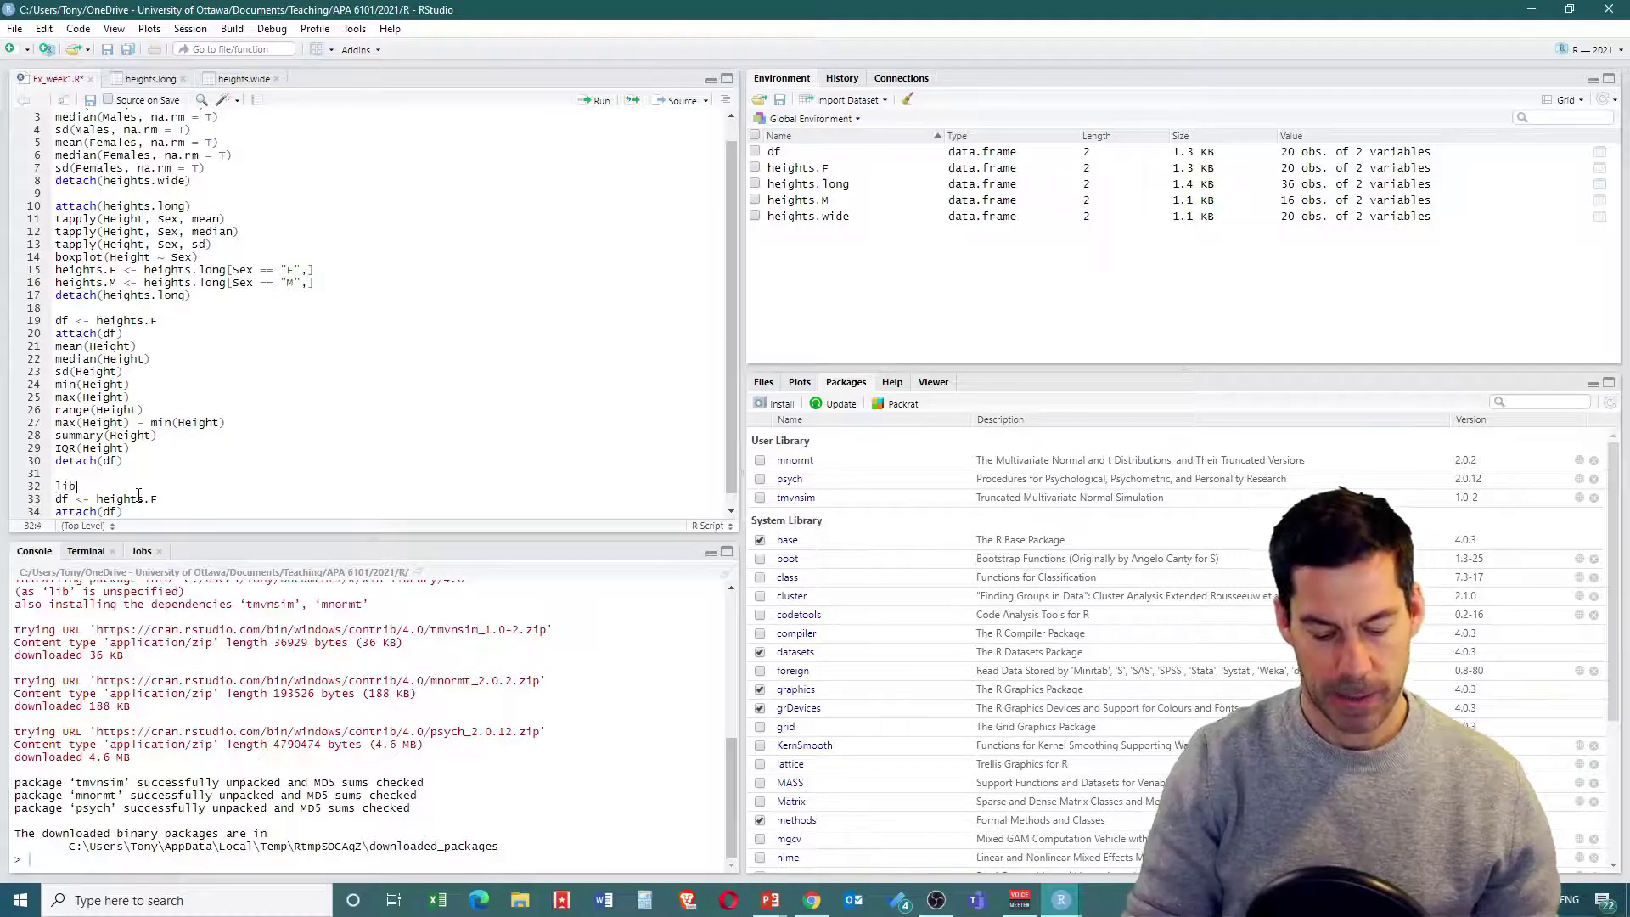
{"action": "type", "text": "rary"}
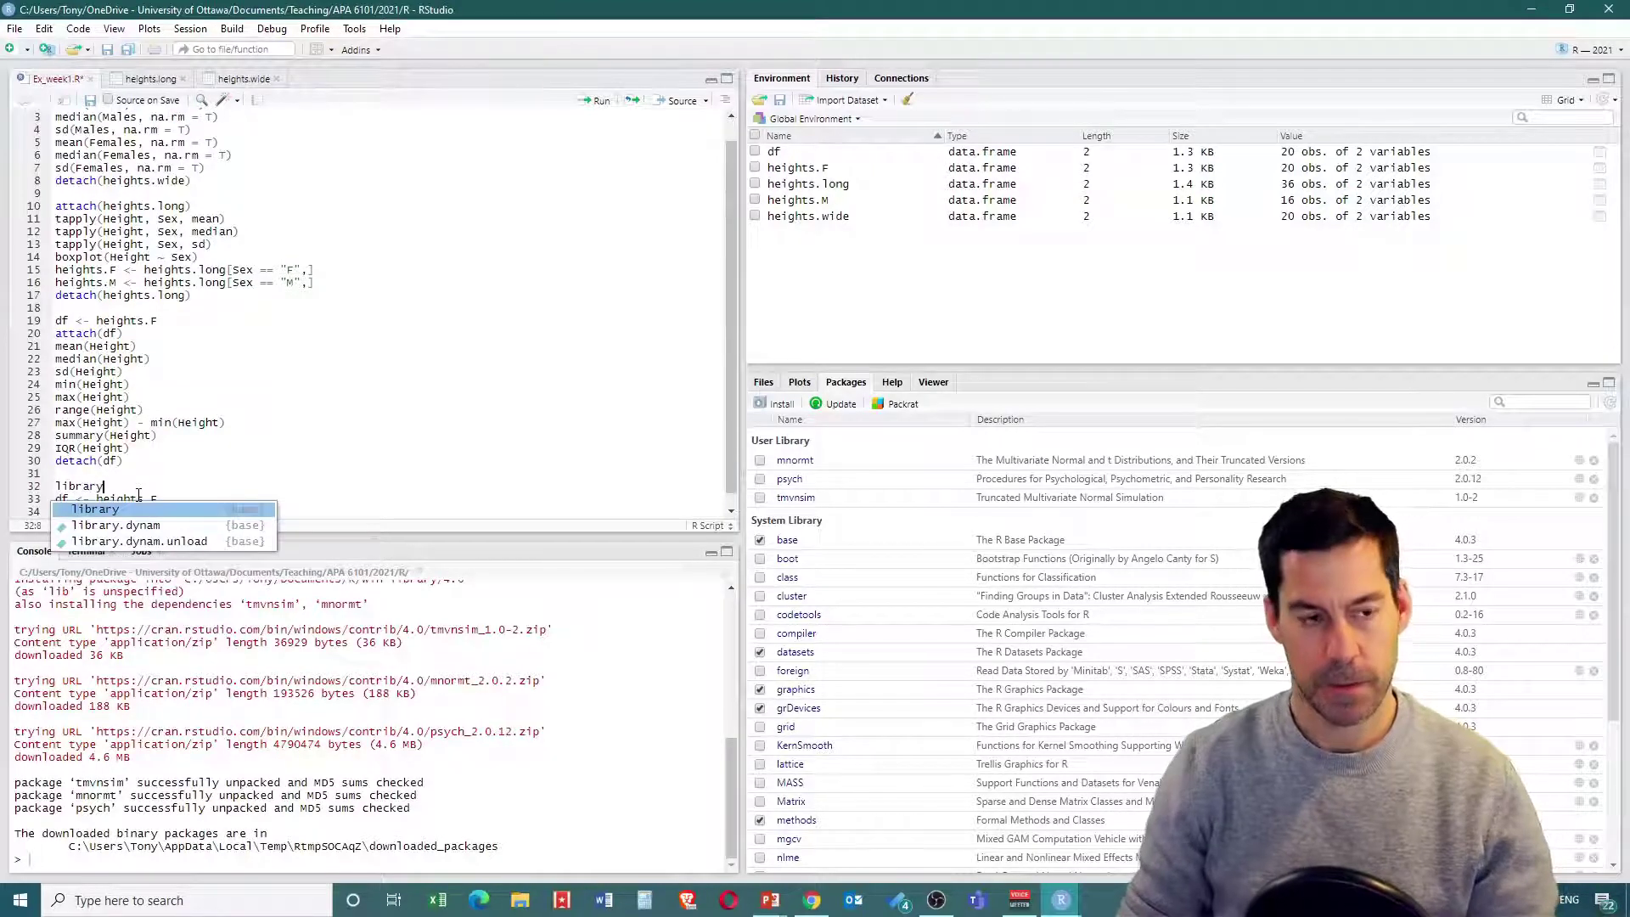
{"action": "type", "text": "(psyc"}
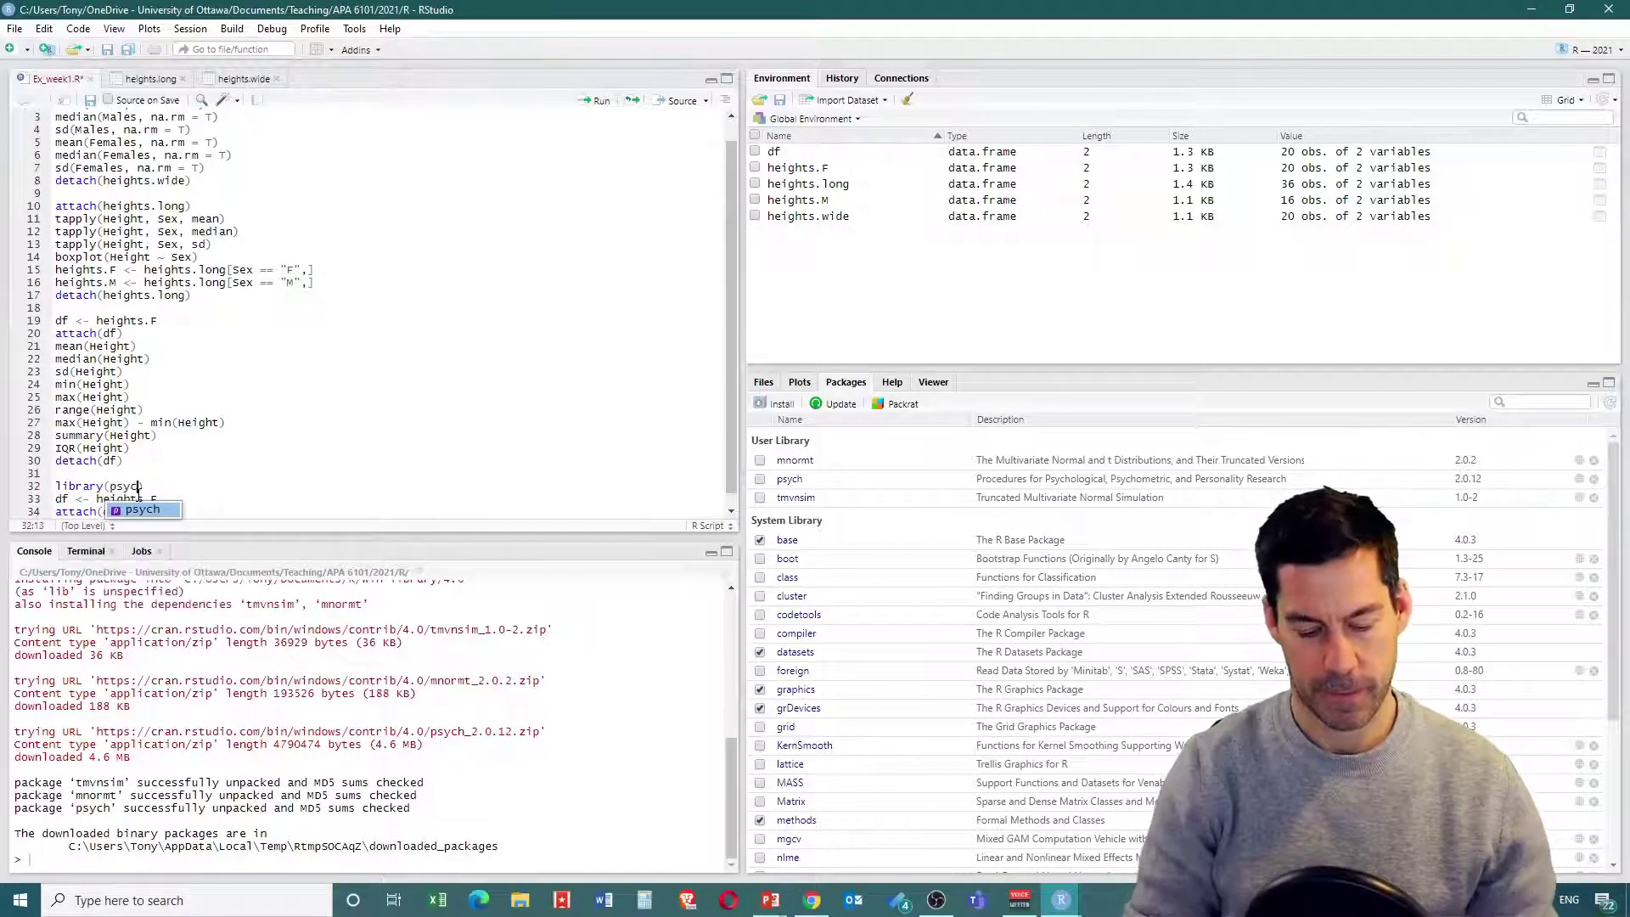
{"action": "type", "text": "h"}
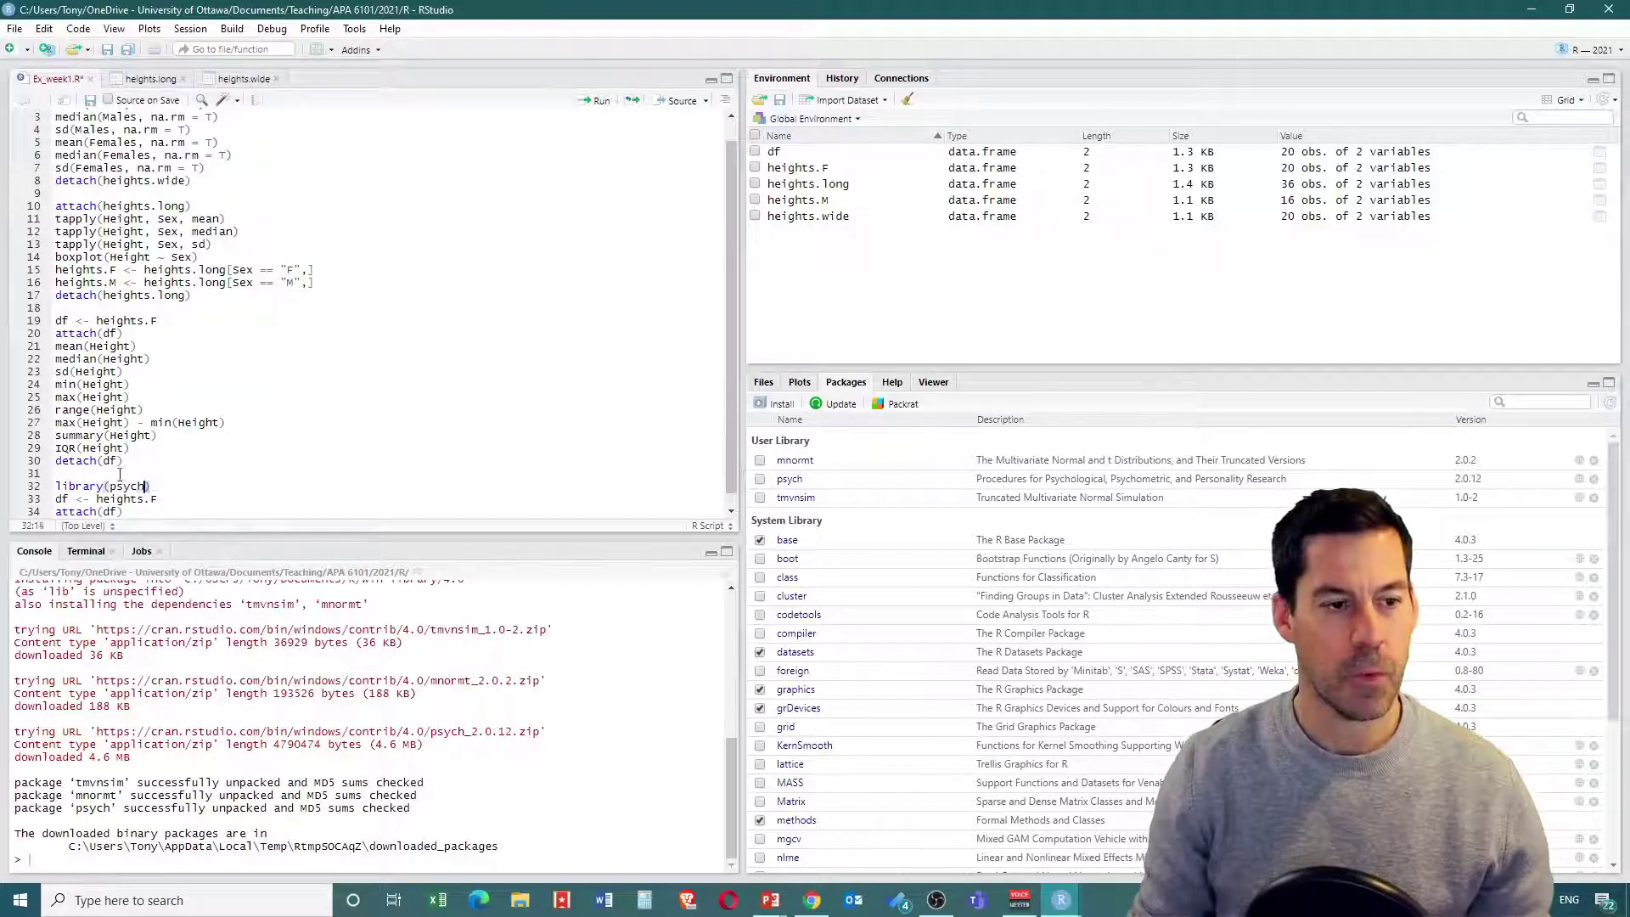
Step: Run library(psych) to load the psych package
{"action": "left_click_drag", "start_coordinate": [151, 487], "coordinate": [55, 486]}
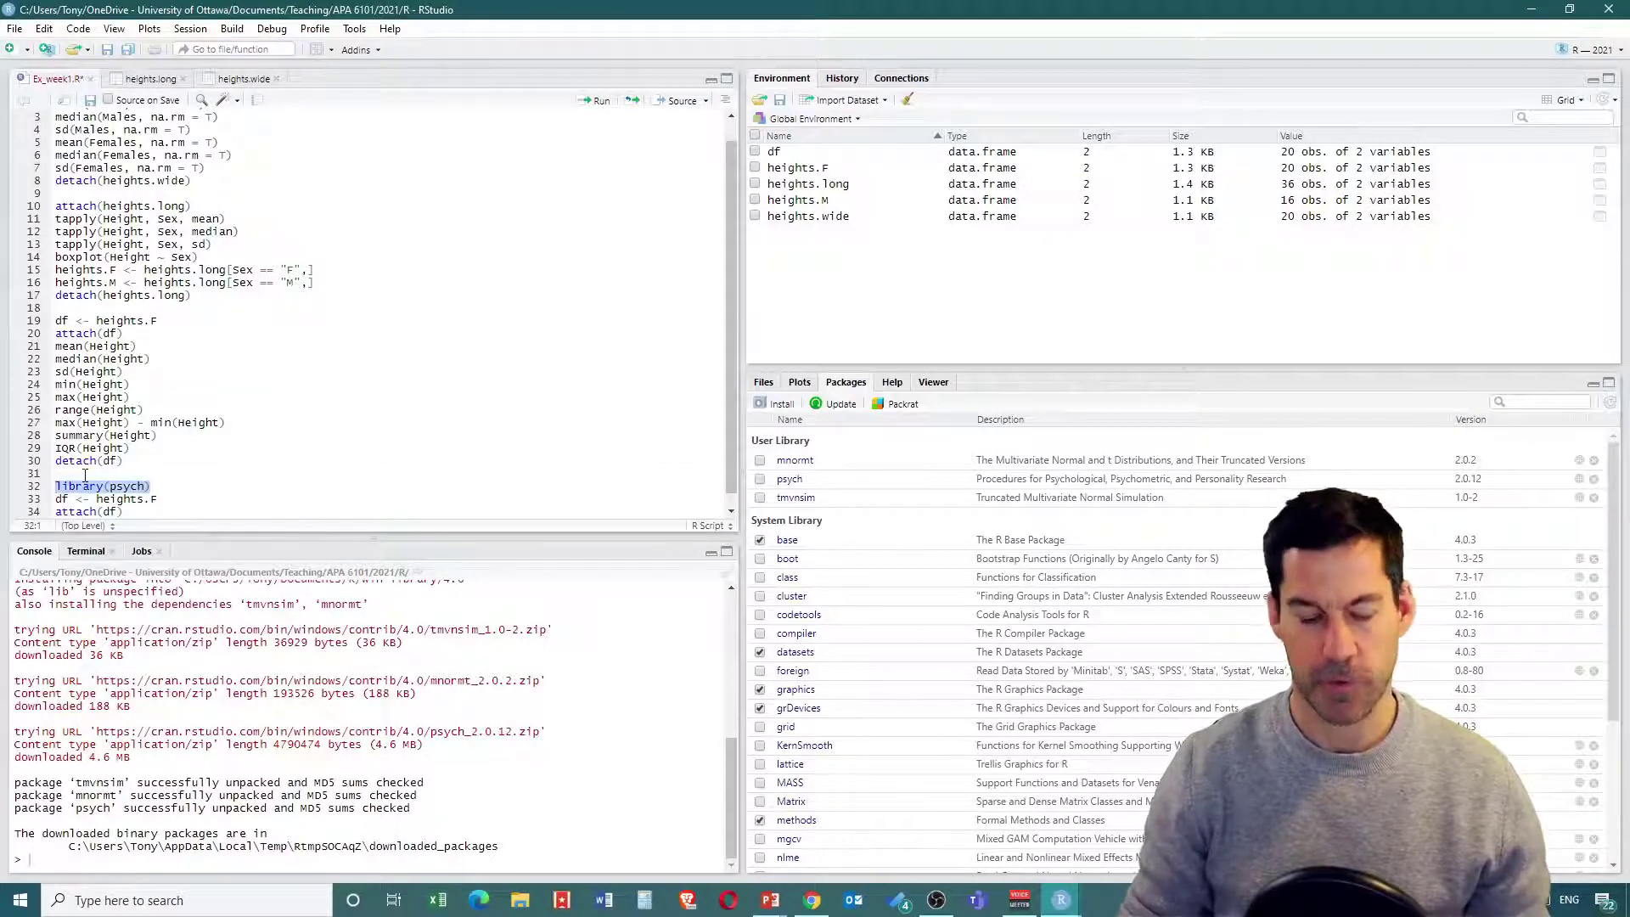
{"action": "key", "text": "ctrl+Return"}
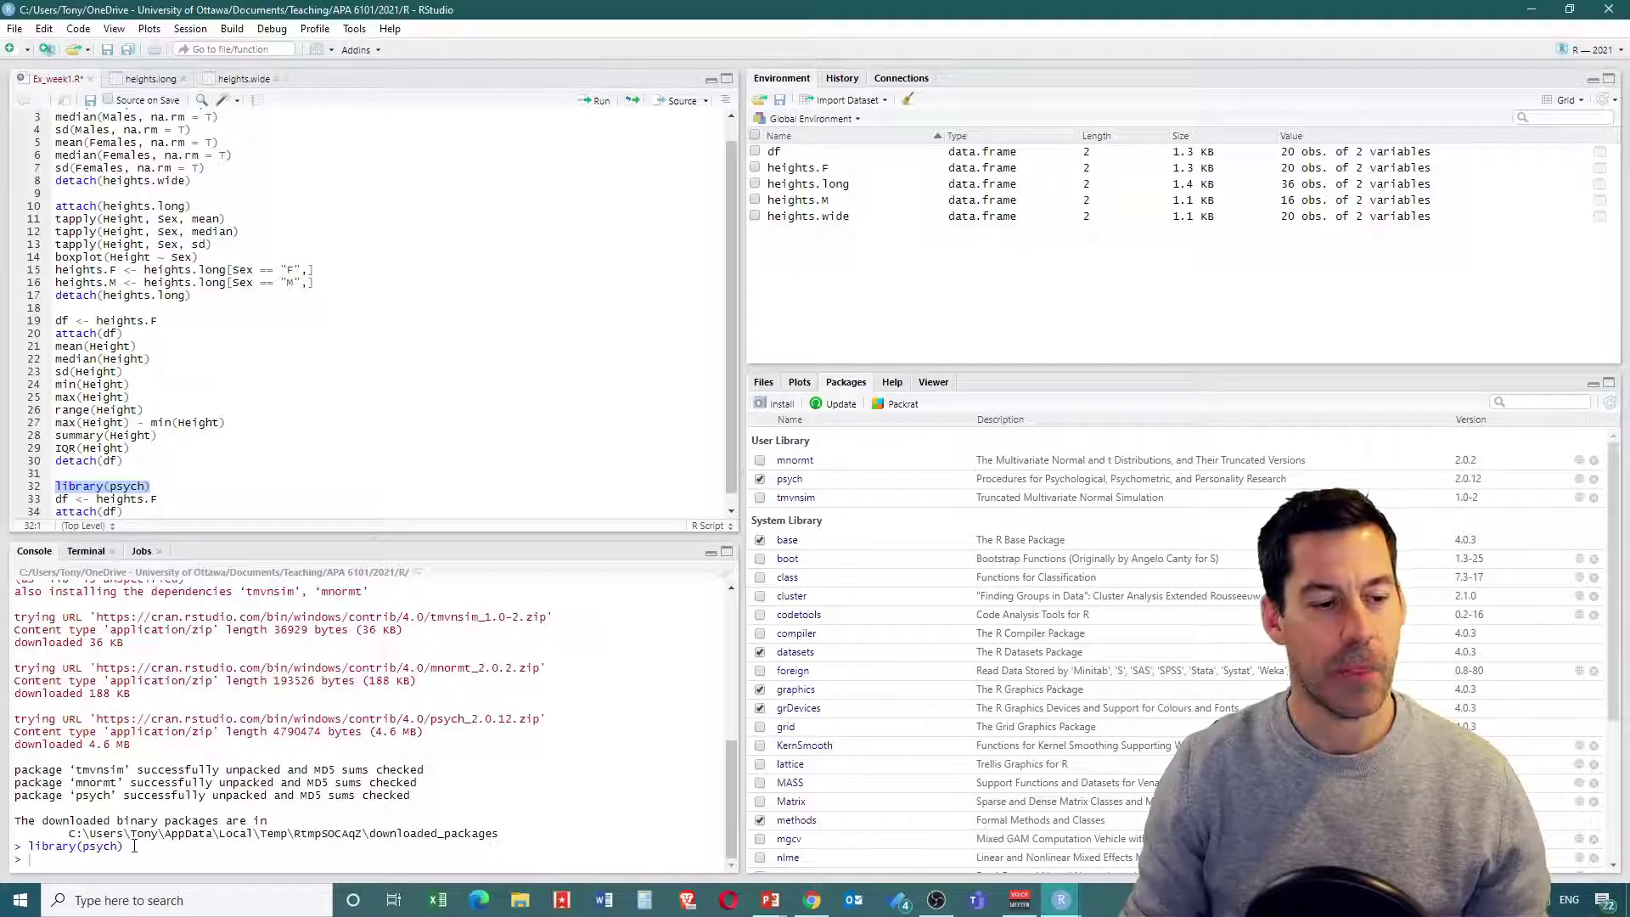
{"action": "left_click", "coordinate": [213, 422]}
{"action": "scroll", "coordinate": [193, 450], "scroll_direction": "down", "scroll_amount": 1}
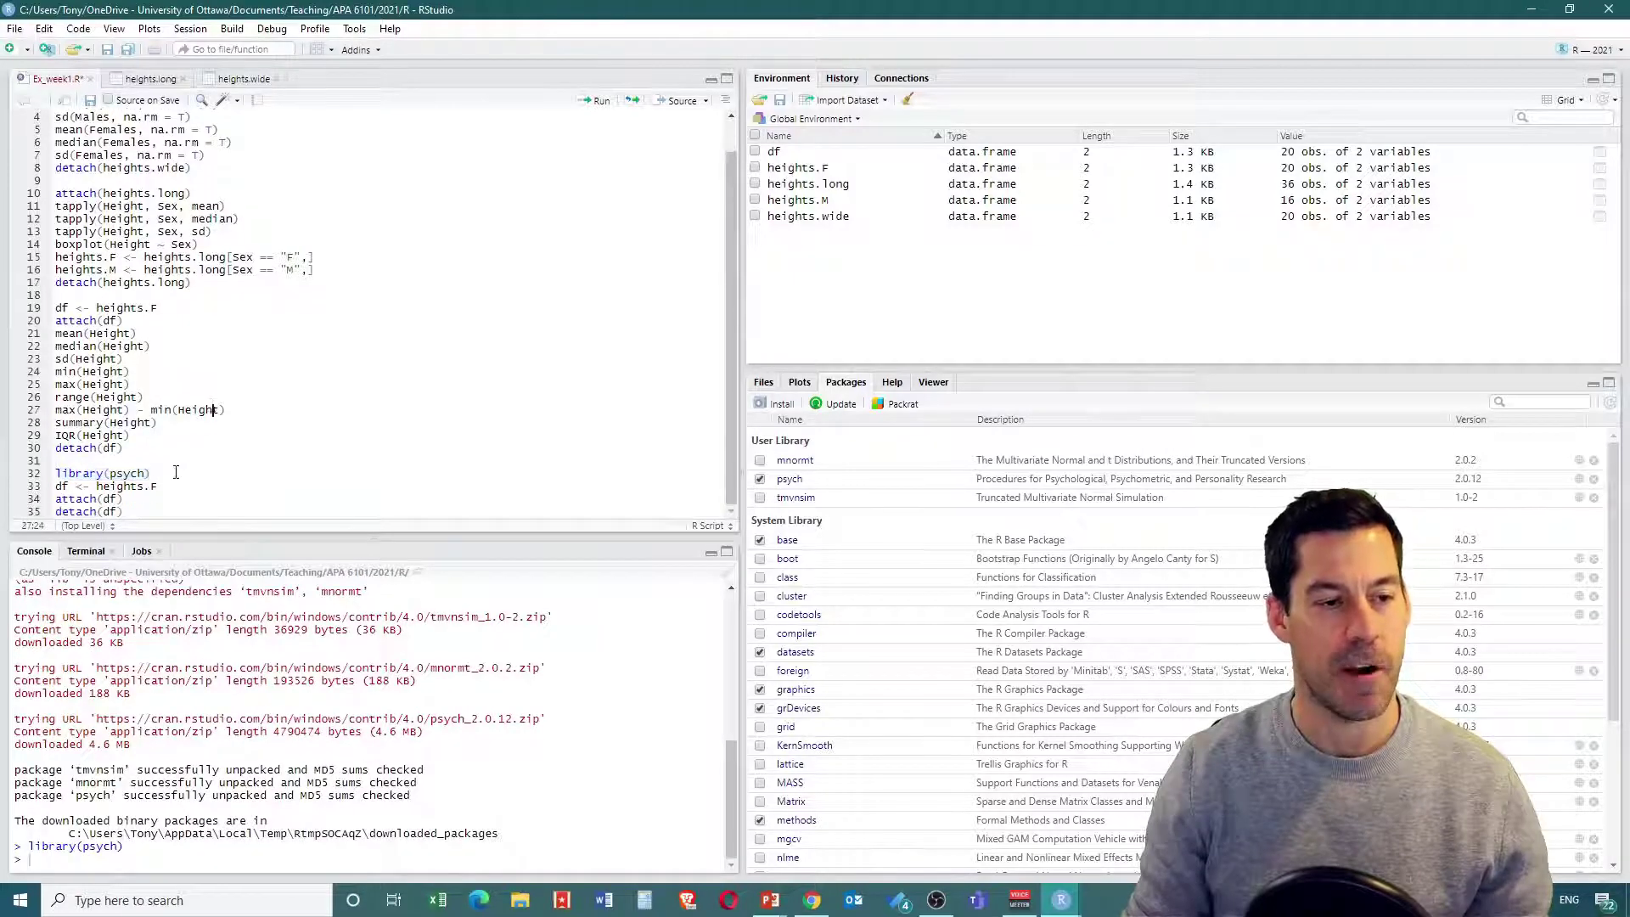
Step: Move library(psych) onto its own line above the data line
{"action": "left_click_drag", "start_coordinate": [176, 473], "coordinate": [57, 472]}
{"action": "key", "text": "ctrl+c"}
{"action": "key", "text": "Delete"}
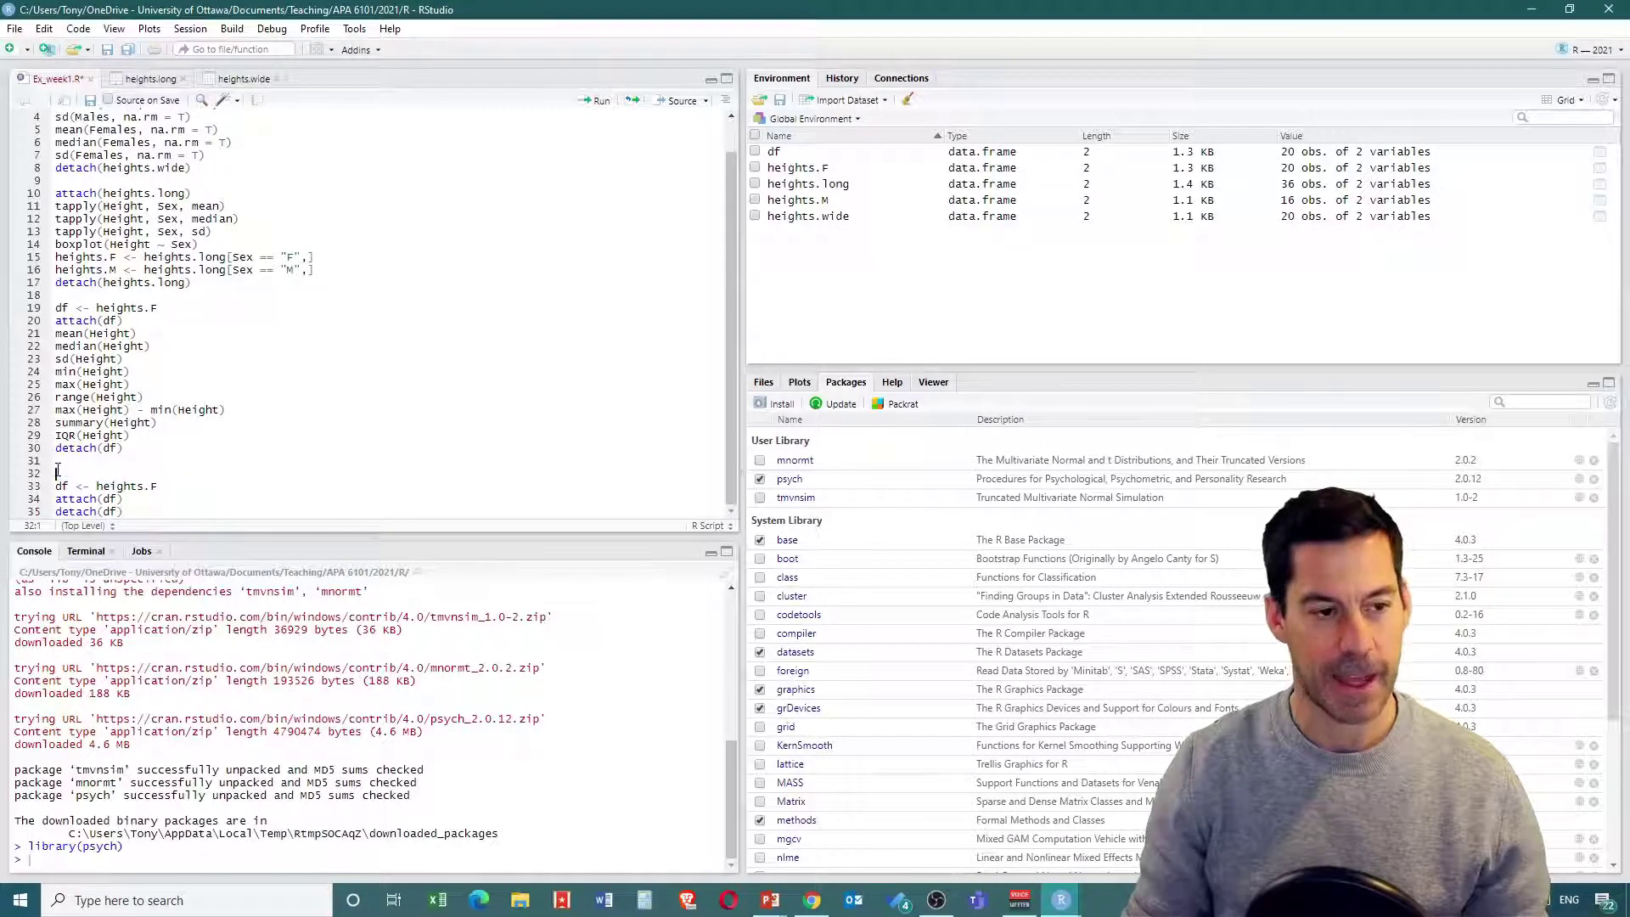
{"action": "key", "text": "Delete"}
{"action": "scroll", "coordinate": [124, 337], "scroll_direction": "up", "scroll_amount": 2}
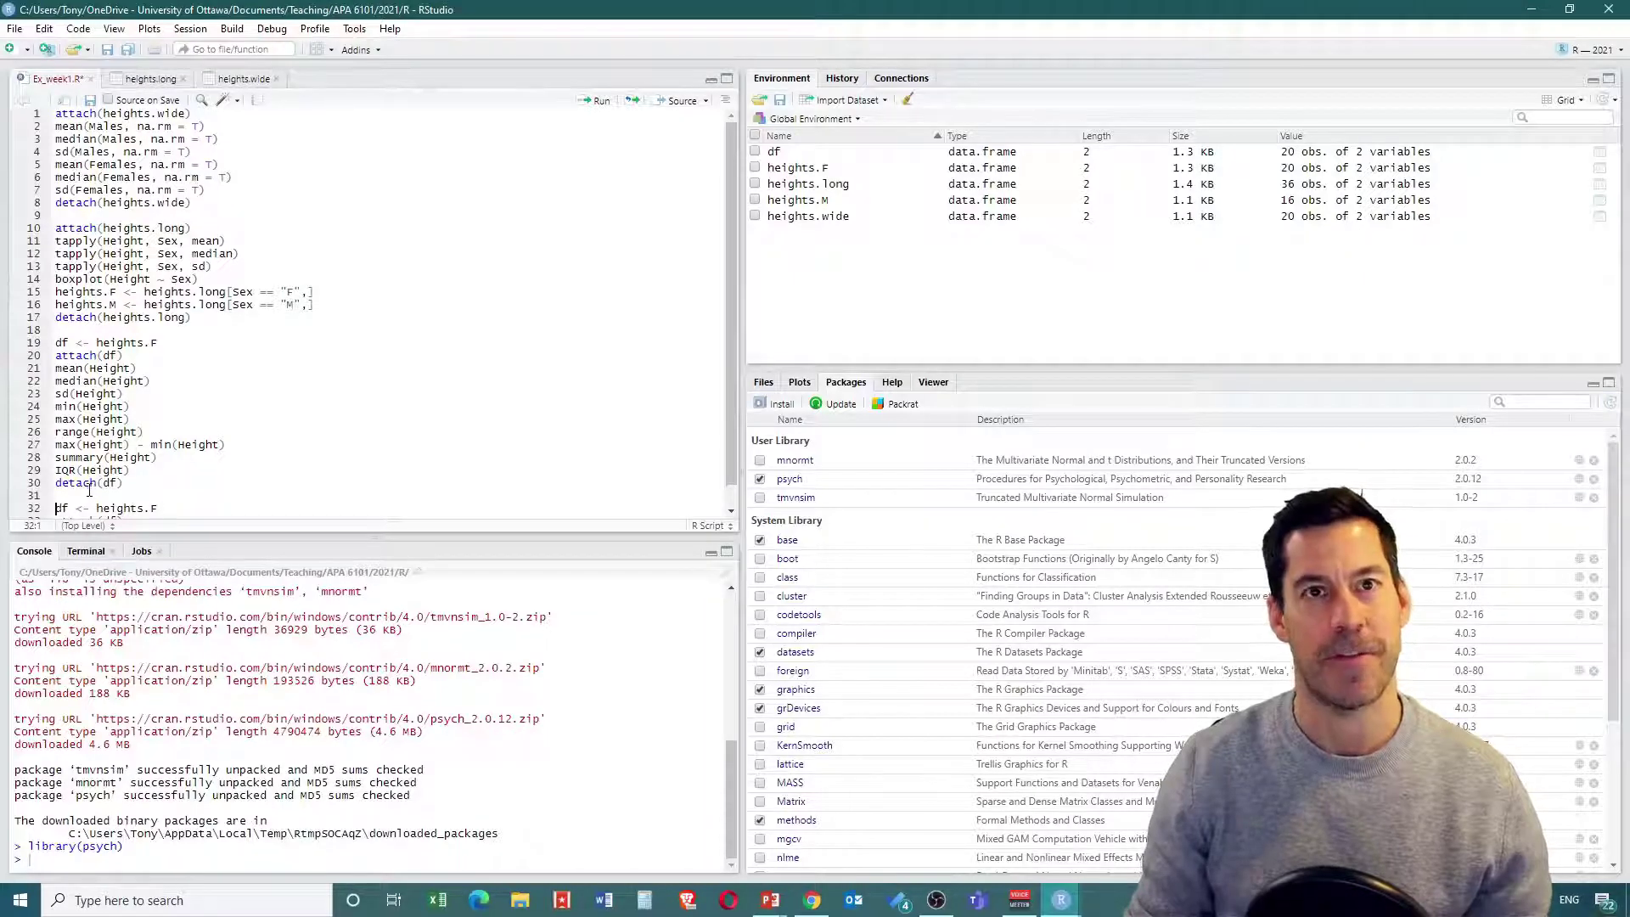
{"action": "key", "text": "Return"}
{"action": "key", "text": "Up"}
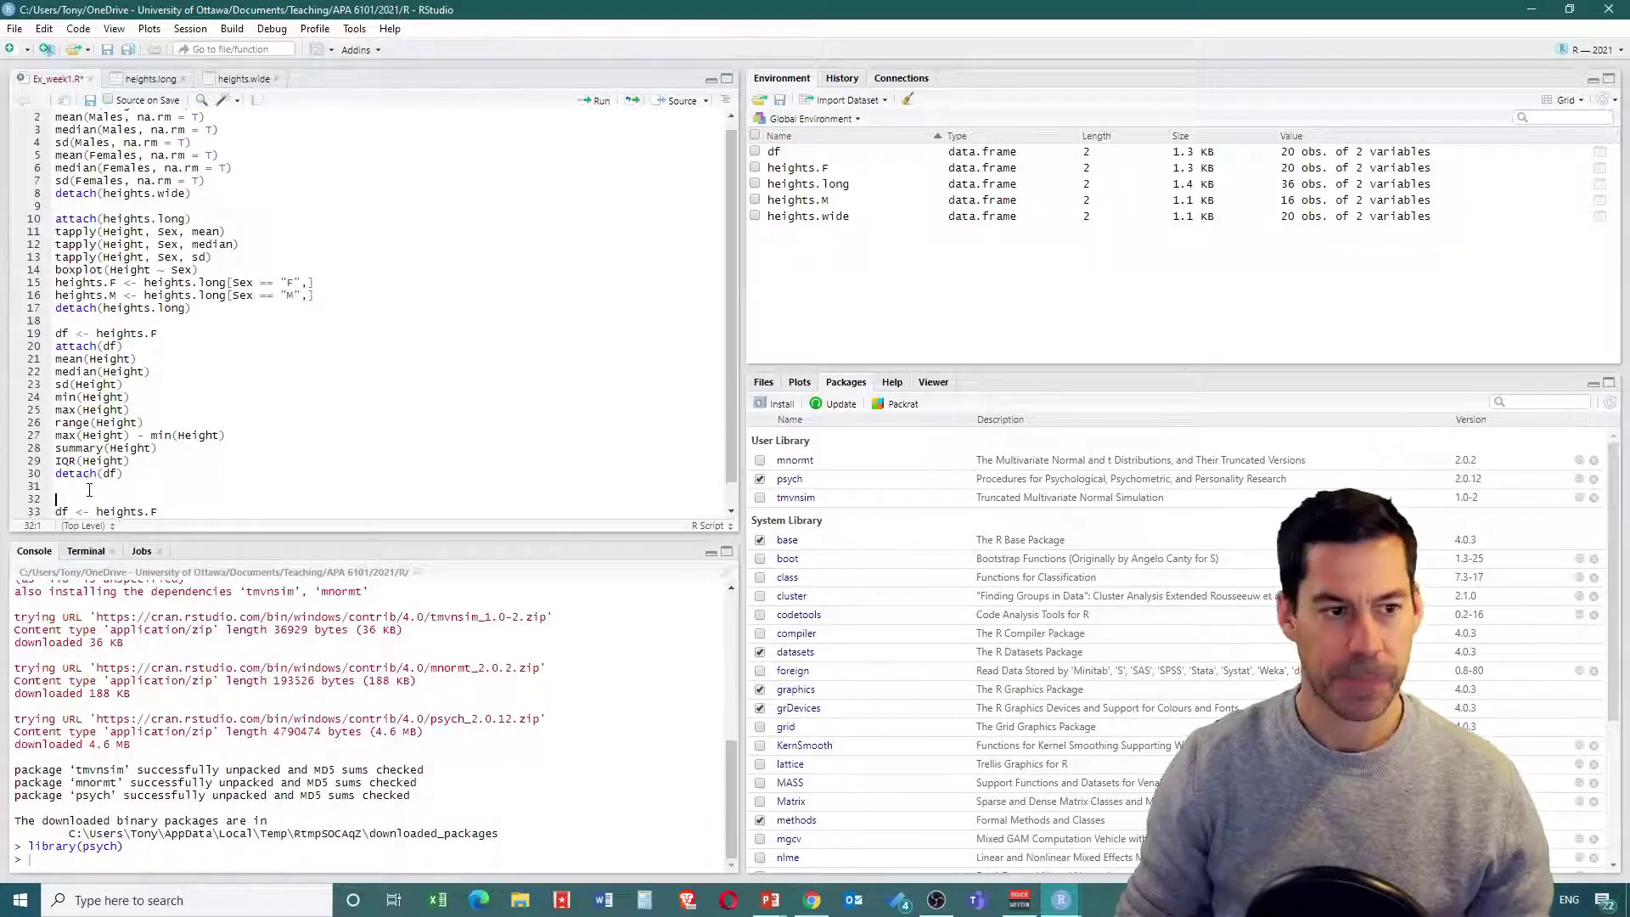
{"action": "key", "text": "ctrl+v"}
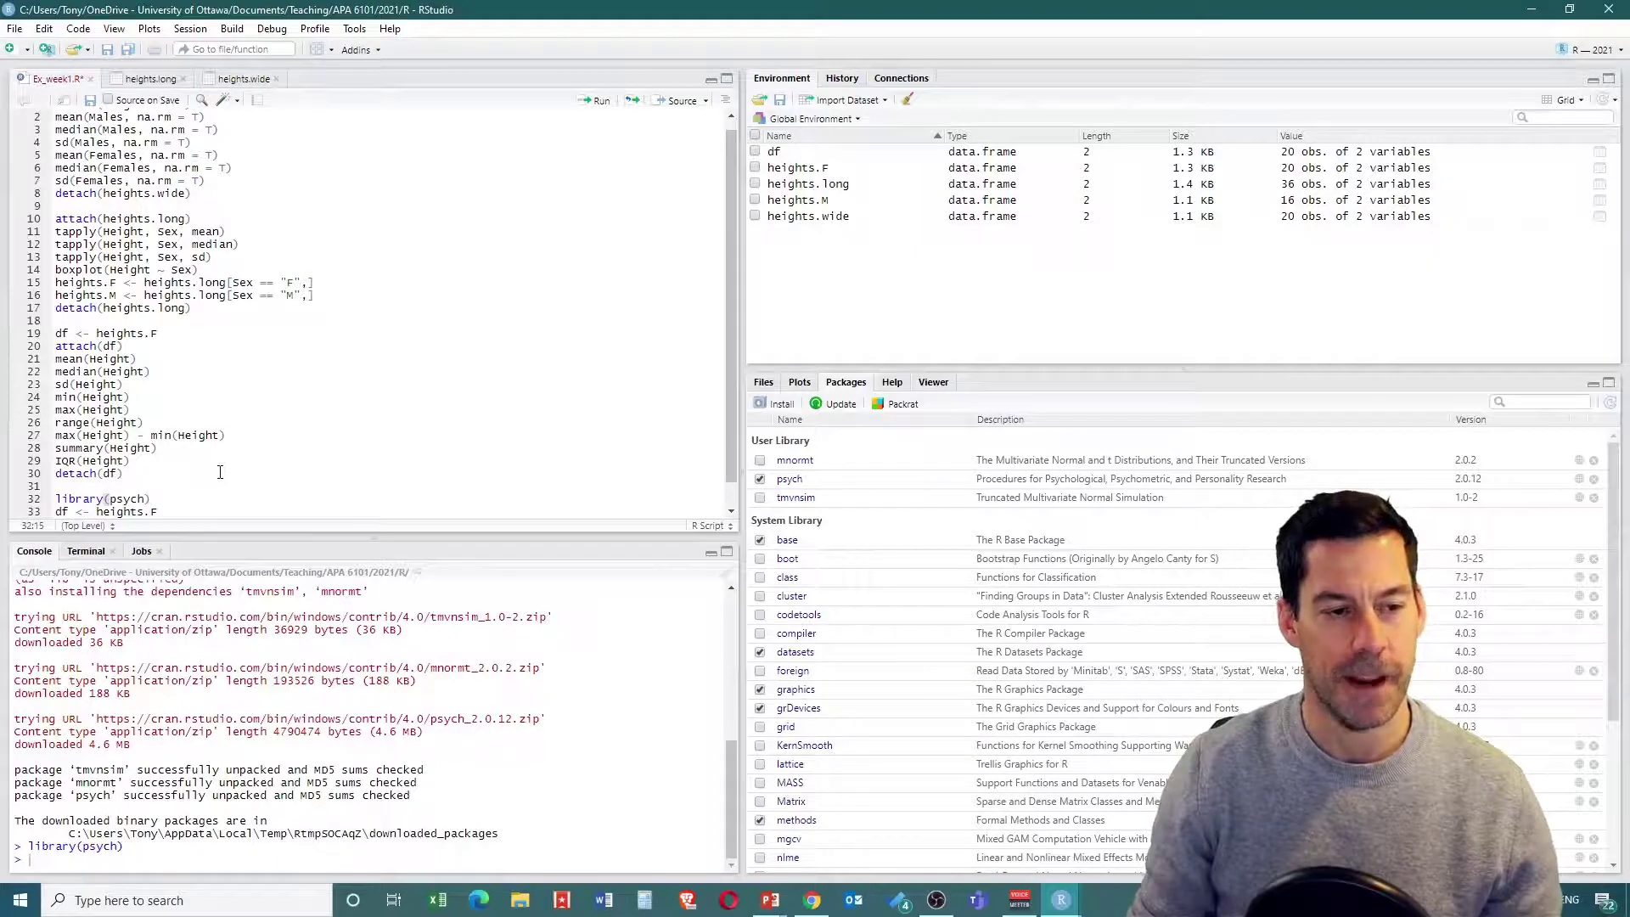
Step: Change df <- heights.F on line 33 to df <- heights.long
{"action": "scroll", "coordinate": [222, 458], "scroll_direction": "down", "scroll_amount": 1}
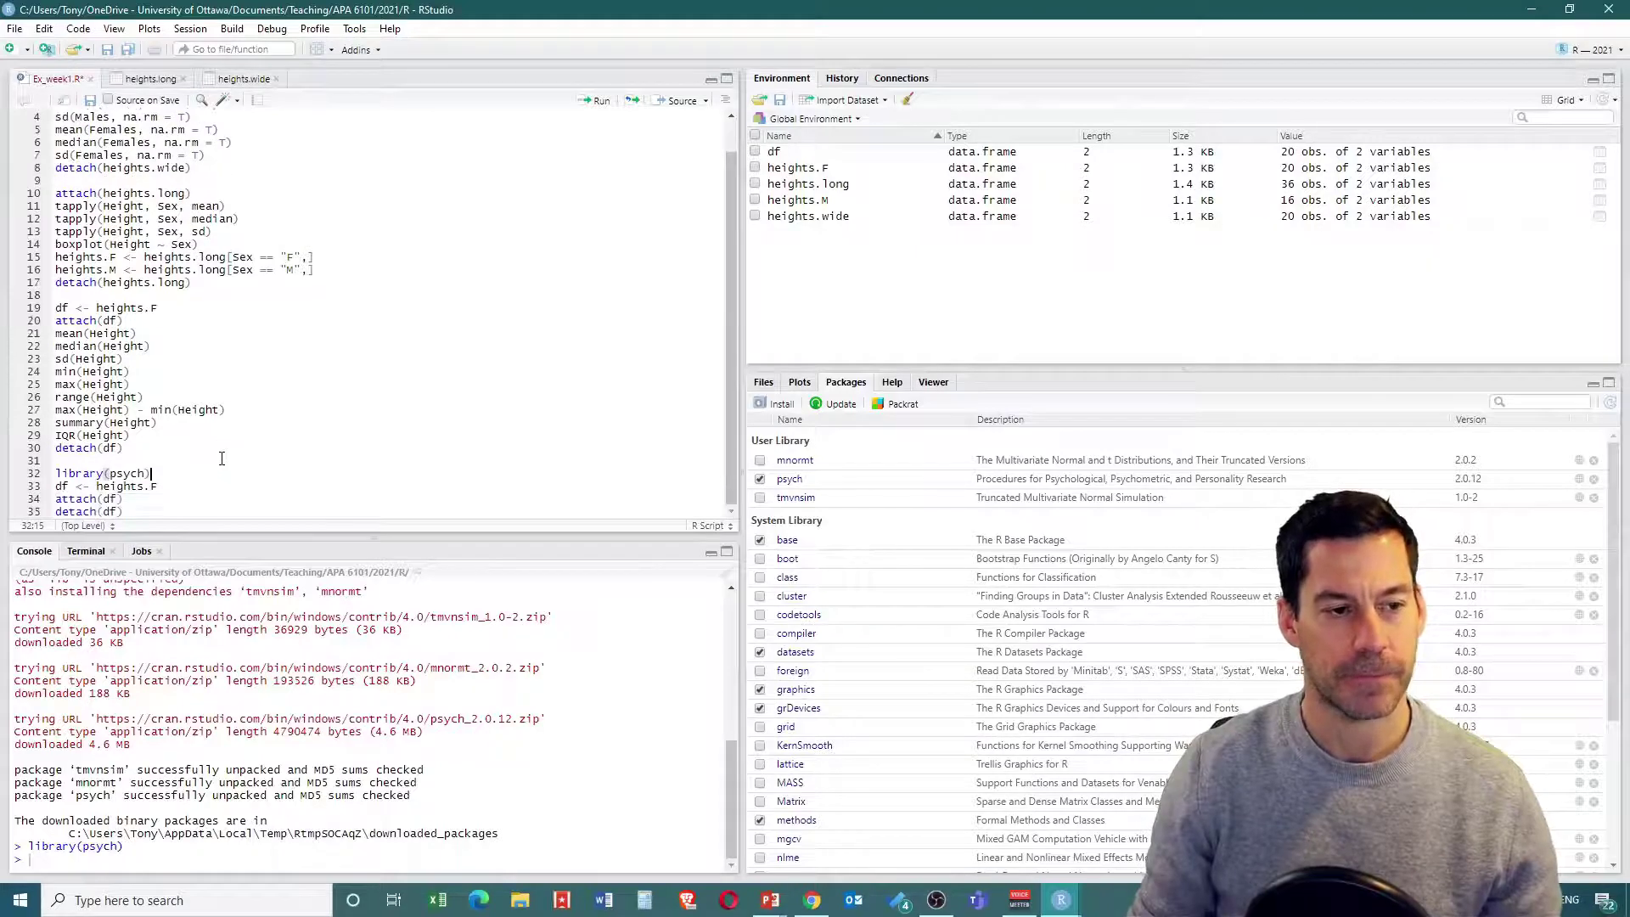
{"action": "left_click", "coordinate": [145, 487]}
{"action": "left_click_drag", "start_coordinate": [146, 490], "coordinate": [151, 487]}
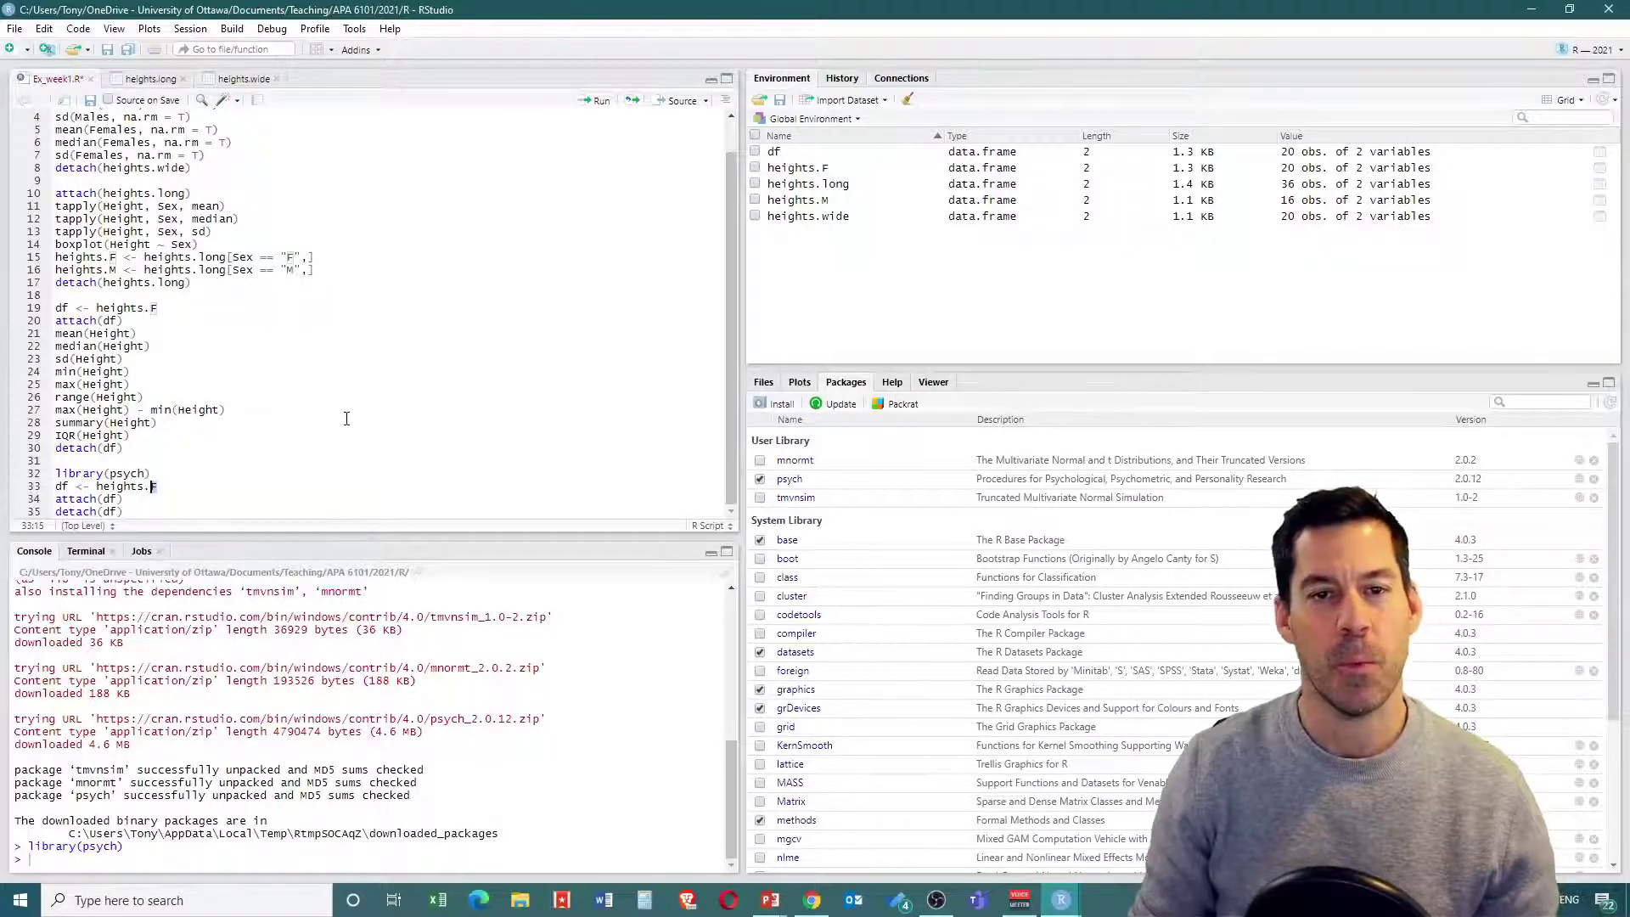
{"action": "type", "text": "long"}
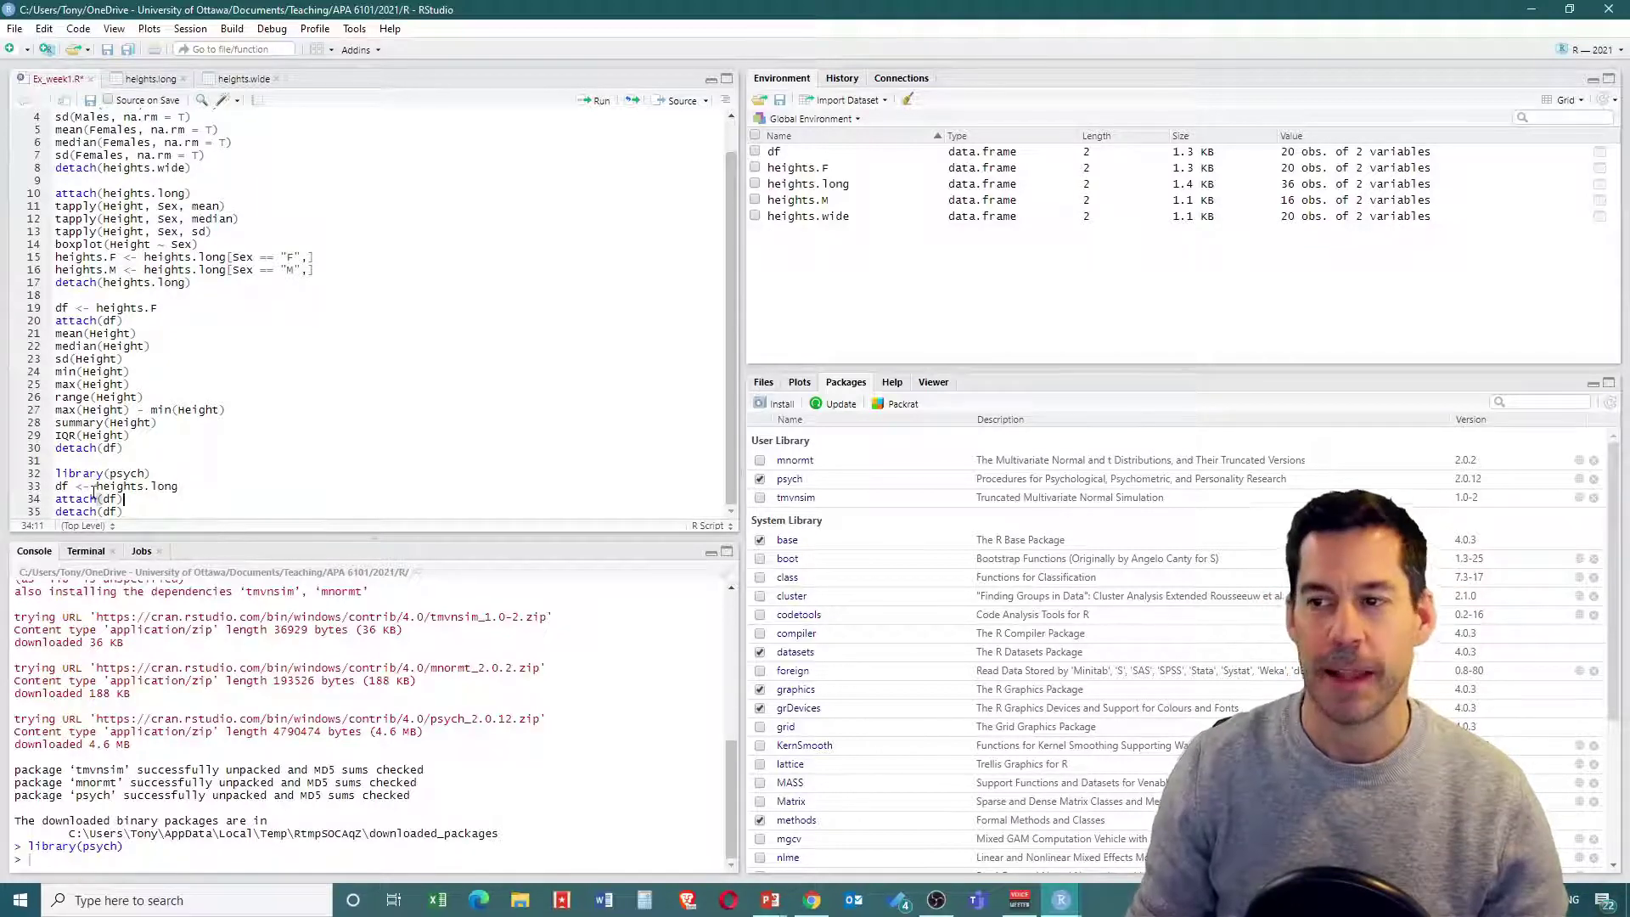
Step: Add a describe(Height) line after attach(df) in the heights.long block
{"action": "key", "text": "Return"}
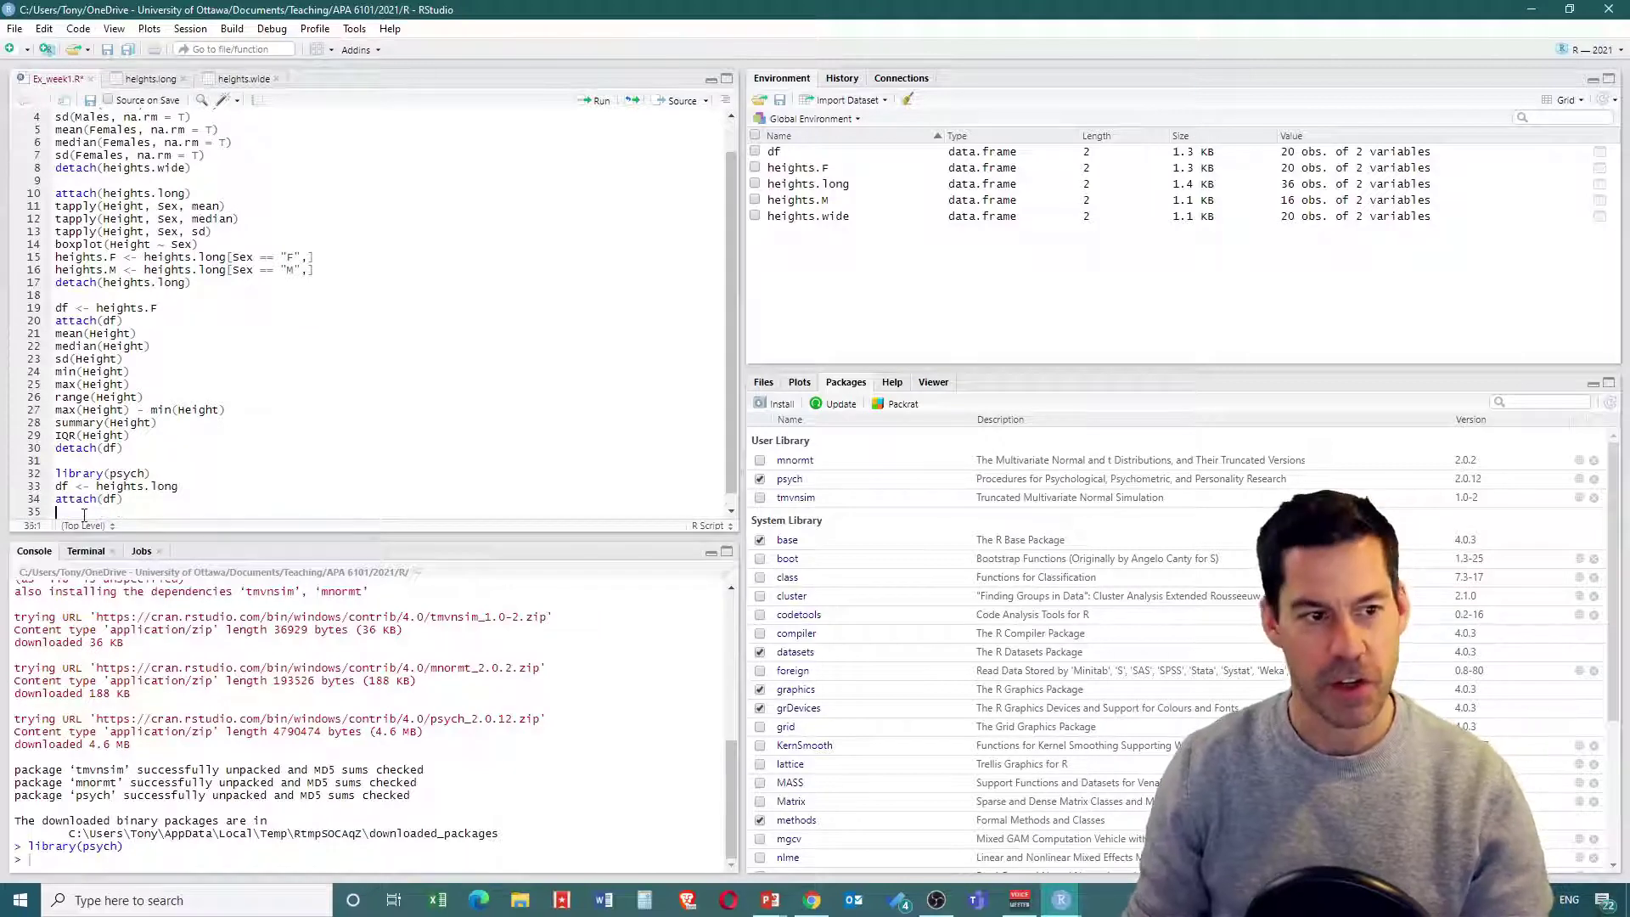
{"action": "scroll", "coordinate": [107, 499], "scroll_direction": "down", "scroll_amount": 1}
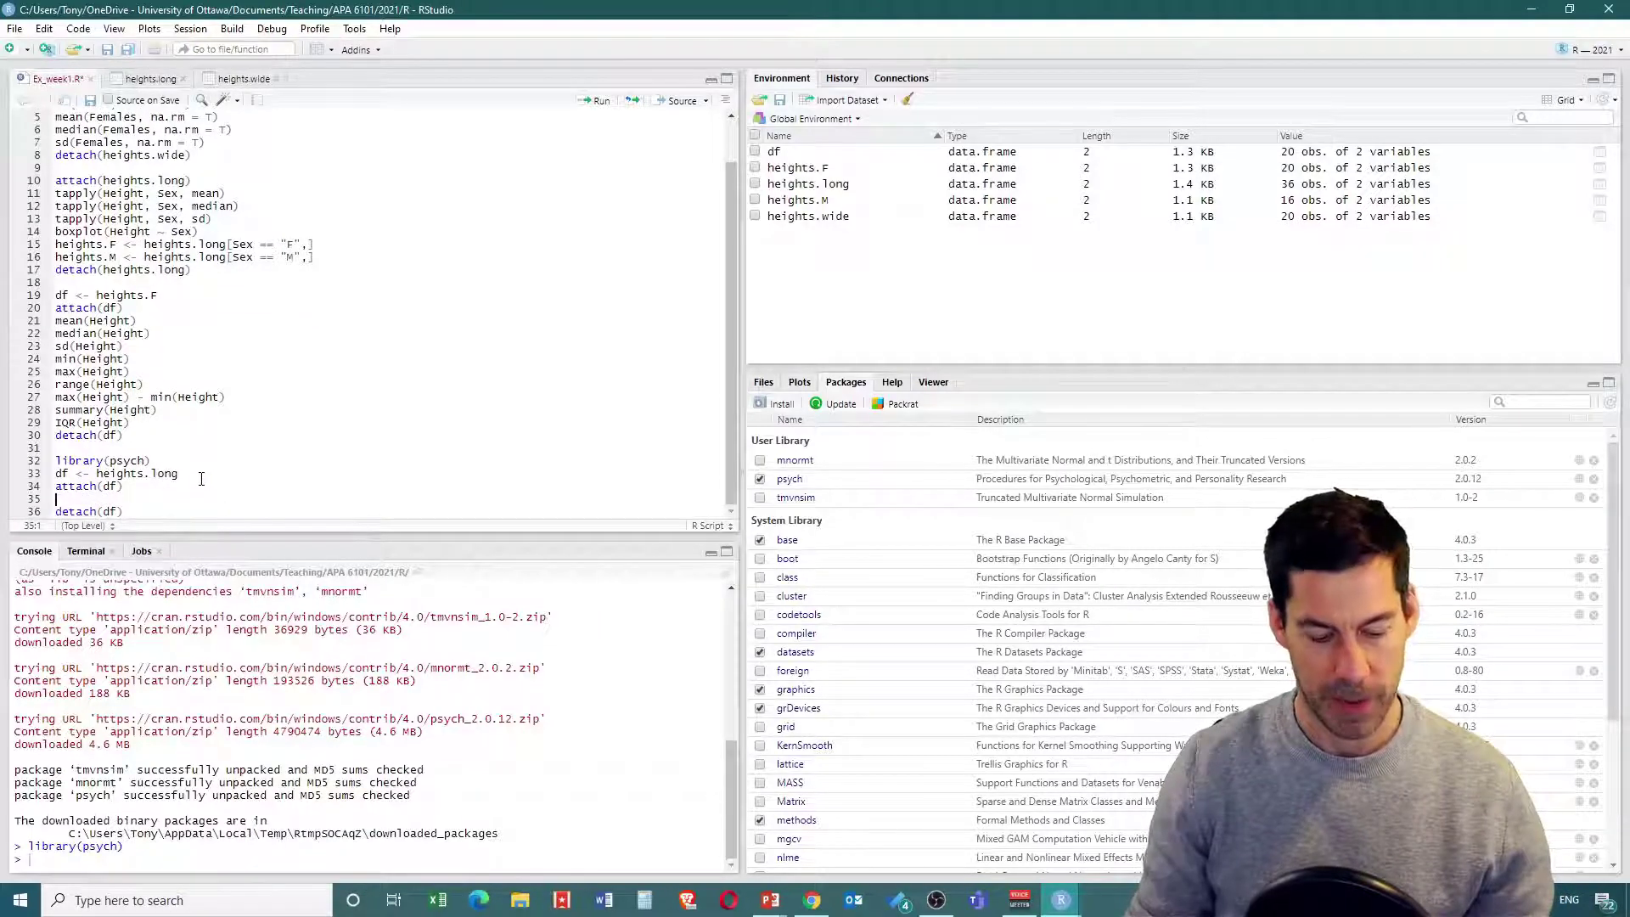
{"action": "type", "text": "describe"}
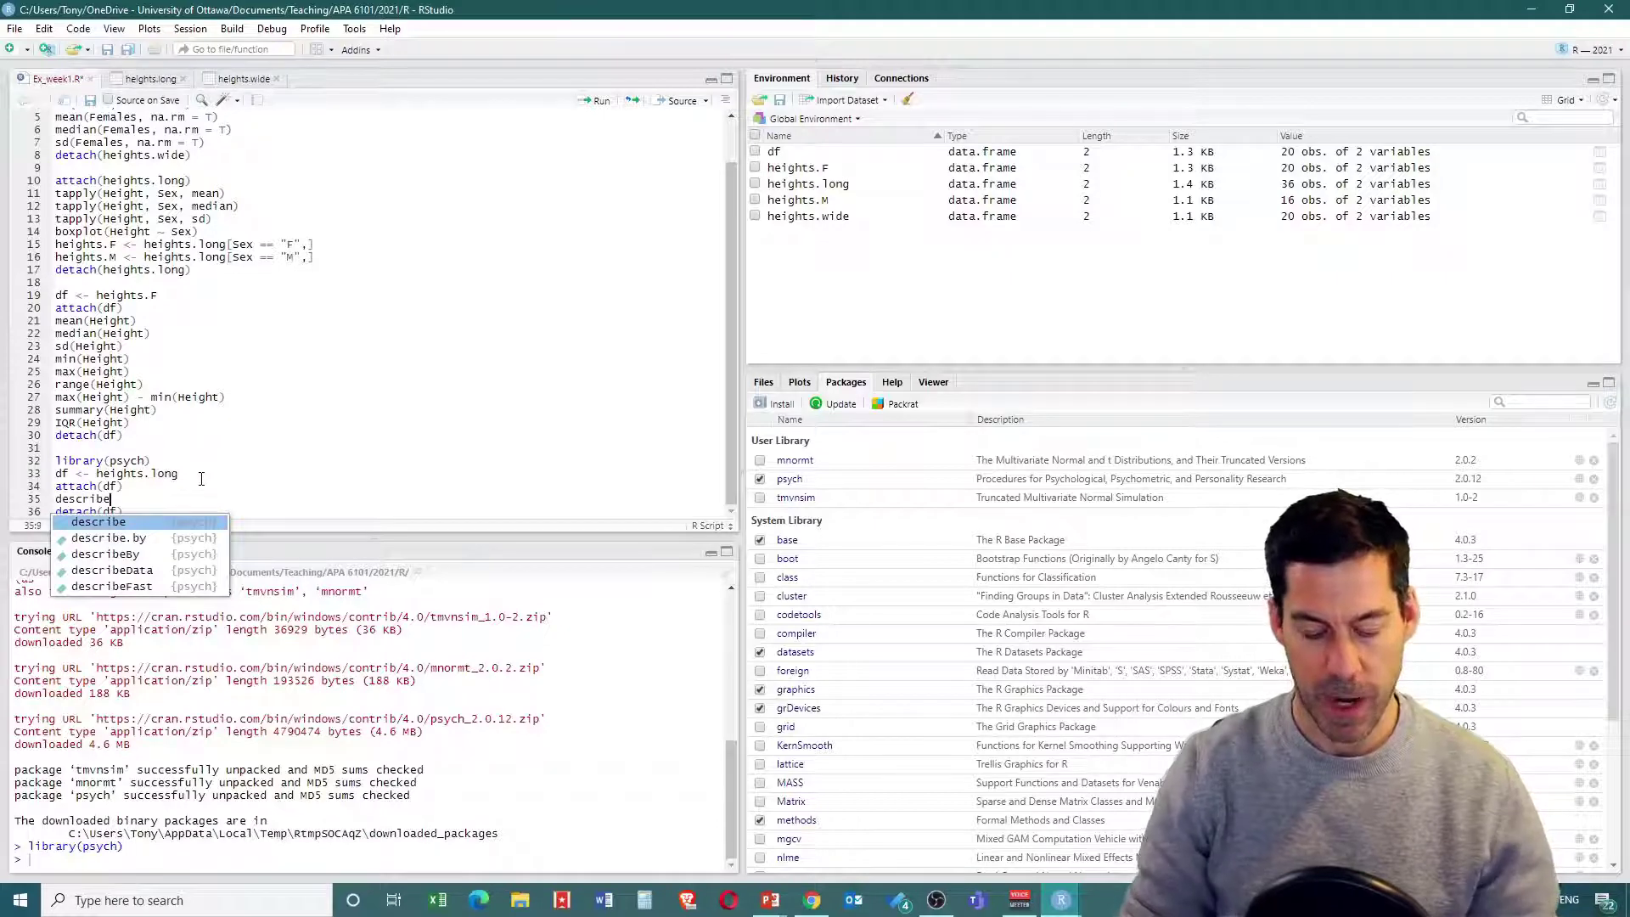
{"action": "key", "text": "Tab"}
{"action": "key", "text": "ctrl+Return"}
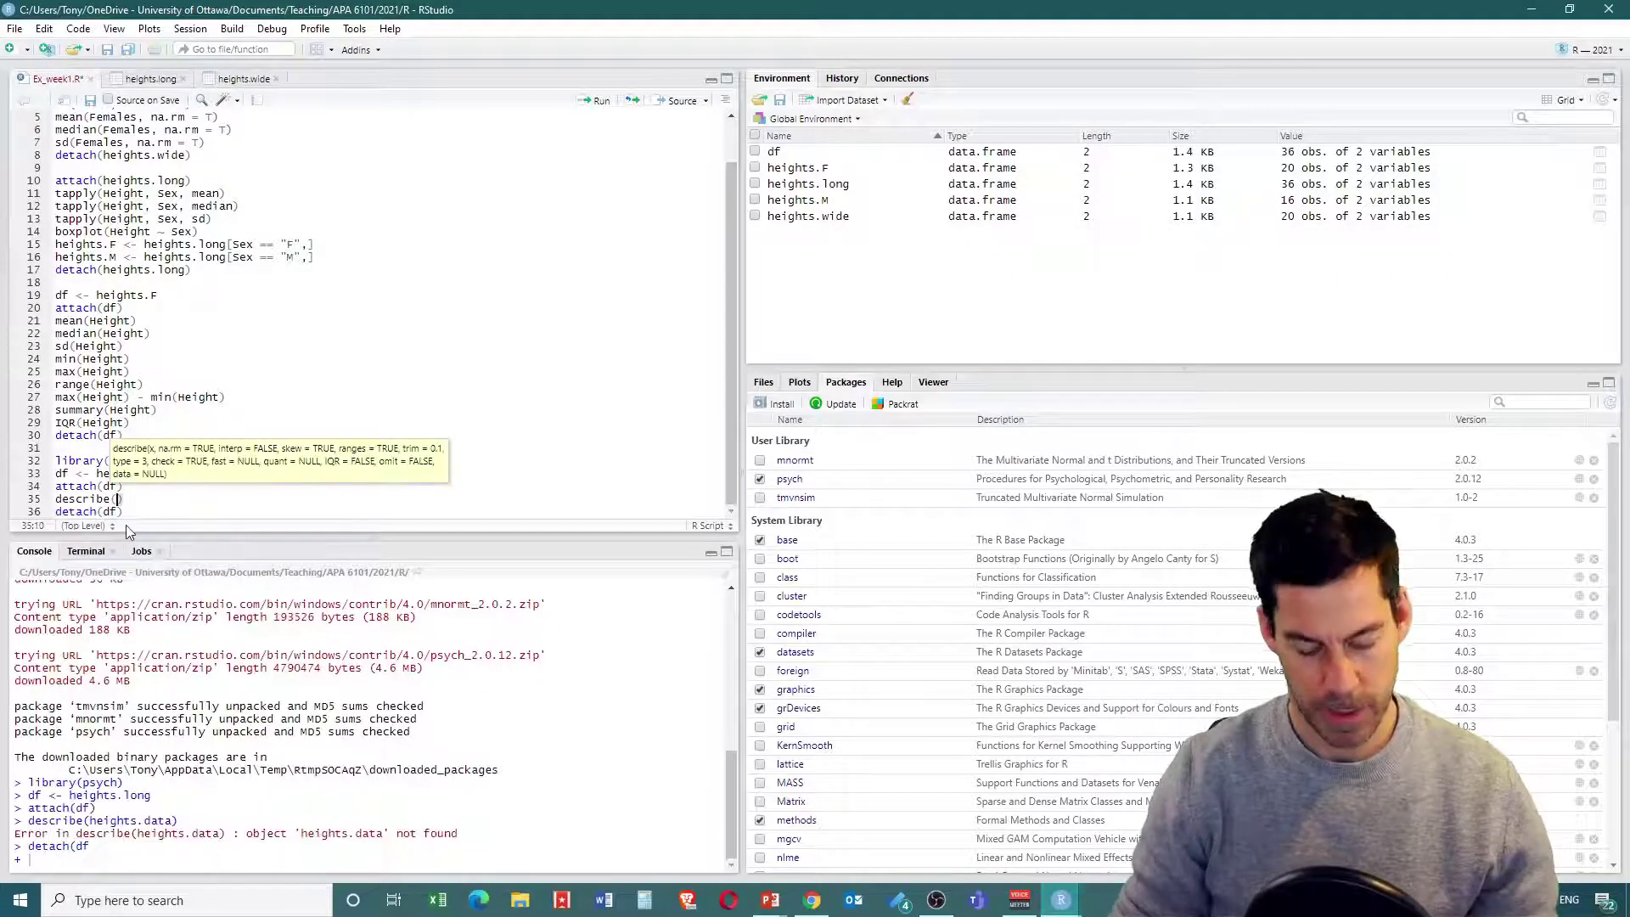
{"action": "type", "text": "Height)"}
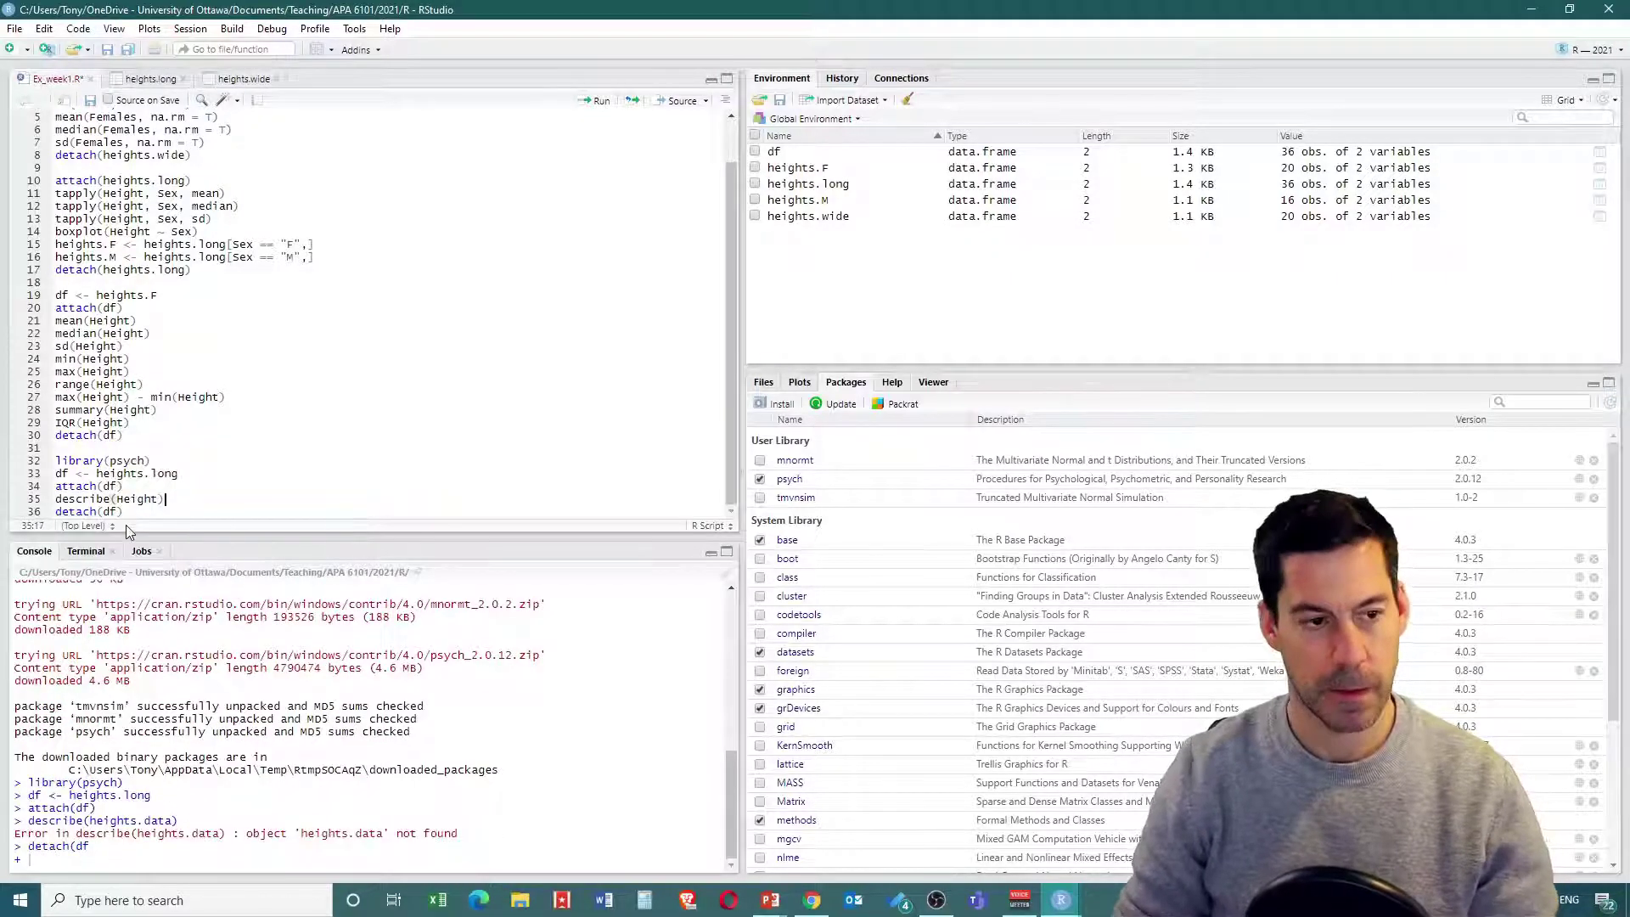
Step: Run lines 33–36 to print psych descriptives: n 36, mean 172.19, SD 11.54
{"action": "left_click_drag", "start_coordinate": [124, 512], "coordinate": [51, 473]}
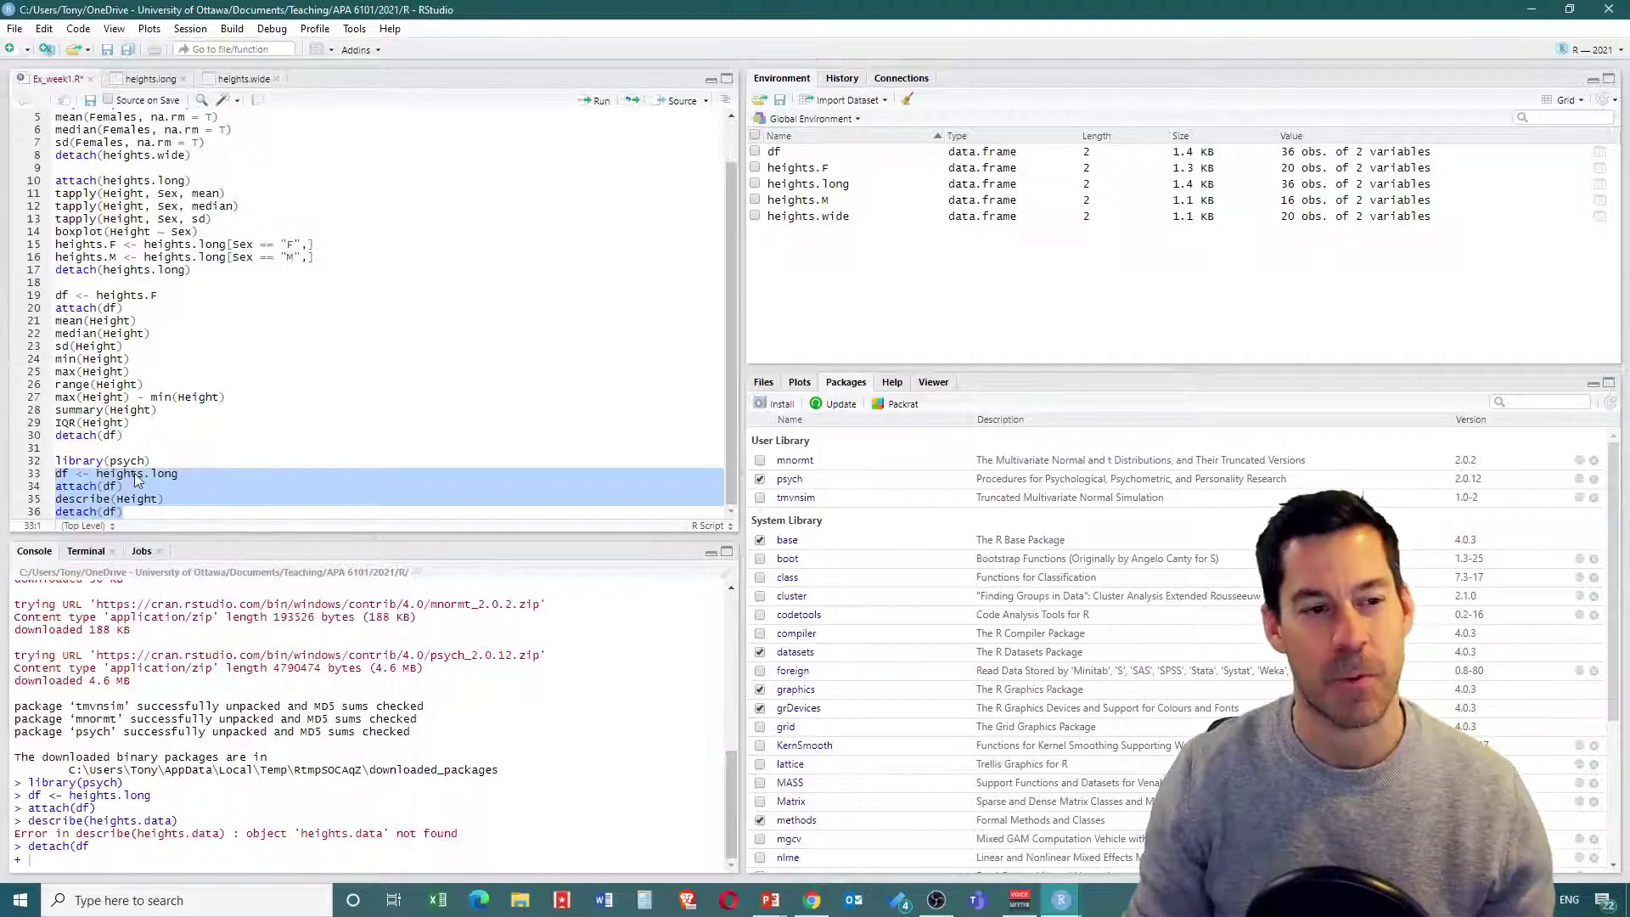
{"action": "left_click", "coordinate": [594, 102]}
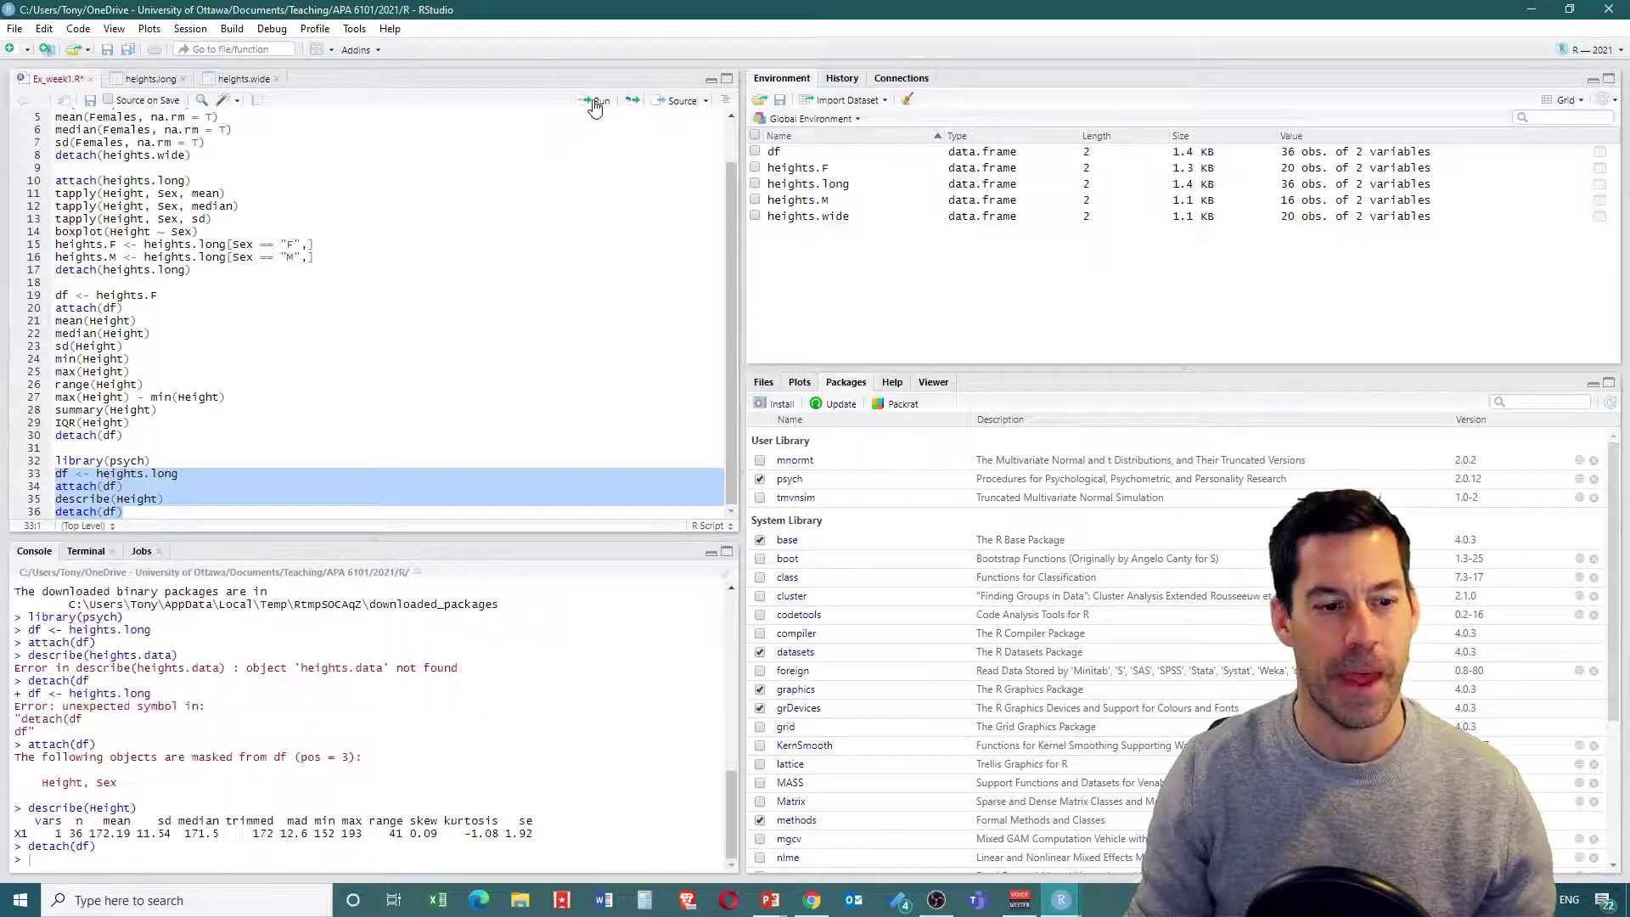
{"action": "key", "text": "ctrl+Return"}
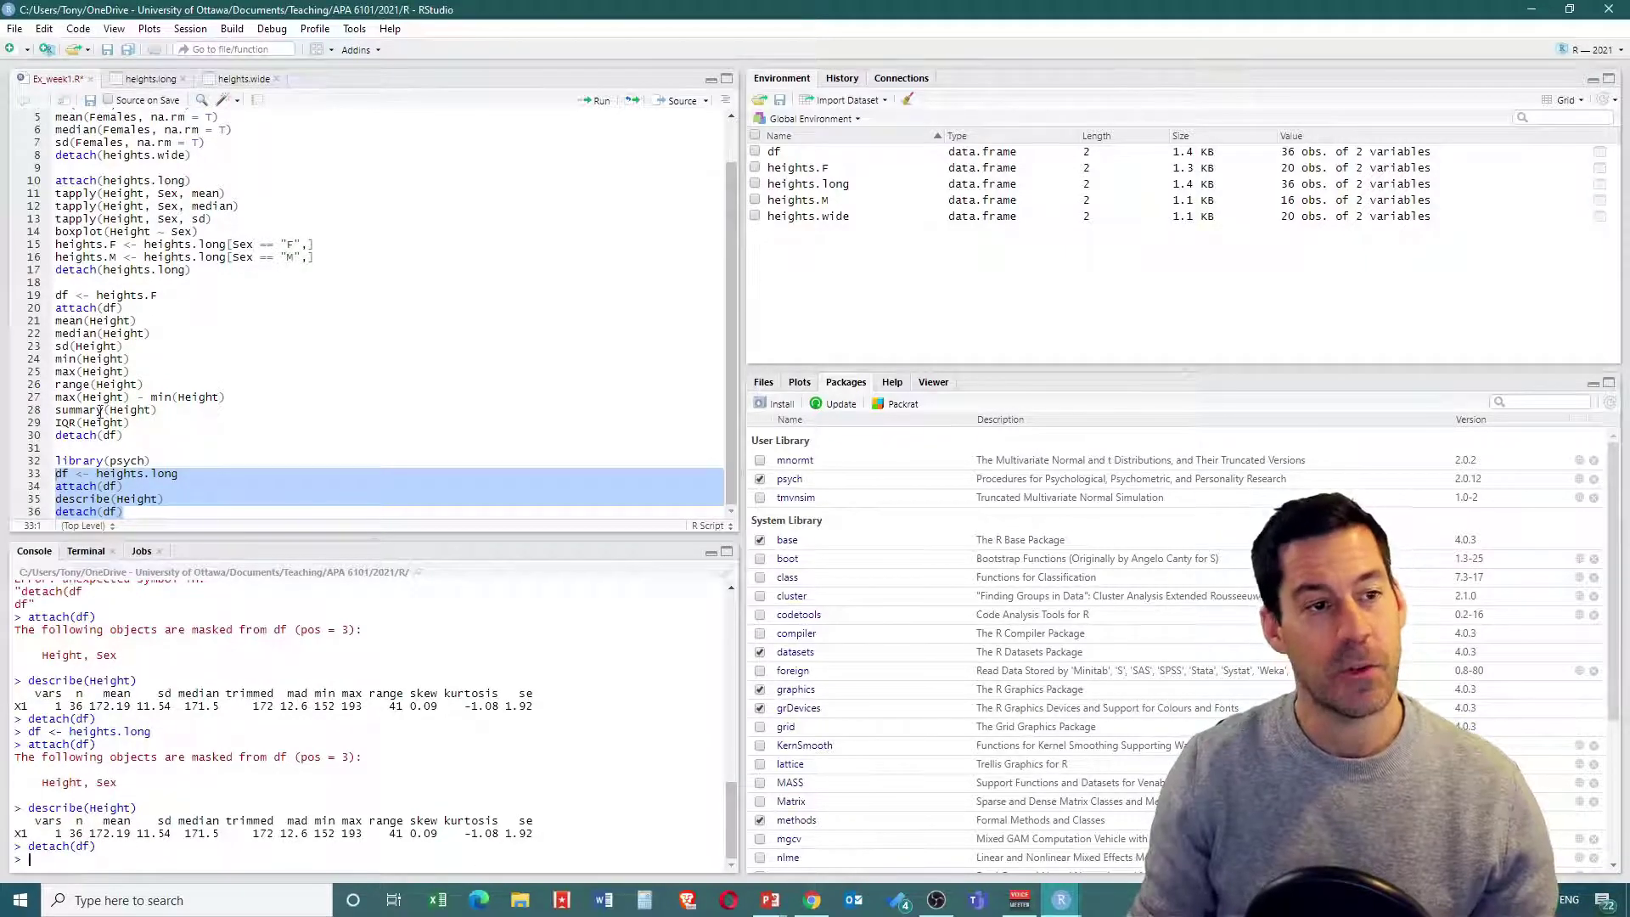
{"action": "scroll", "coordinate": [100, 411], "scroll_direction": "up", "scroll_amount": 2}
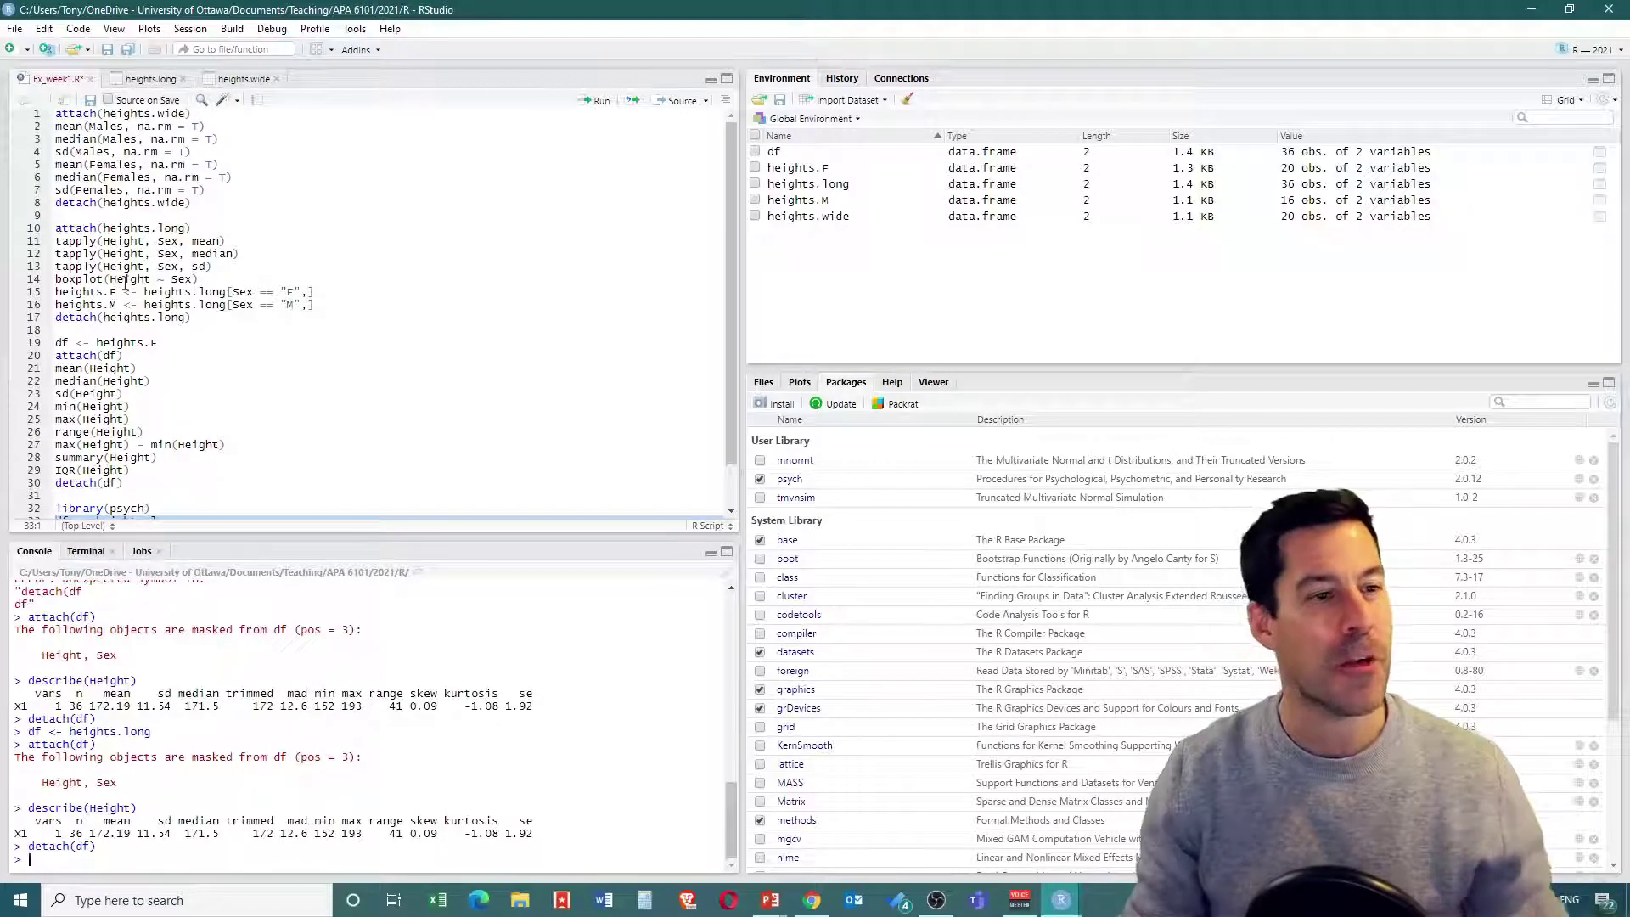
Step: Change the line to describe.by(Height, Sex) and run the block for F and M results
{"action": "key", "text": "ctrl+shift+End"}
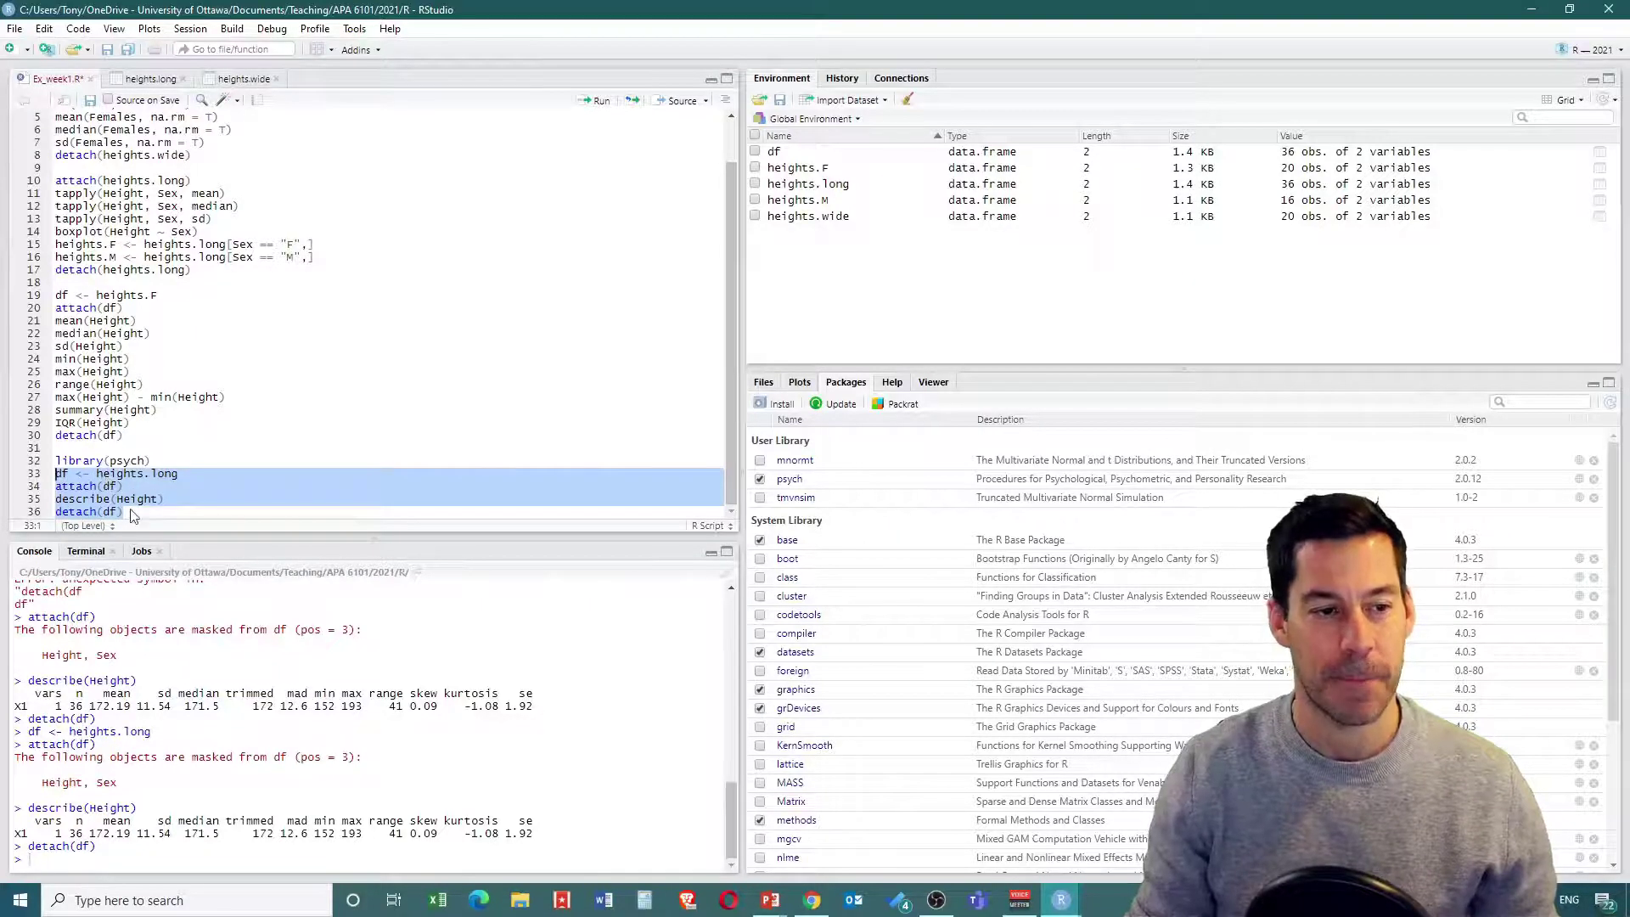
{"action": "left_click", "coordinate": [170, 501]}
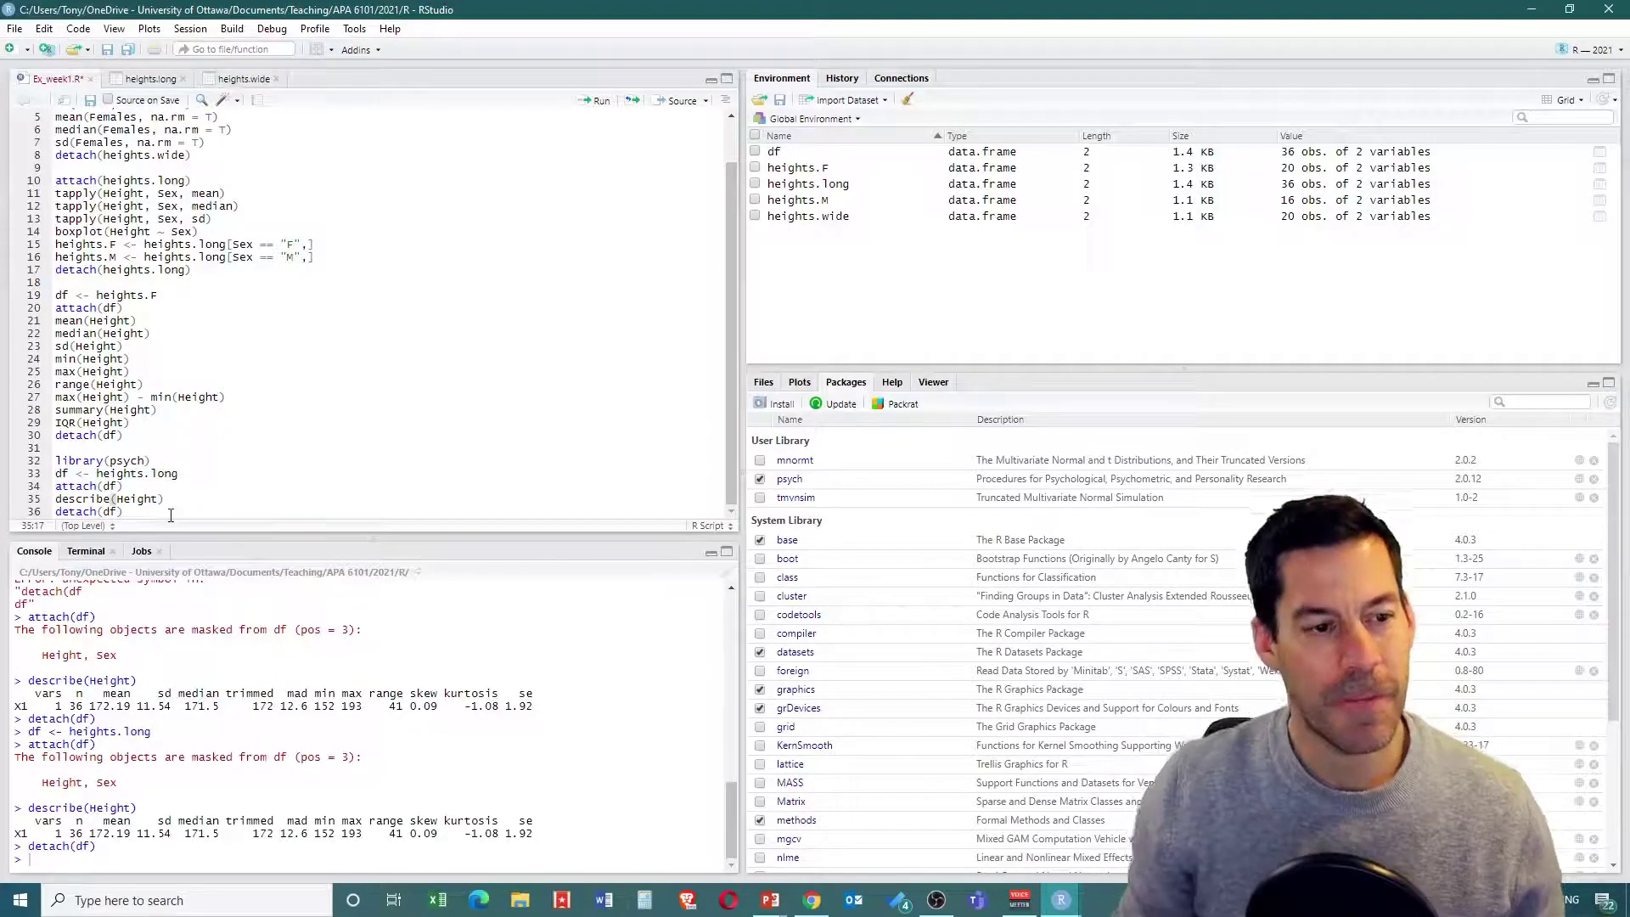
{"action": "left_click", "coordinate": [110, 501]}
{"action": "type", "text": "."}
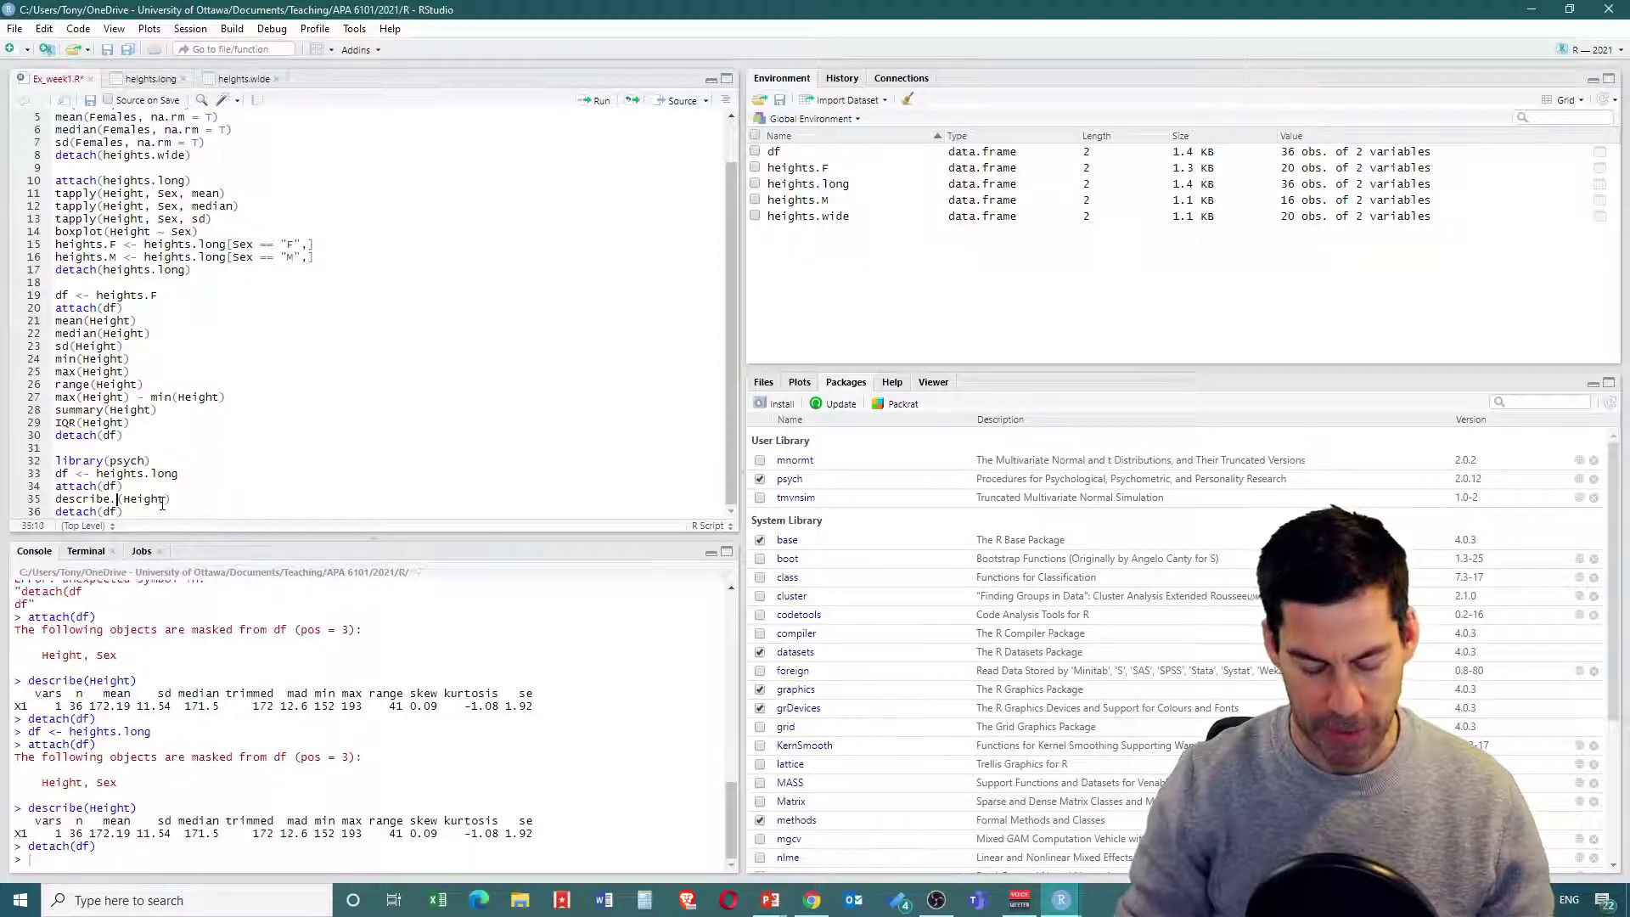
{"action": "type", "text": "by"}
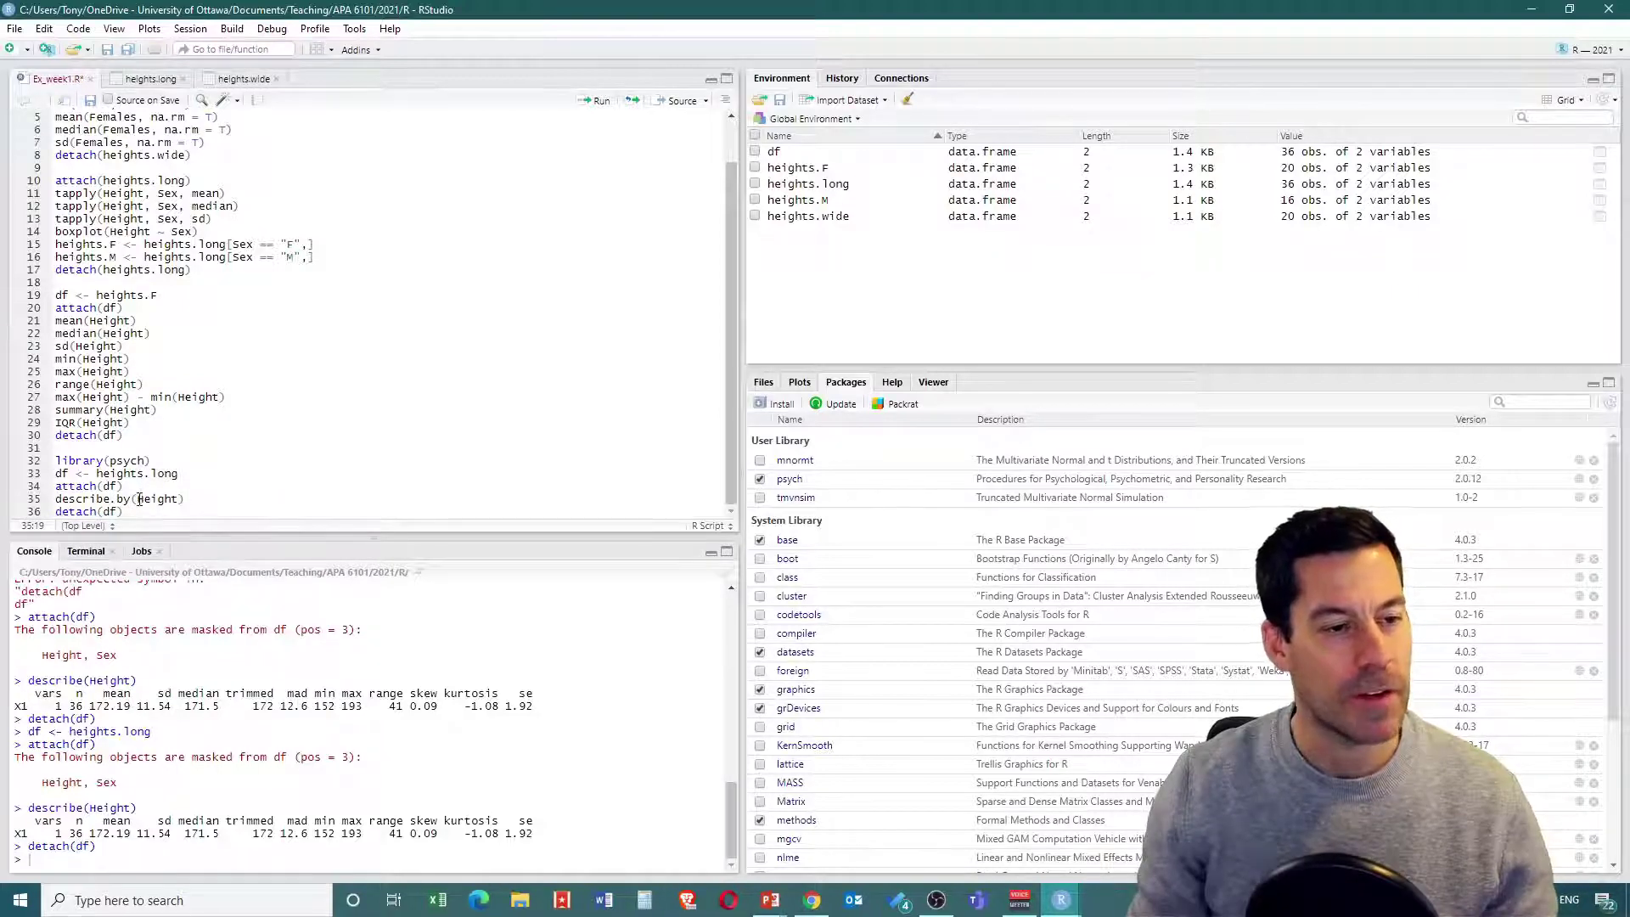
{"action": "type", "text": ", Se"}
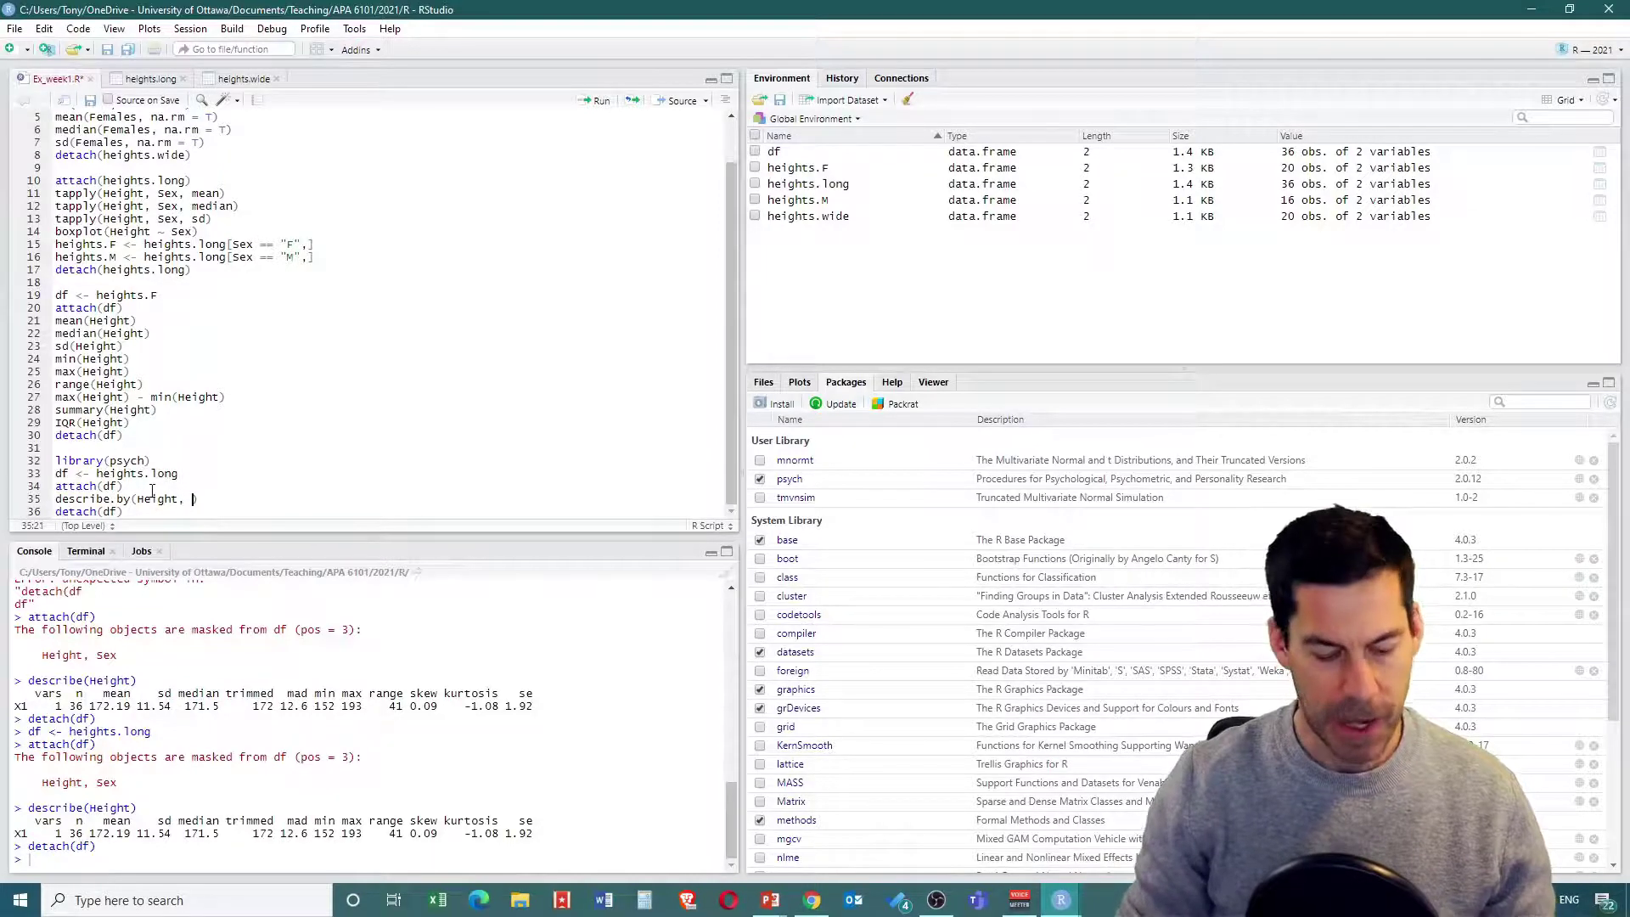
{"action": "type", "text": "x"}
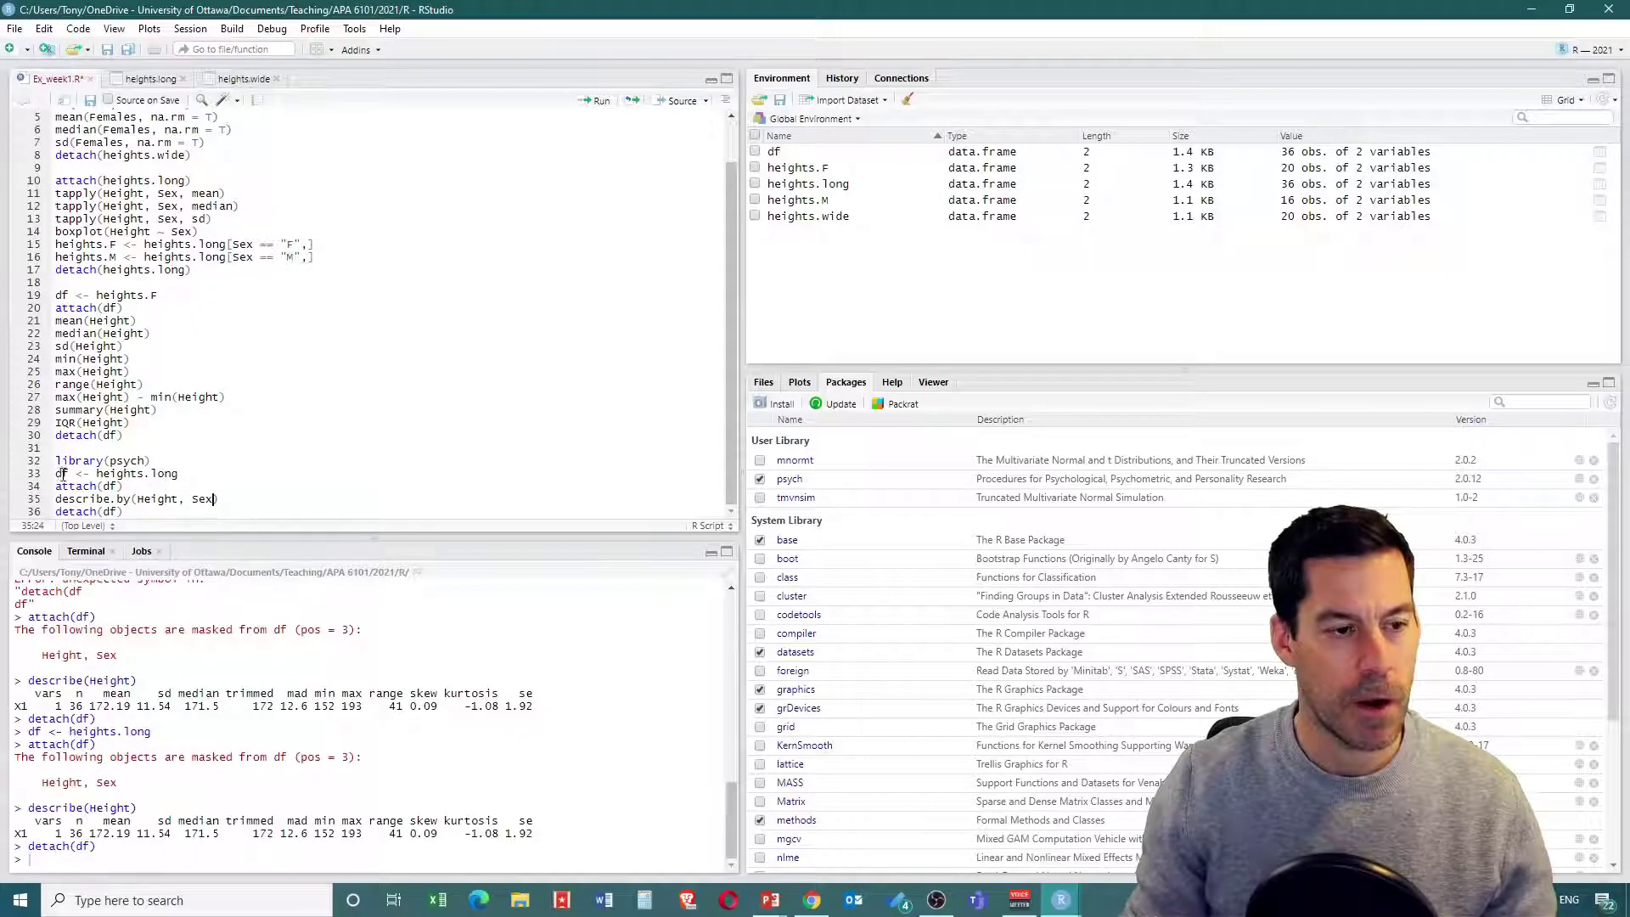
{"action": "left_click_drag", "start_coordinate": [57, 472], "coordinate": [158, 512]}
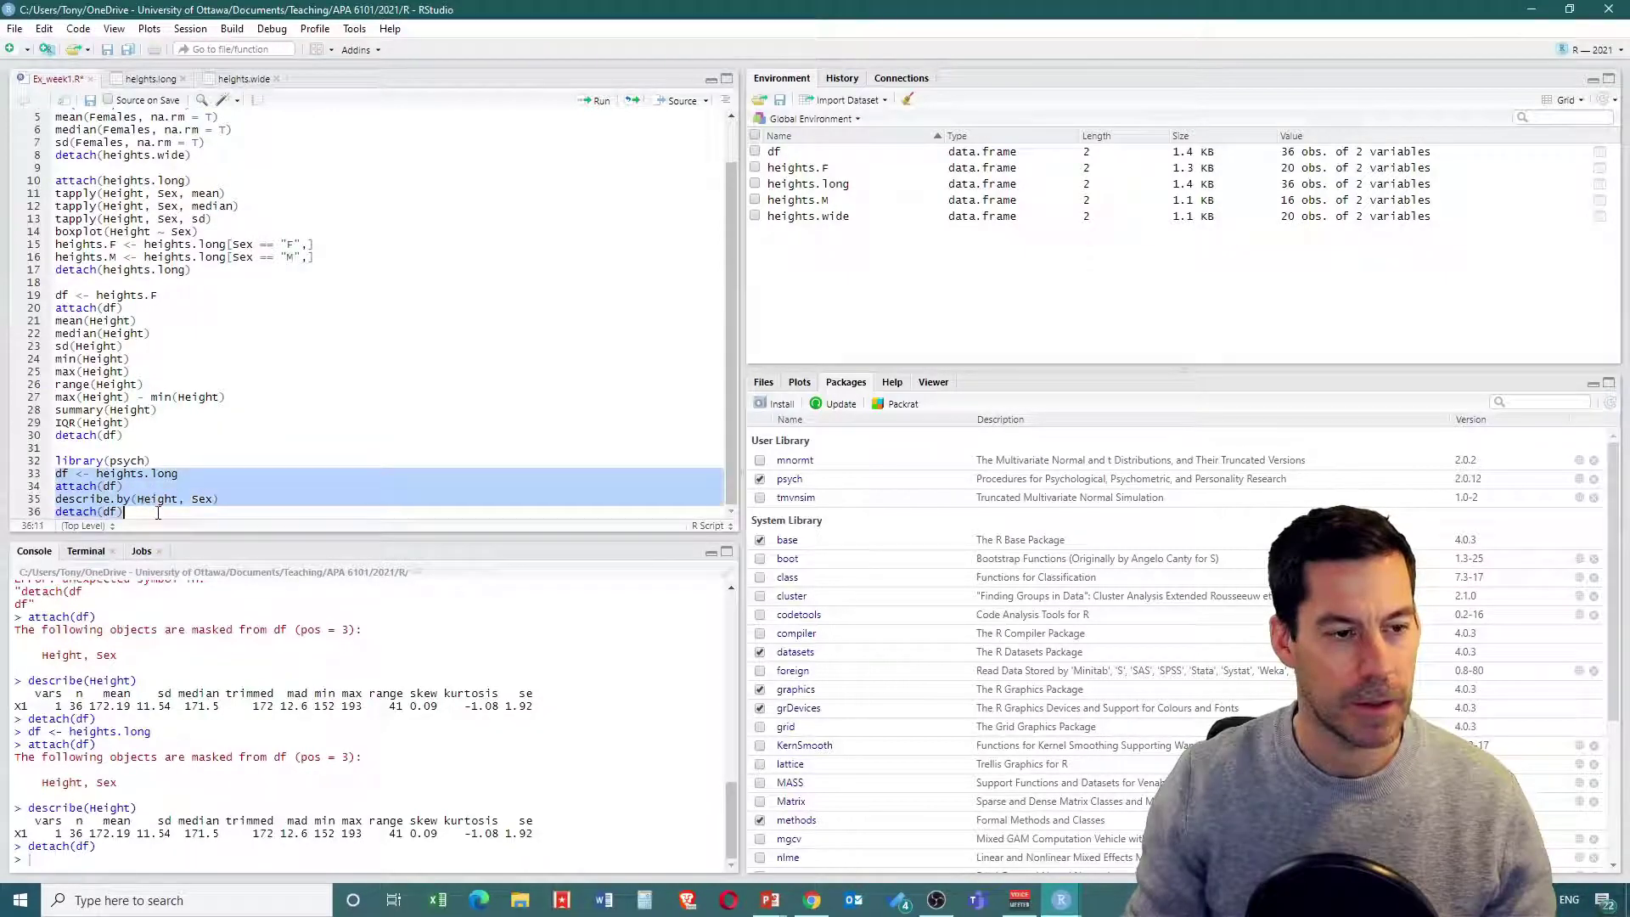
{"action": "left_click", "coordinate": [599, 101]}
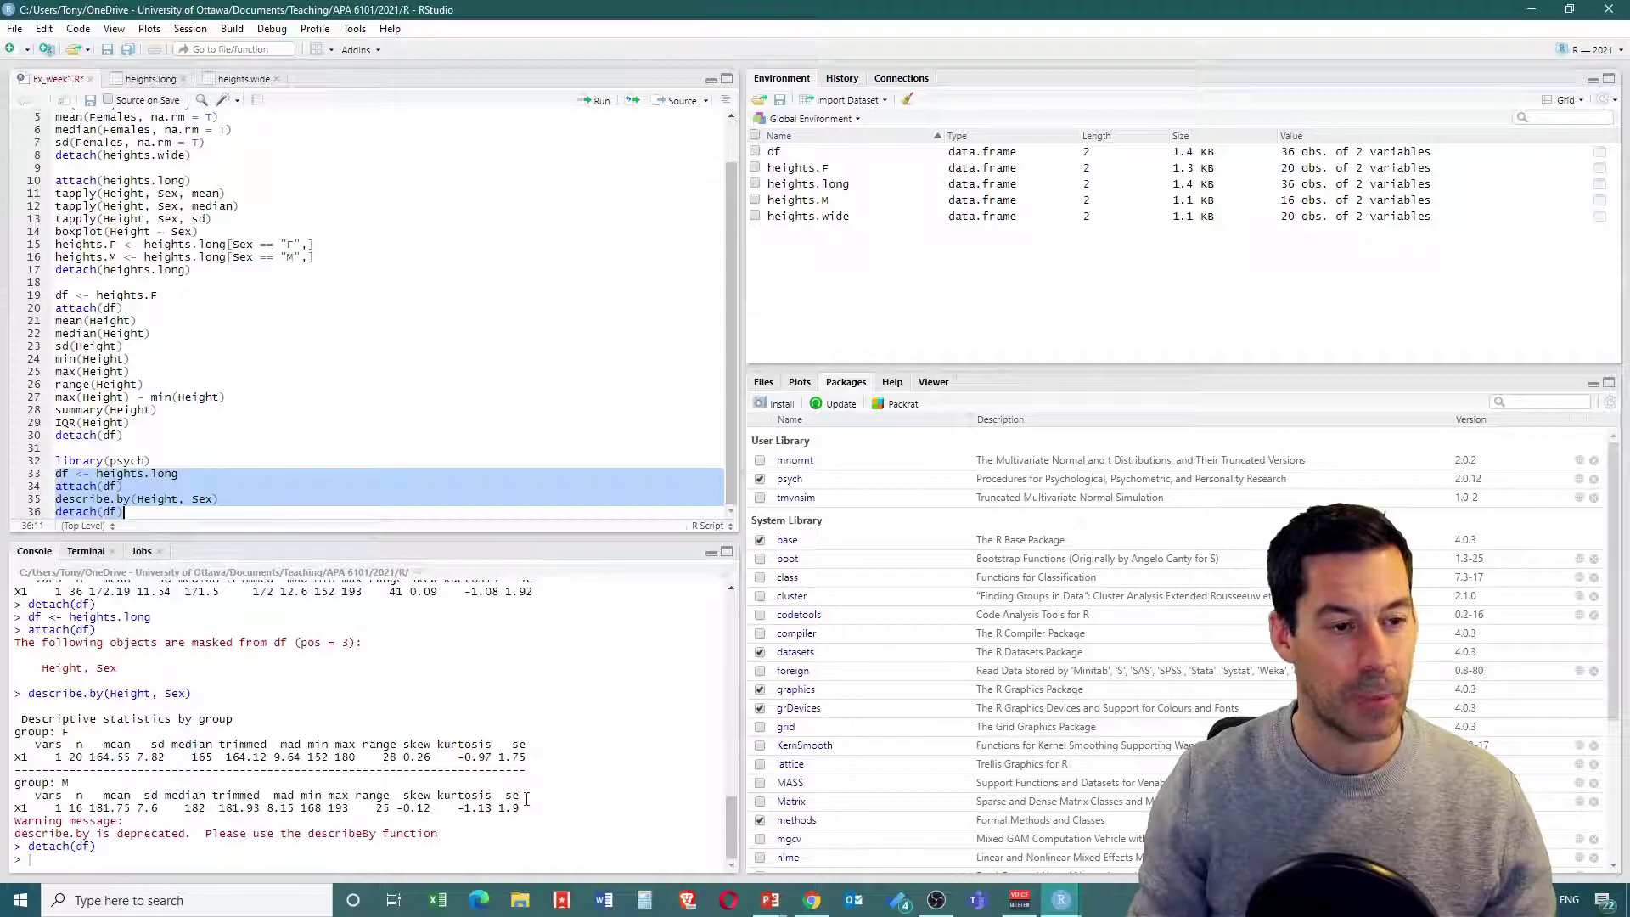
Step: Tidy the blank lines around the describe block and library(psych)
{"action": "left_click", "coordinate": [173, 513]}
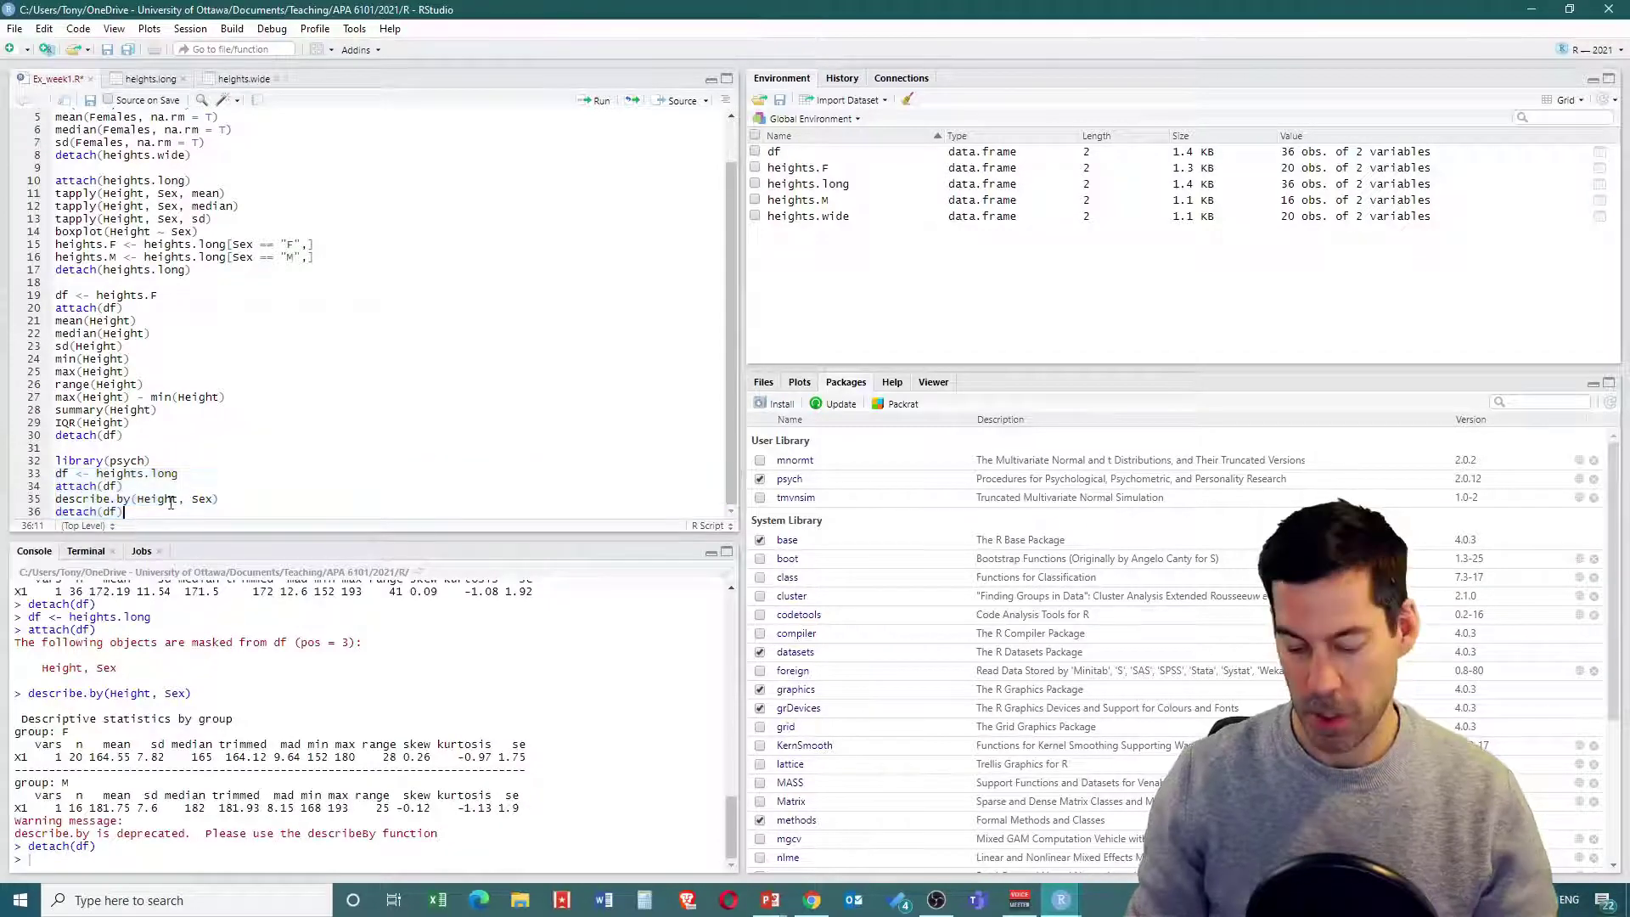
{"action": "key", "text": "Return"}
{"action": "key", "text": "Return"}
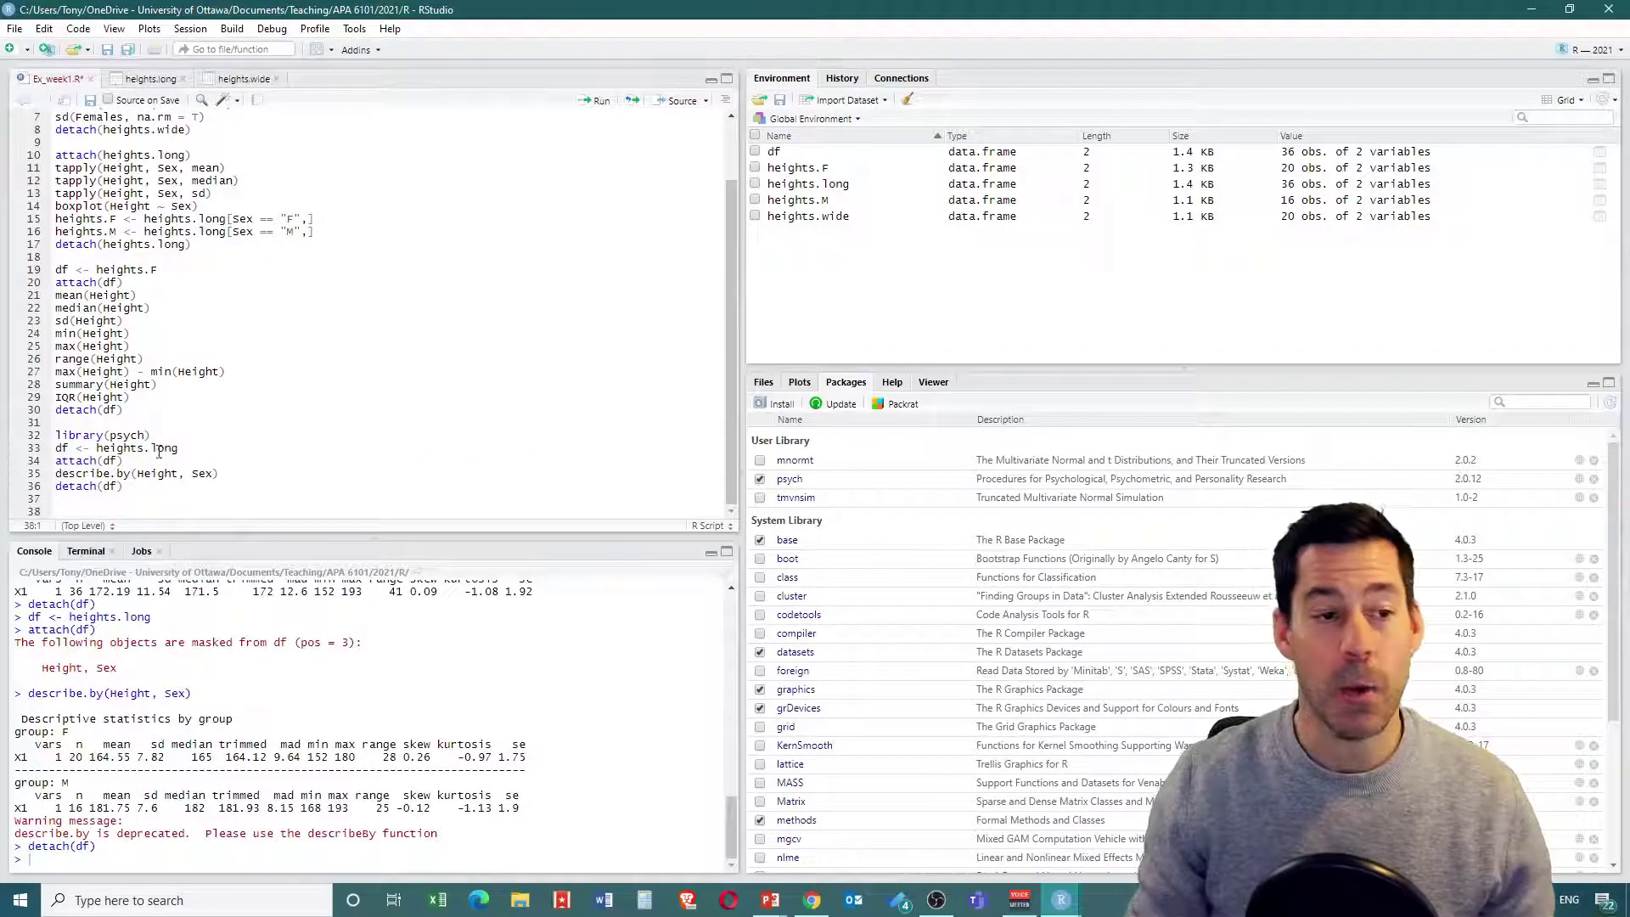
{"action": "left_click", "coordinate": [167, 434]}
{"action": "key", "text": "Return"}
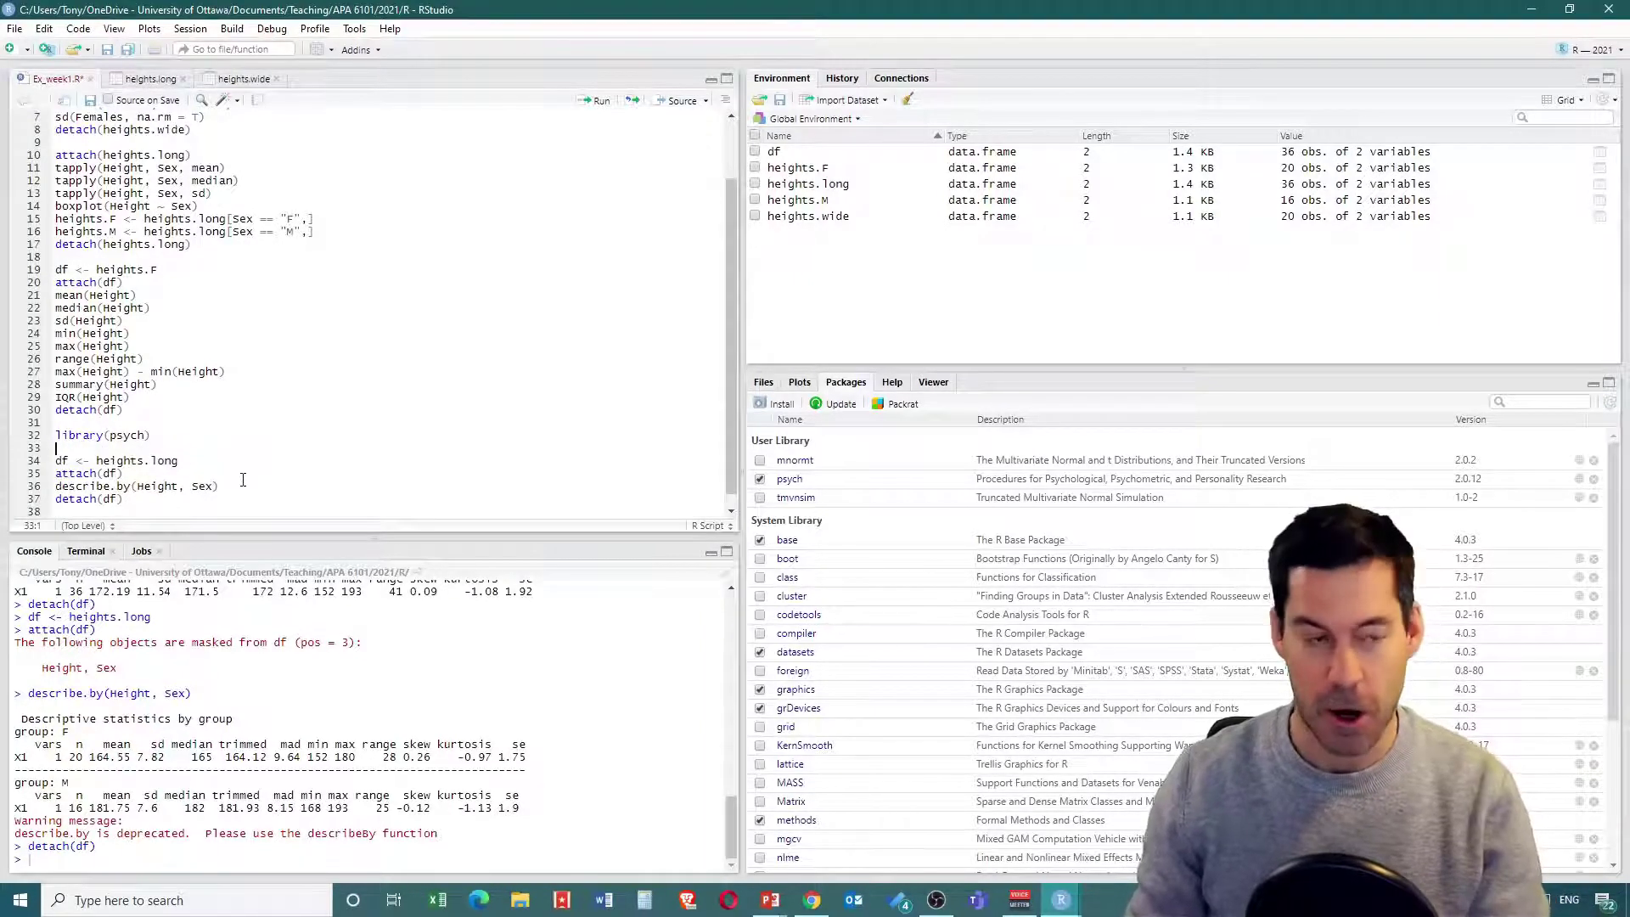
{"action": "key", "text": "Delete"}
{"action": "left_click", "coordinate": [130, 488]}
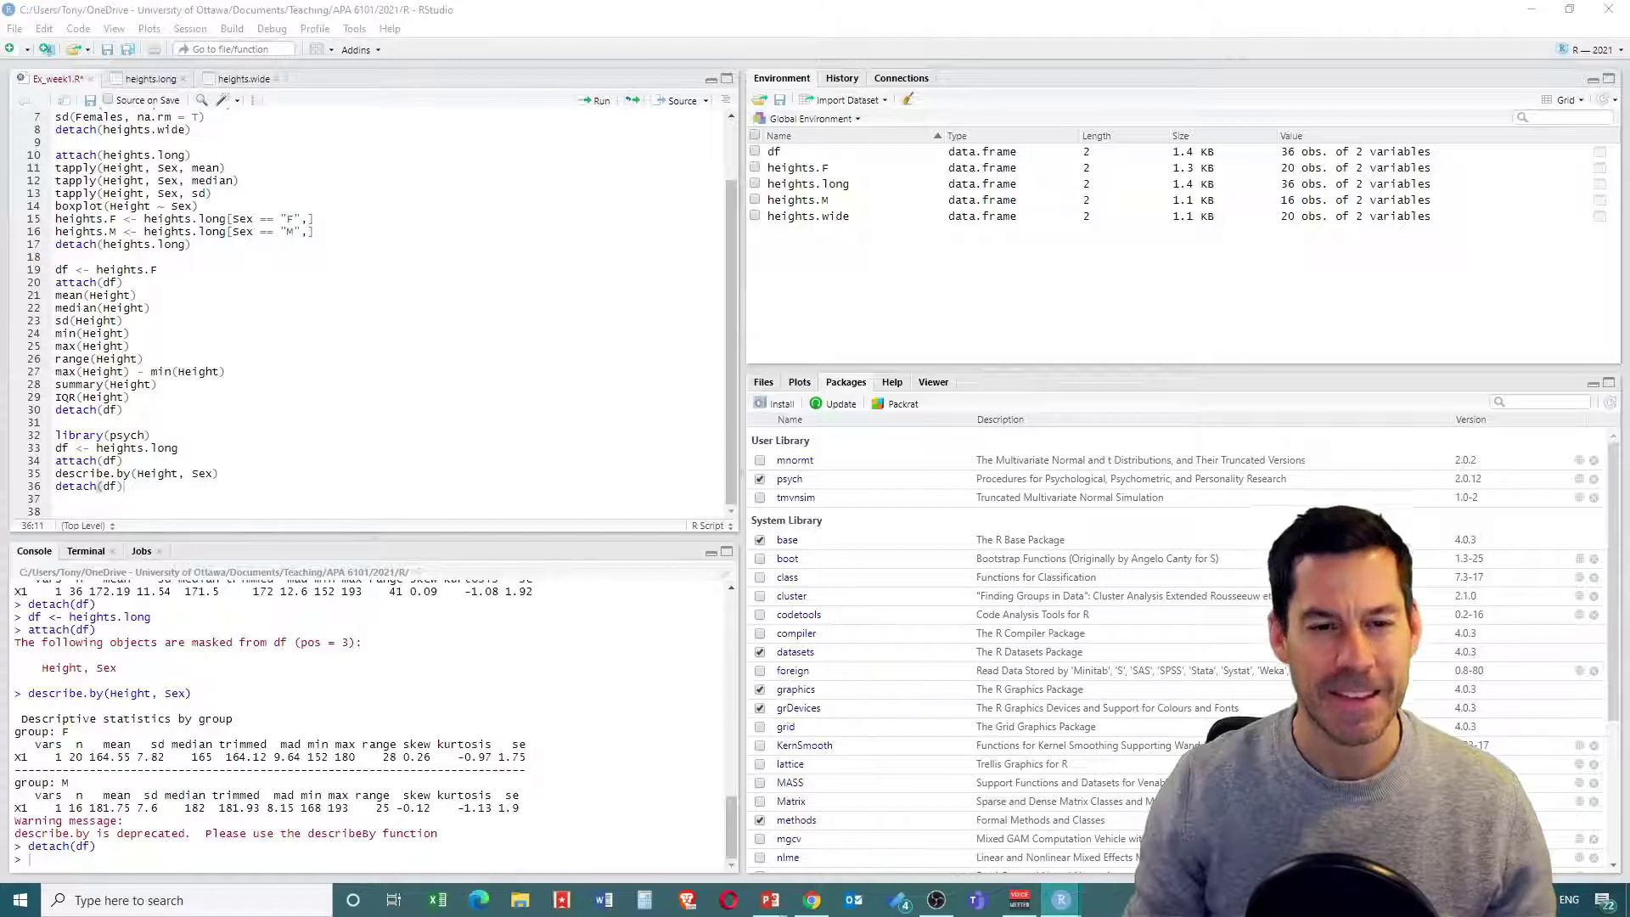
Step: Install the pastecs package from the Packages pane
{"action": "left_click", "coordinate": [780, 404]}
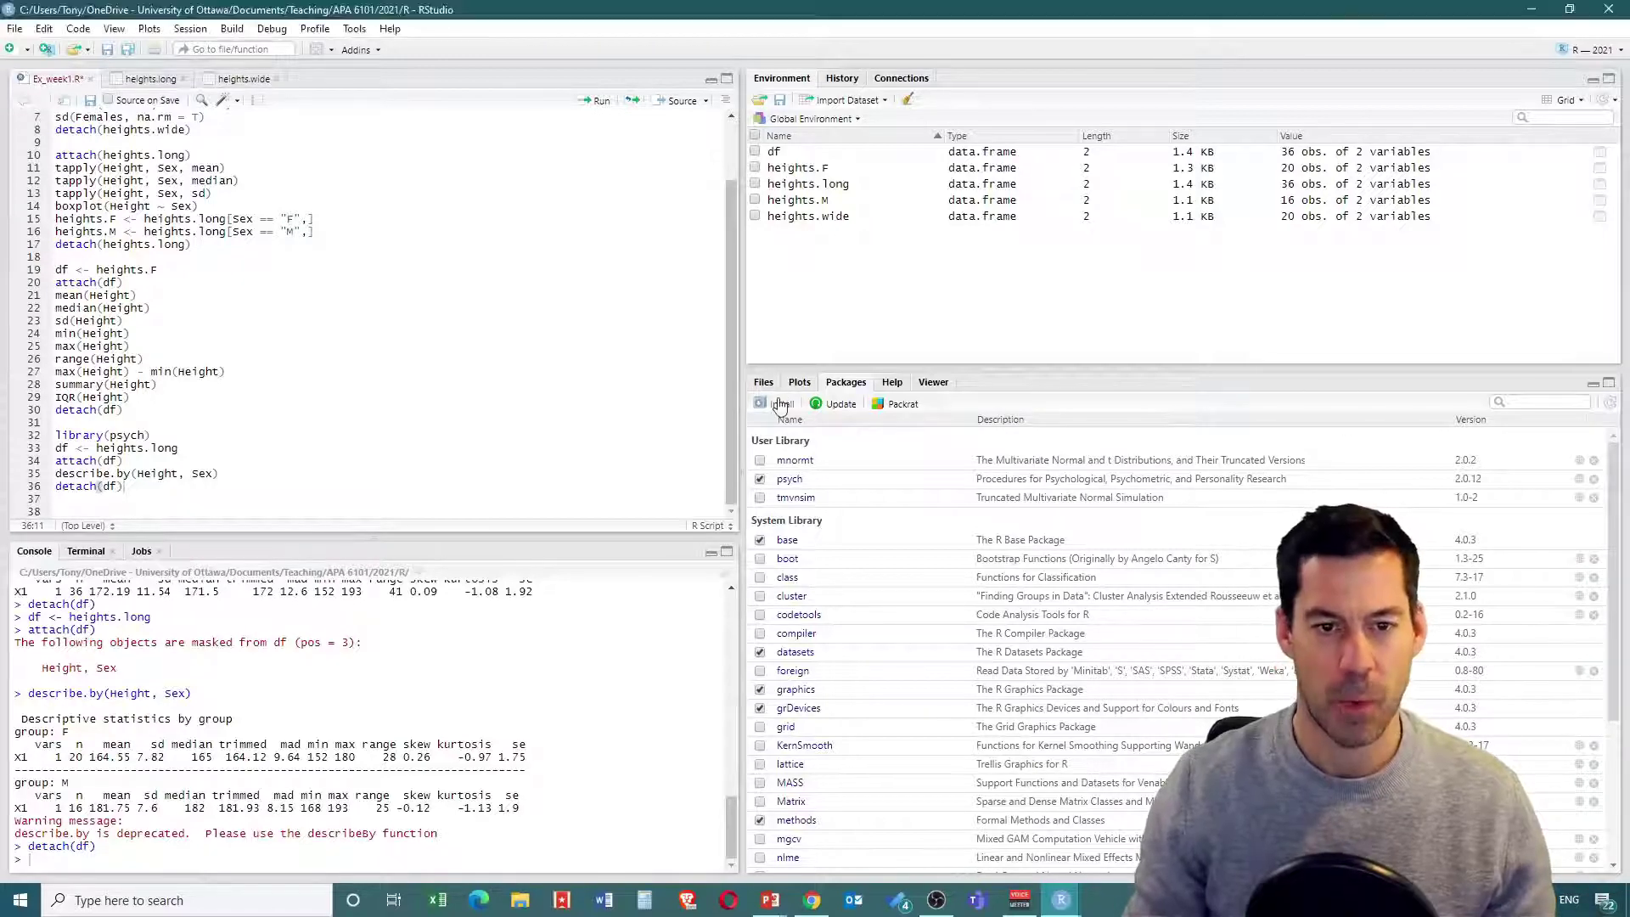
{"action": "type", "text": "p"}
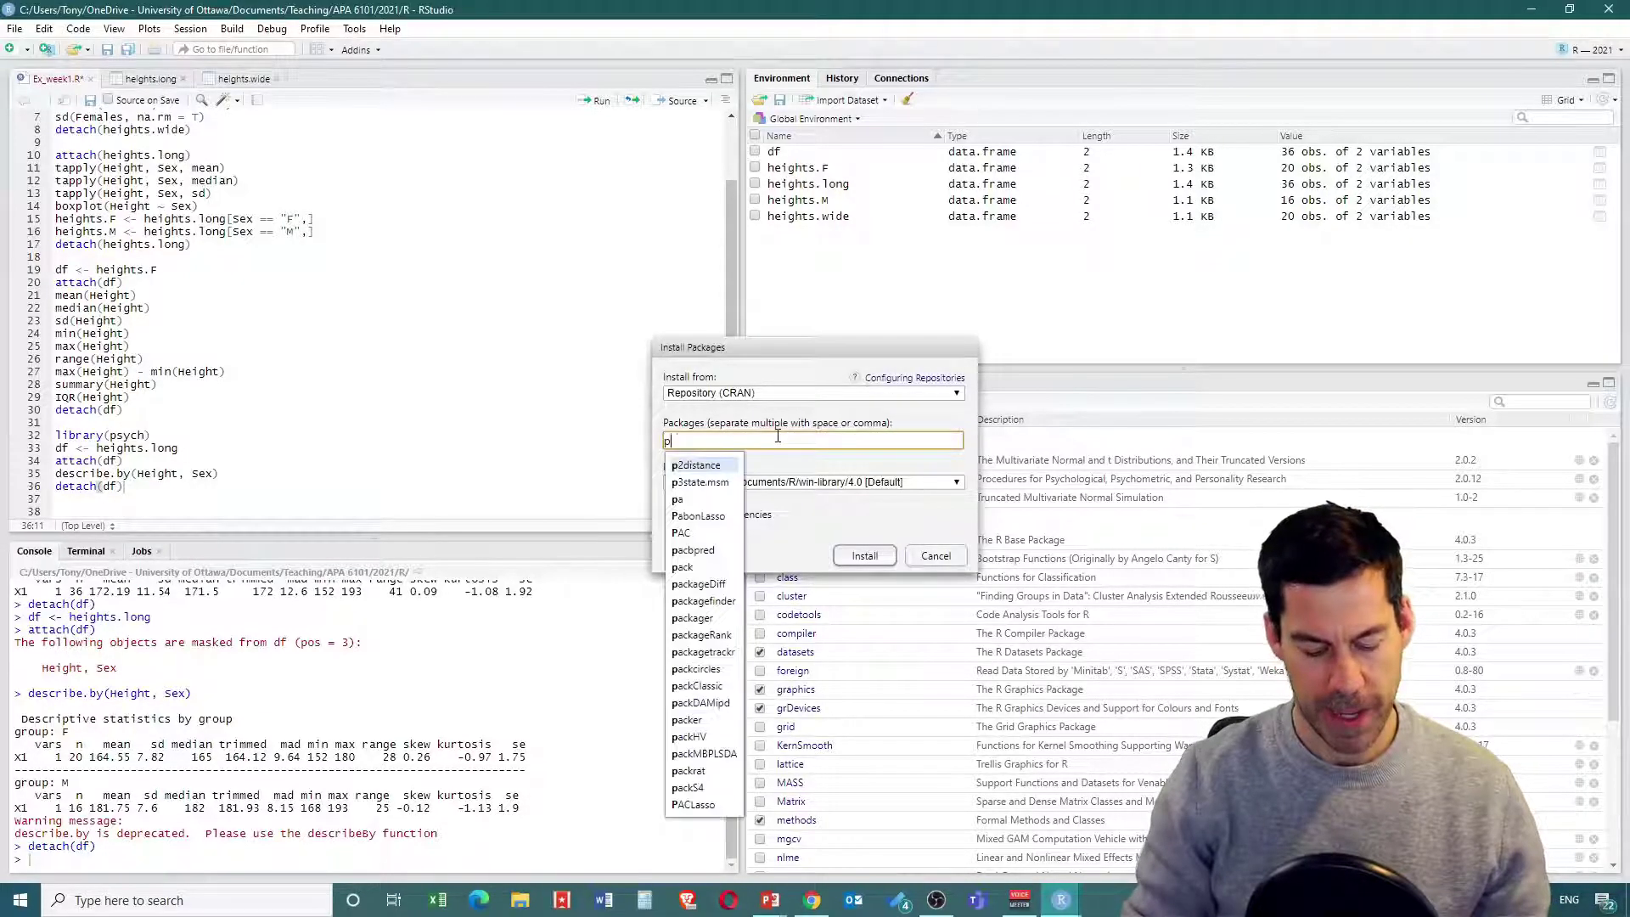
{"action": "type", "text": "aste"}
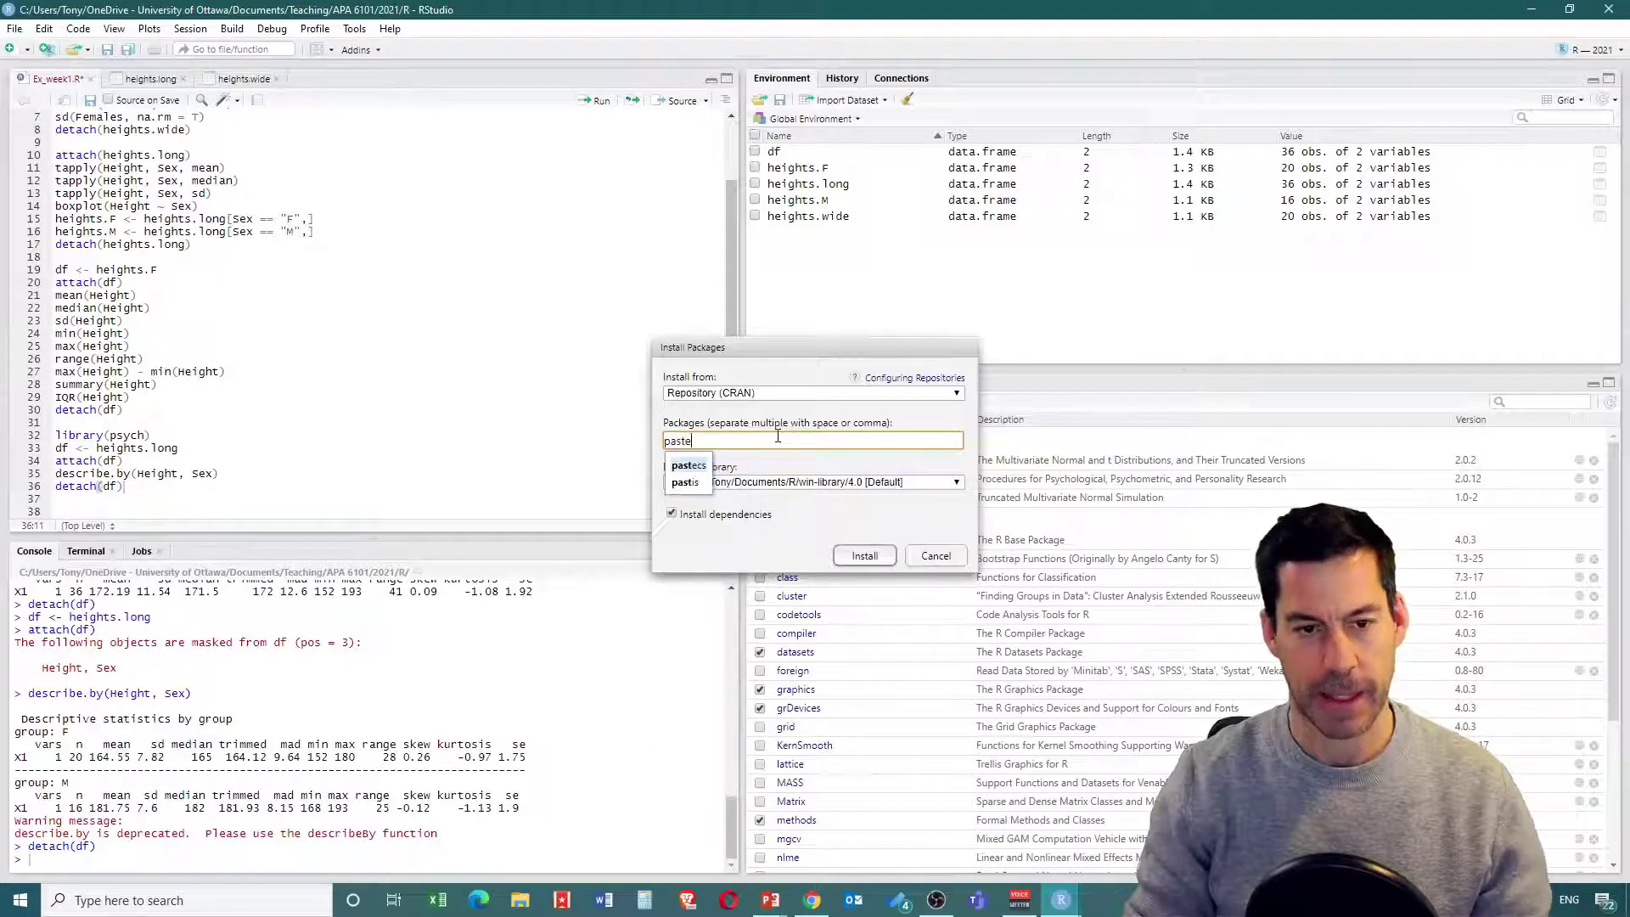
{"action": "left_click", "coordinate": [689, 465]}
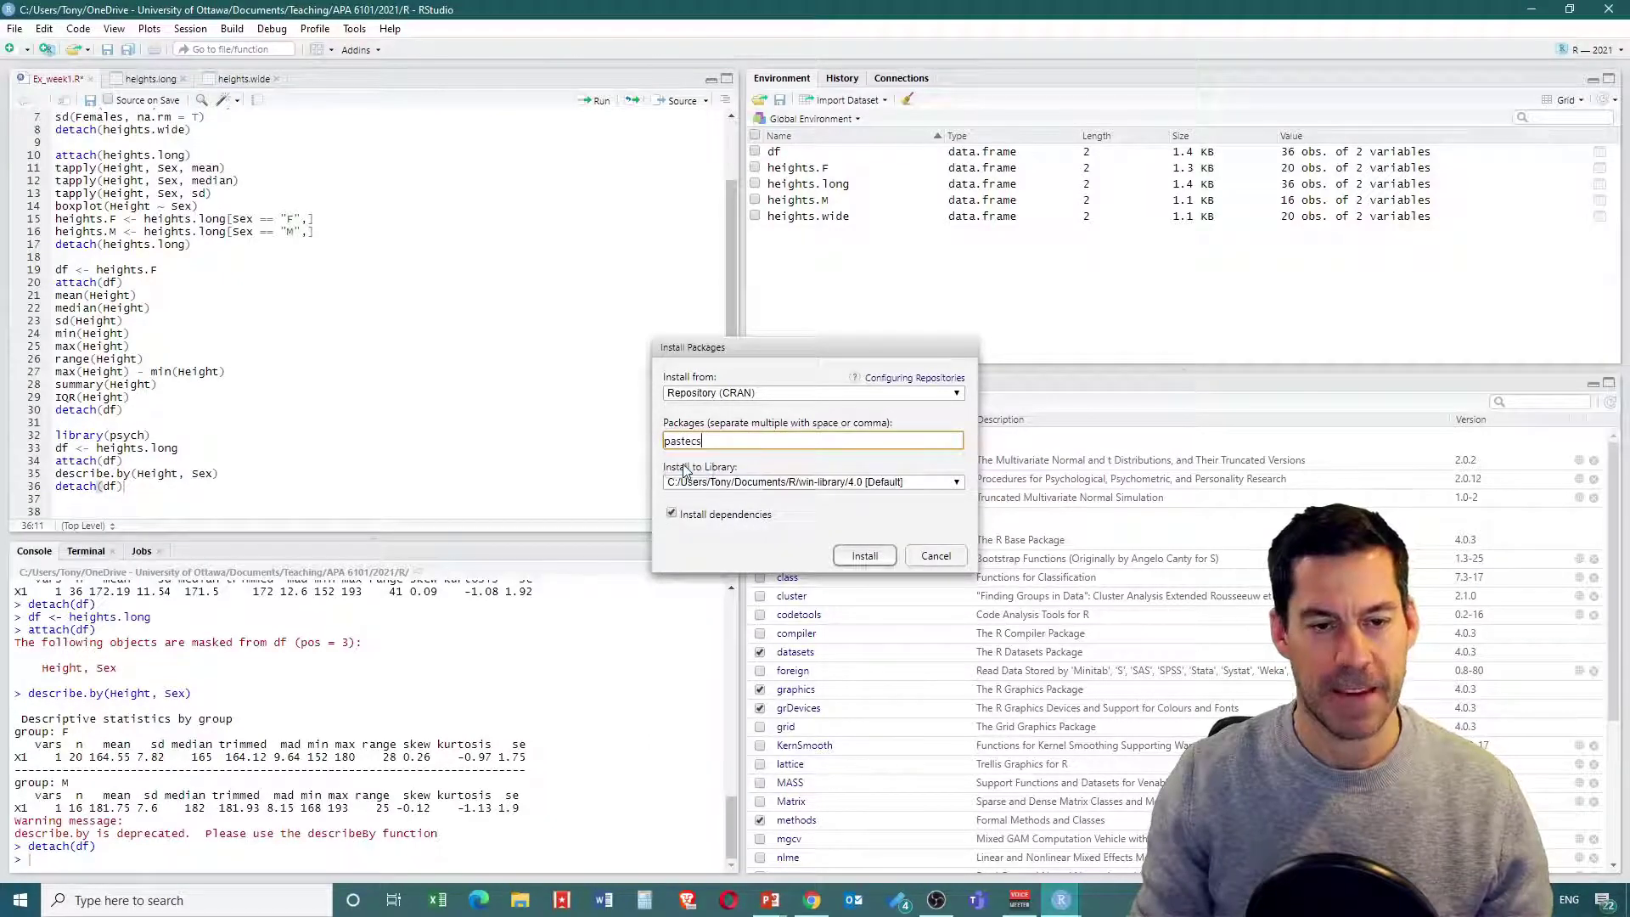
{"action": "left_click", "coordinate": [857, 557]}
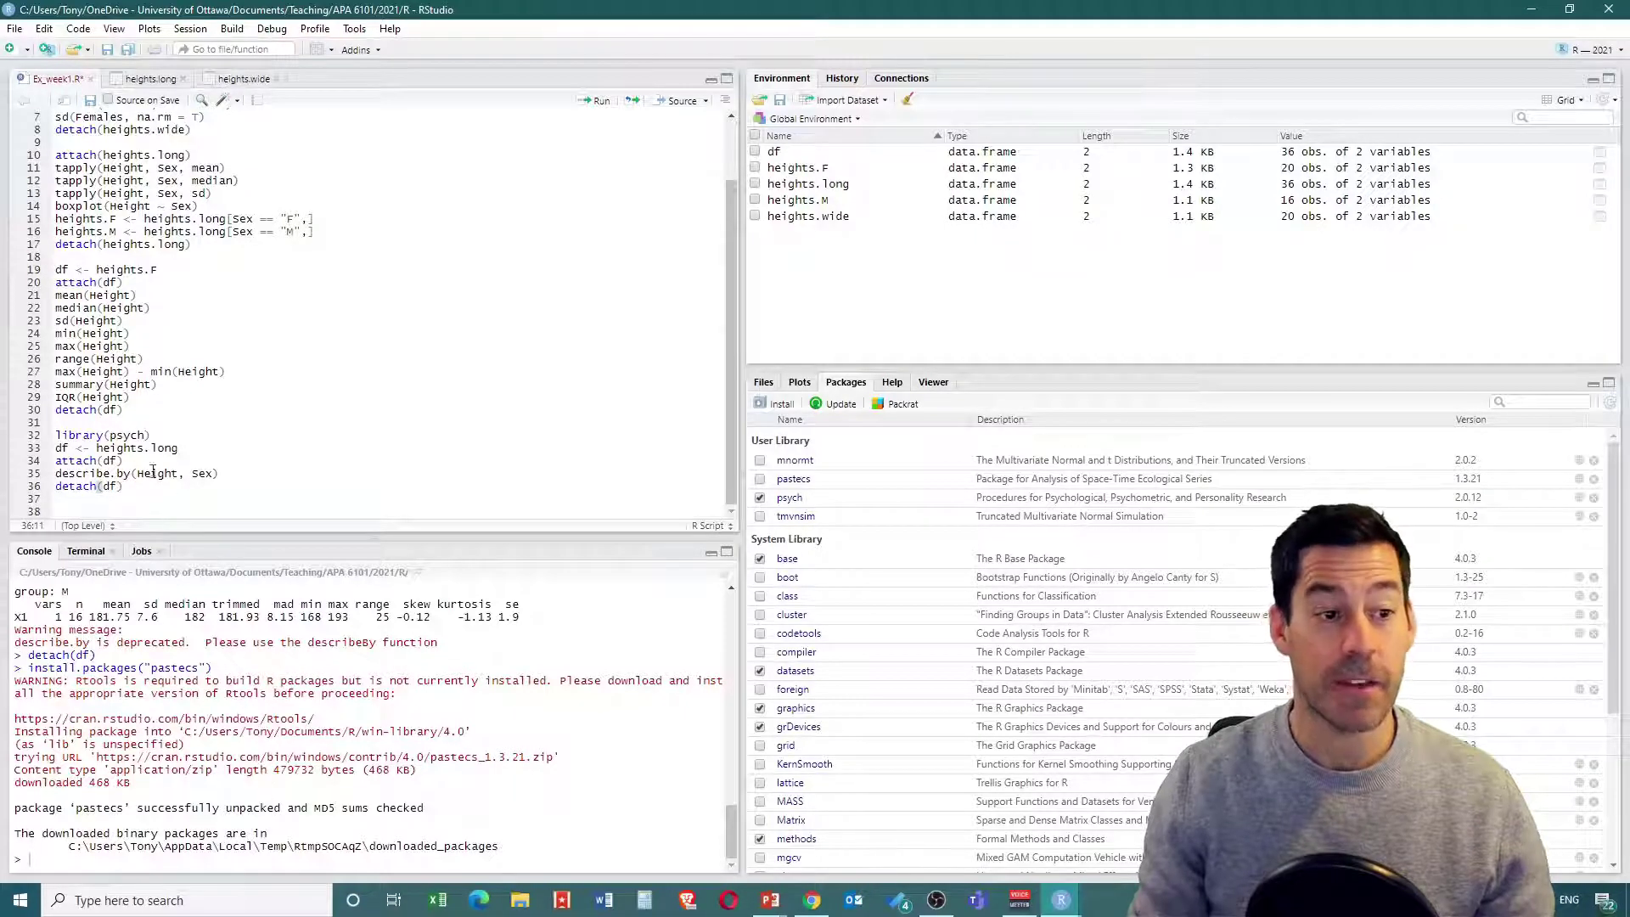
Step: Paste a copy of the psych heights.long block below the original
{"action": "left_click_drag", "start_coordinate": [127, 495], "coordinate": [90, 420]}
{"action": "key", "text": "ctrl+c"}
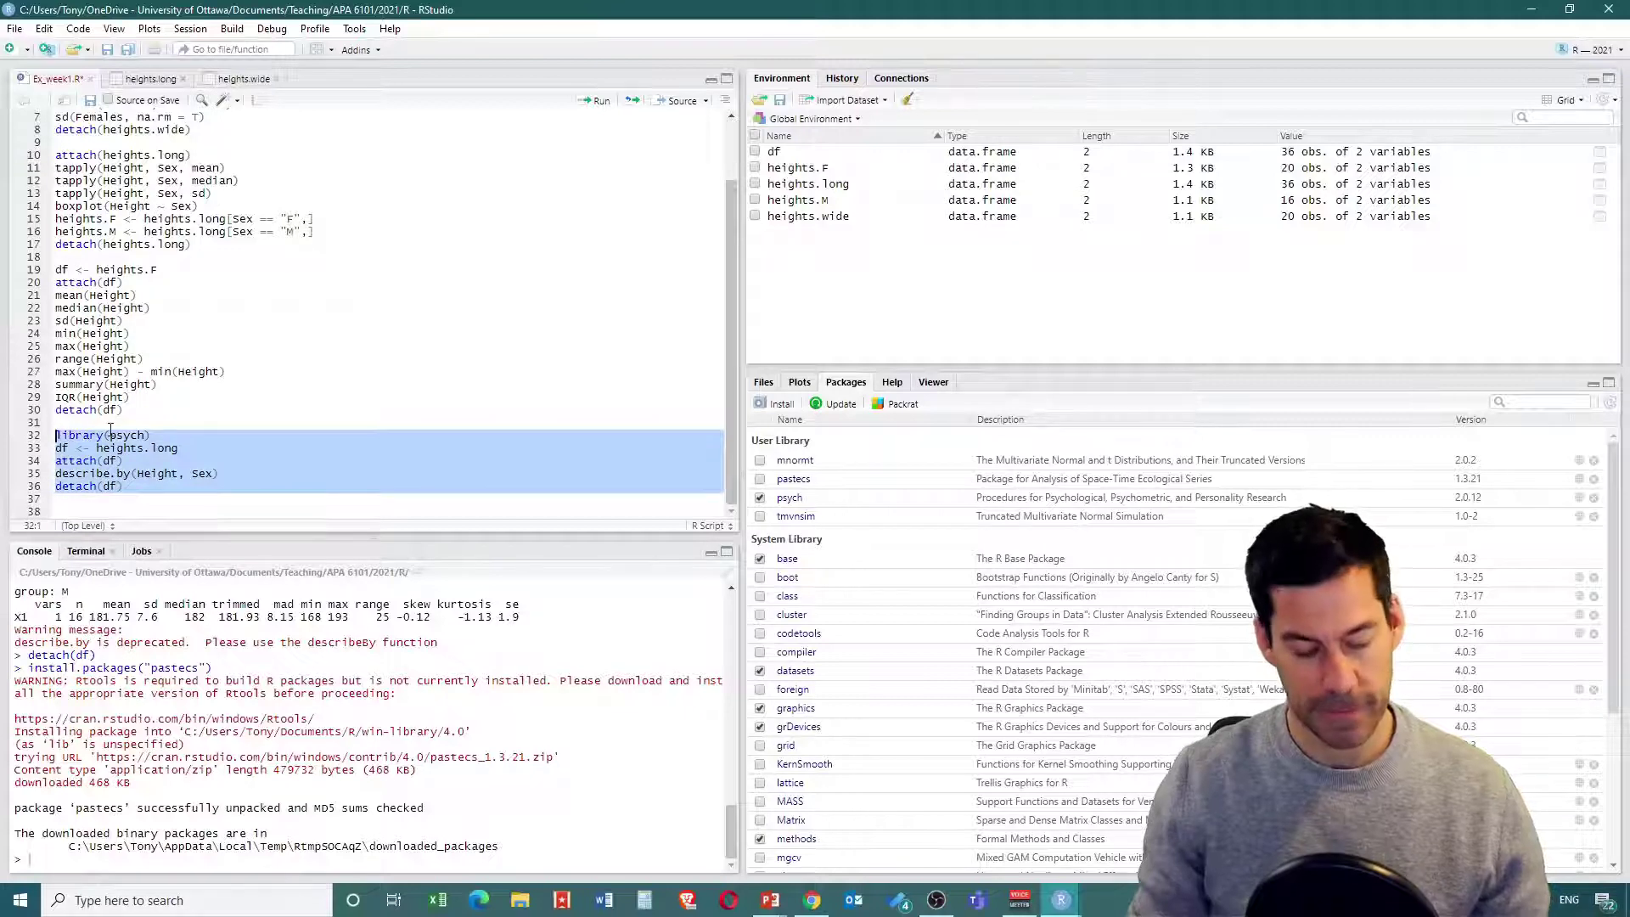
{"action": "left_click", "coordinate": [153, 492]}
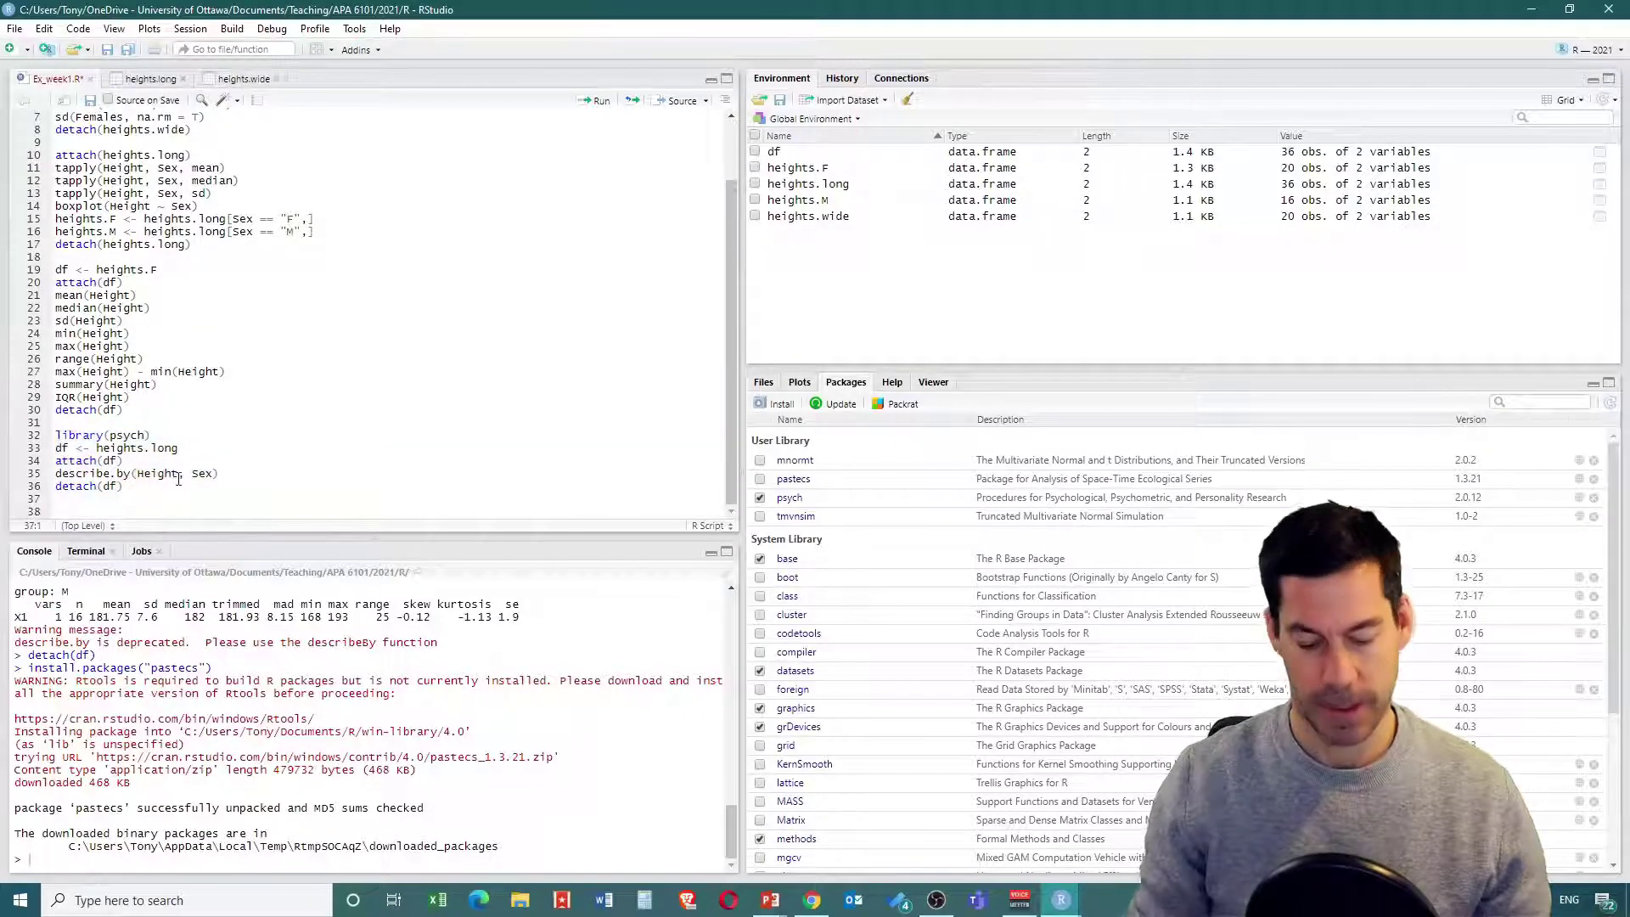
{"action": "key", "text": "ctrl+v"}
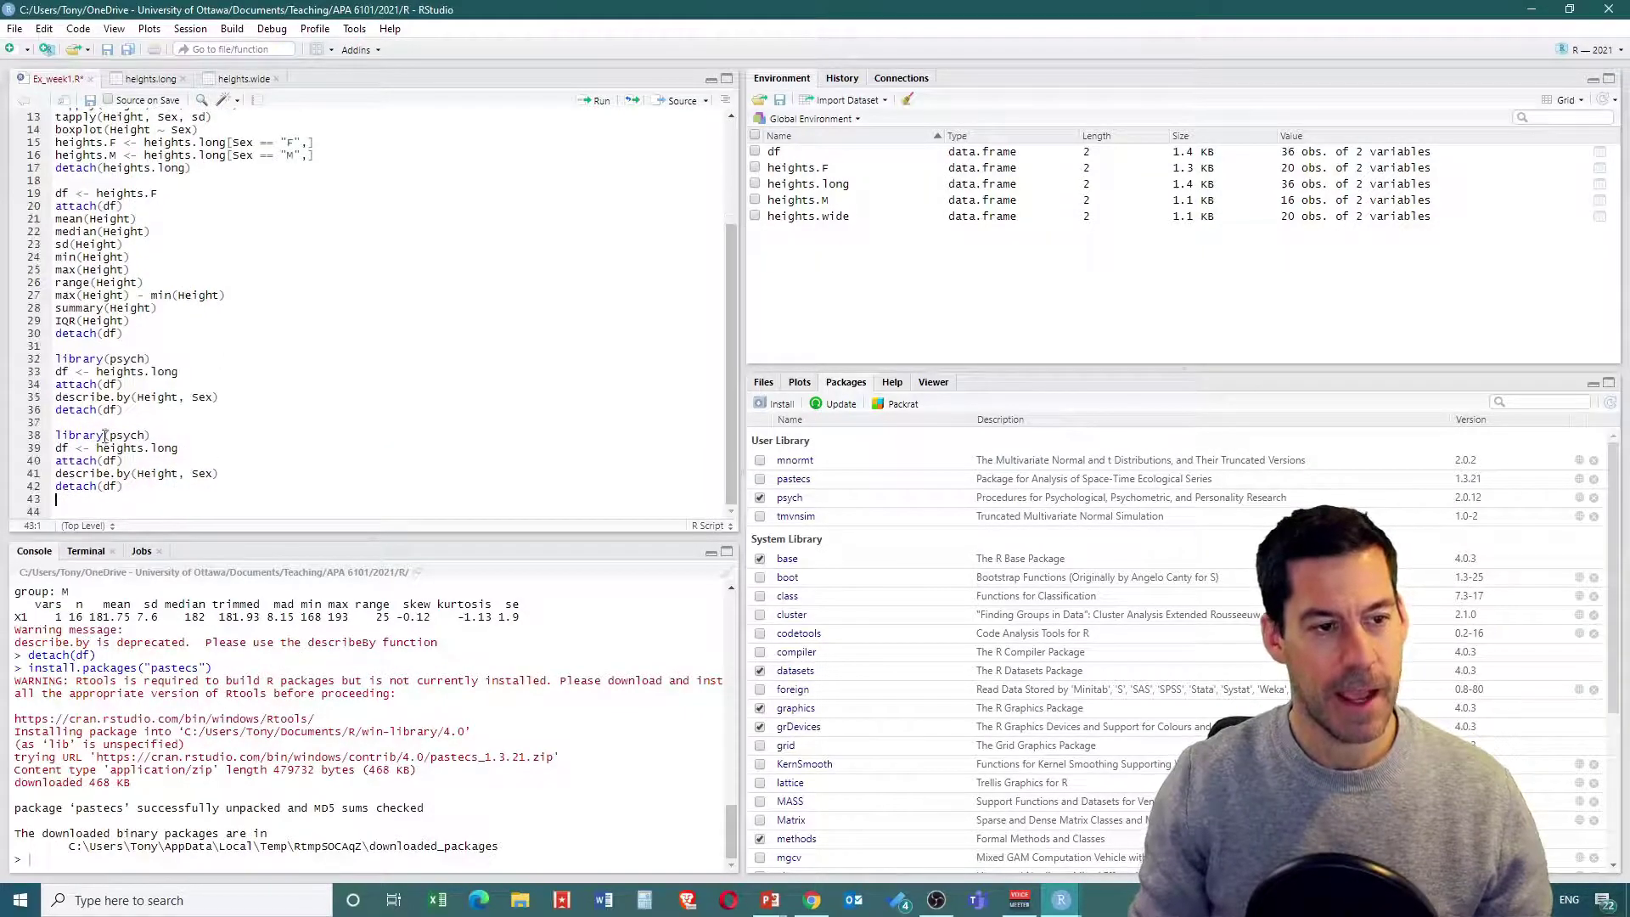
{"action": "left_click", "coordinate": [151, 435]}
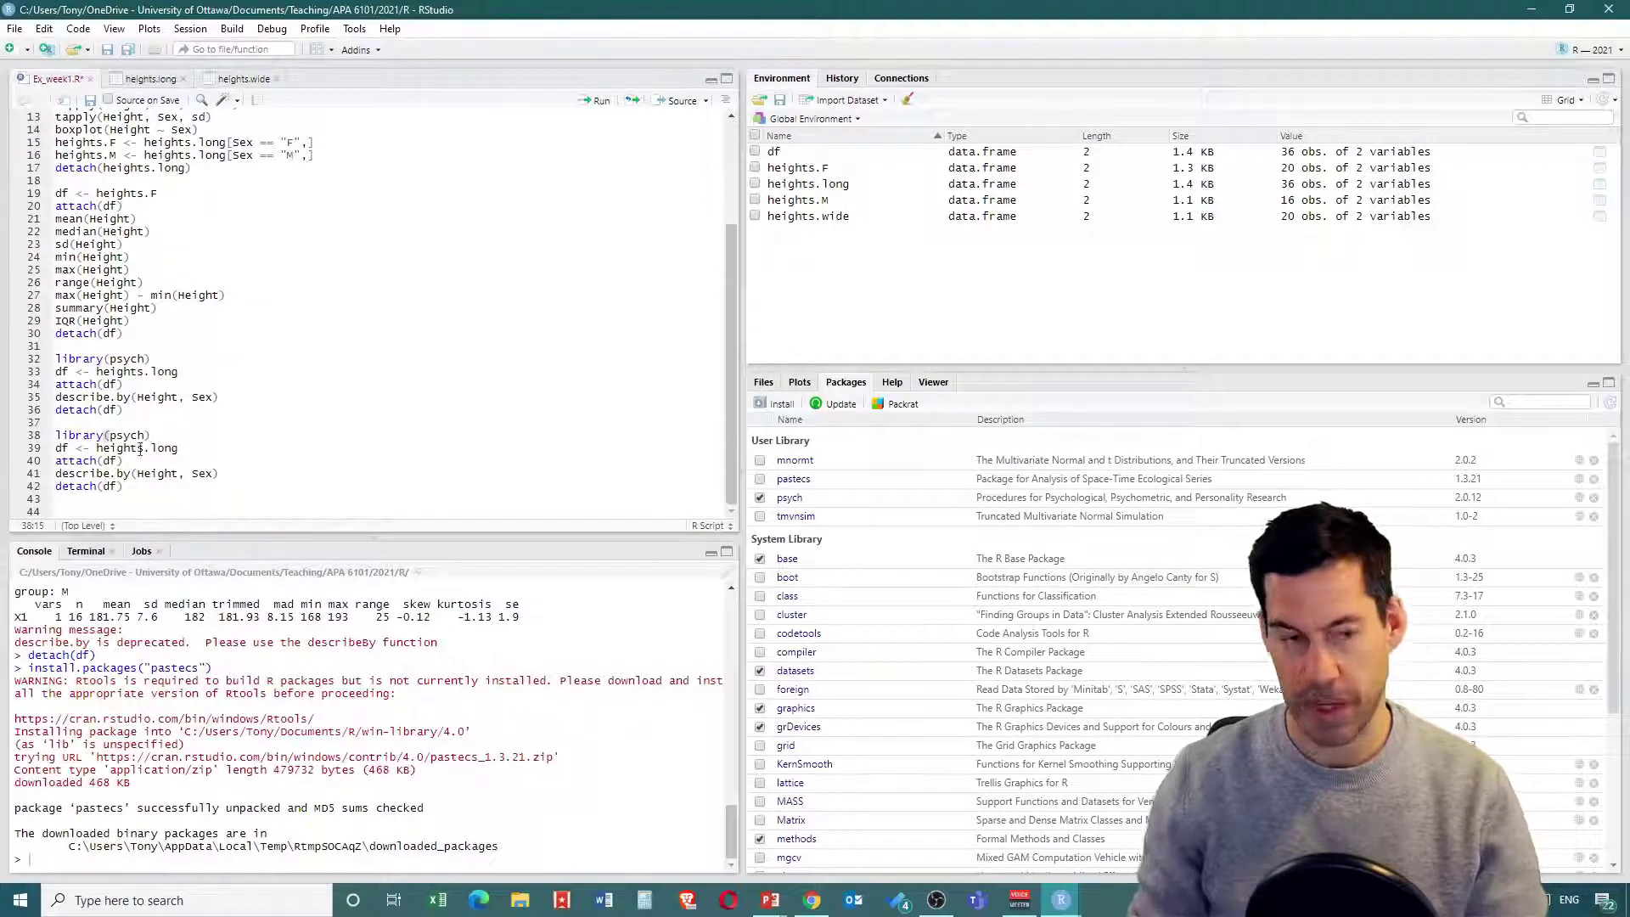
{"action": "key", "text": "Return"}
{"action": "left_click", "coordinate": [139, 435]}
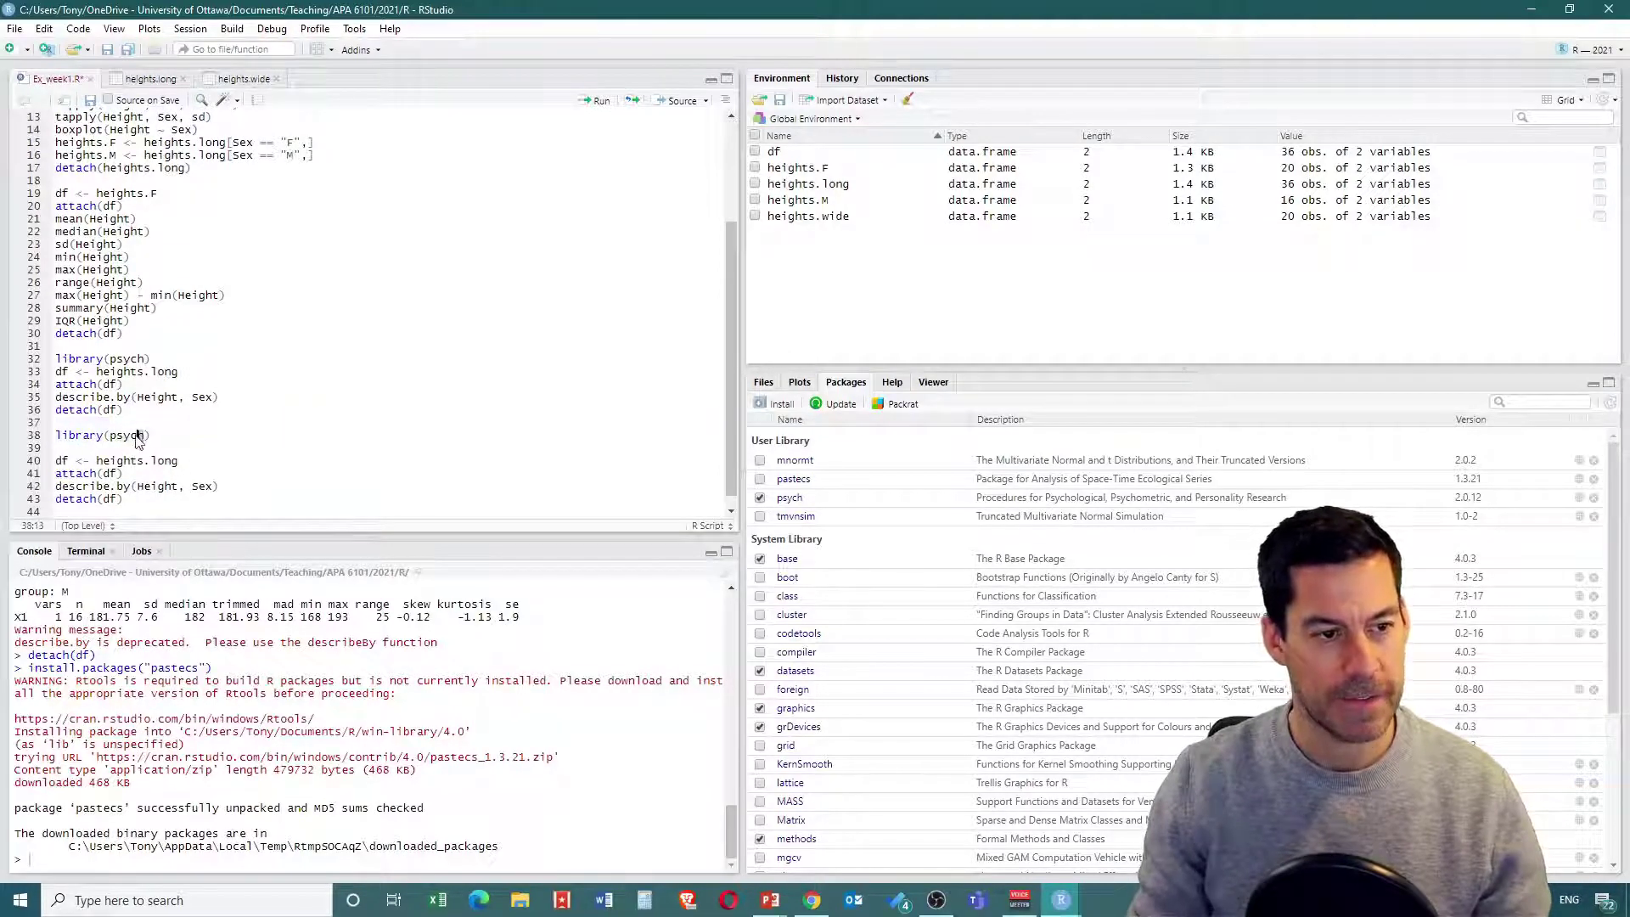
Step: Change the copied library(psych) line to library(pastecs) and run it
{"action": "key", "text": "BackSpace"}
{"action": "key", "text": "BackSpace"}
{"action": "key", "text": "BackSpace"}
{"action": "key", "text": "BackSpace"}
{"action": "key", "text": "Delete"}
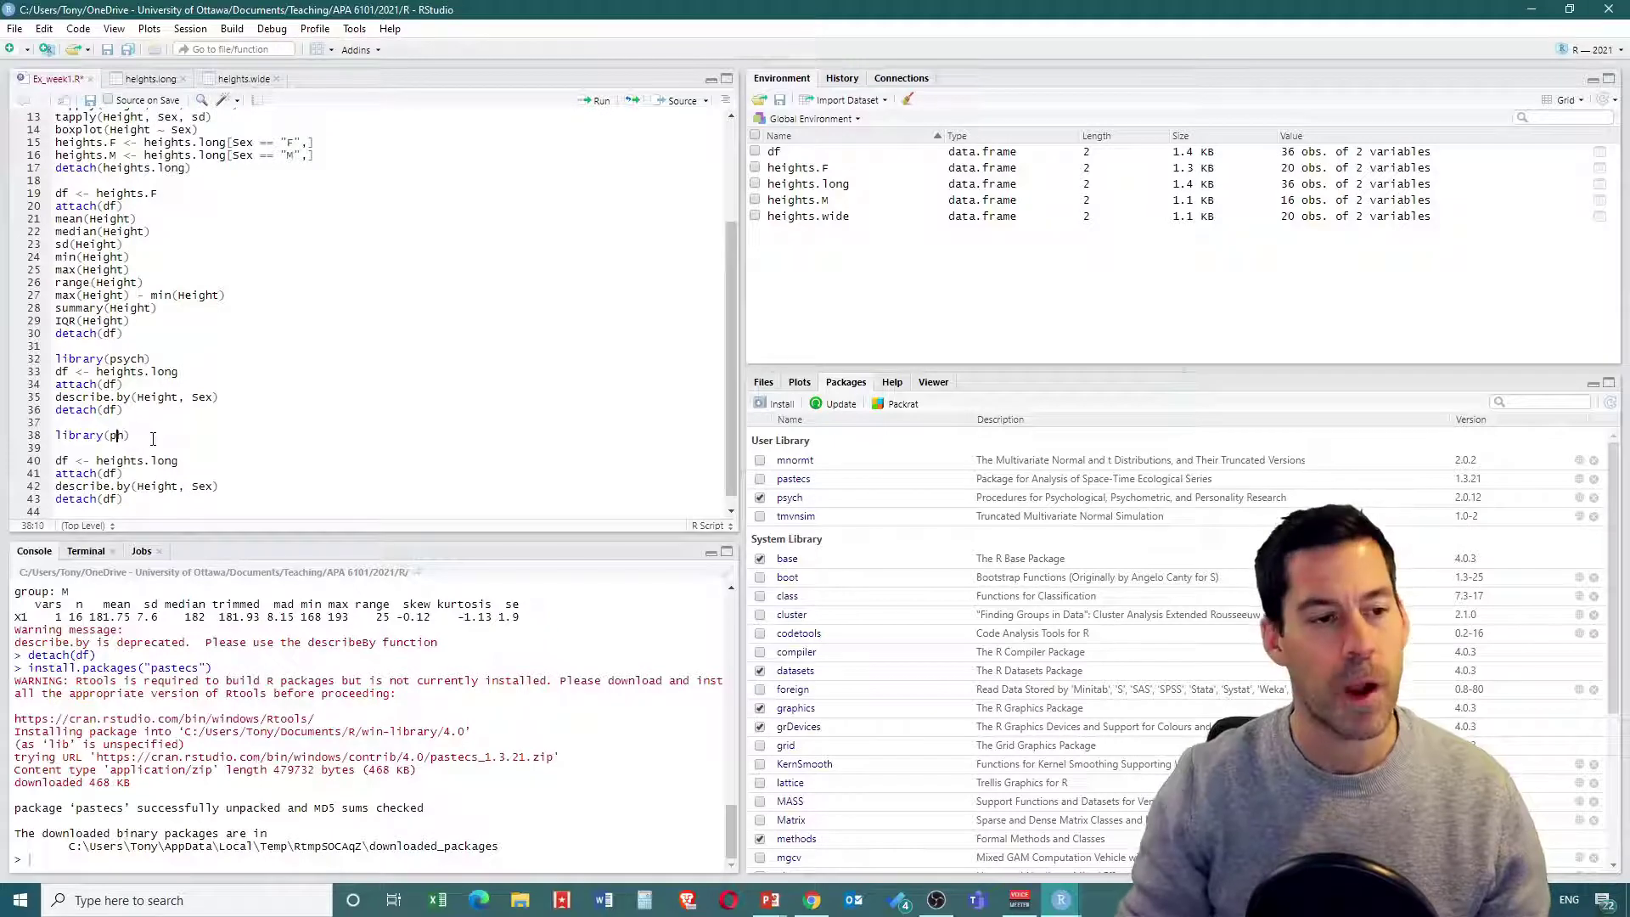
{"action": "type", "text": "pastecs"}
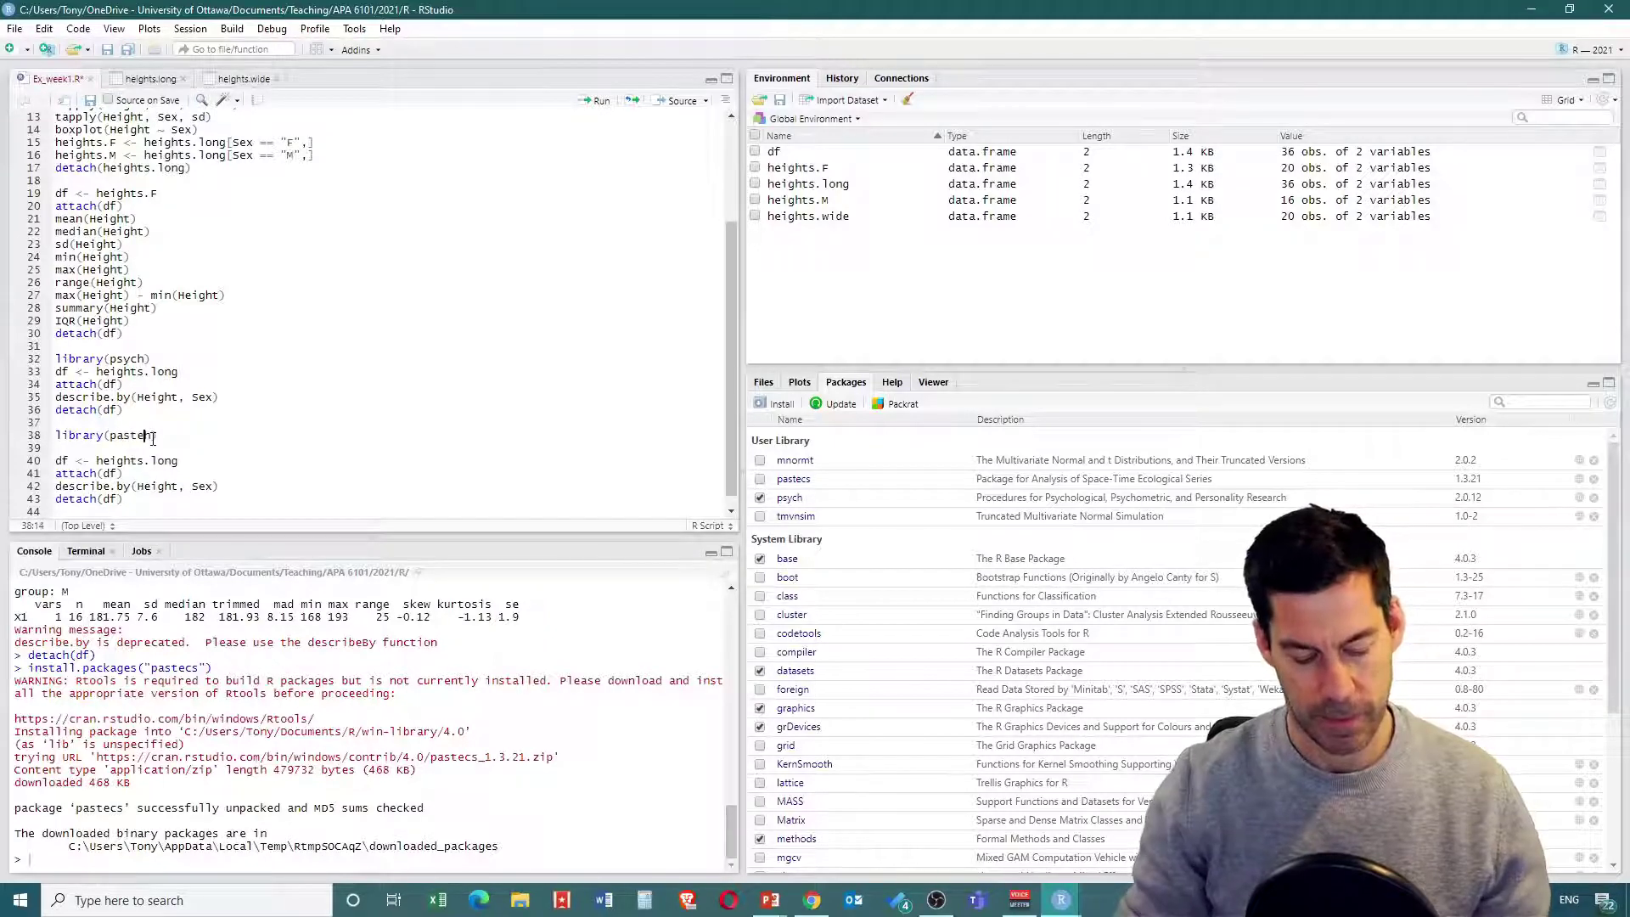
{"action": "left_click", "coordinate": [167, 436]}
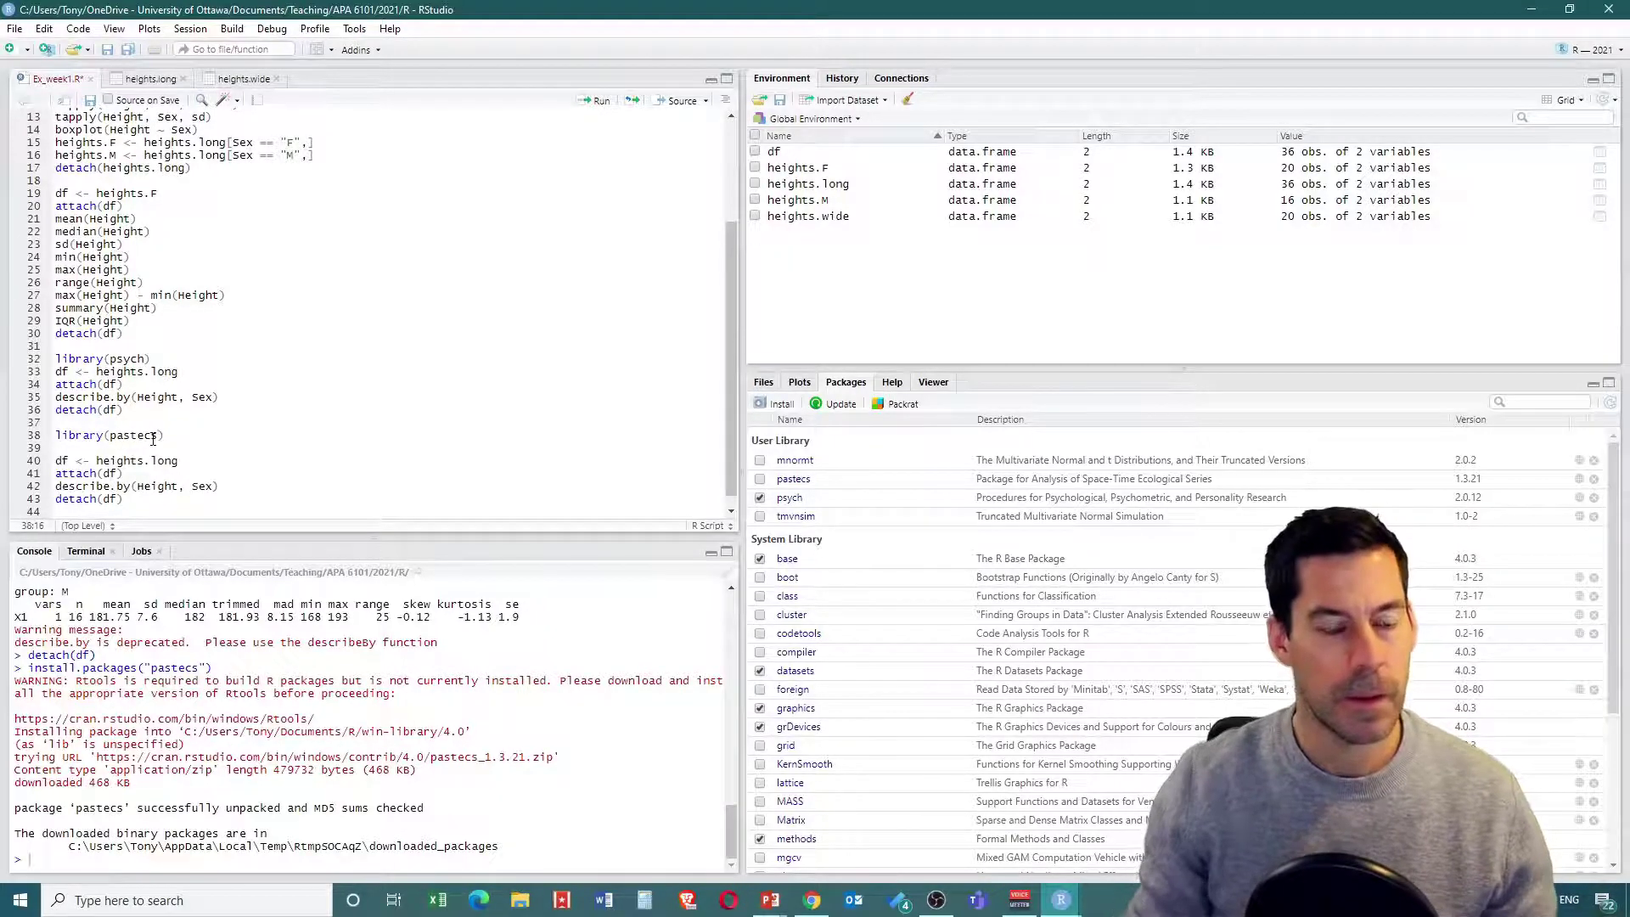
{"action": "left_click_drag", "start_coordinate": [166, 435], "coordinate": [55, 435]}
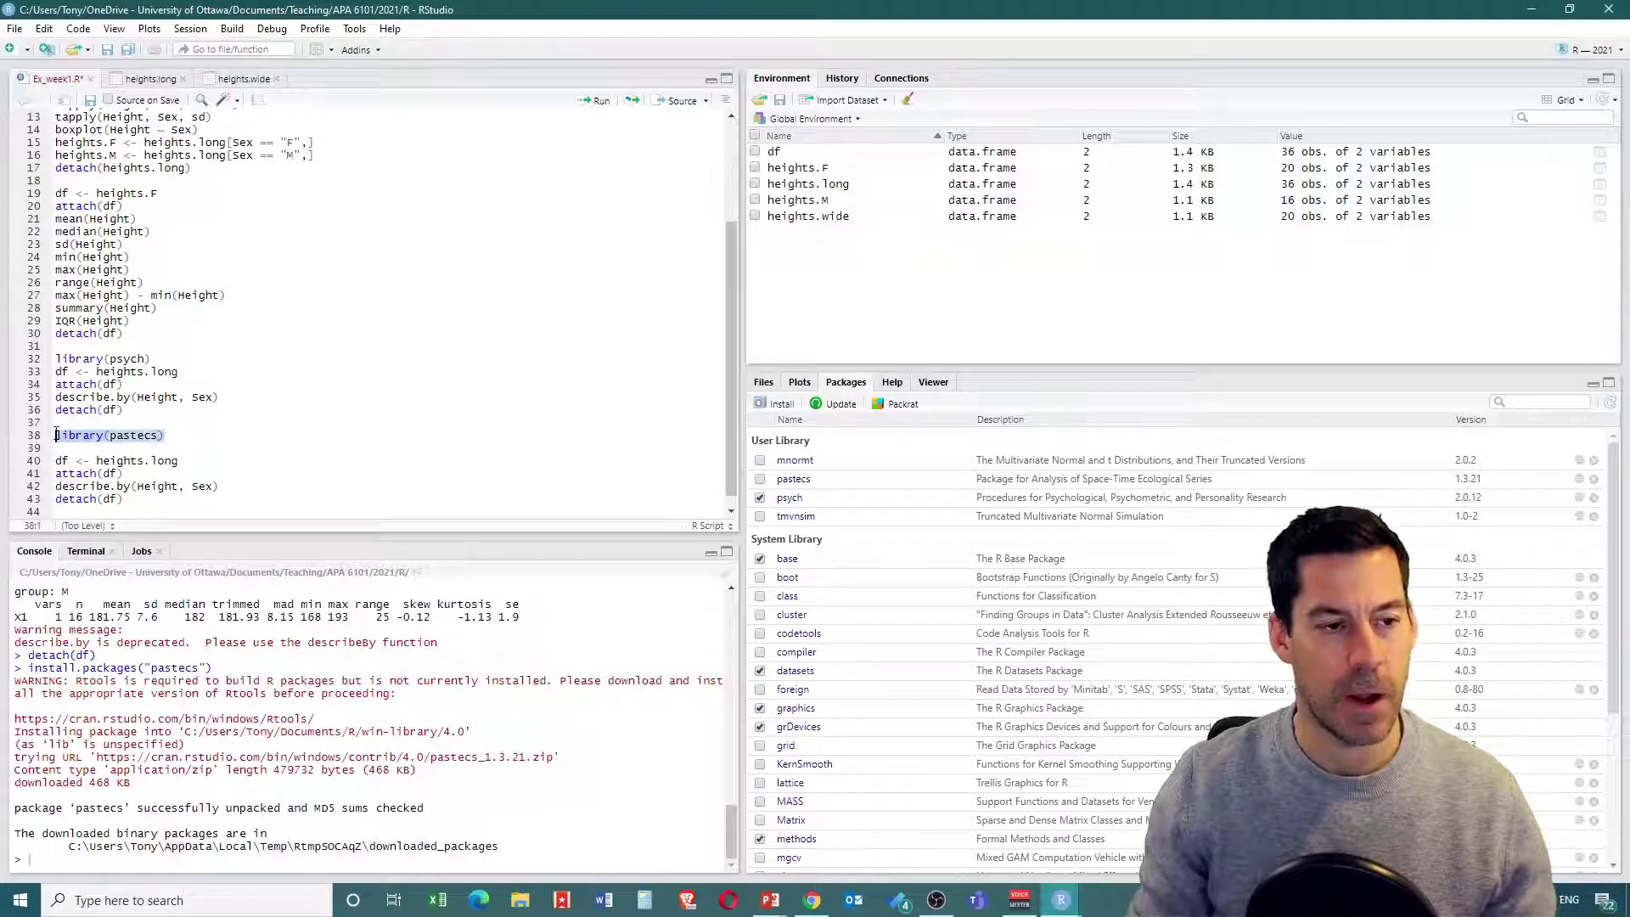
{"action": "left_click", "coordinate": [601, 104]}
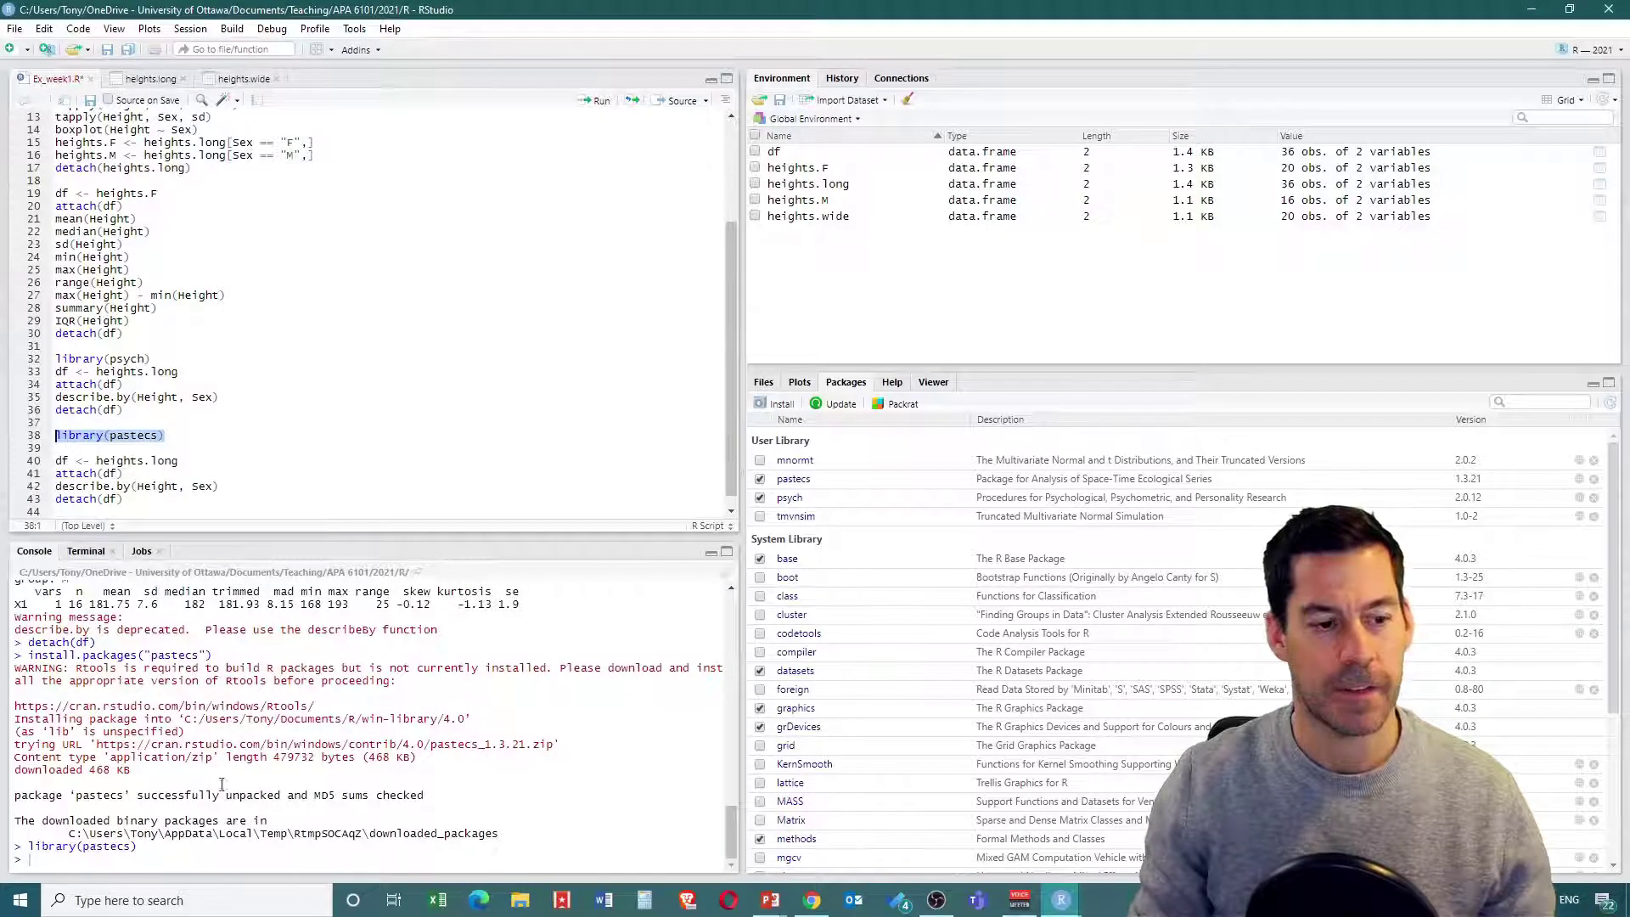
{"action": "triple_click", "coordinate": [210, 436]}
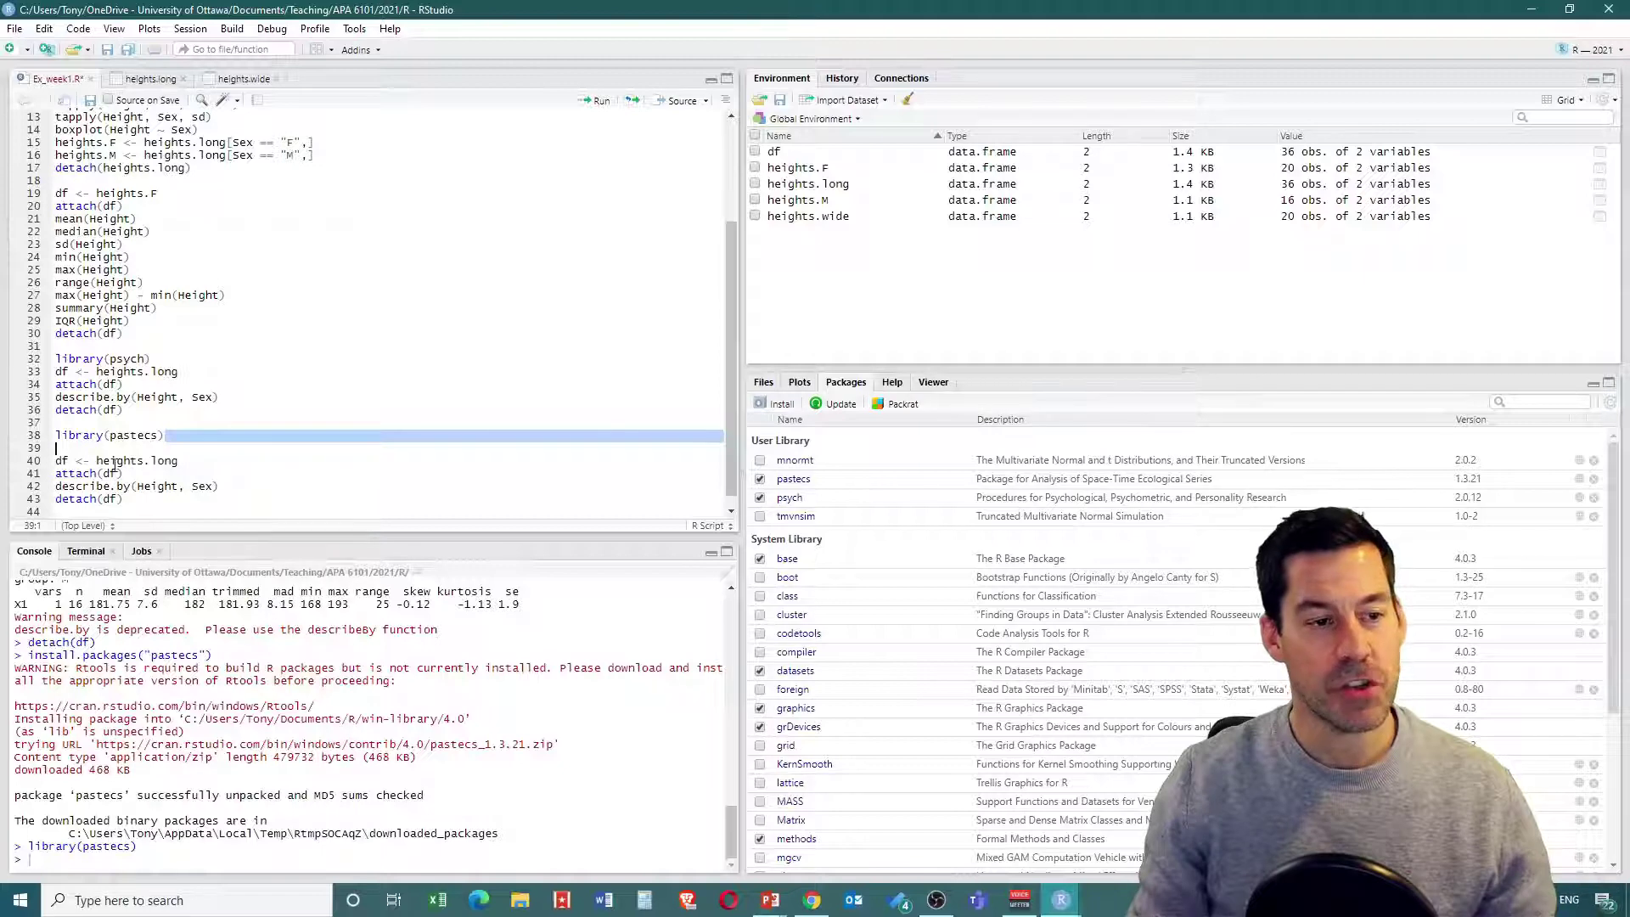
Step: Overwrite the copied describe.by(Height, Sex) line with stat.desc(Height) and select the block
{"action": "left_click", "coordinate": [180, 460]}
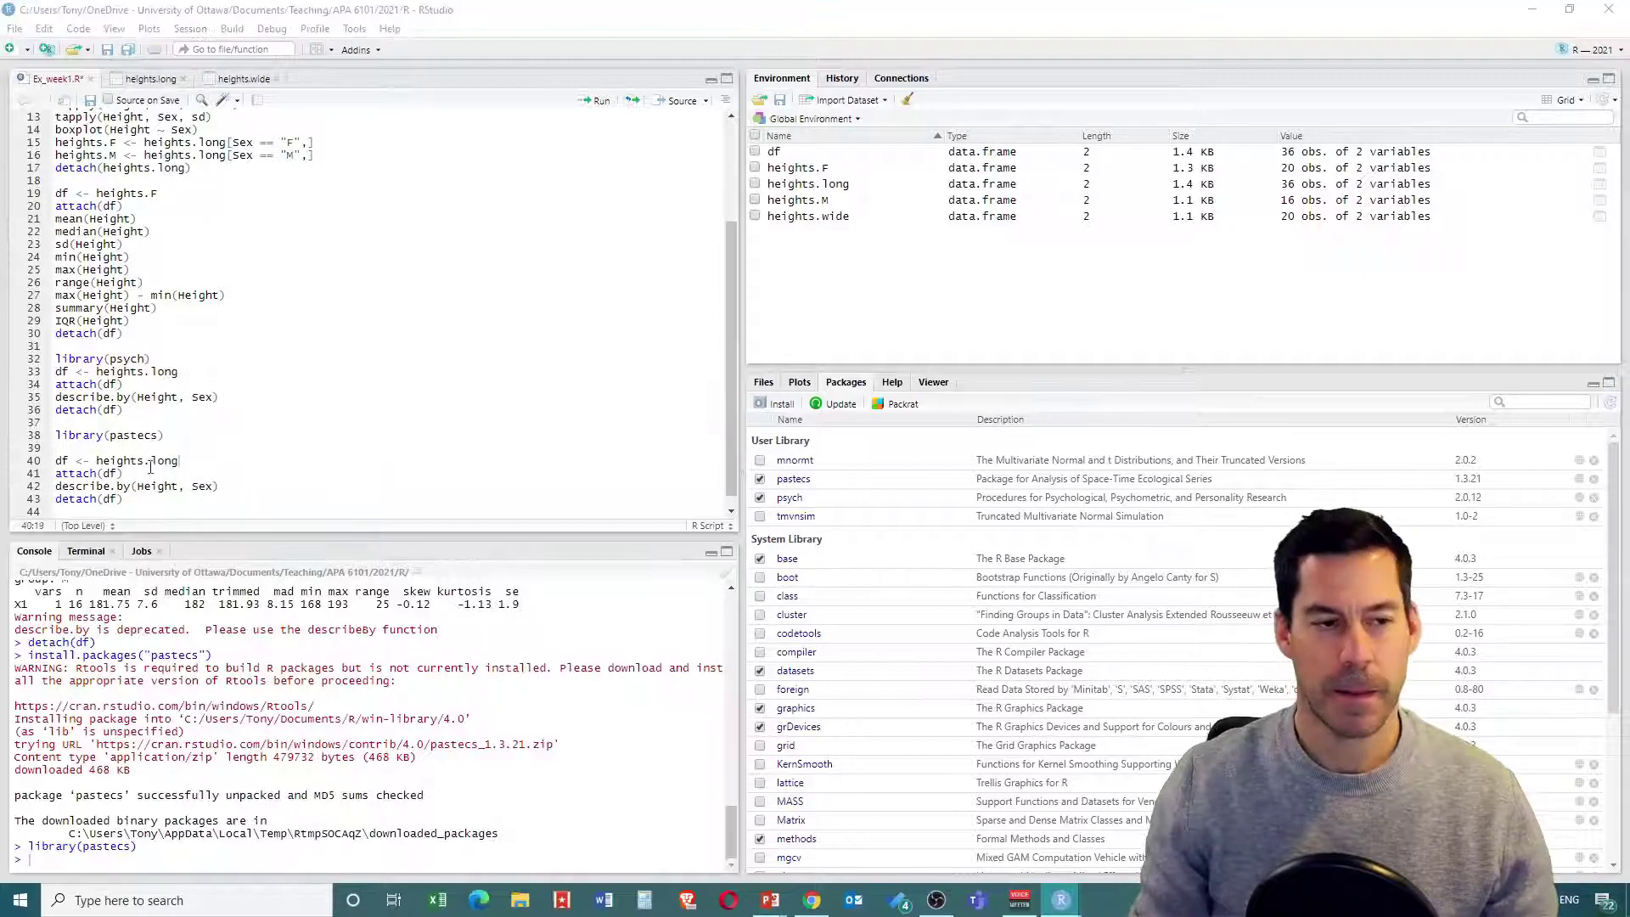
{"action": "left_click_drag", "start_coordinate": [236, 487], "coordinate": [49, 486]}
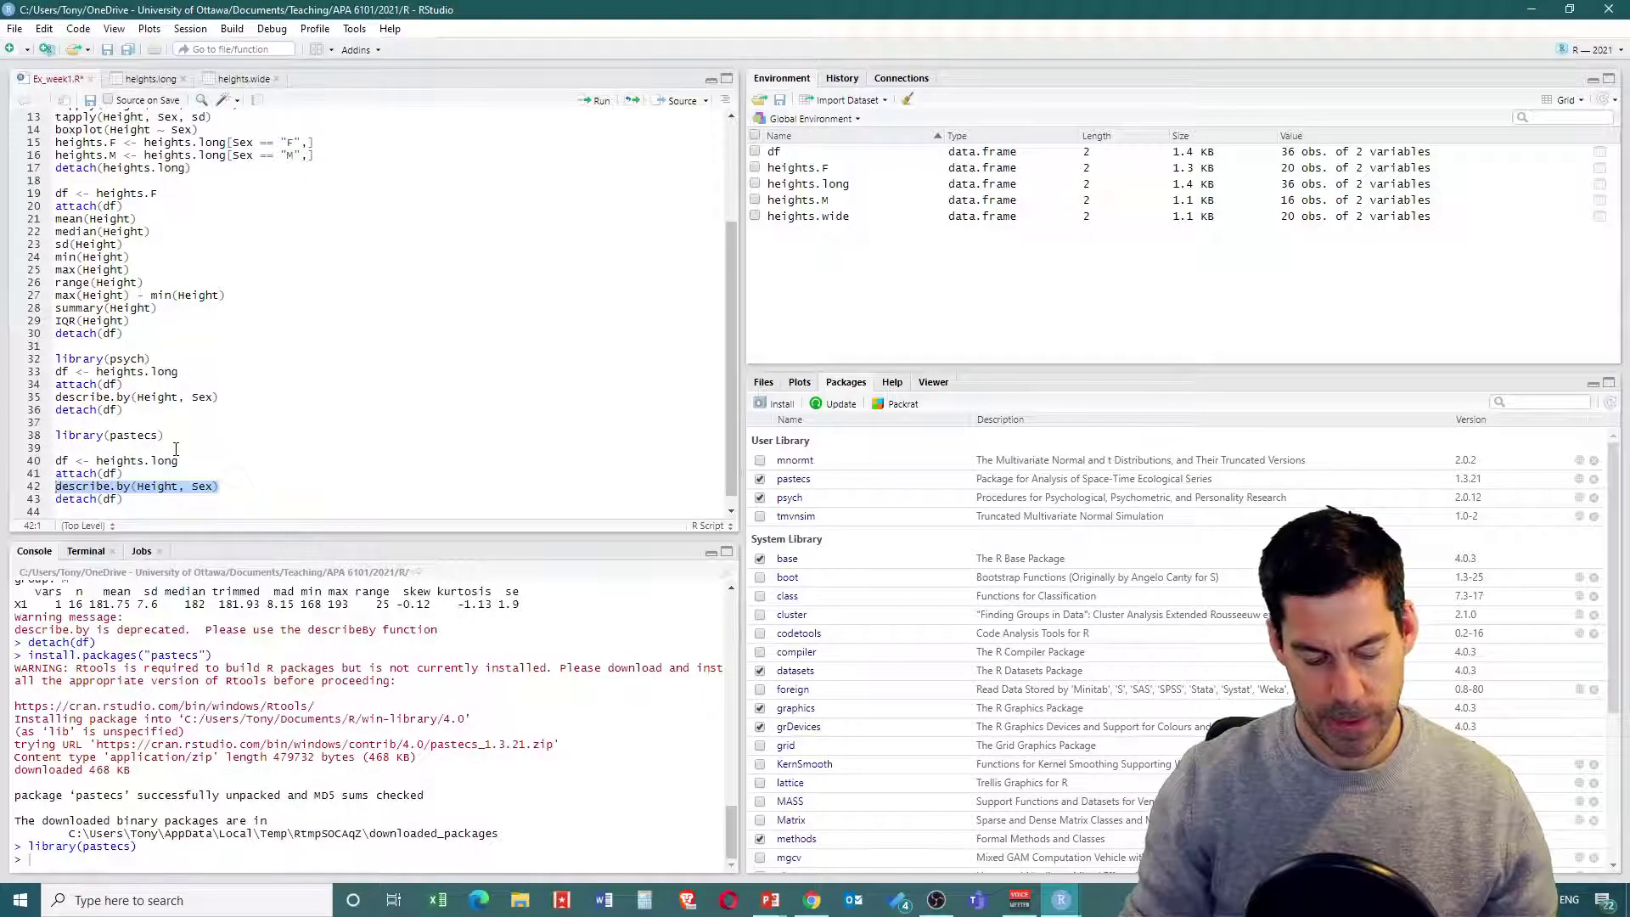
{"action": "type", "text": "sta"}
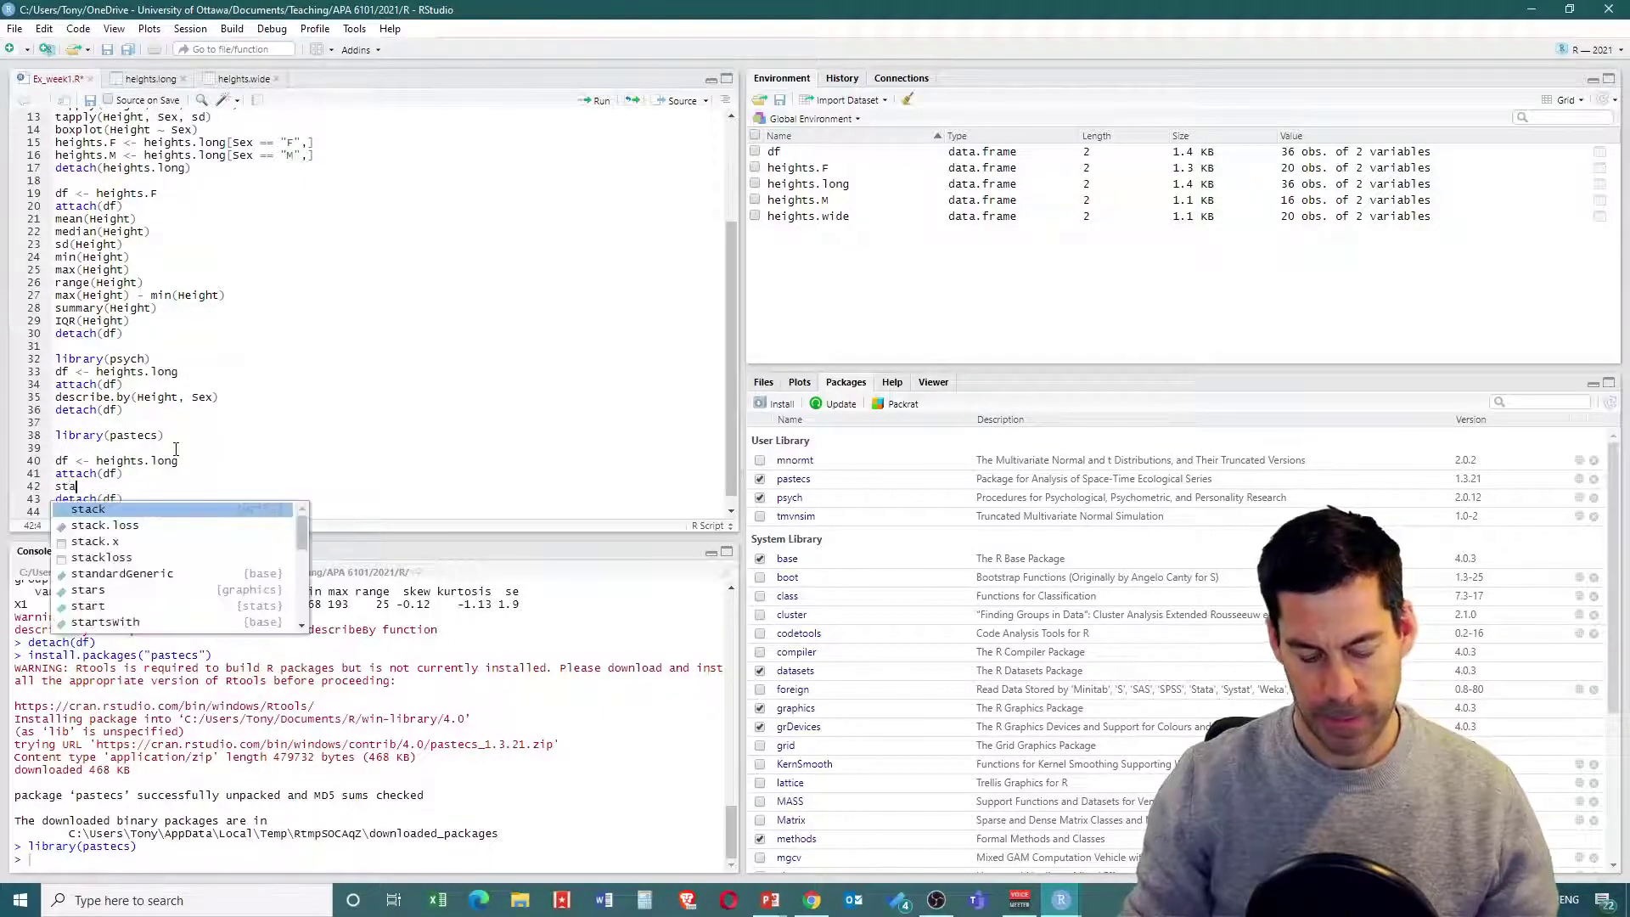
{"action": "type", "text": "t.desc"}
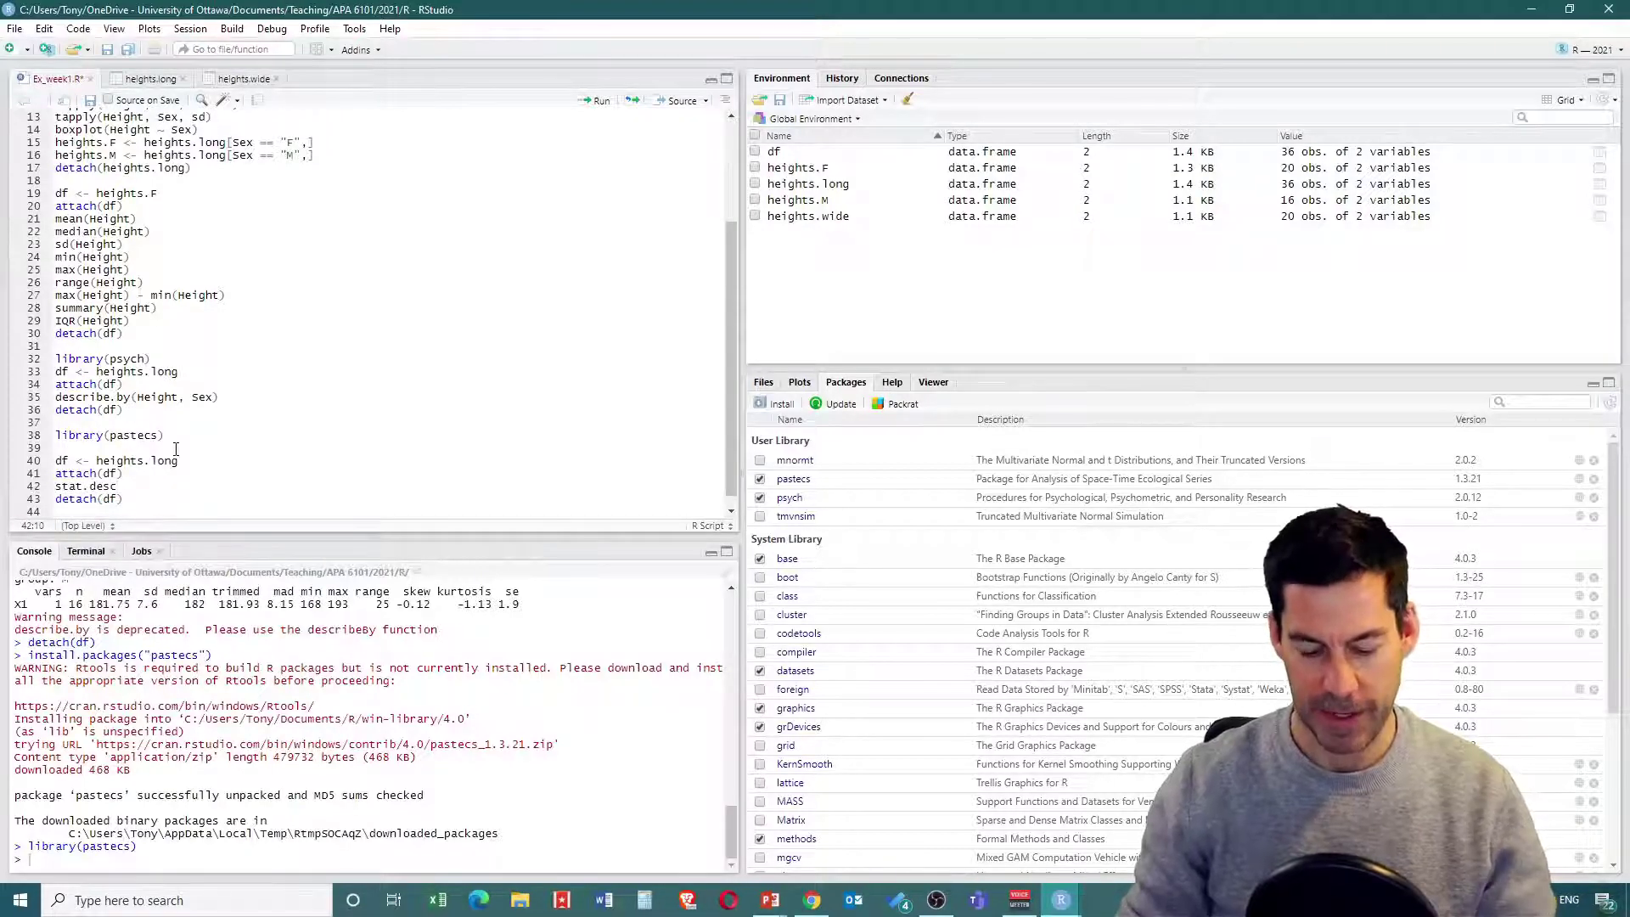
{"action": "type", "text": "("}
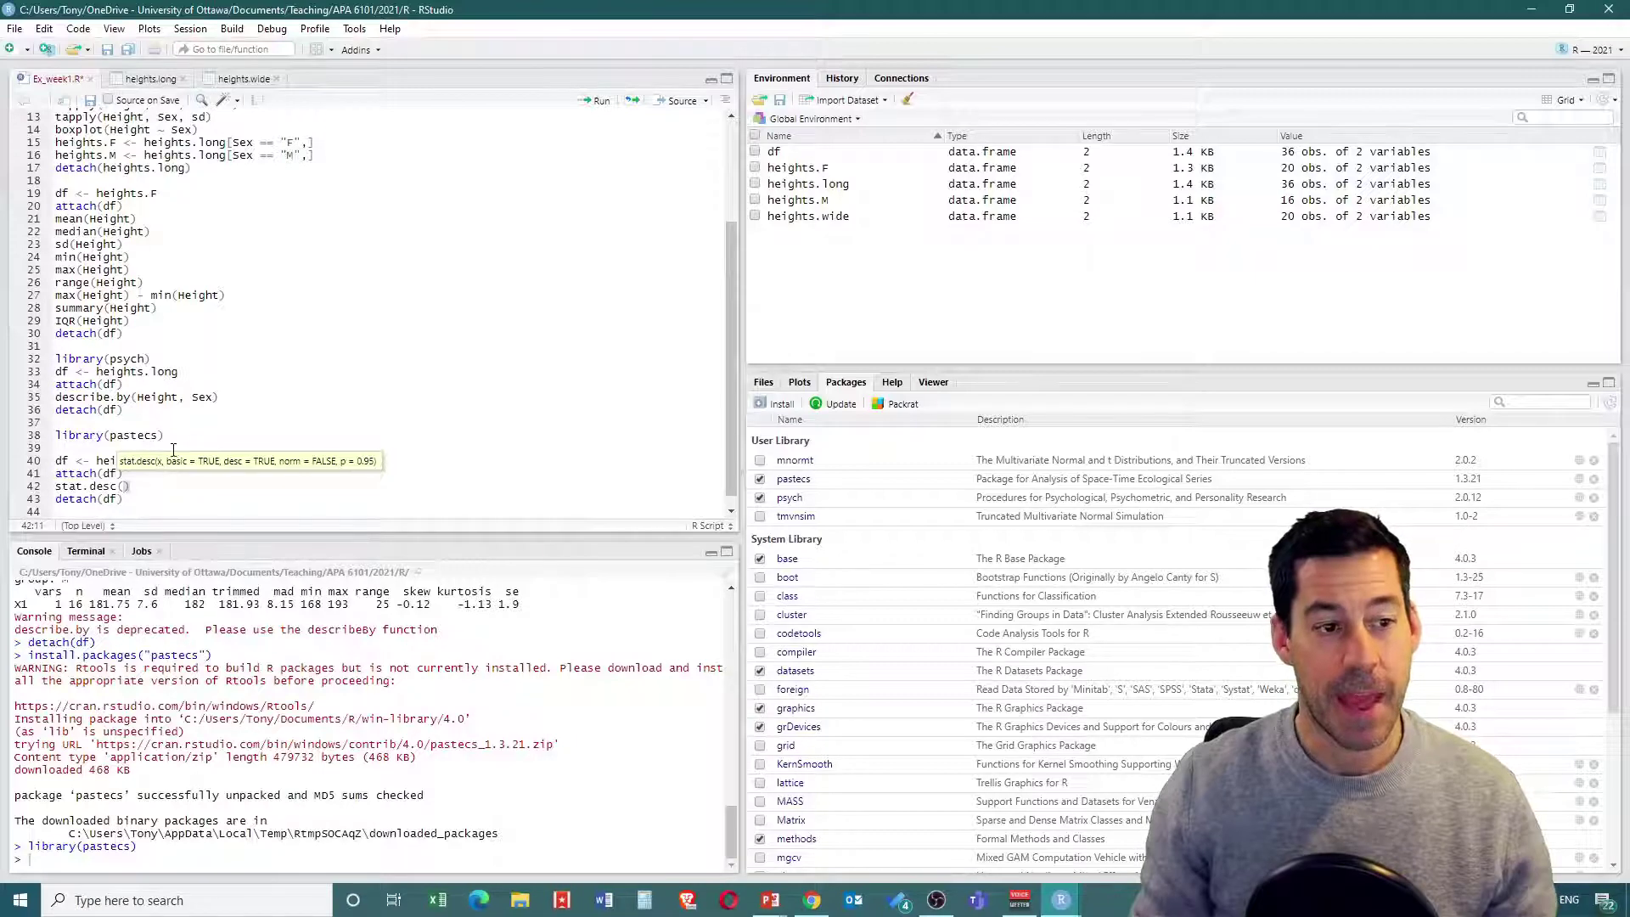
{"action": "type", "text": "Height)"}
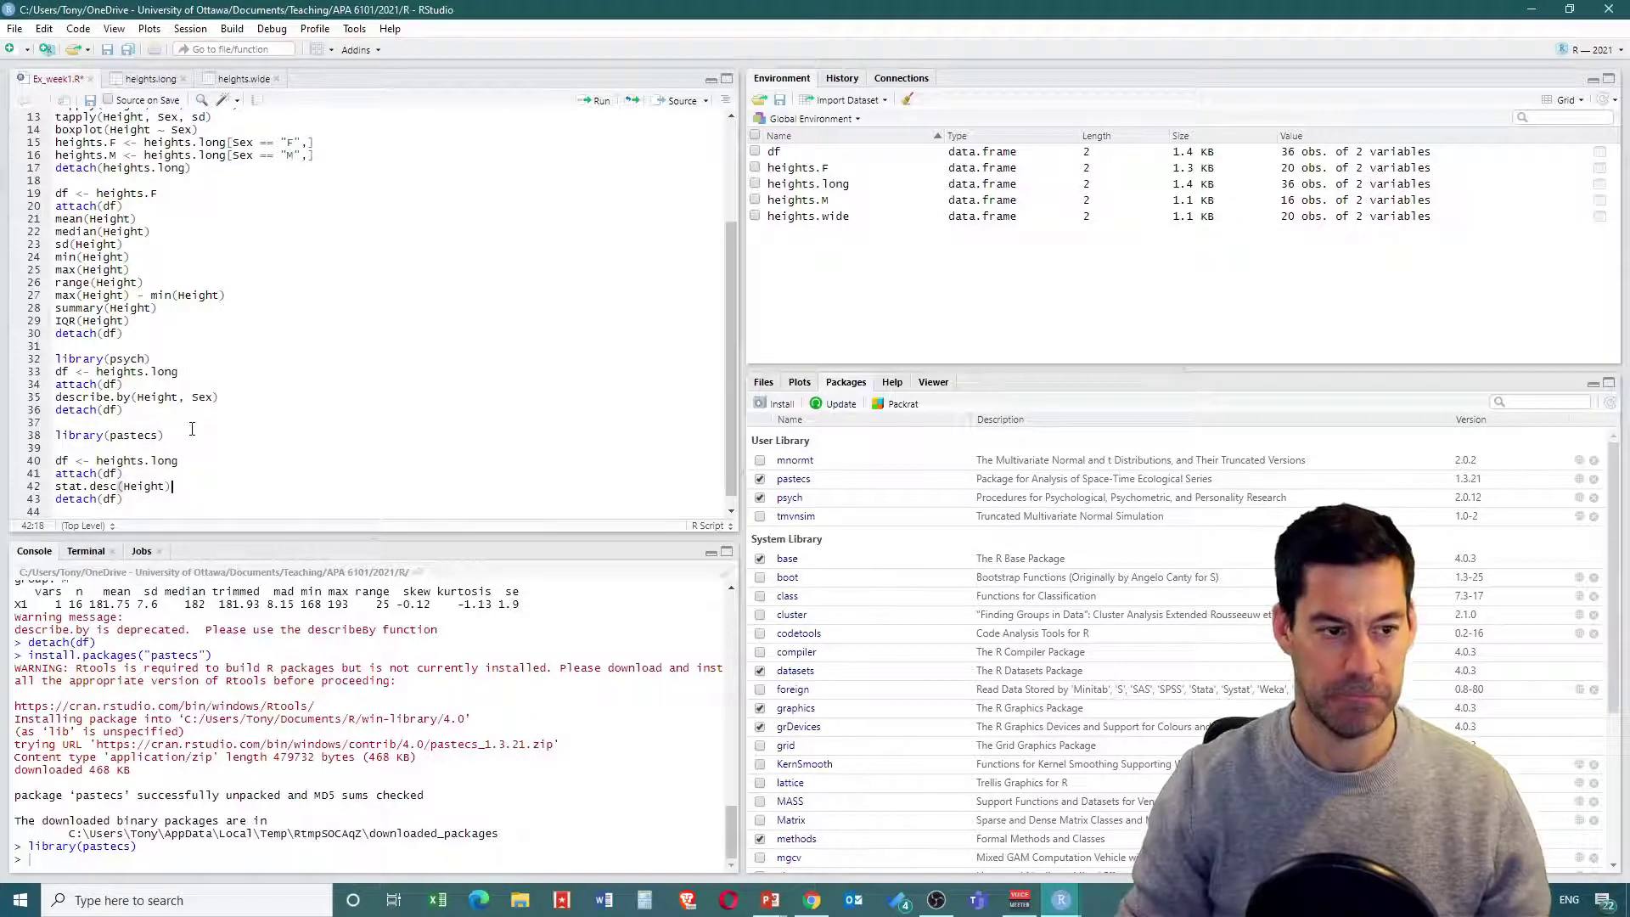
{"action": "left_click", "coordinate": [141, 500]}
{"action": "left_click_drag", "start_coordinate": [141, 500], "coordinate": [60, 458]}
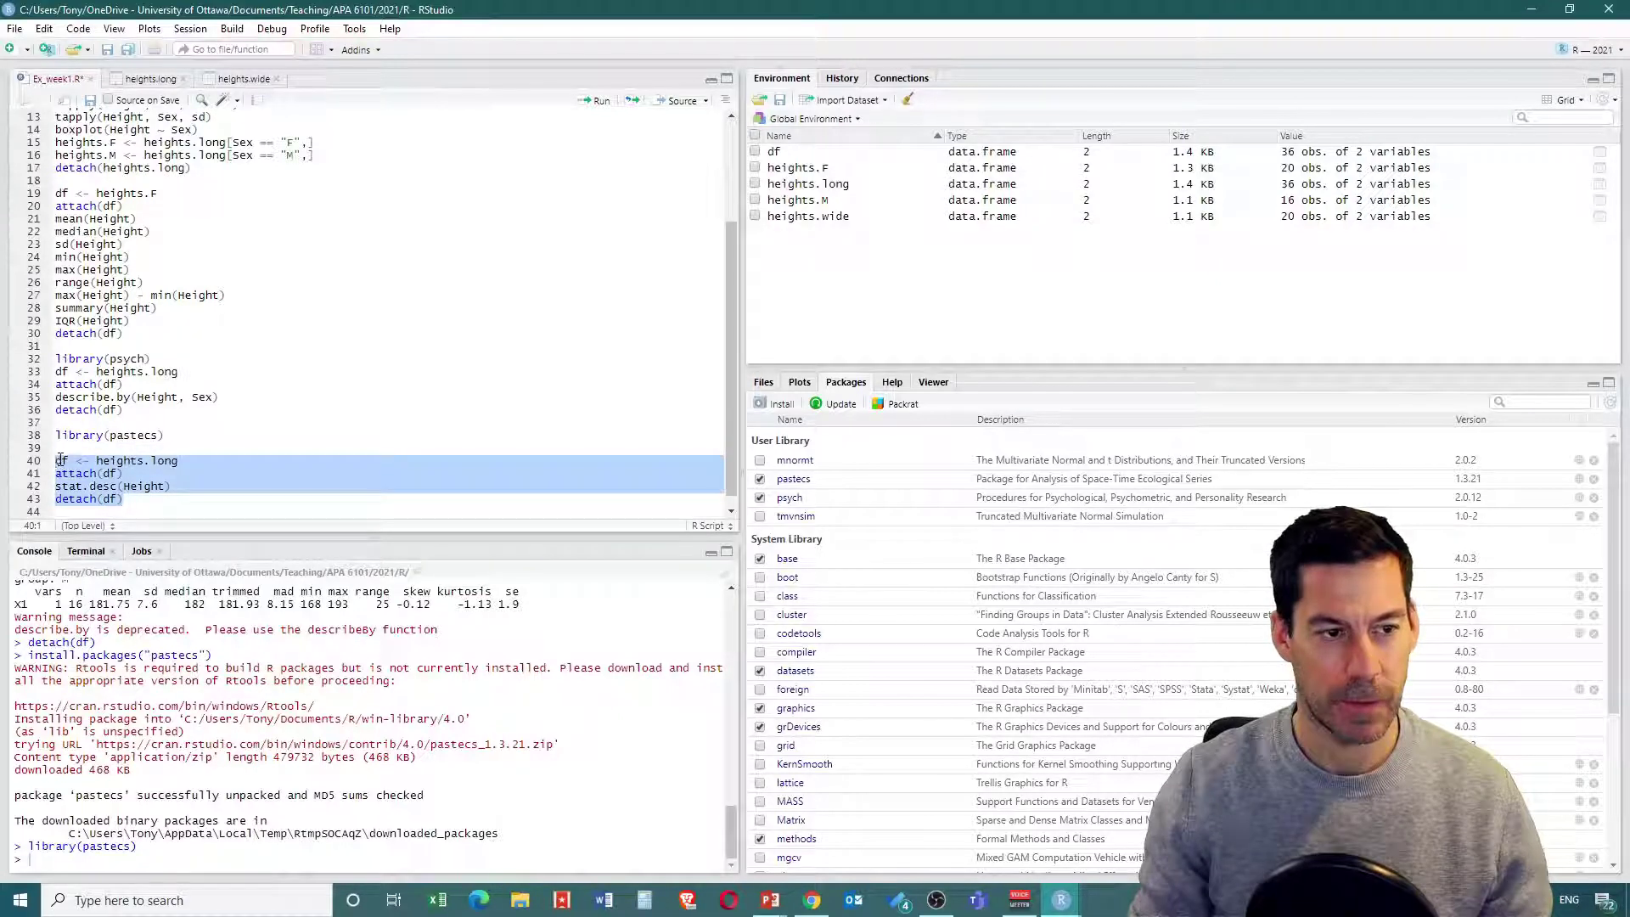
Step: Run the stat.desc block: 36 values, min 152, max 193, median 171.5, mean 172.19
{"action": "left_click", "coordinate": [596, 101]}
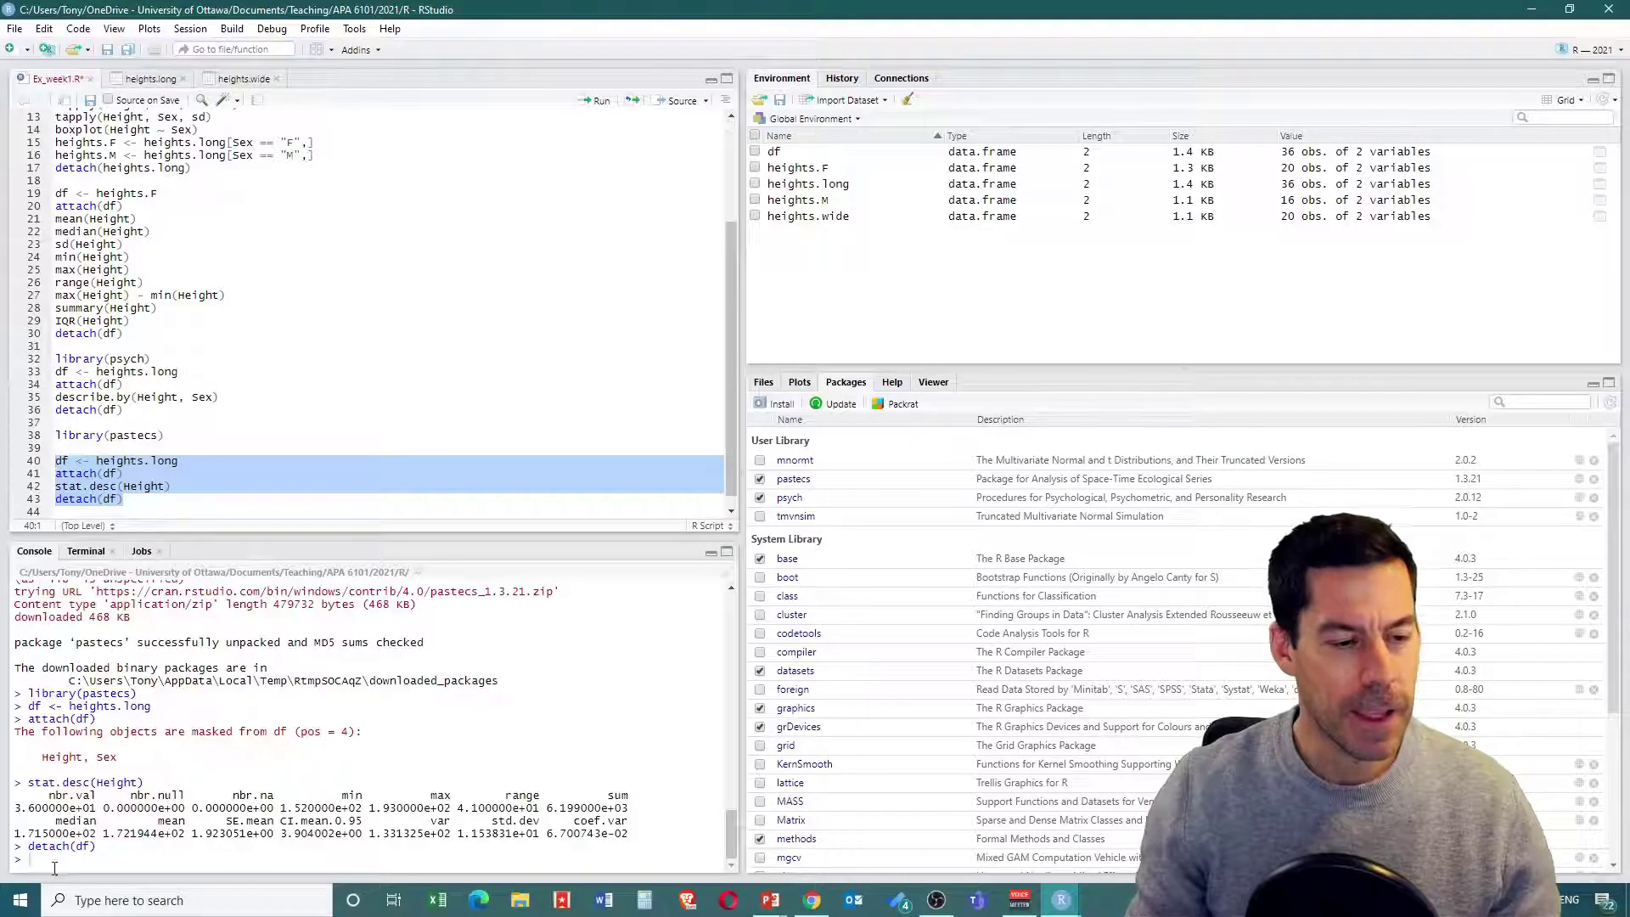
Step: Set options(scipen = 999) and rerun stat.desc, giving plain decimals like SD 11.53830749
{"action": "type", "text": "o"}
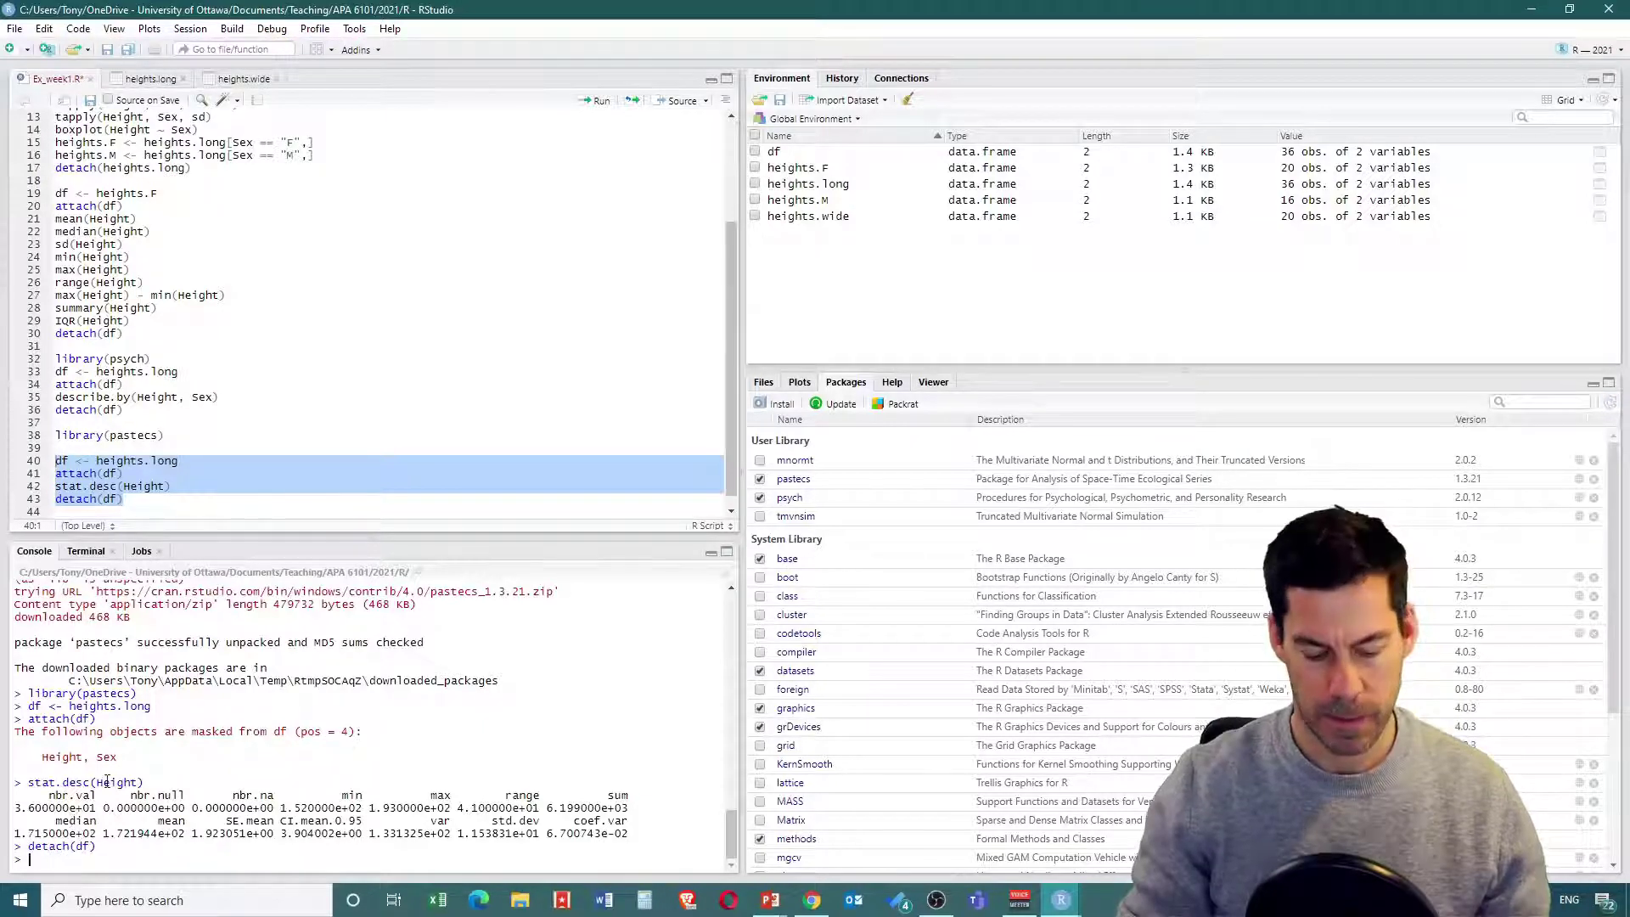
{"action": "type", "text": "ptions"}
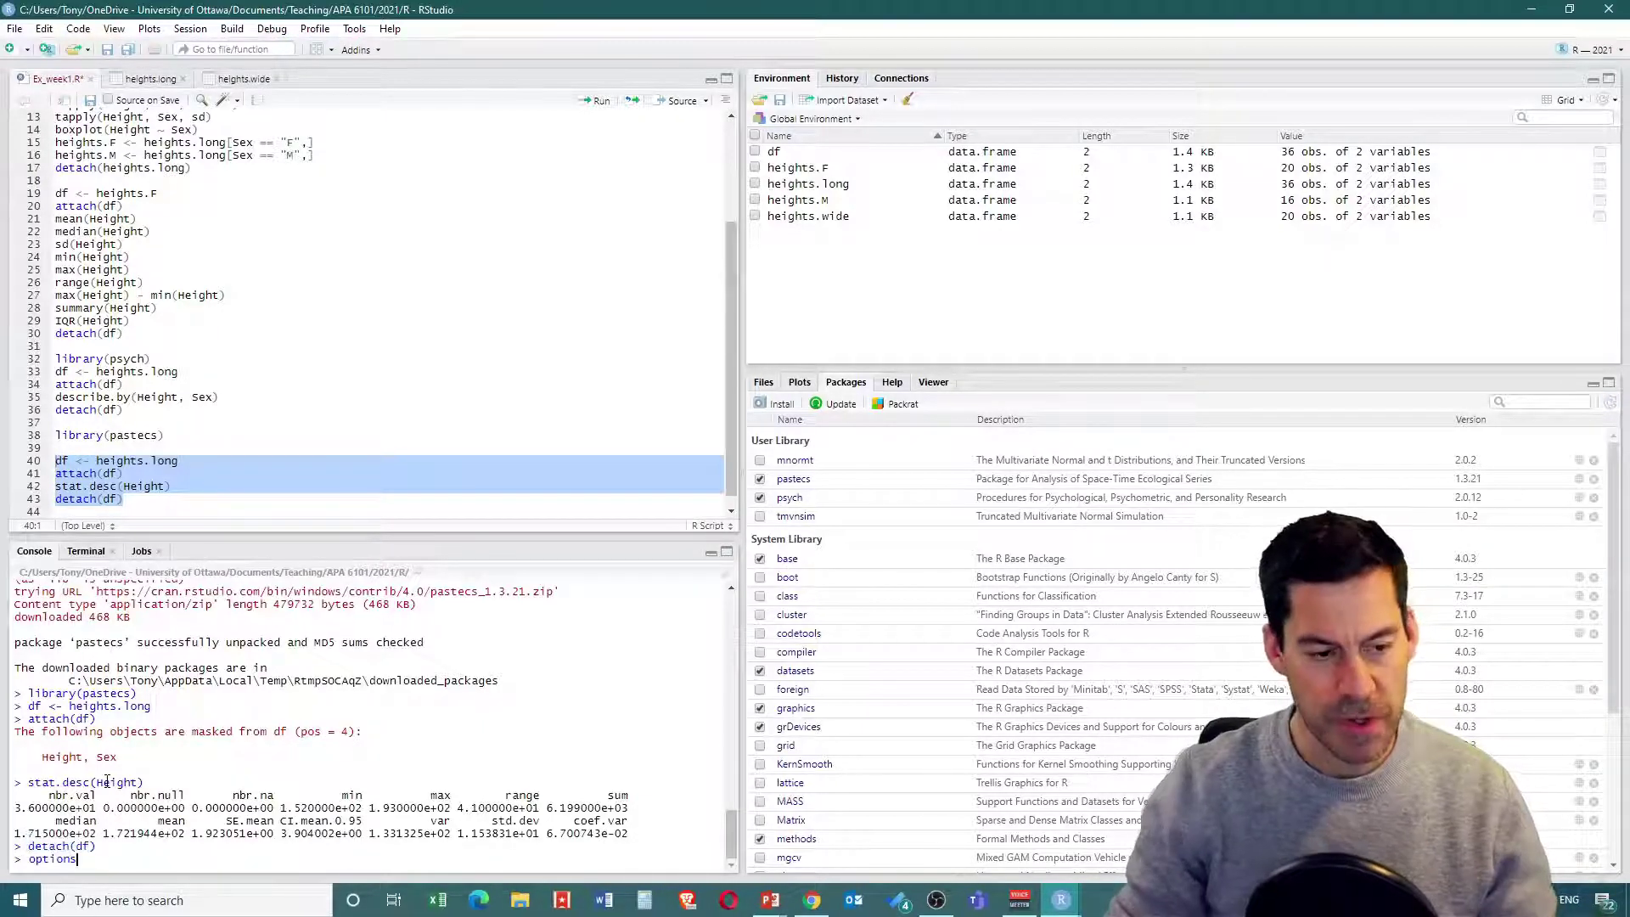
{"action": "type", "text": "(sci"}
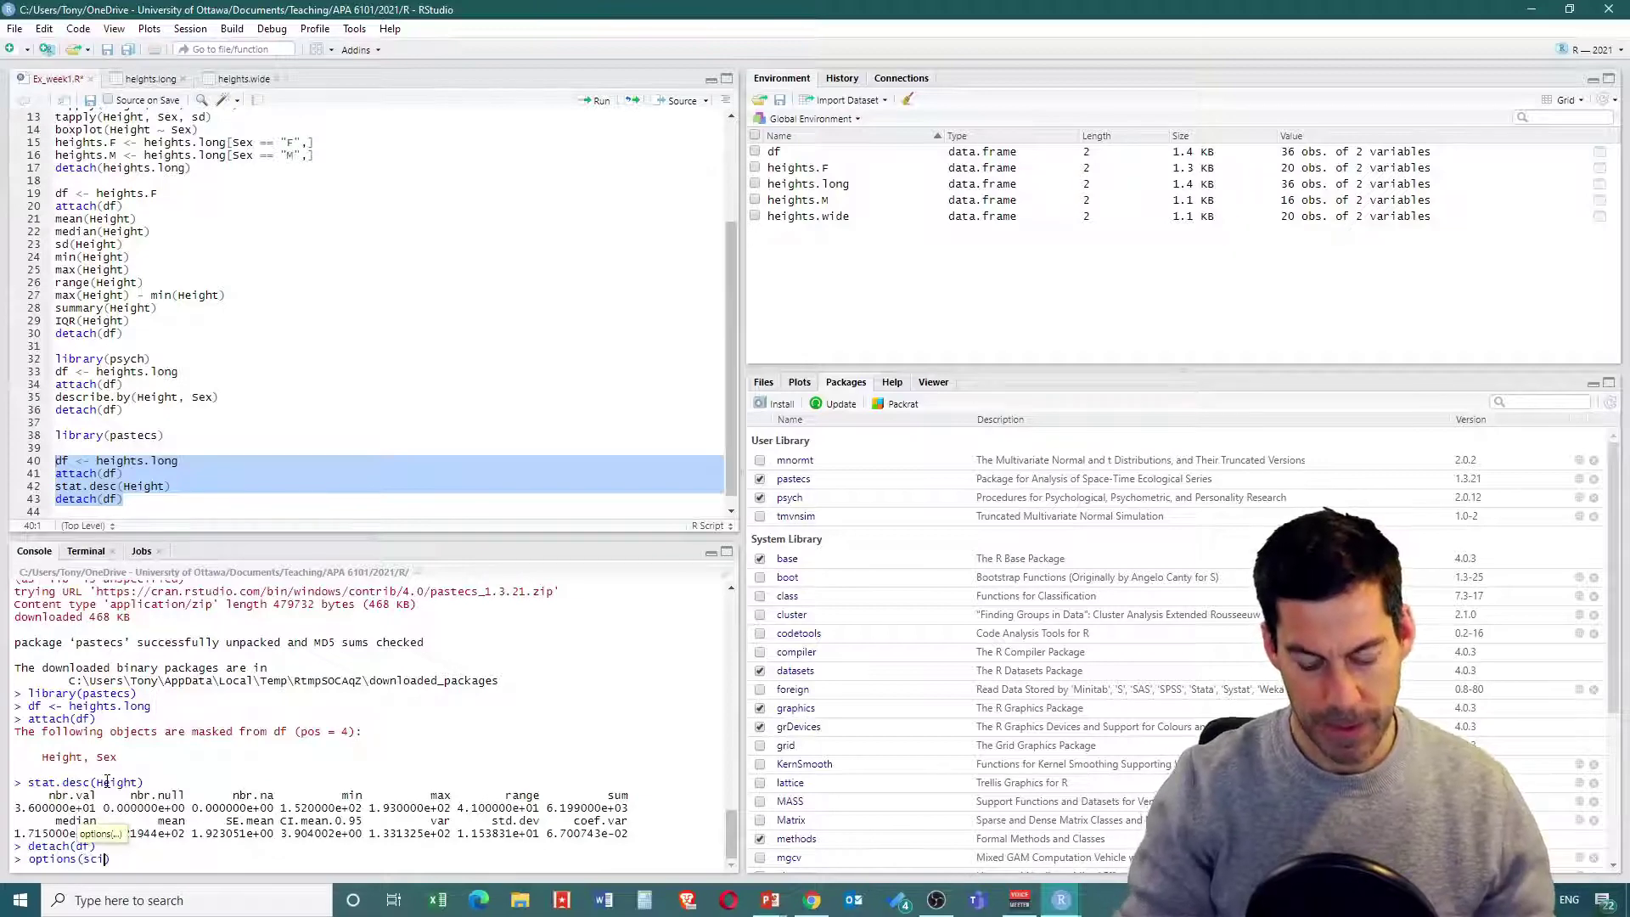
{"action": "type", "text": "pen"}
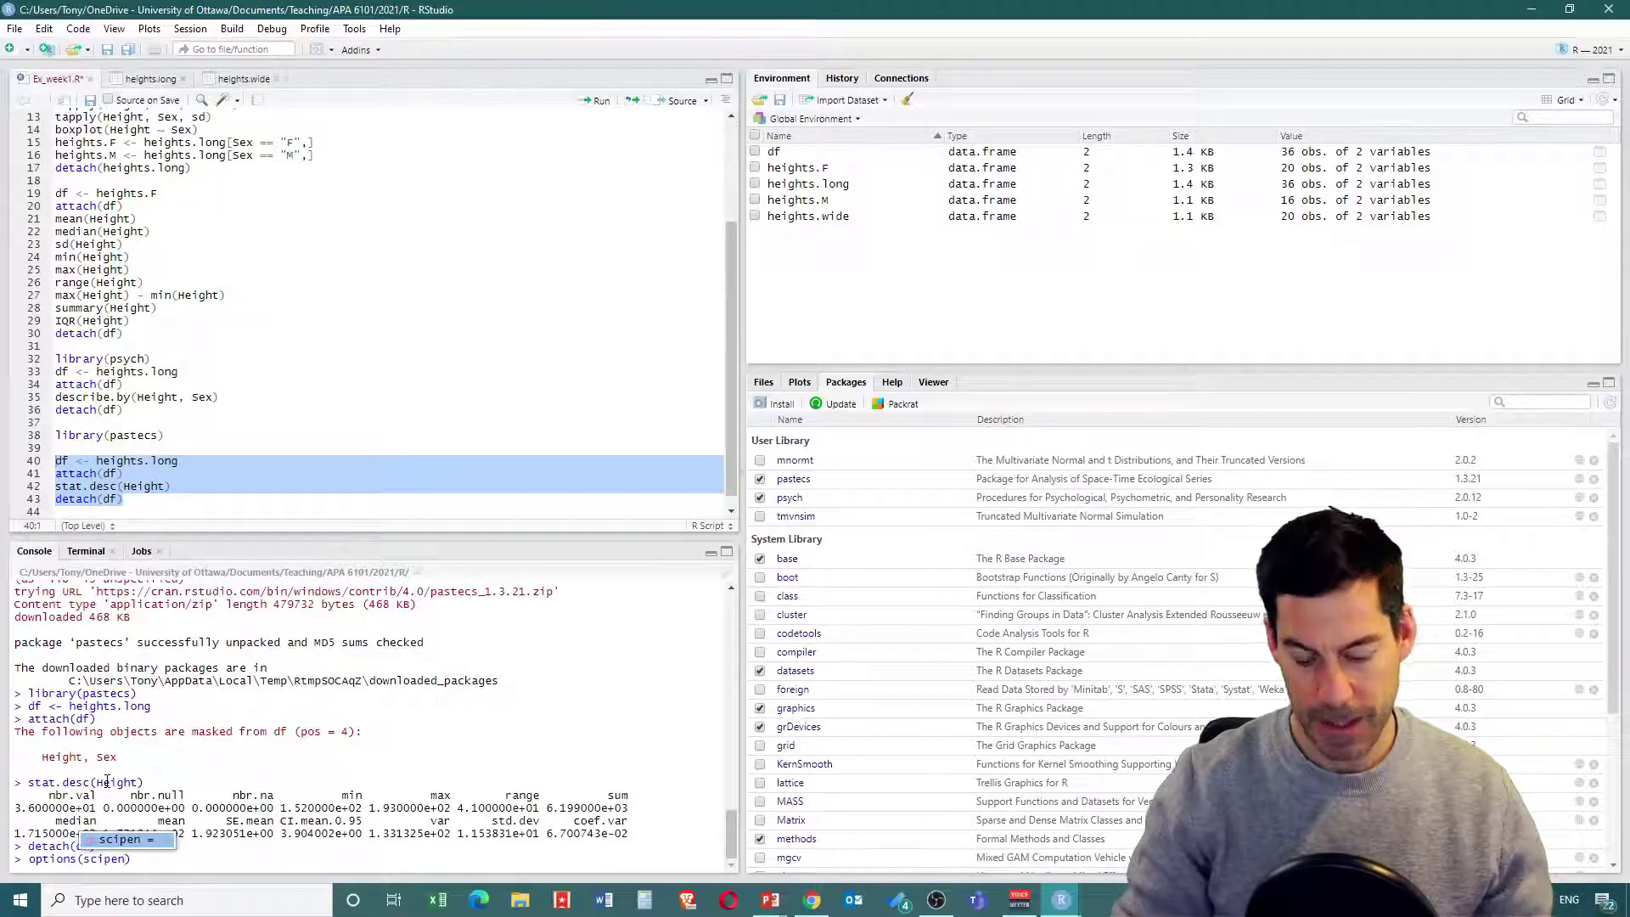
{"action": "type", "text": " ="}
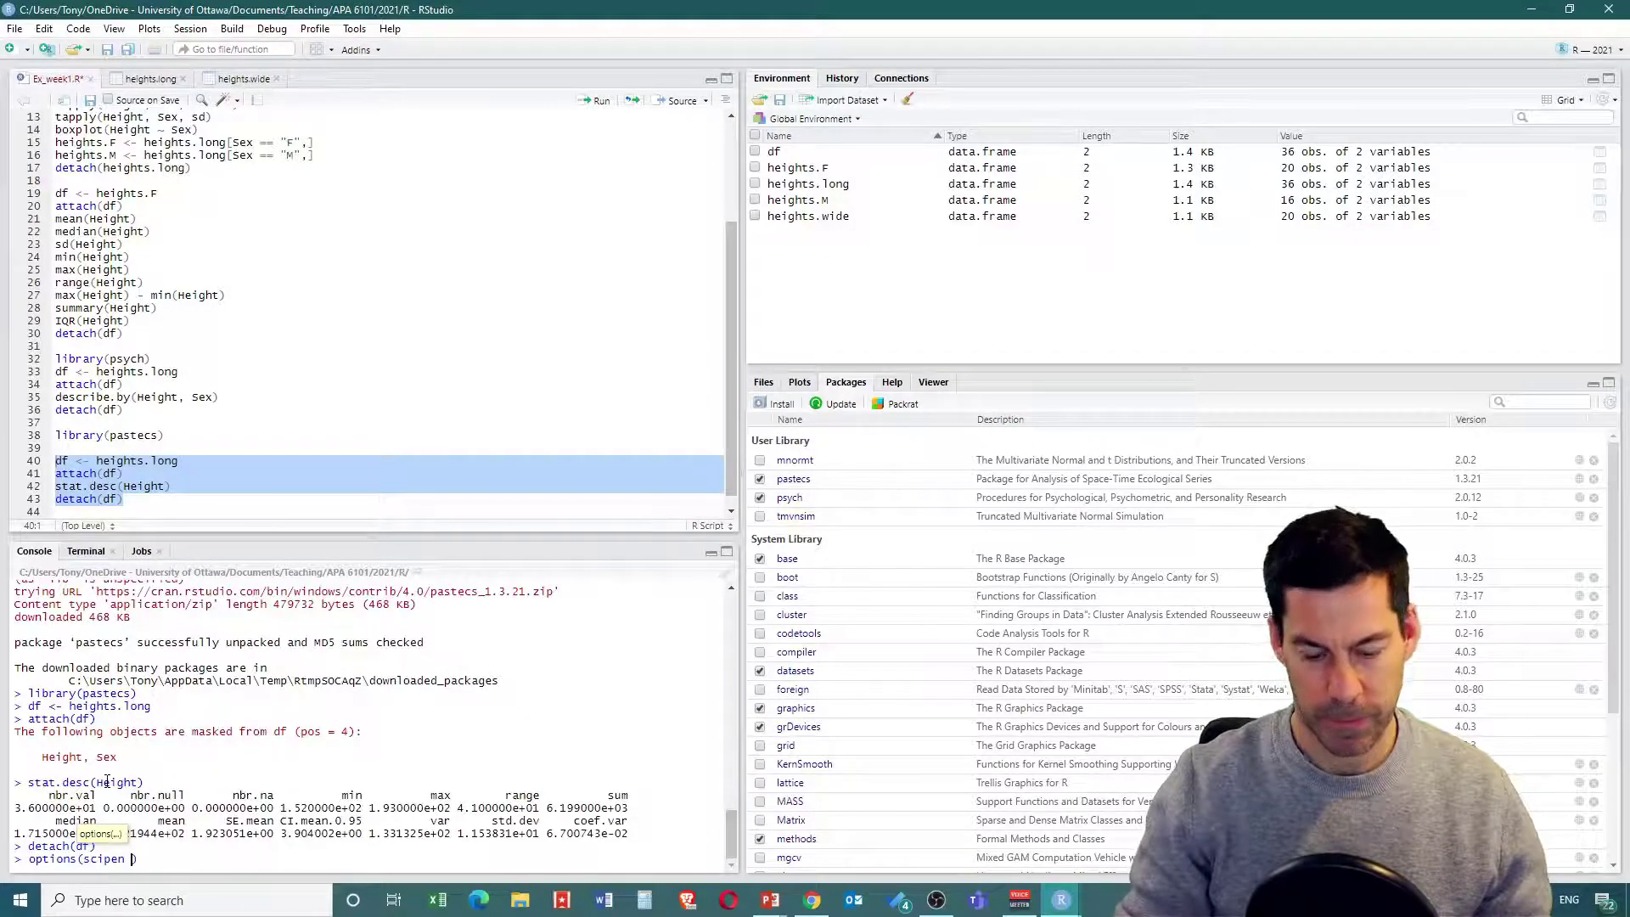
{"action": "type", "text": "= 999"}
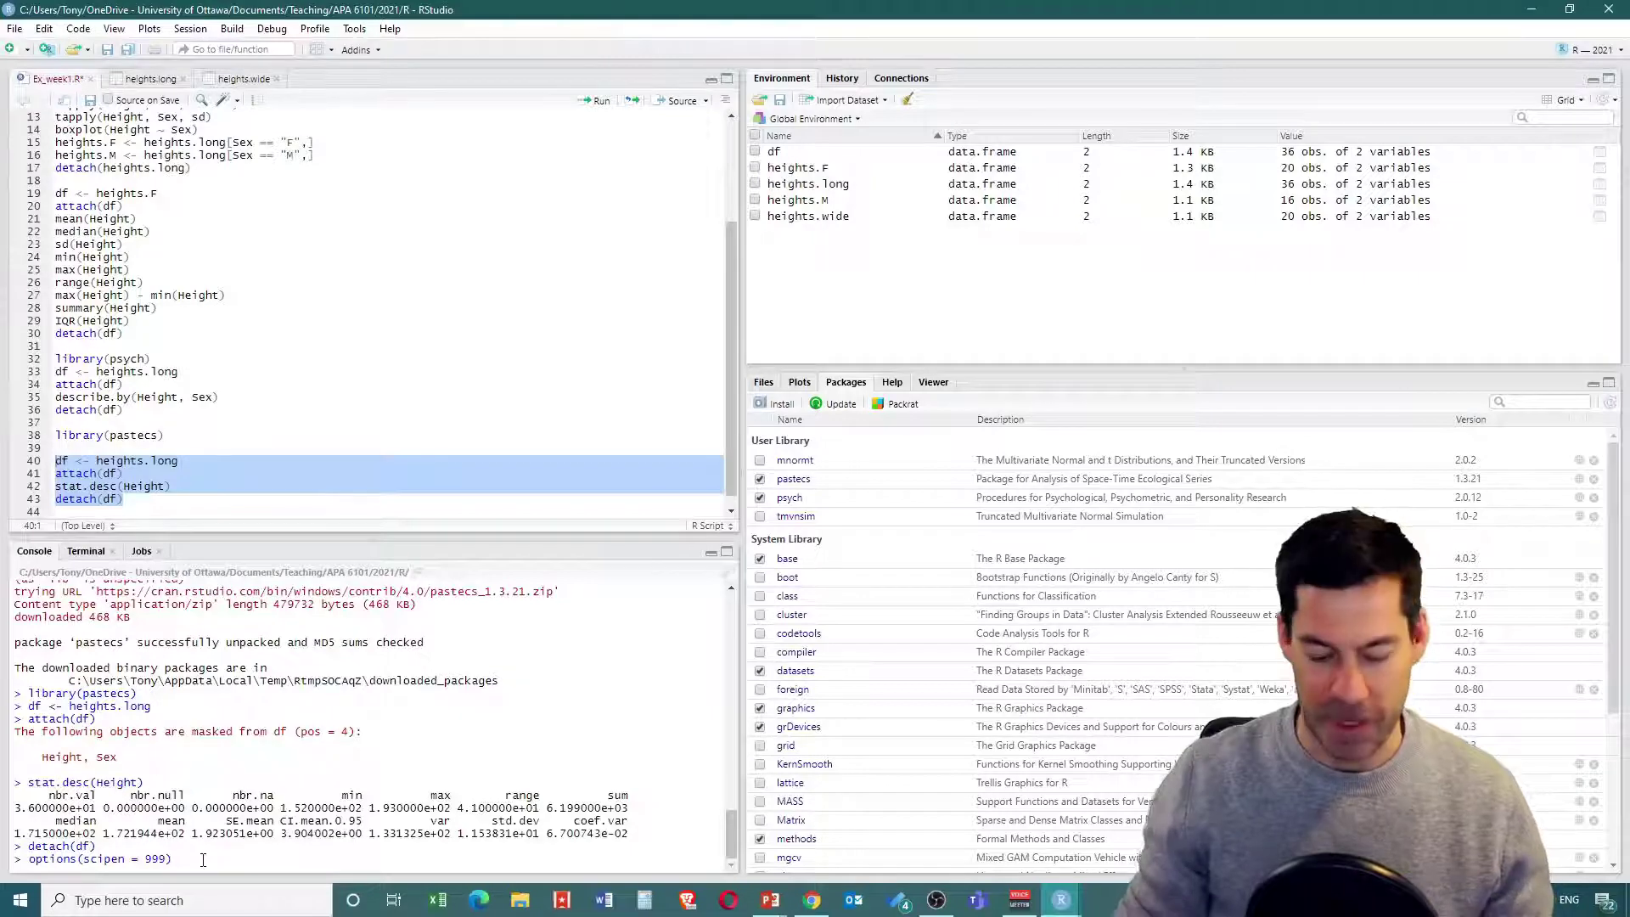
{"action": "key", "text": "Return"}
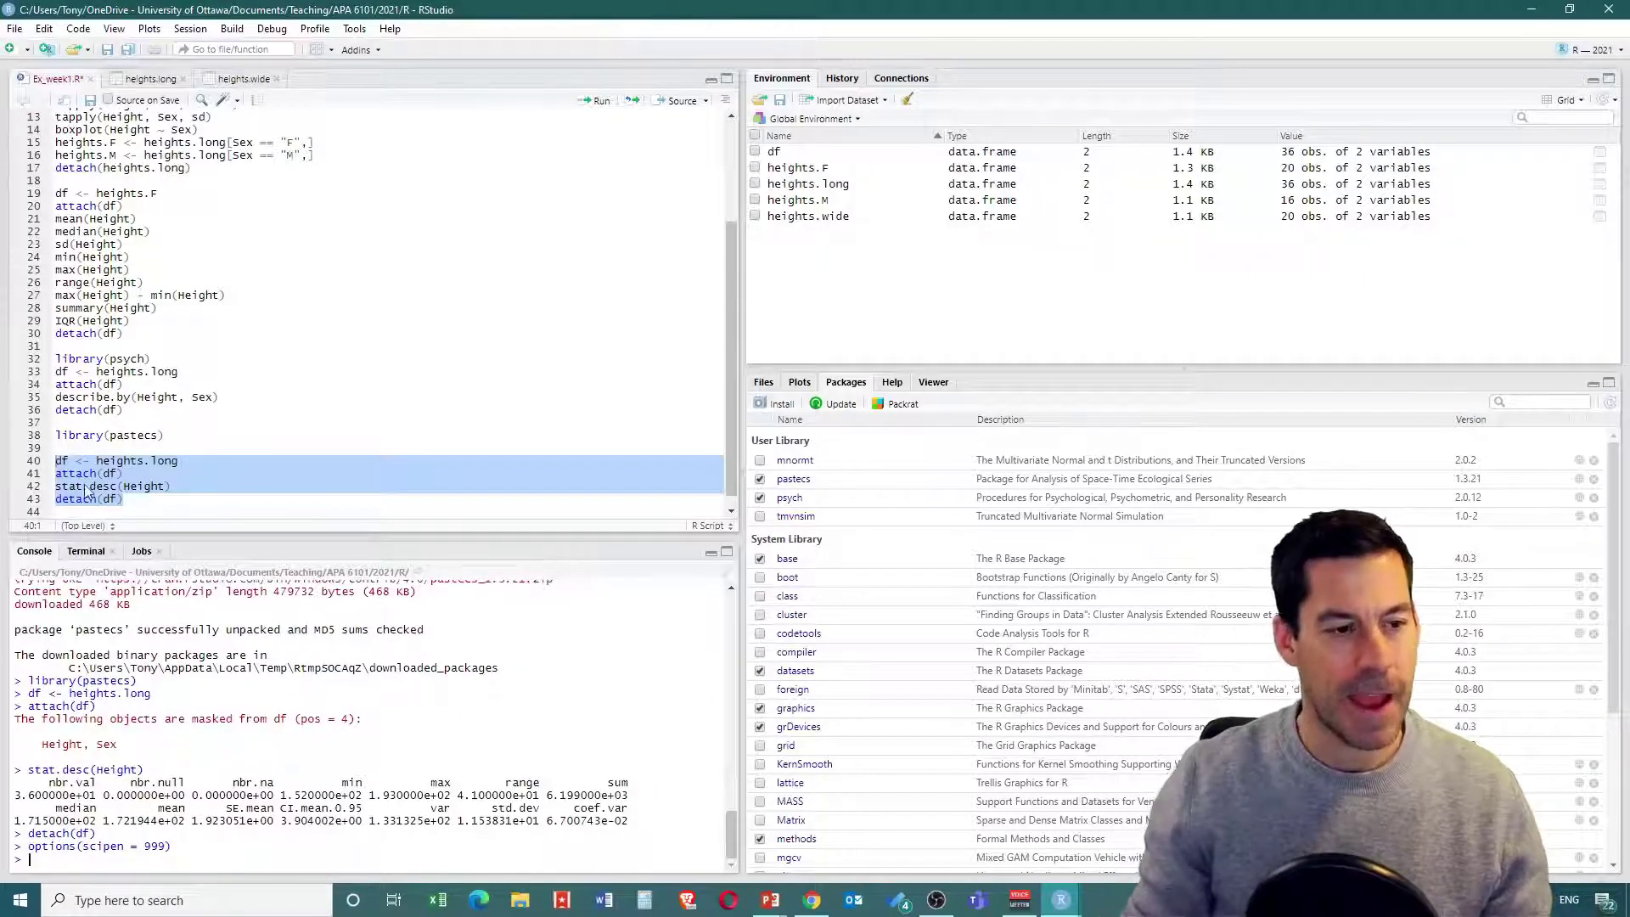
{"action": "left_click", "coordinate": [601, 101]}
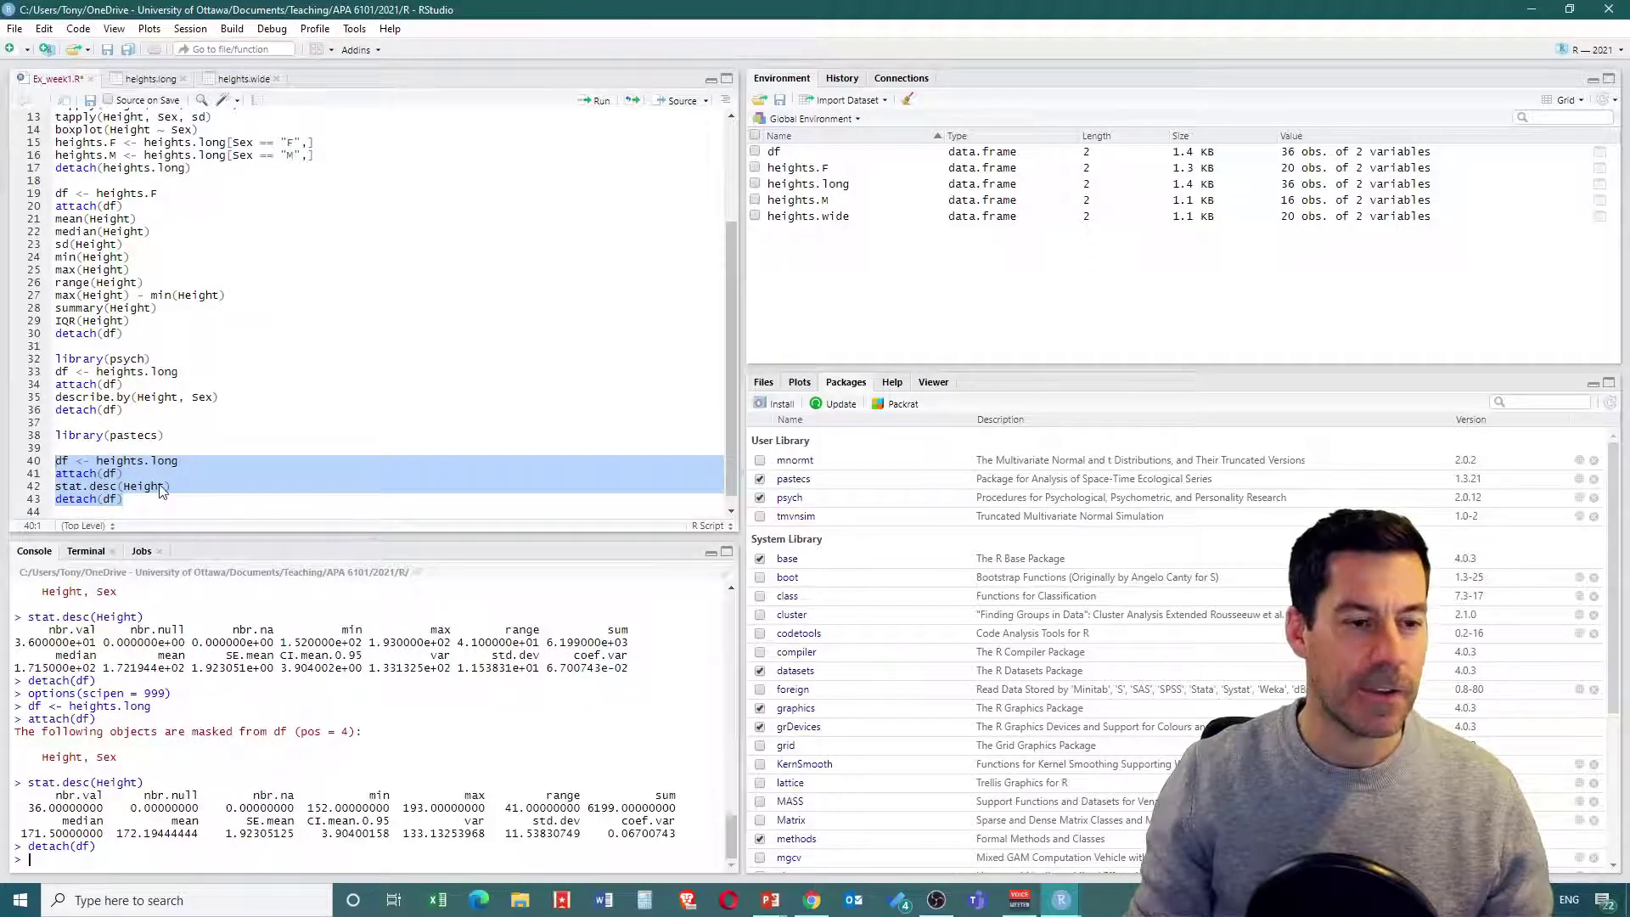
Step: Switch the data to heights.M and rerun: 16 values, mean 181.75, SD 7.60263112
{"action": "left_click", "coordinate": [154, 461]}
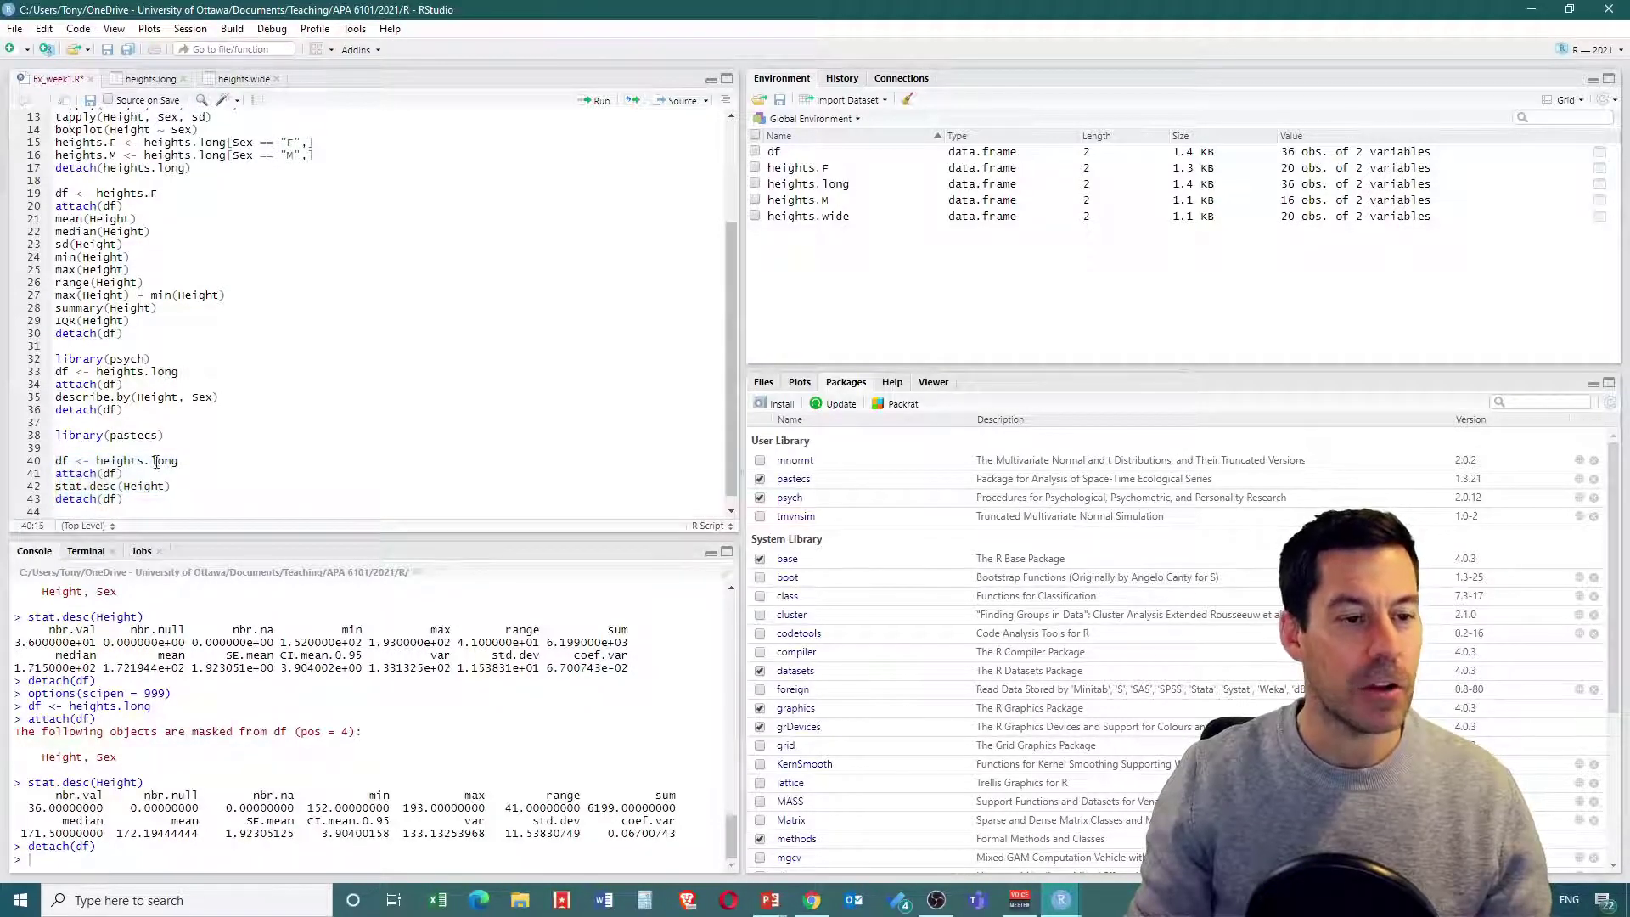
{"action": "left_click_drag", "start_coordinate": [152, 461], "coordinate": [180, 461]}
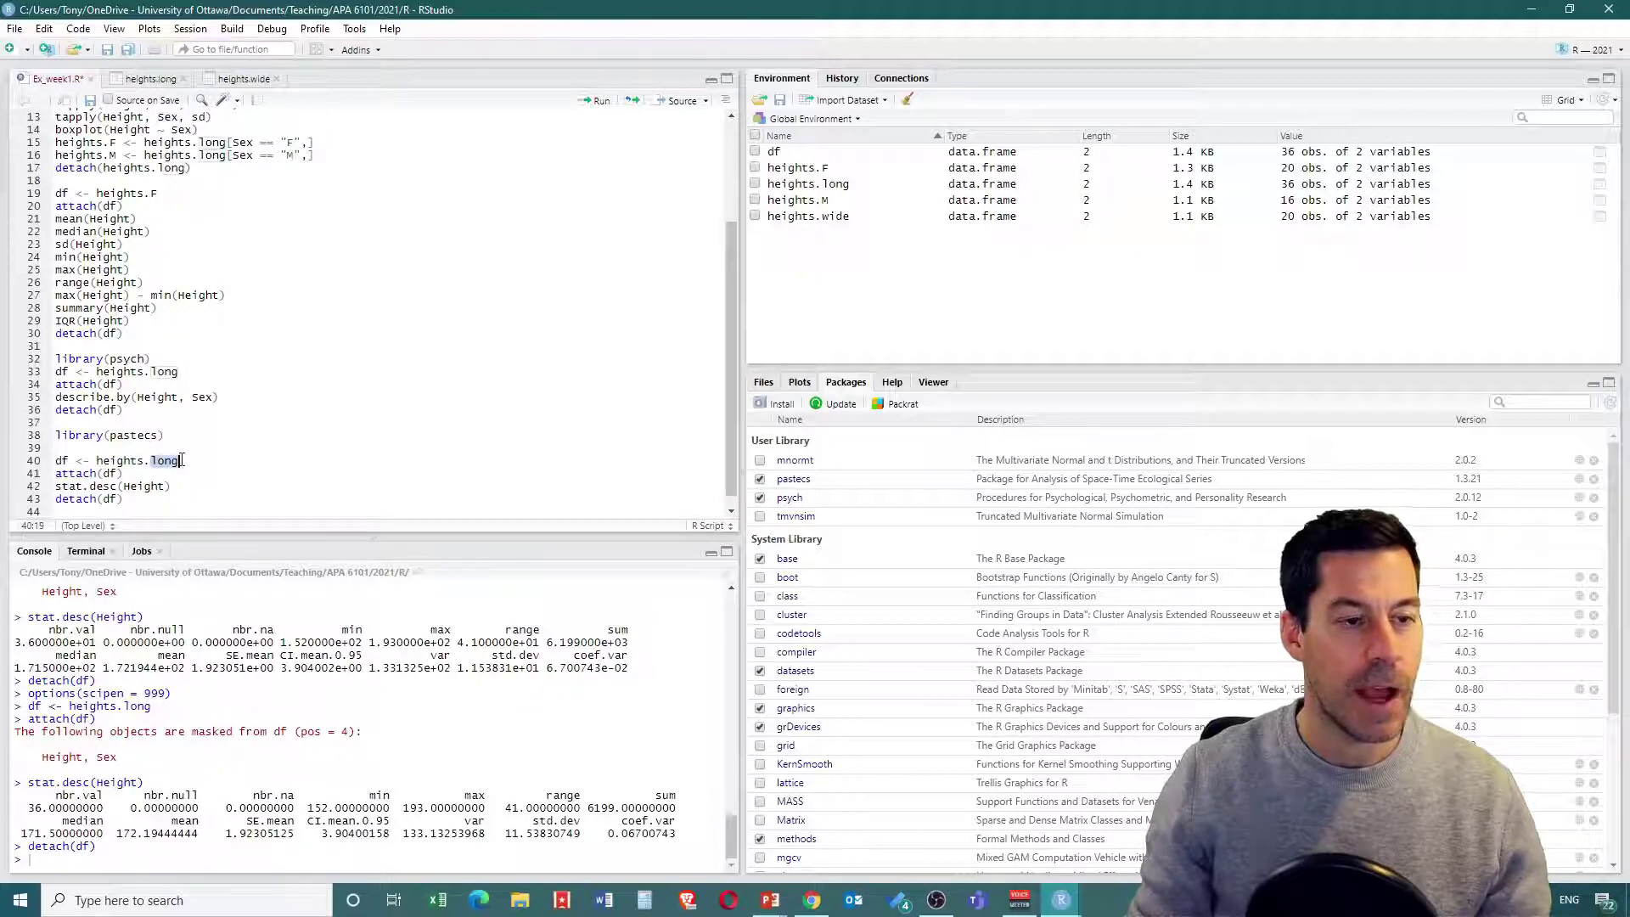
{"action": "type", "text": "M"}
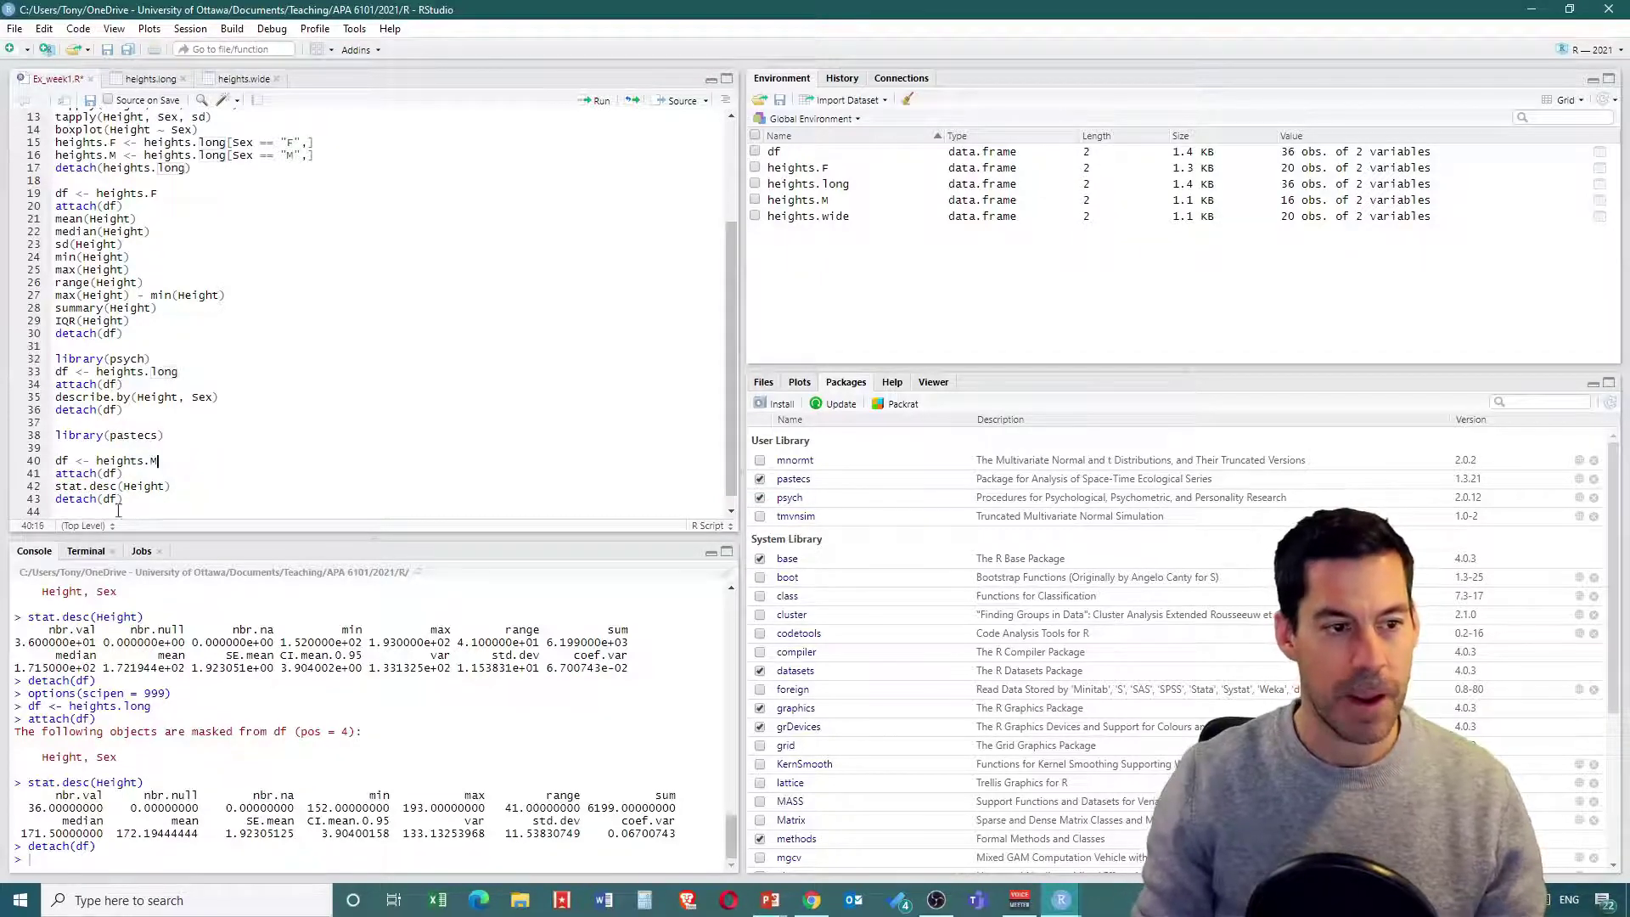
{"action": "left_click_drag", "start_coordinate": [128, 500], "coordinate": [45, 455]}
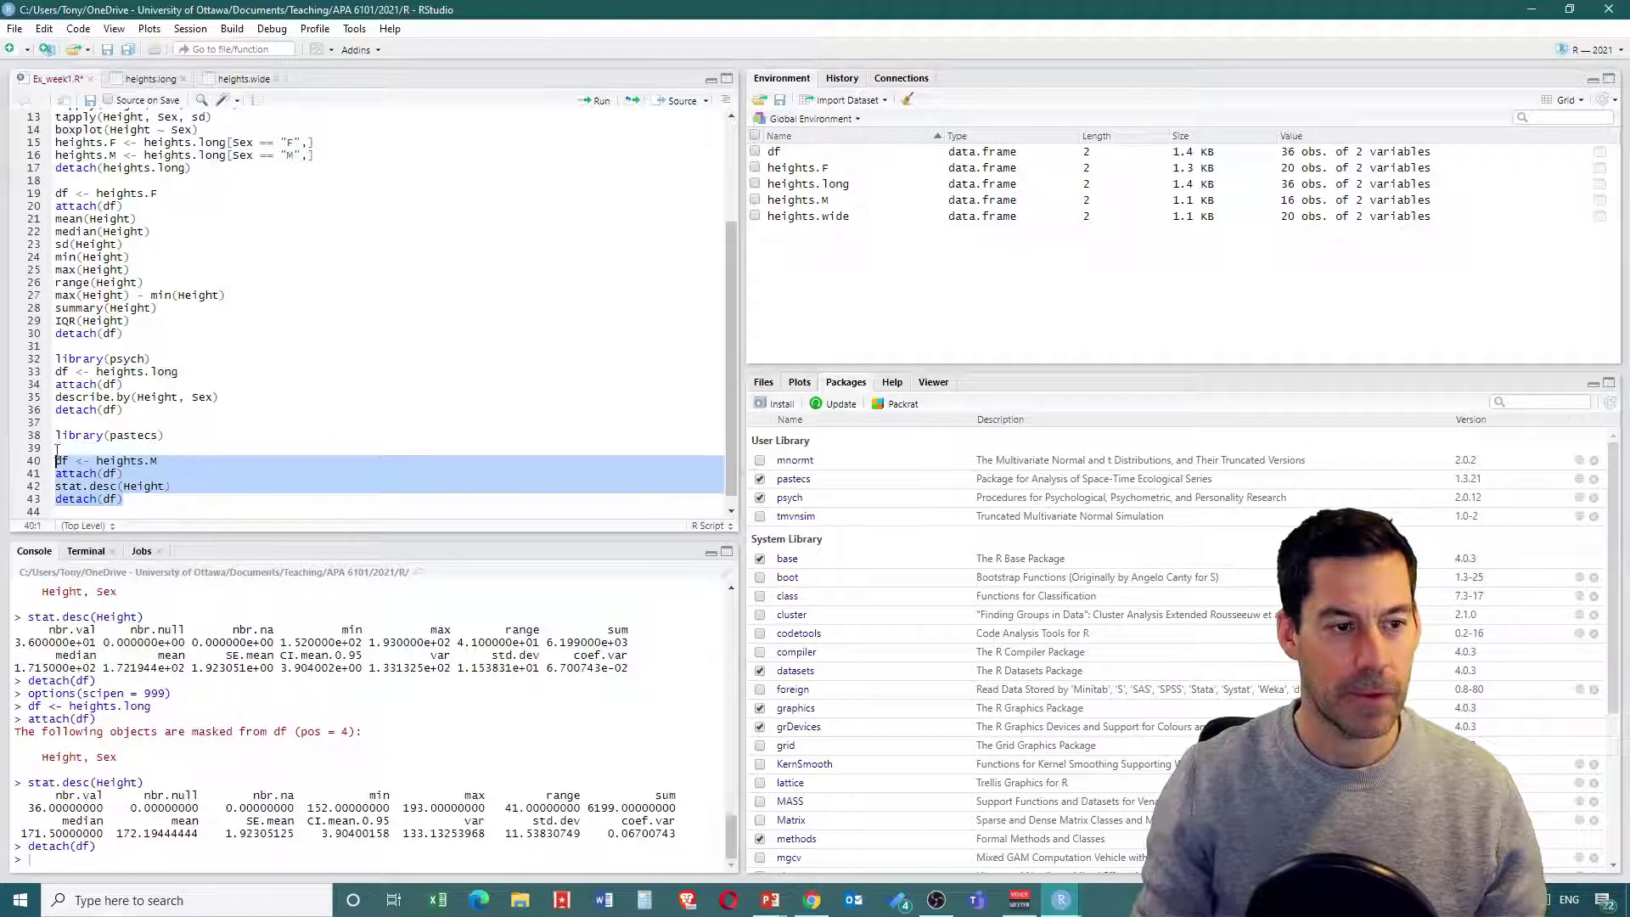
{"action": "left_click", "coordinate": [596, 100]}
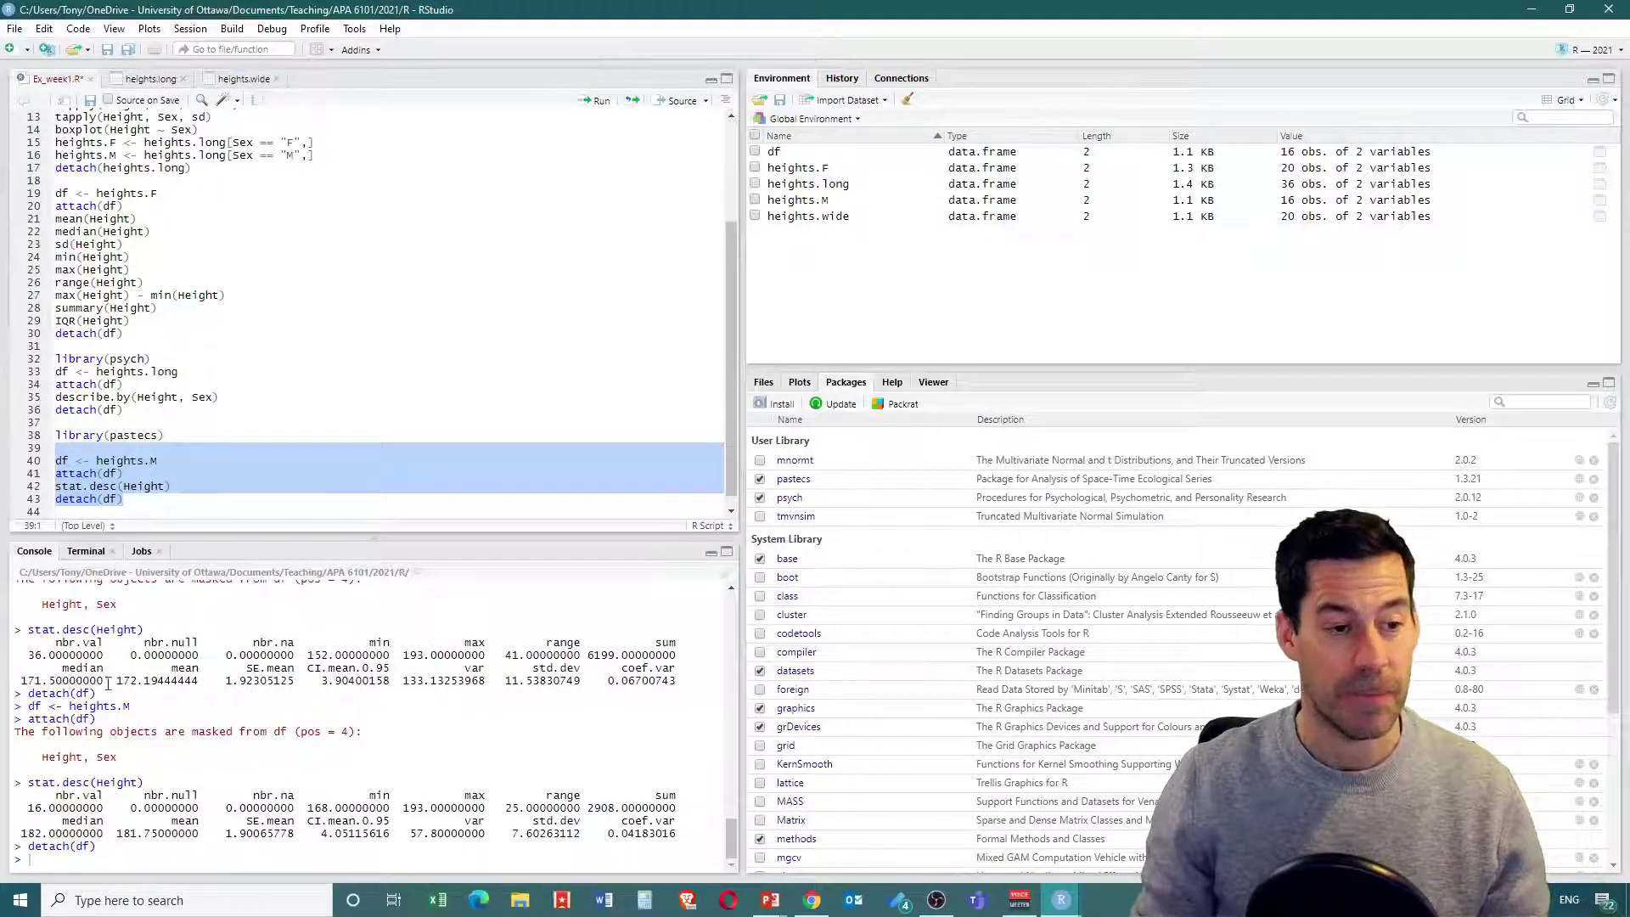
Step: Switch the data to heights.F and rerun: 20 values, mean 164.55, SD 7.82354745
{"action": "left_click", "coordinate": [146, 461]}
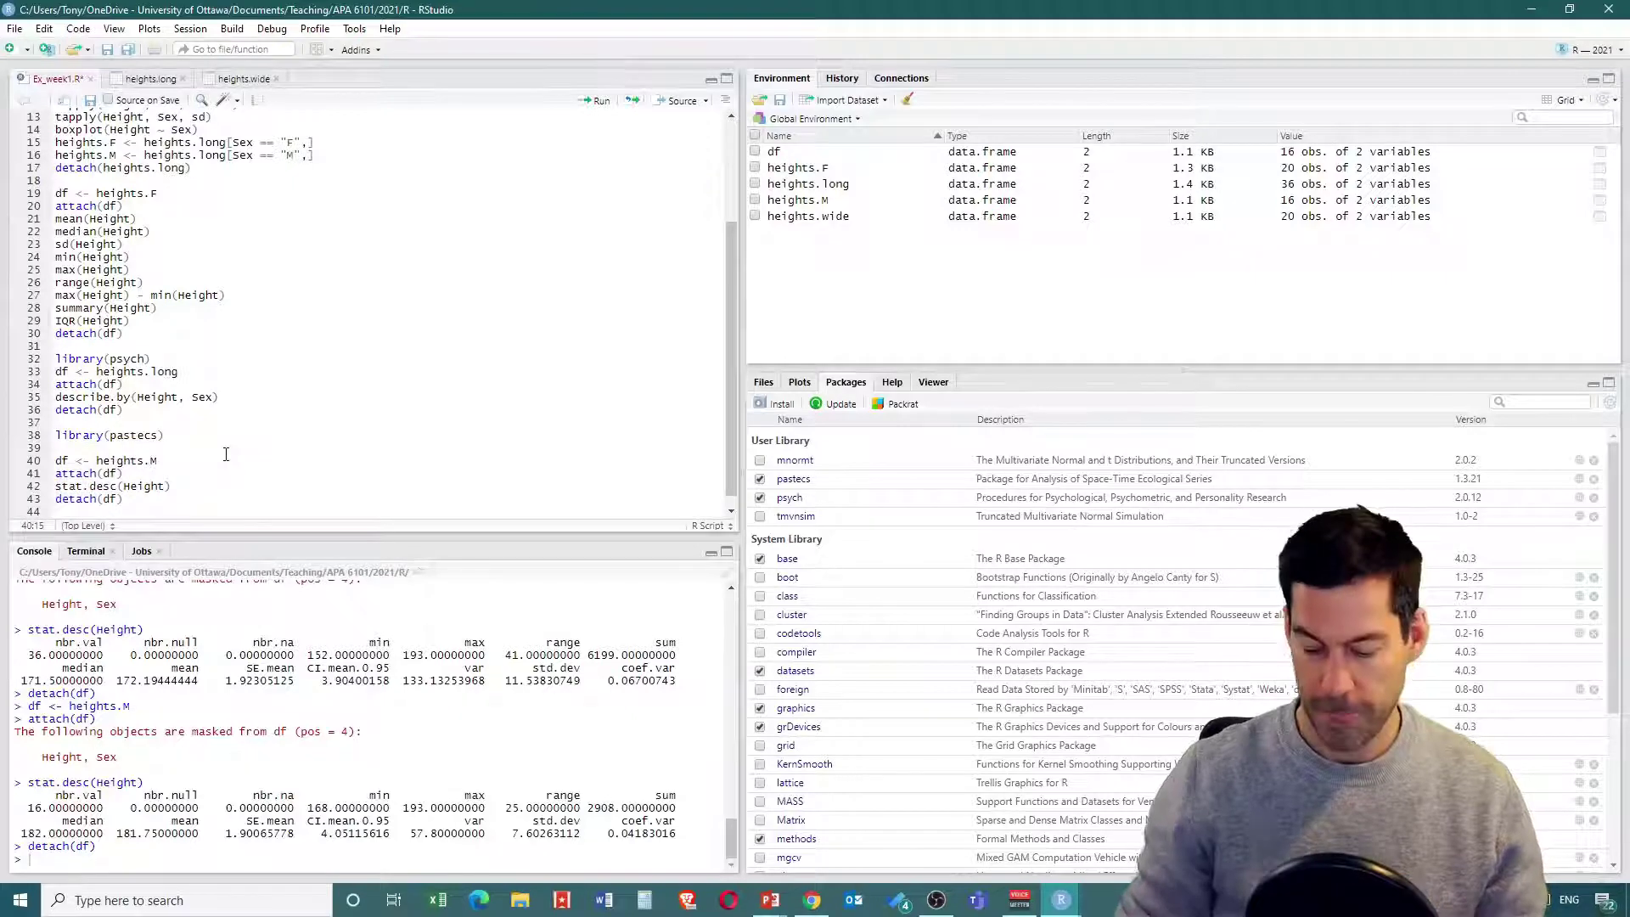
{"action": "key", "text": "Delete"}
{"action": "type", "text": "F"}
{"action": "left_click", "coordinate": [135, 498]}
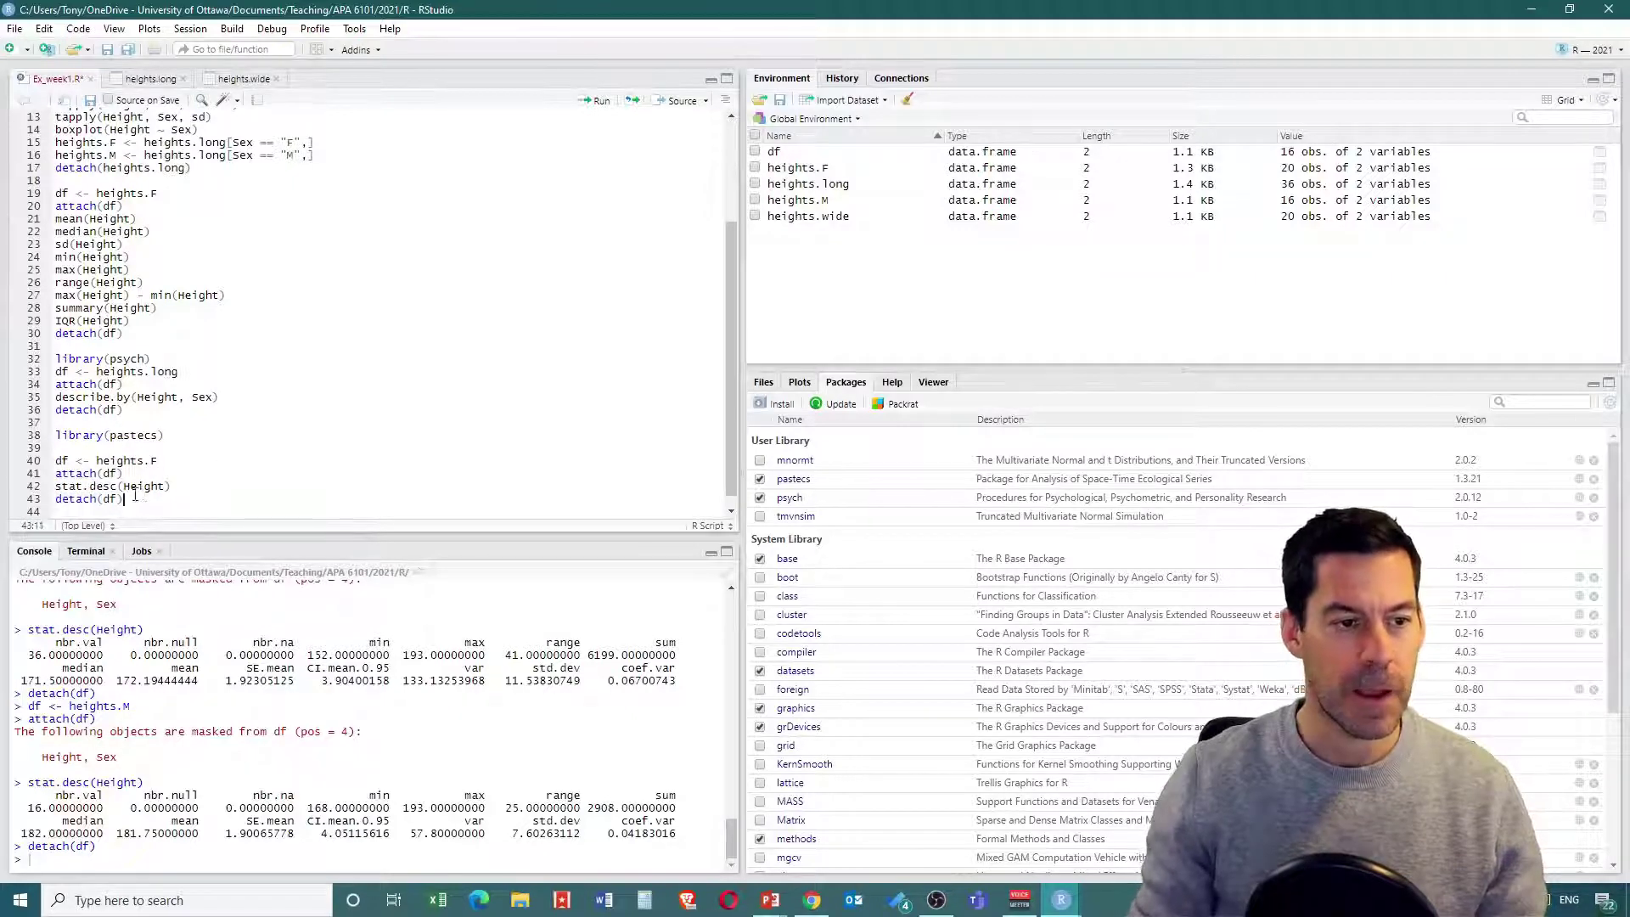
{"action": "left_click_drag", "start_coordinate": [134, 495], "coordinate": [56, 447]}
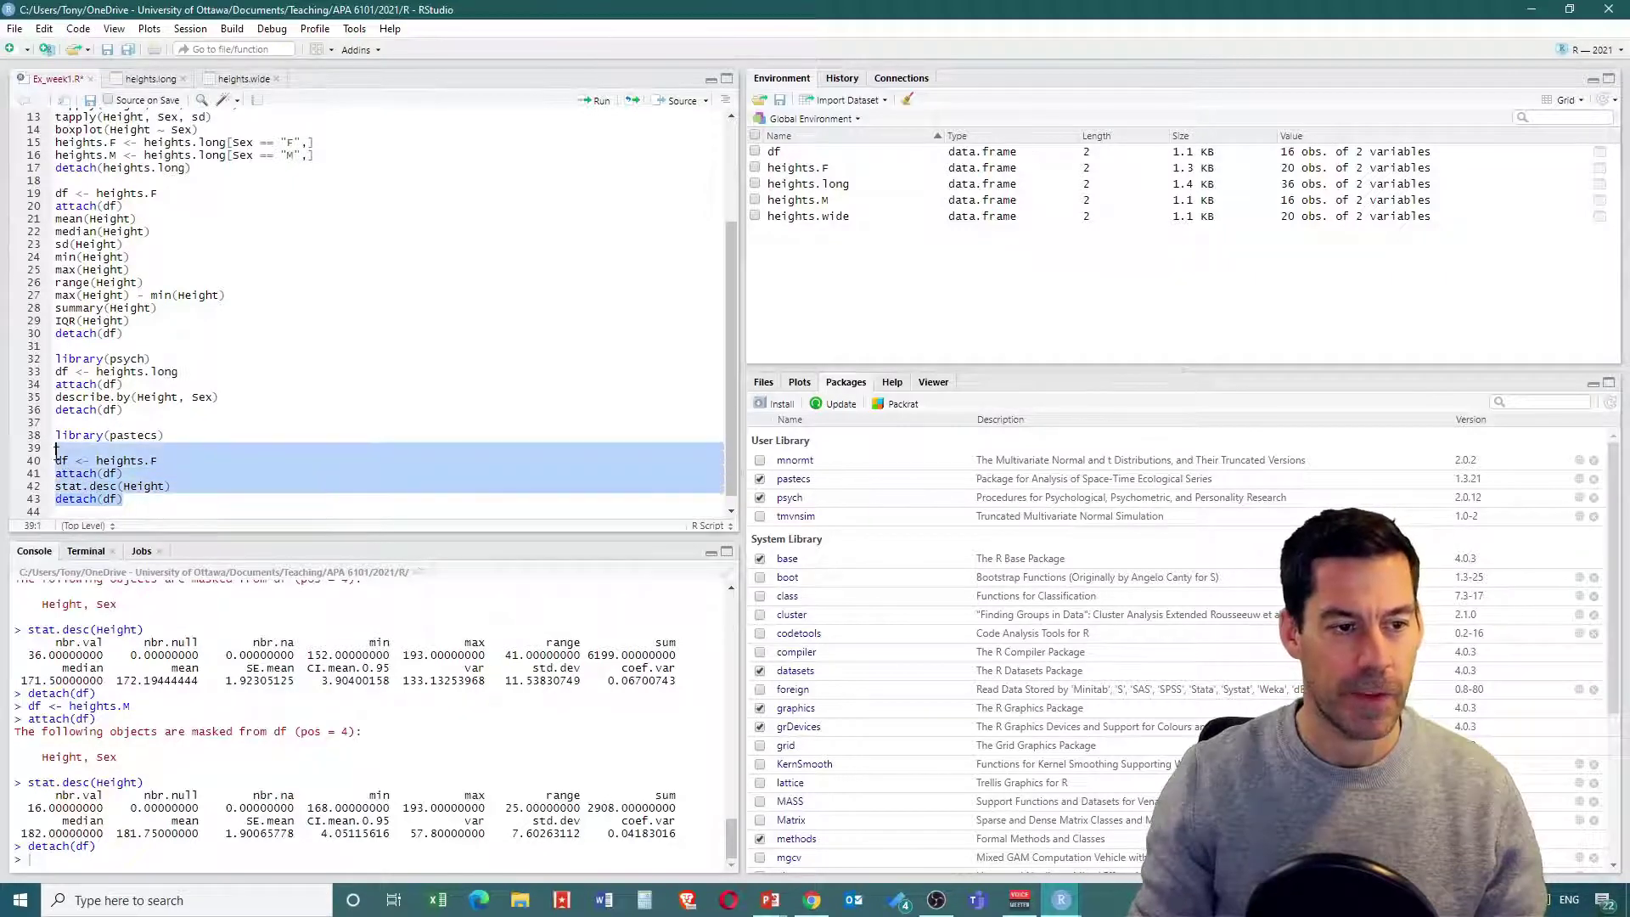
{"action": "left_click", "coordinate": [601, 102]}
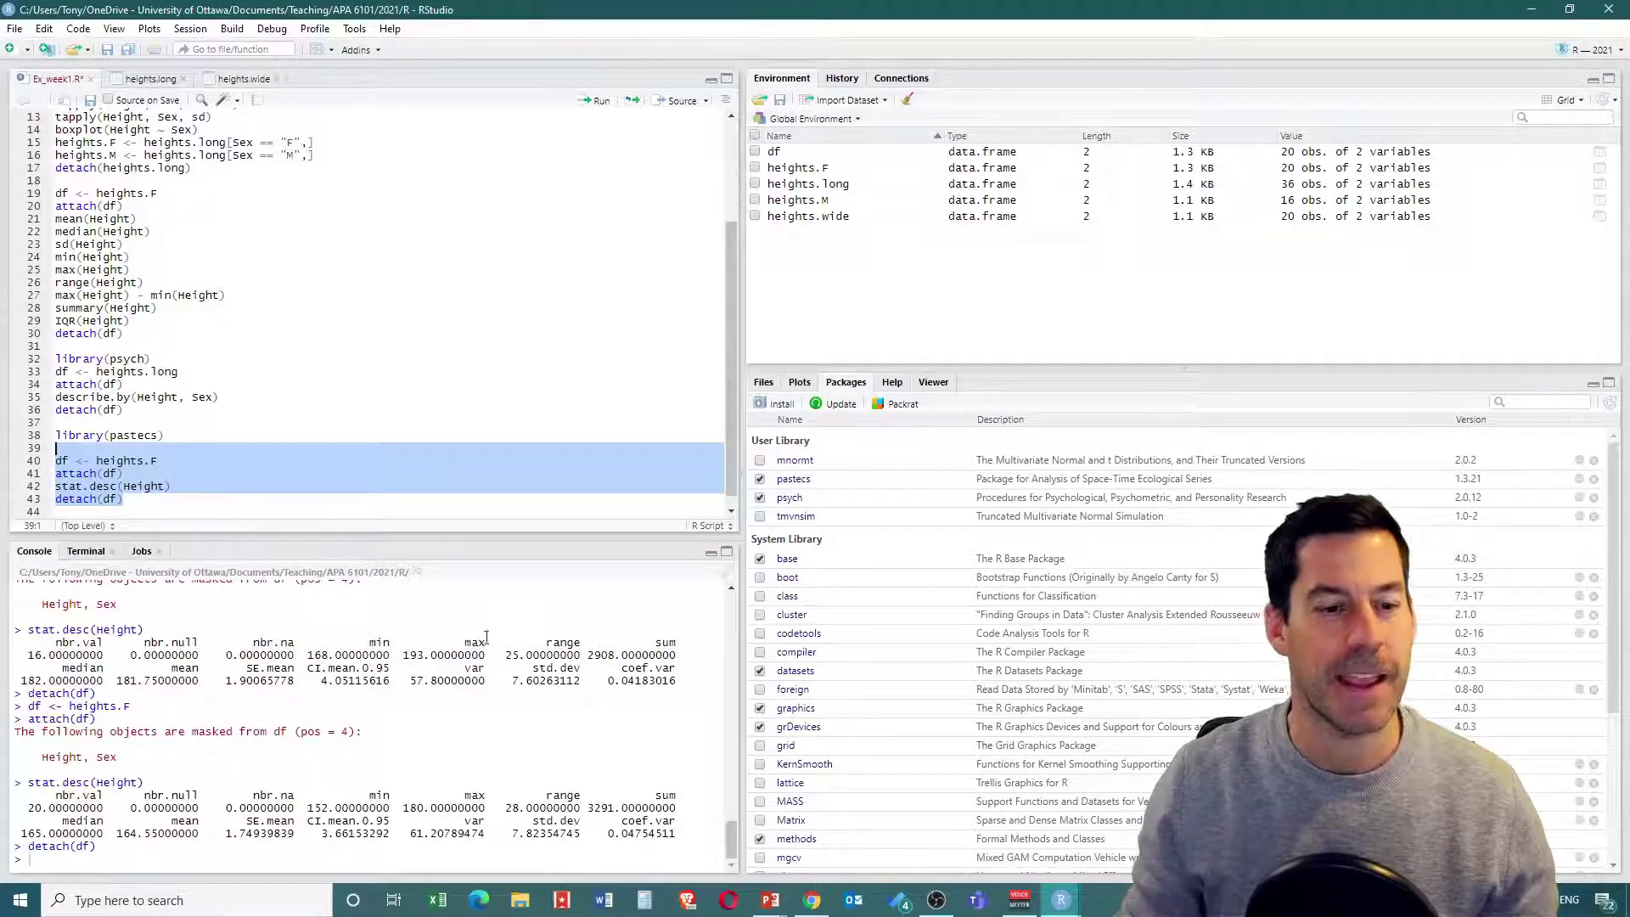
{"action": "left_click", "coordinate": [149, 512]}
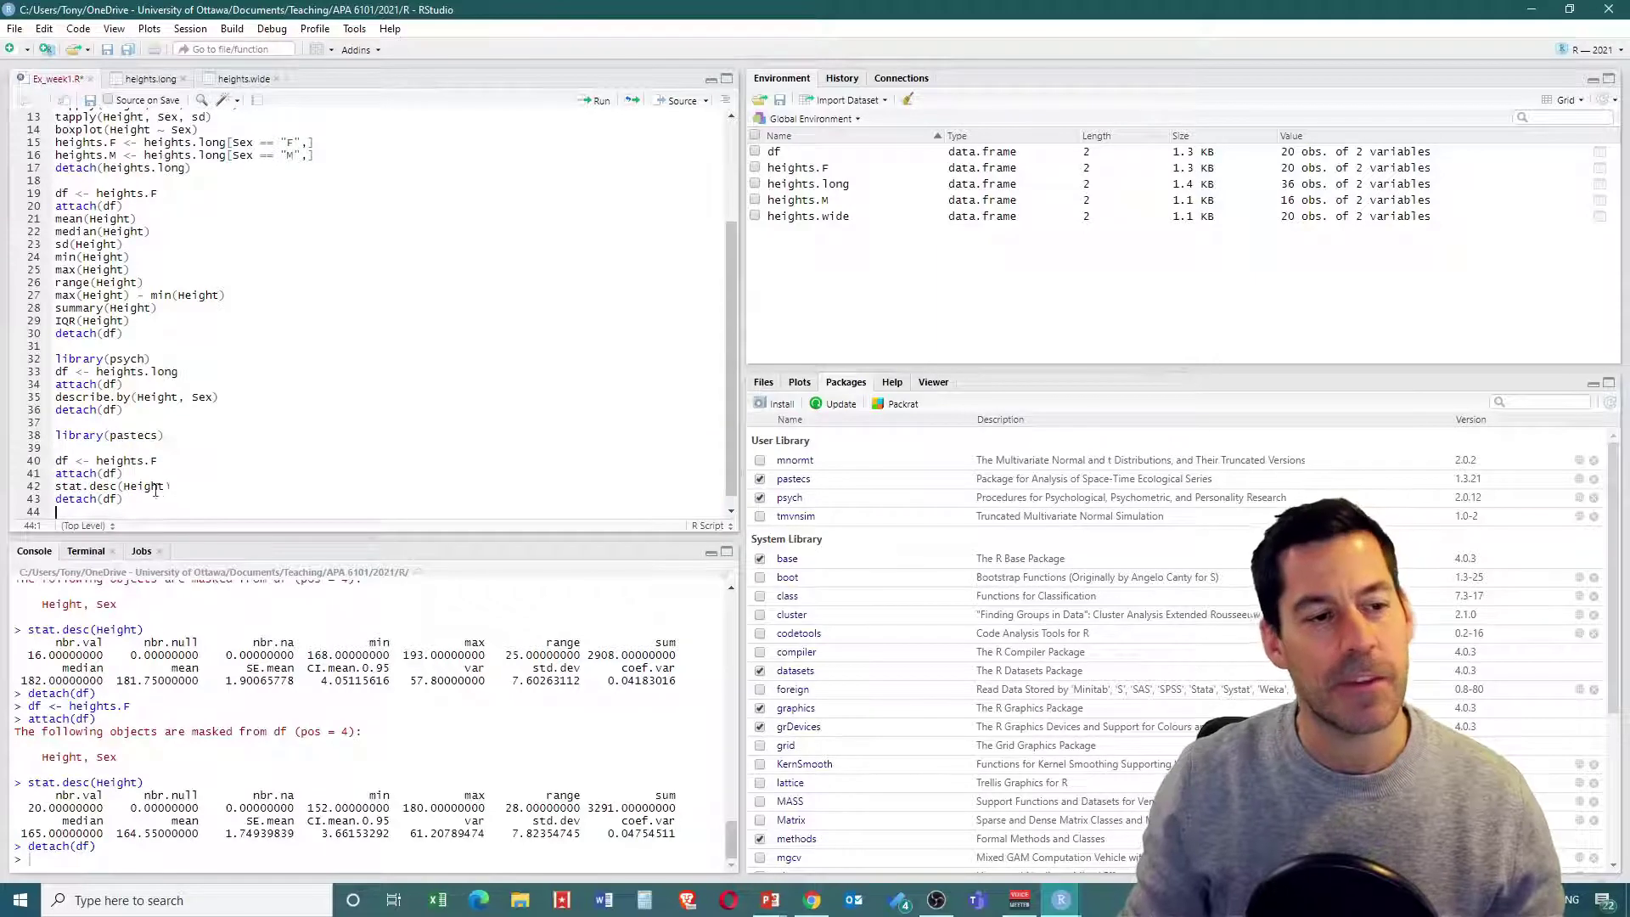
Step: Rerun female stat.desc with basic = F, norm = T for normality statistics, then minimize RStudio
{"action": "left_click", "coordinate": [167, 489]}
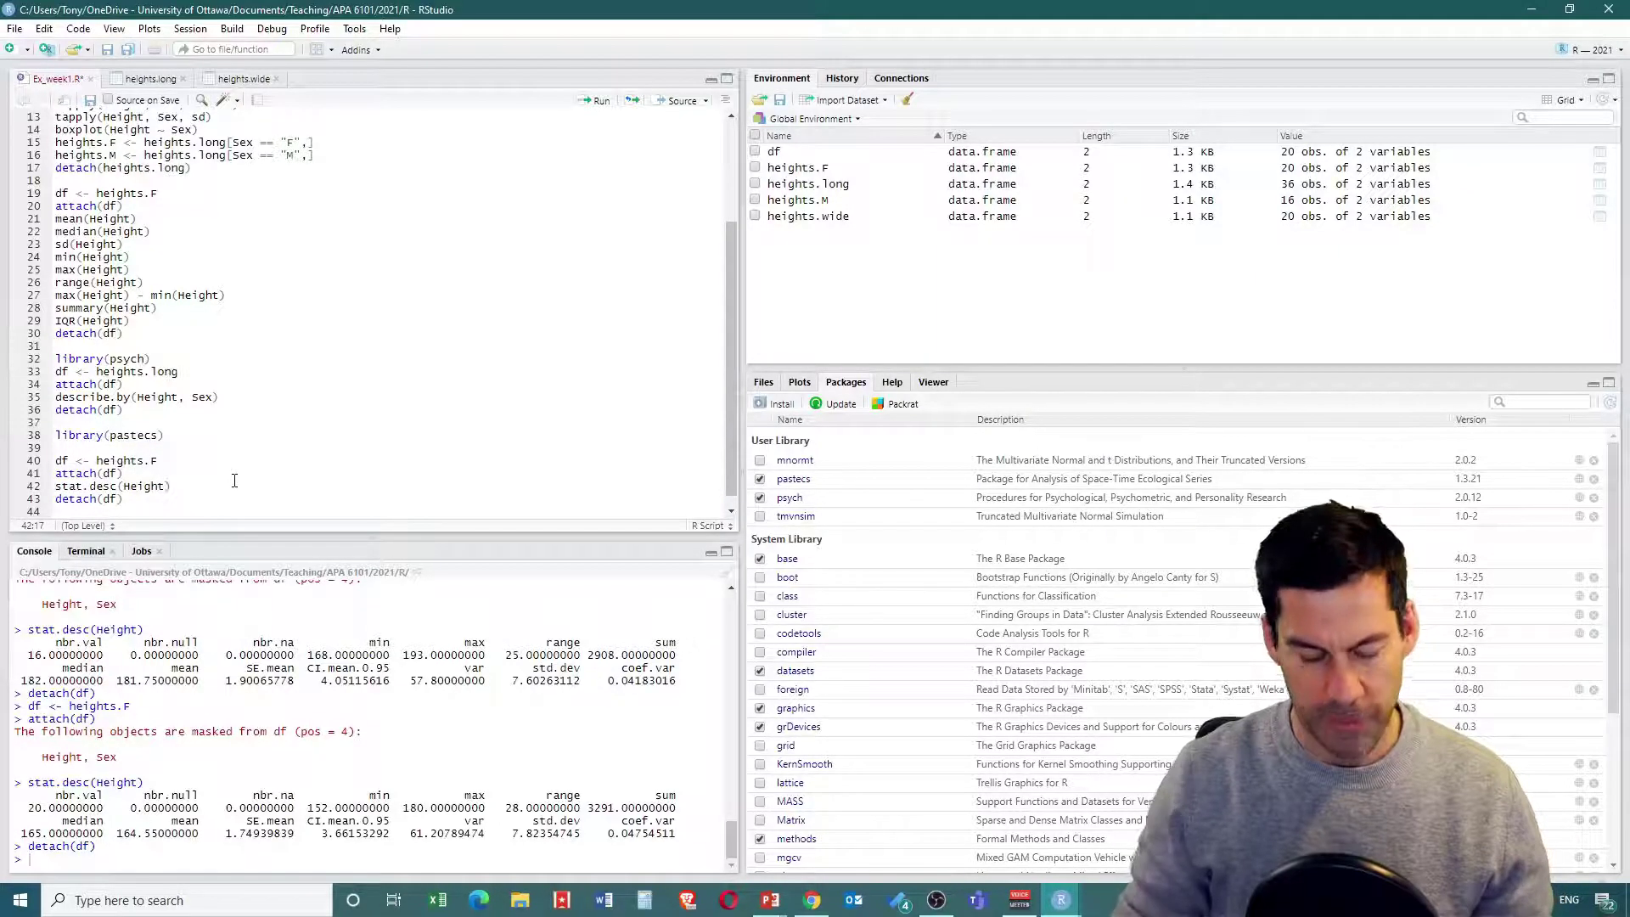
{"action": "left_click", "coordinate": [109, 487]}
{"action": "left_click", "coordinate": [174, 486]}
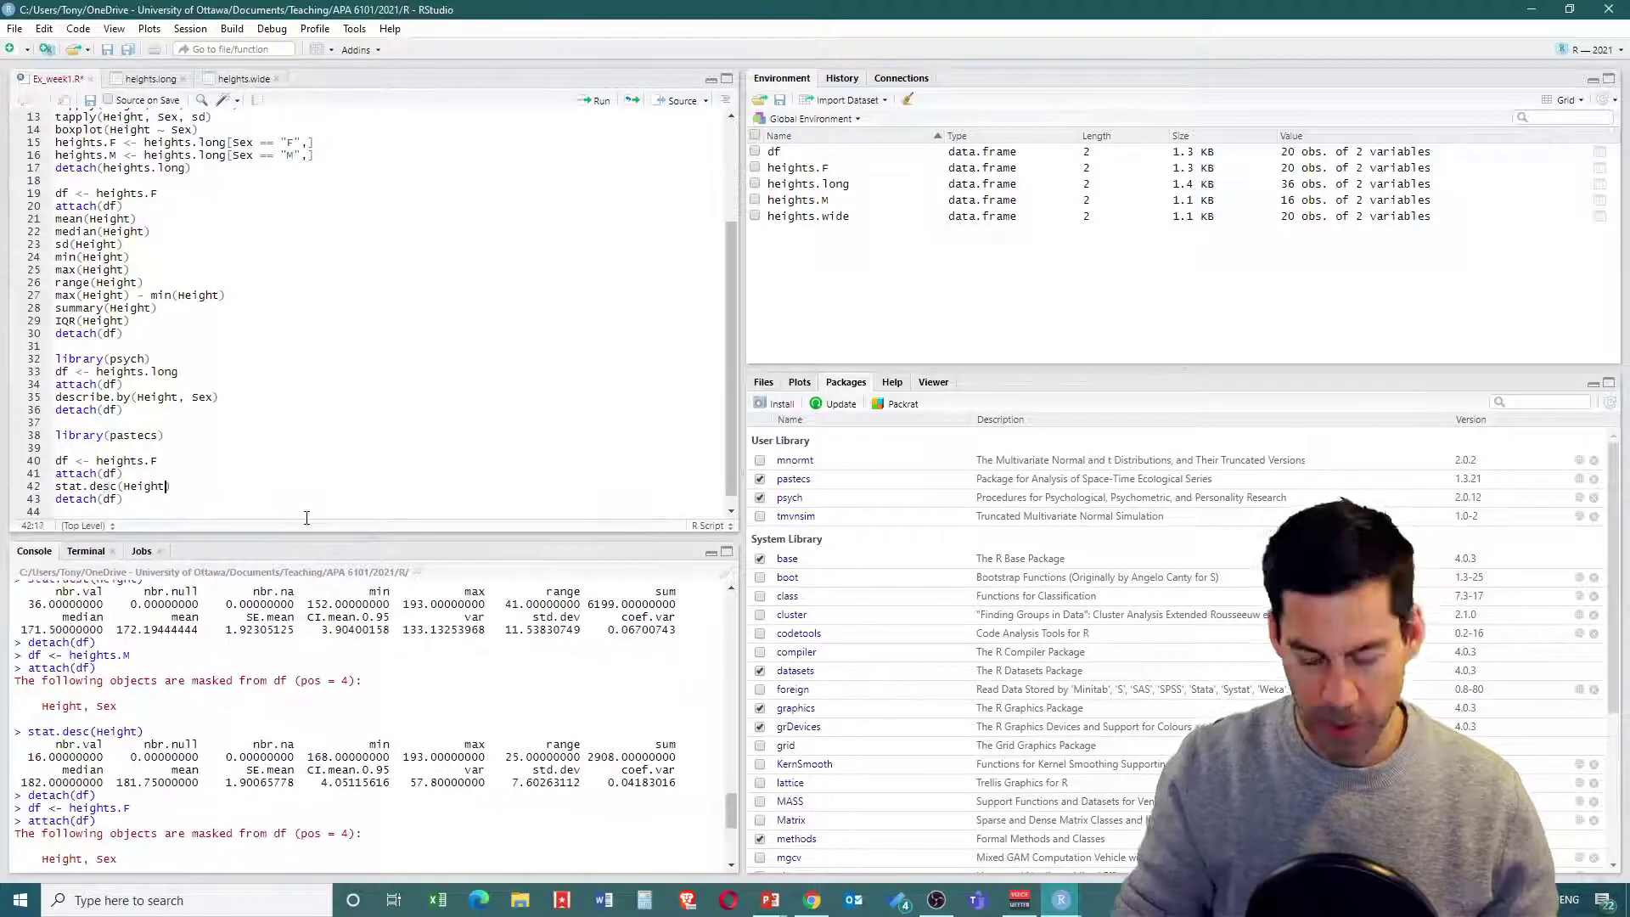
{"action": "type", "text": "b"}
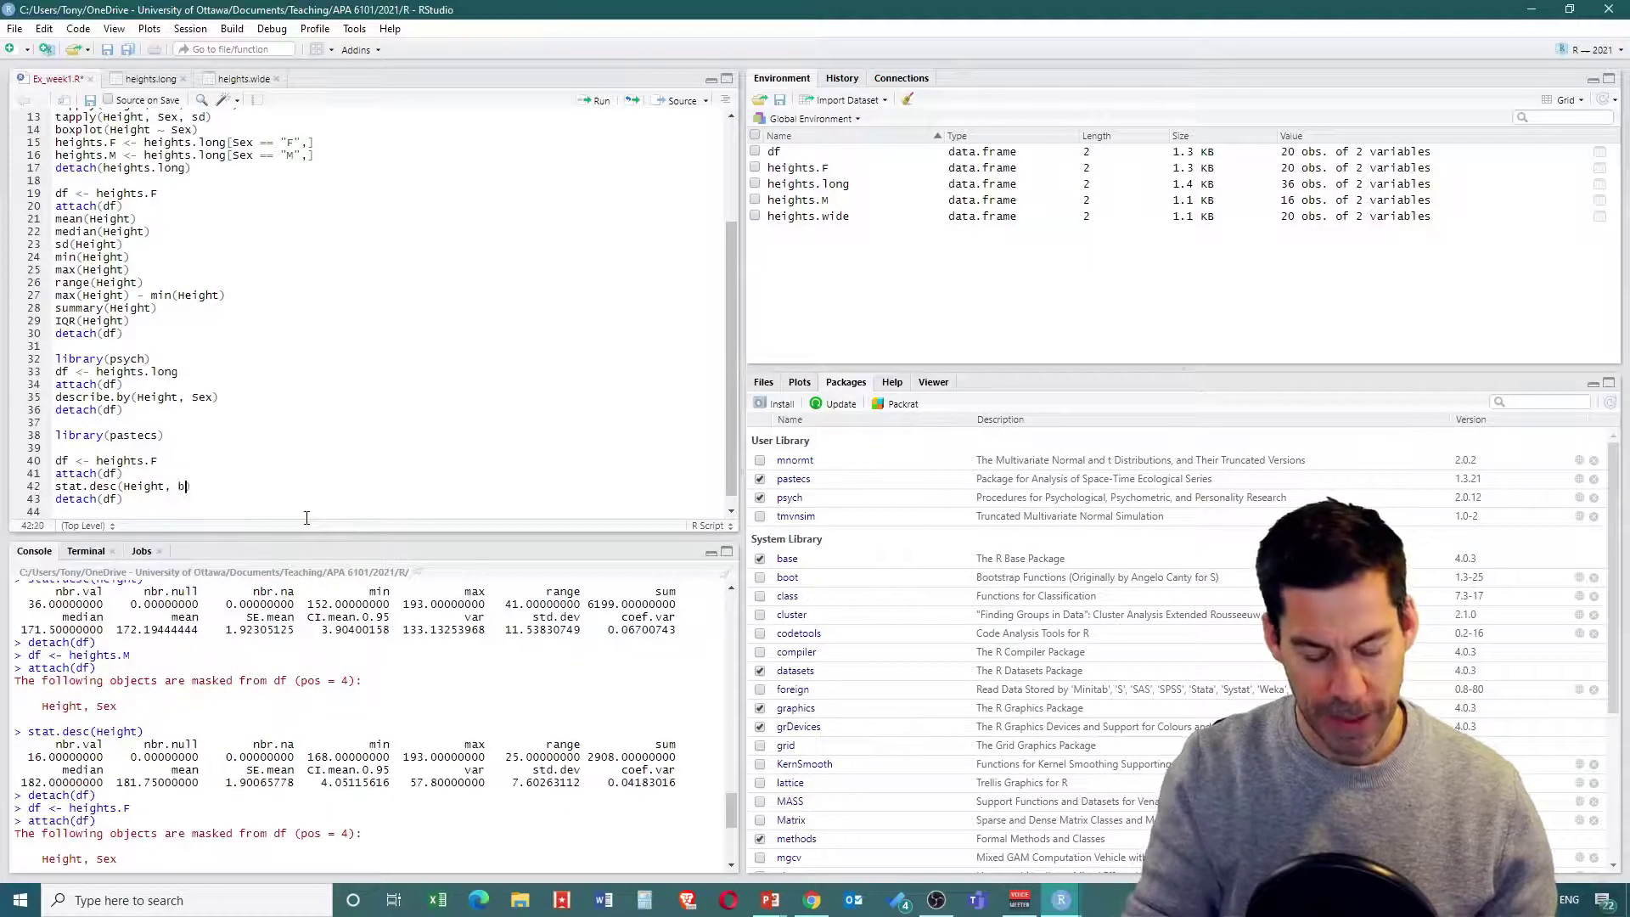
{"action": "type", "text": "asic = F"}
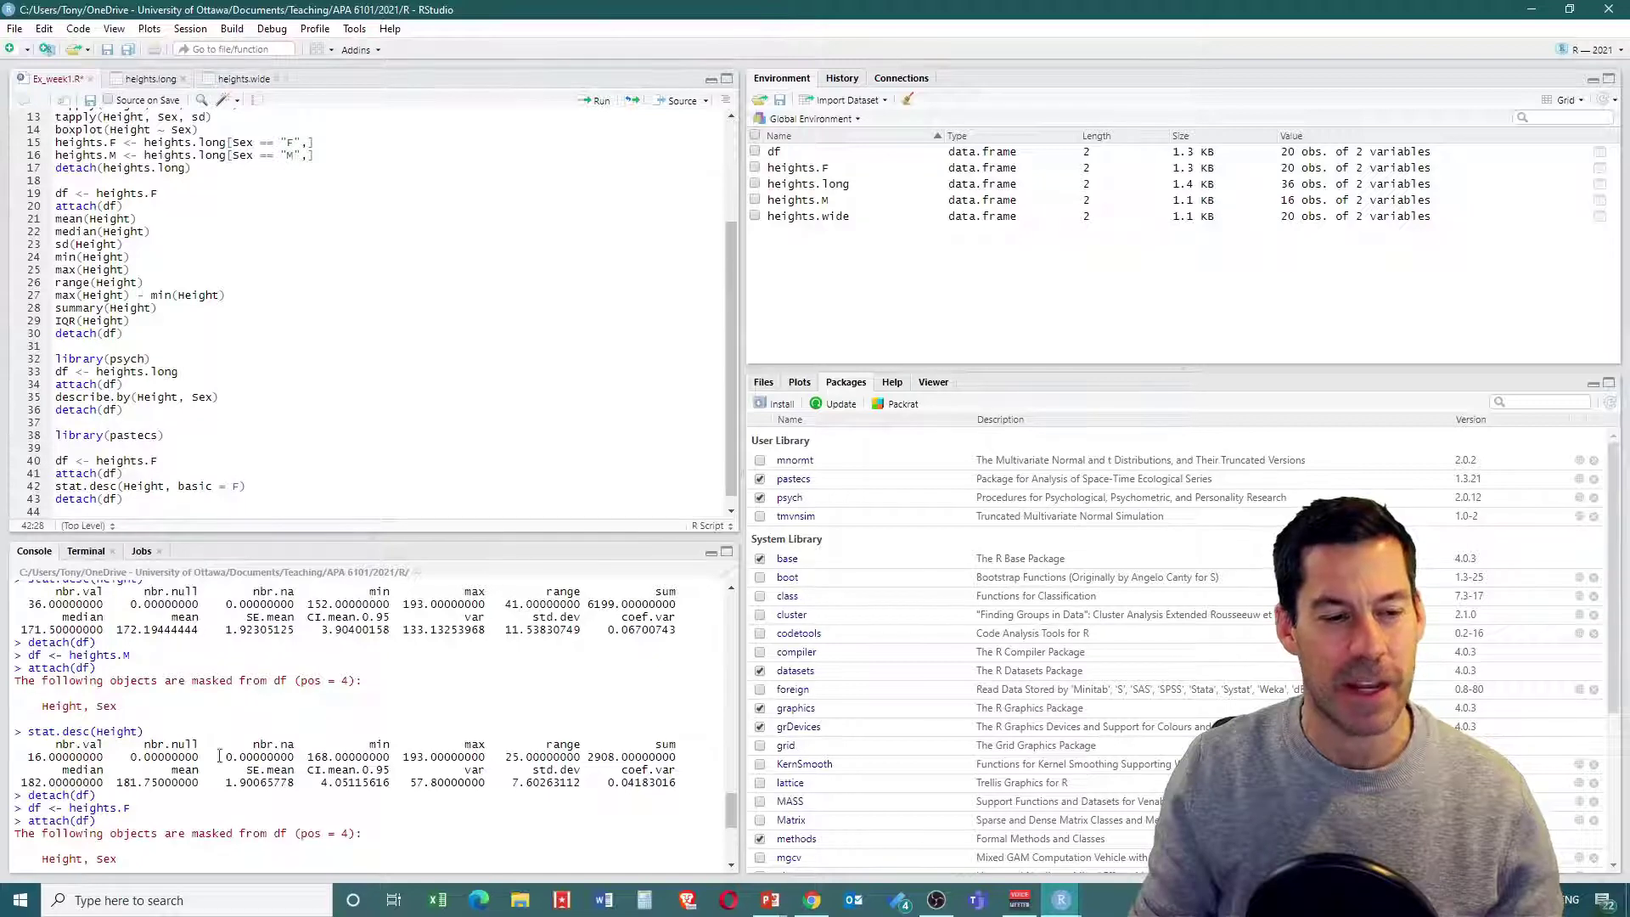
{"action": "type", "text": ", "}
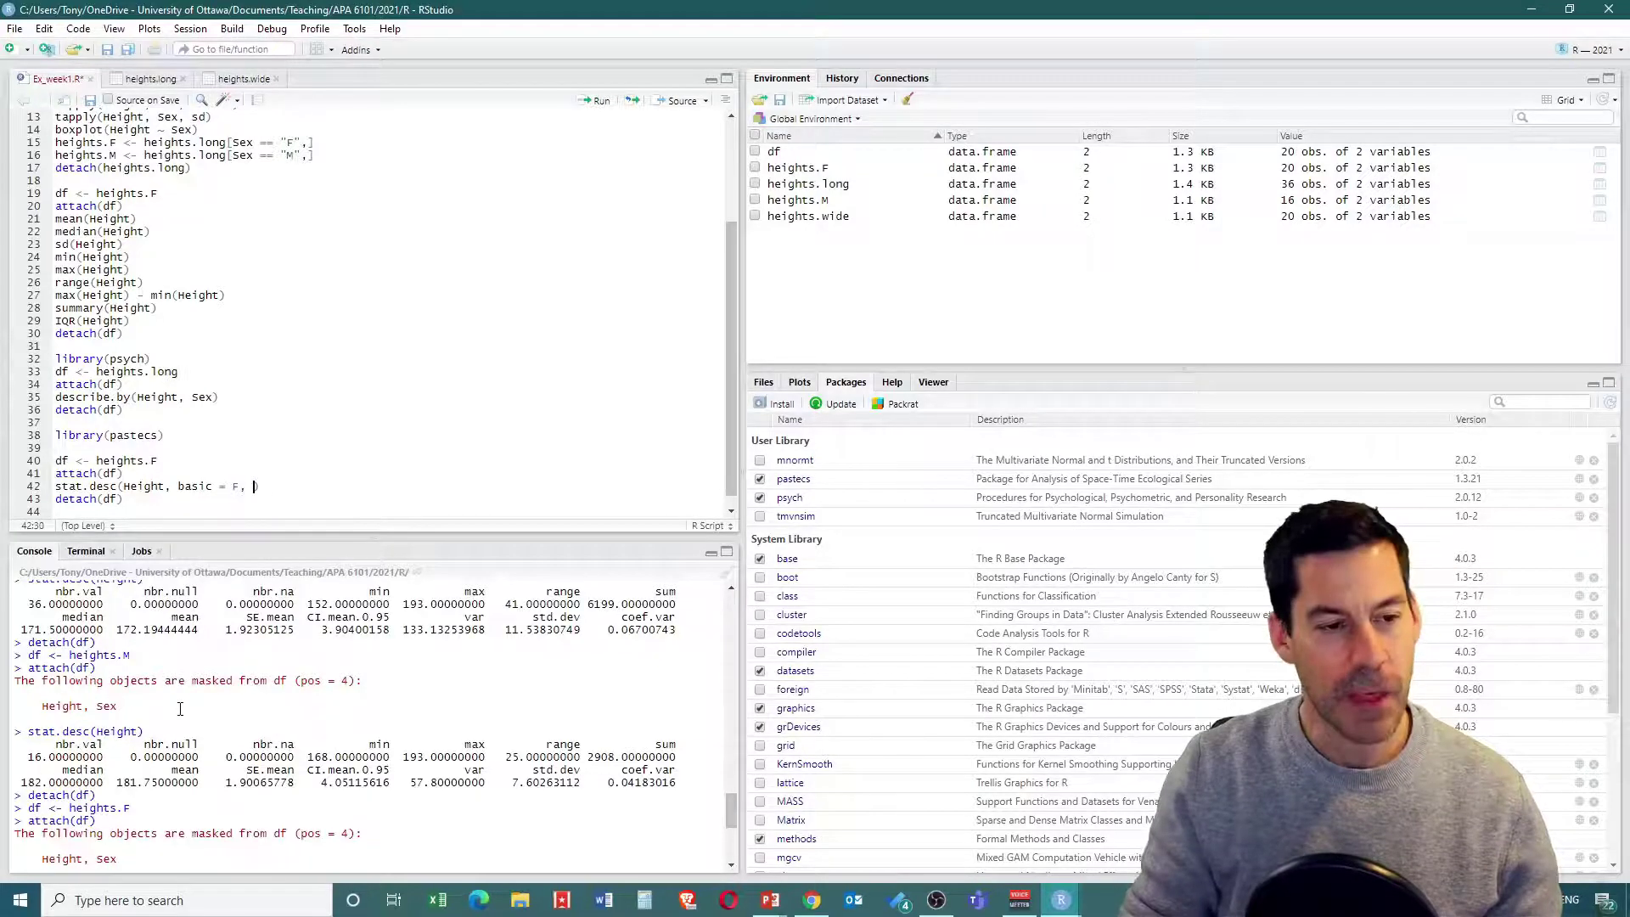
{"action": "type", "text": "norm ="}
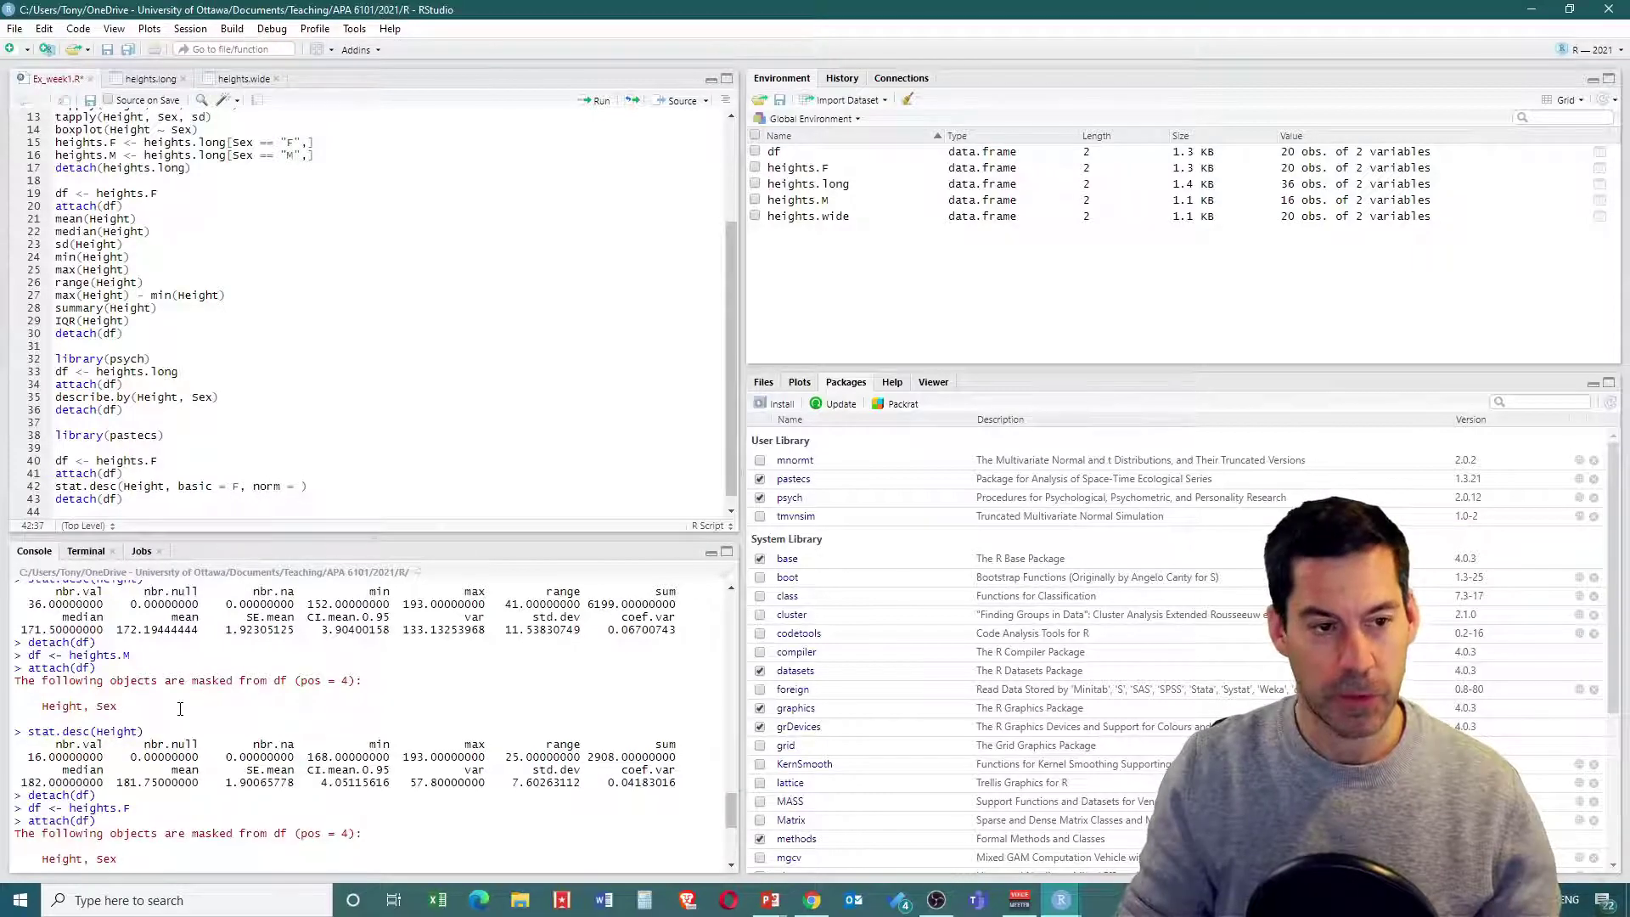
{"action": "type", "text": " T"}
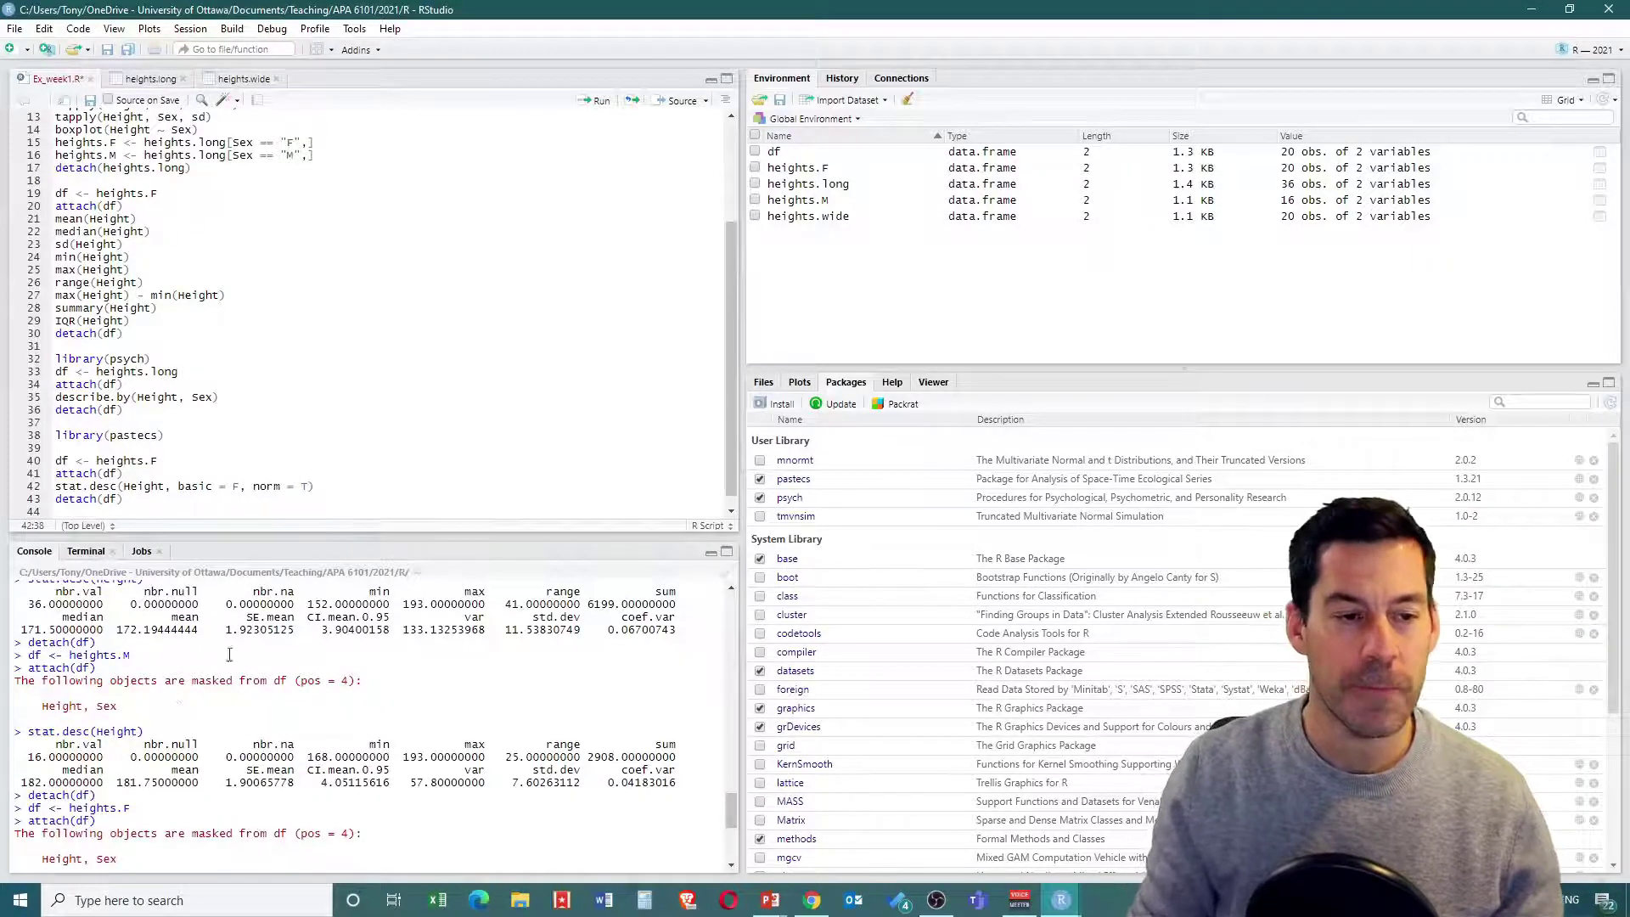
{"action": "left_click_drag", "start_coordinate": [145, 503], "coordinate": [55, 460]}
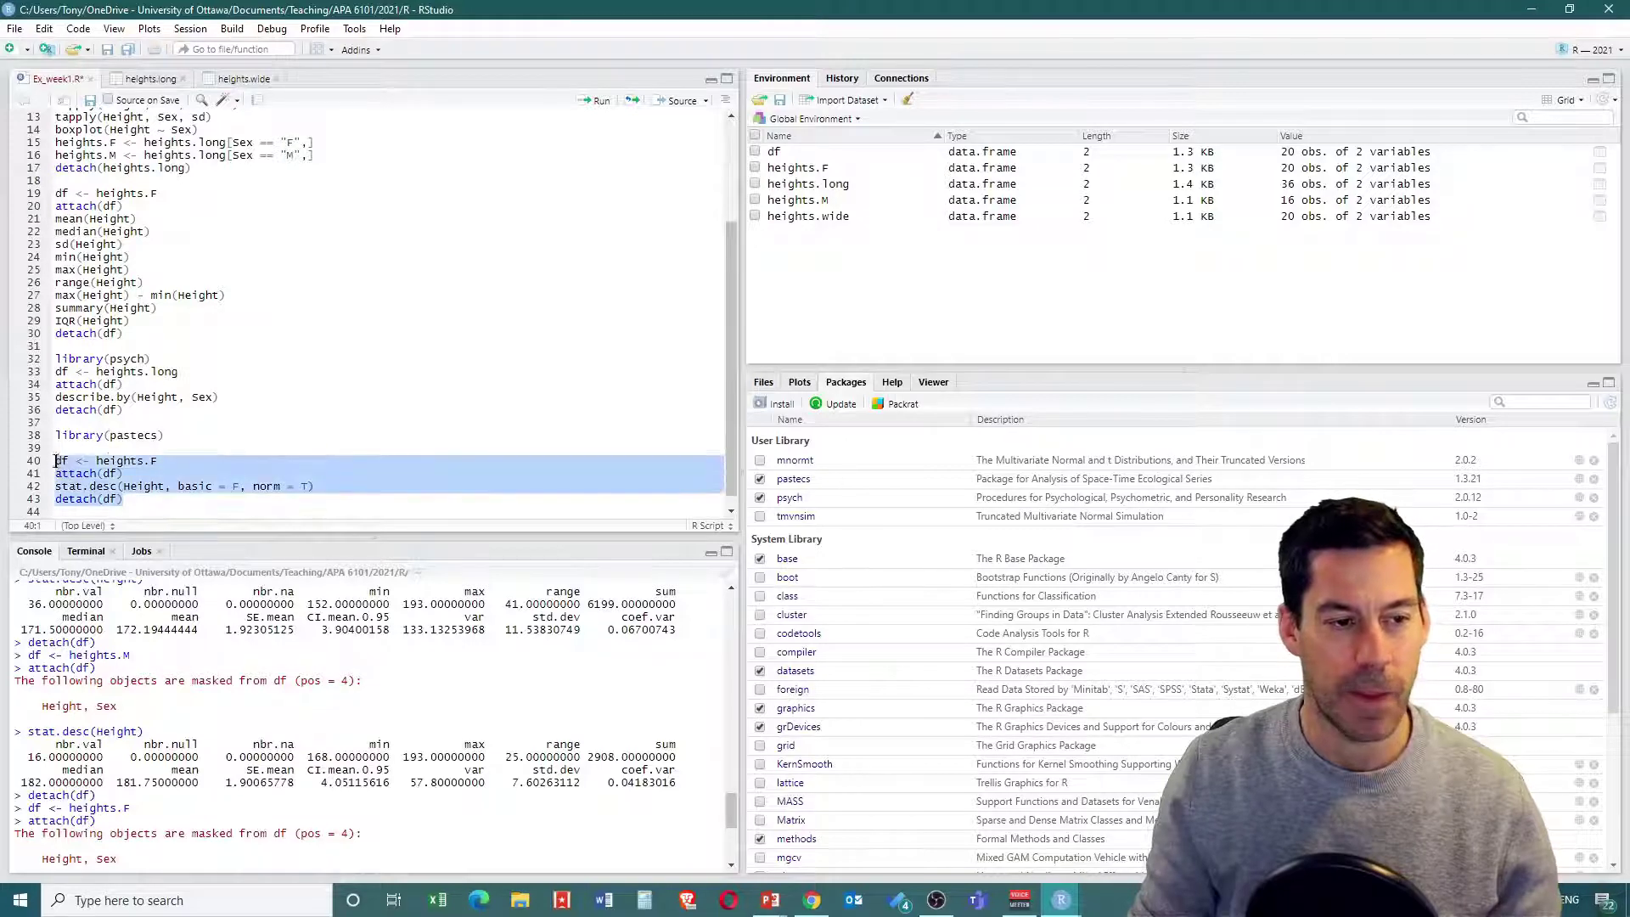
{"action": "left_click", "coordinate": [600, 100]}
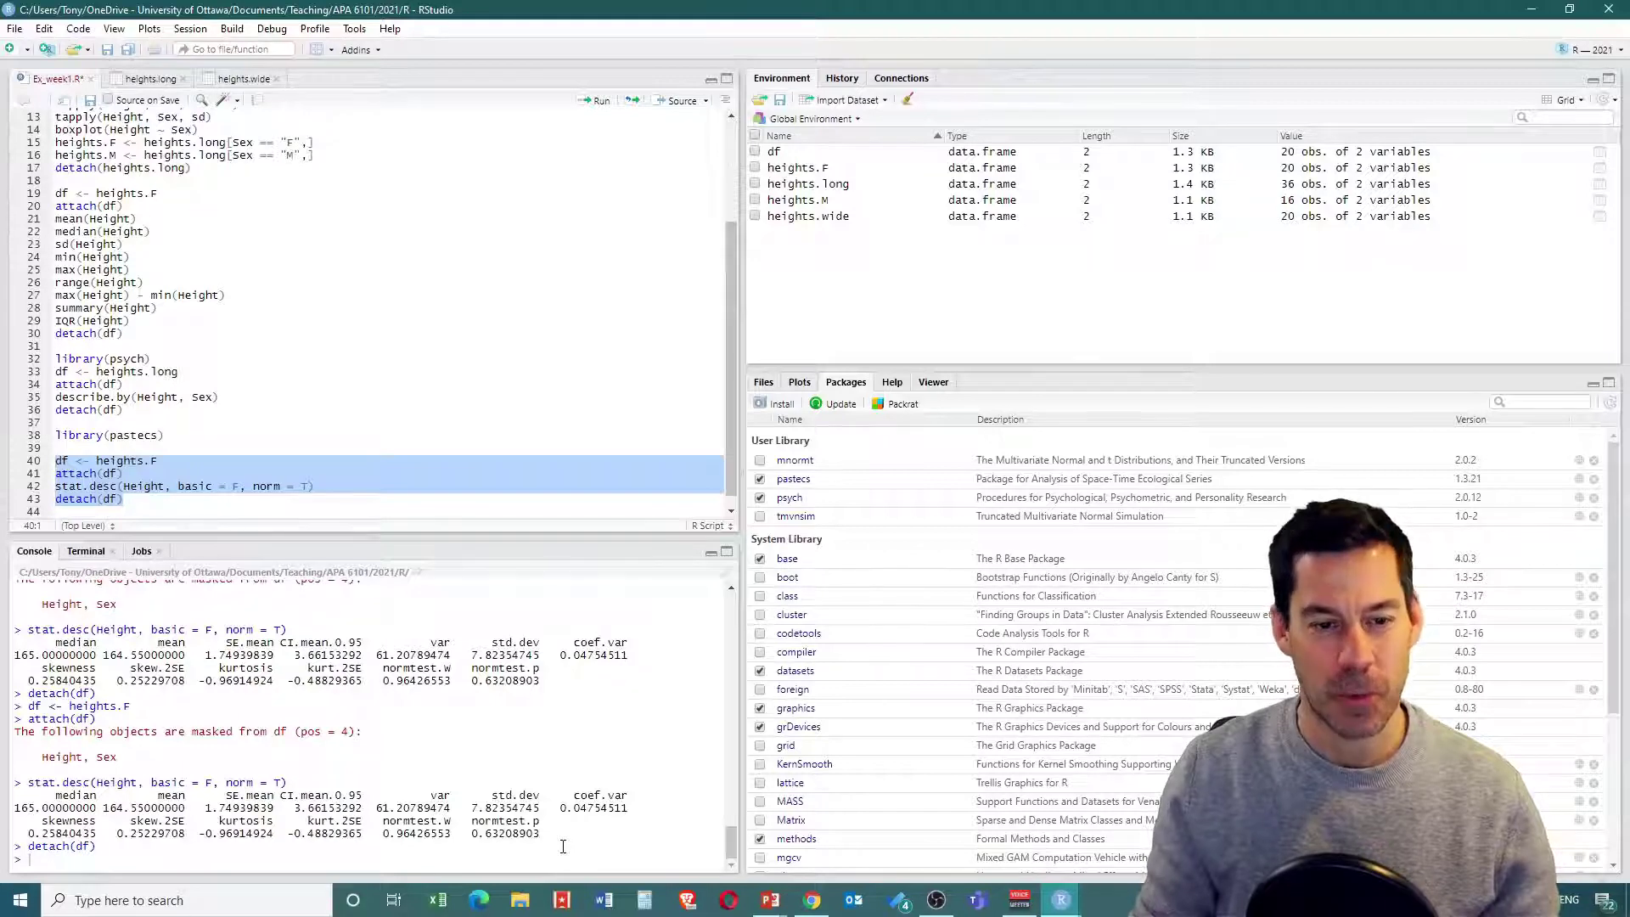
{"action": "left_click", "coordinate": [1531, 10]}
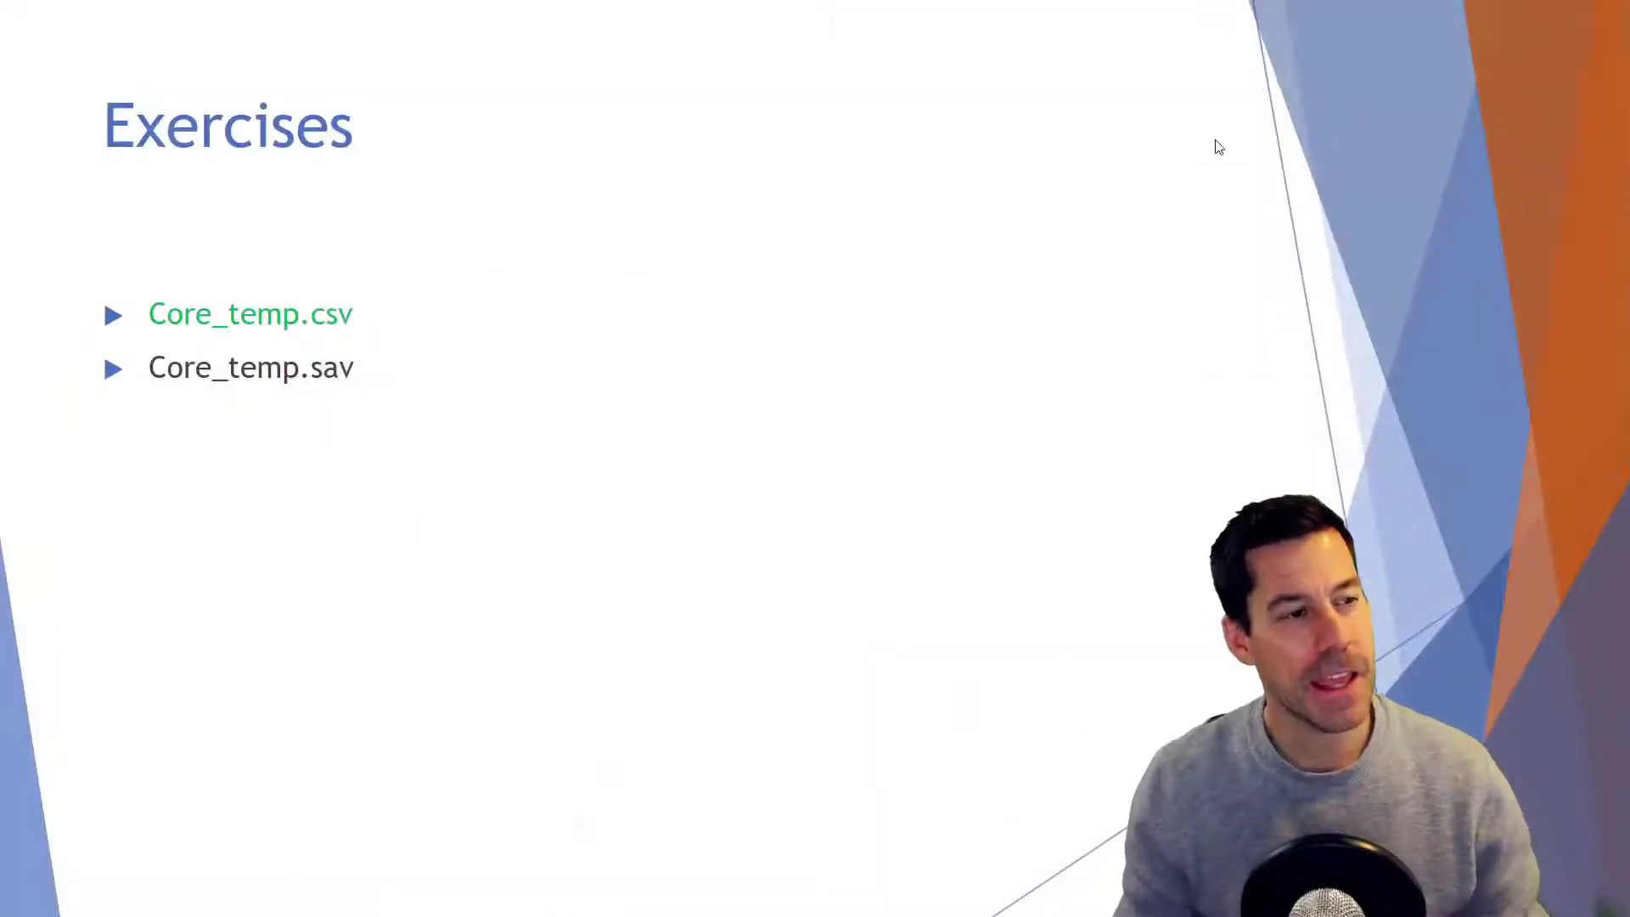